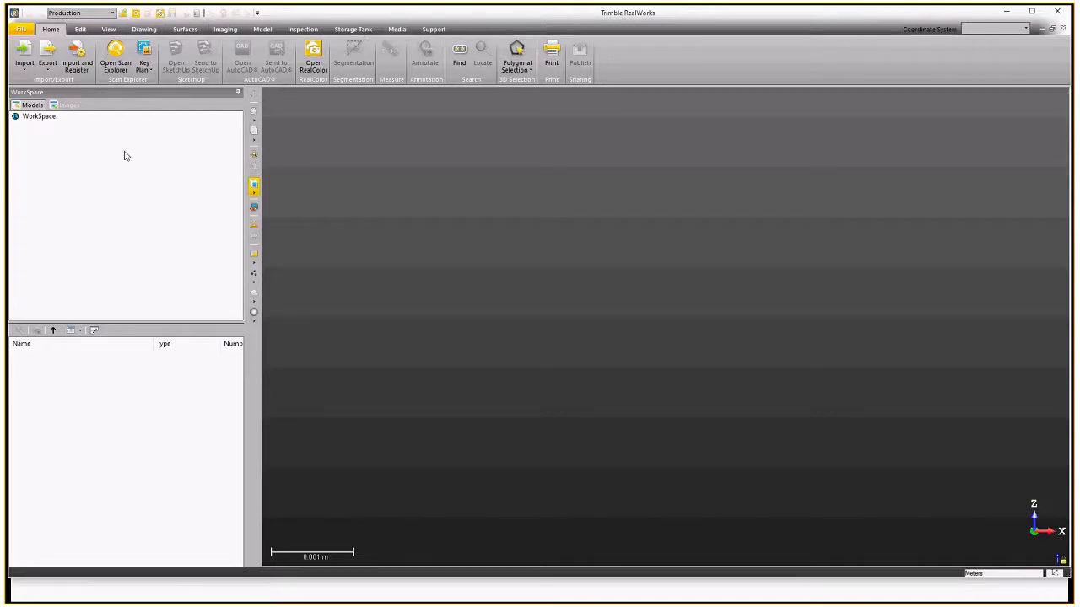
# - Open the recent project dunsteel060320 002 and display its point cloud in white
pyautogui.click(21, 29)
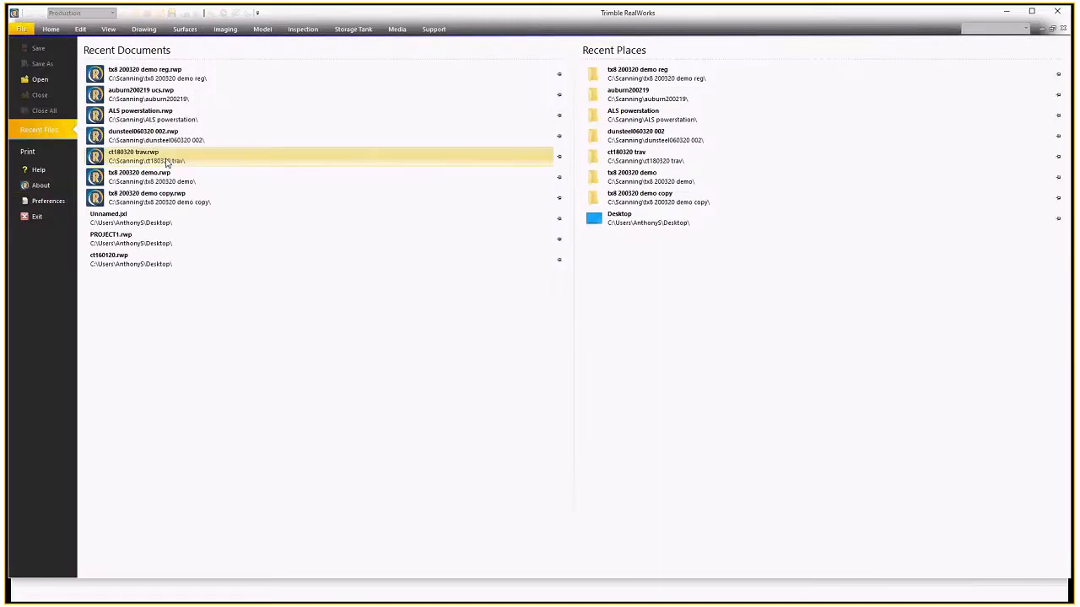
pyautogui.click(167, 163)
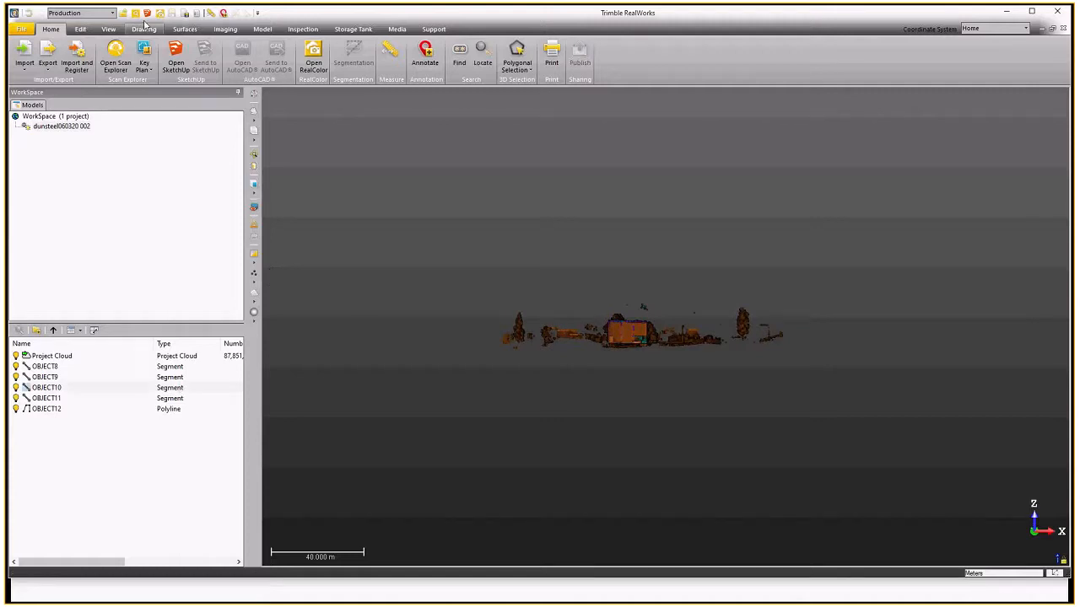
pyautogui.click(108, 29)
pyautogui.moveTo(460, 164); pyautogui.dragTo(447, 253)
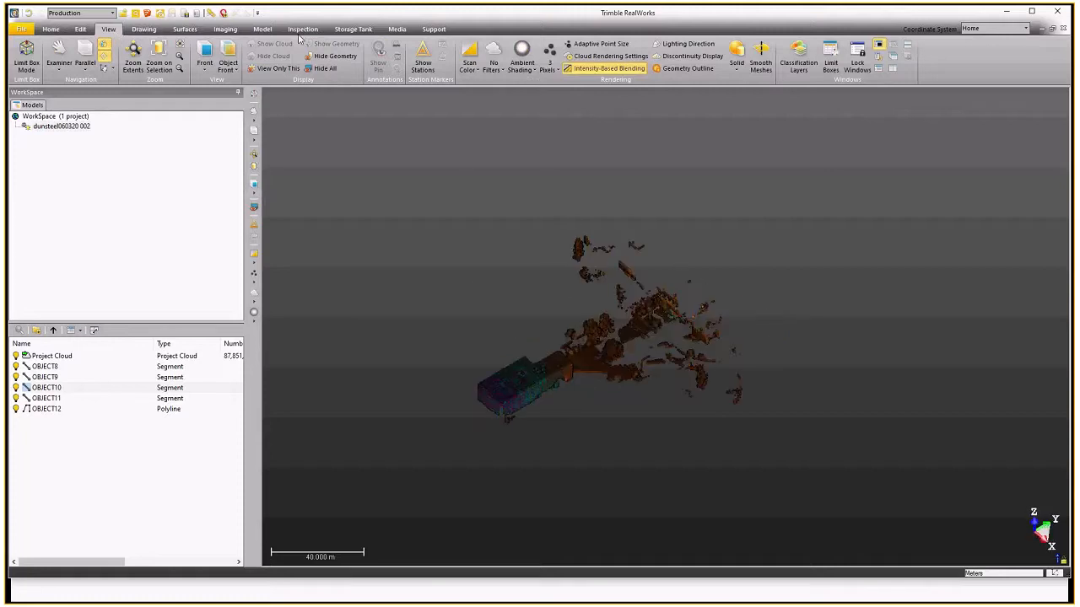
pyautogui.click(469, 66)
pyautogui.click(482, 84)
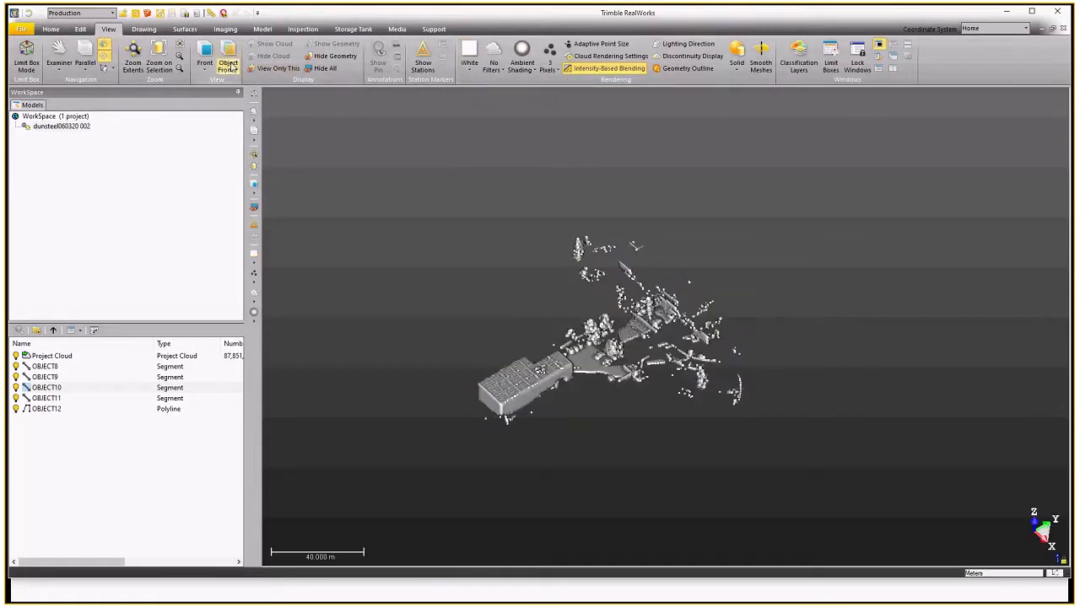
# - Show the full extents of the point cloud from the top with a point size of 1 pixel
pyautogui.click(205, 66)
pyautogui.click(223, 108)
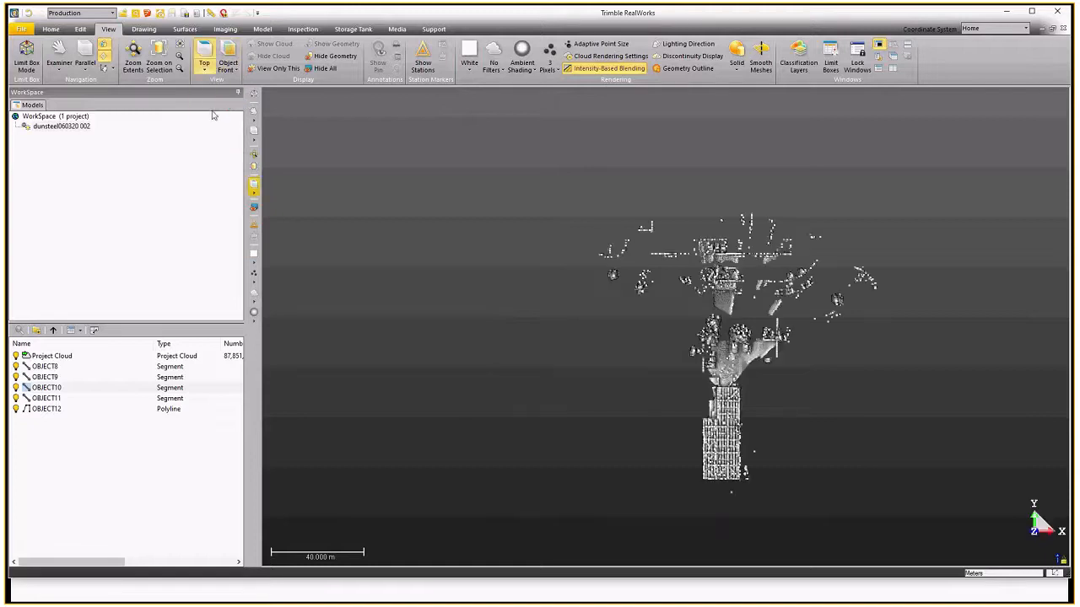
pyautogui.click(557, 73)
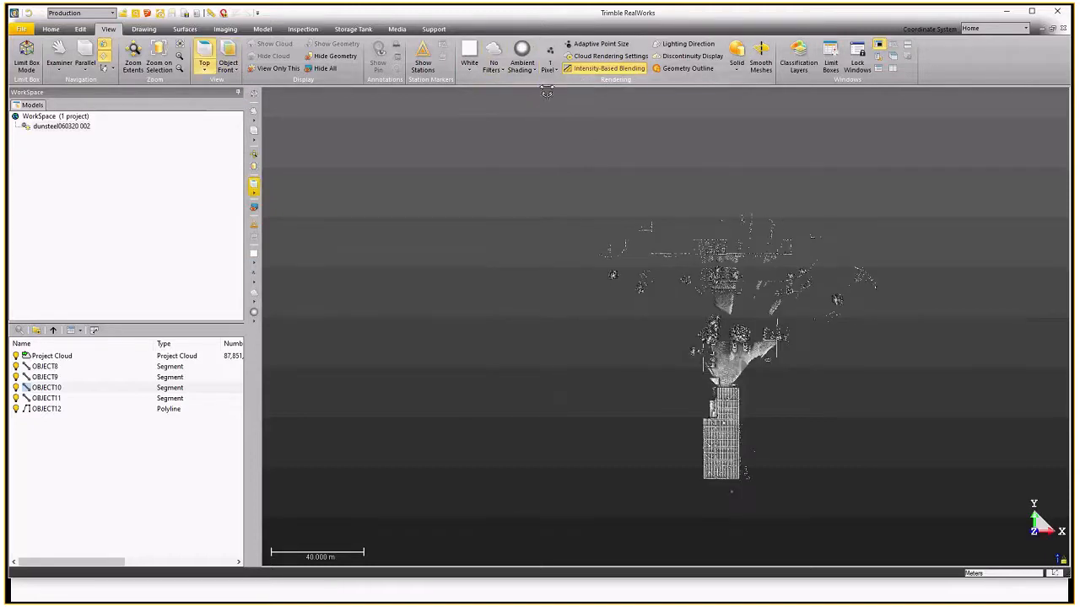
pyautogui.click(133, 57)
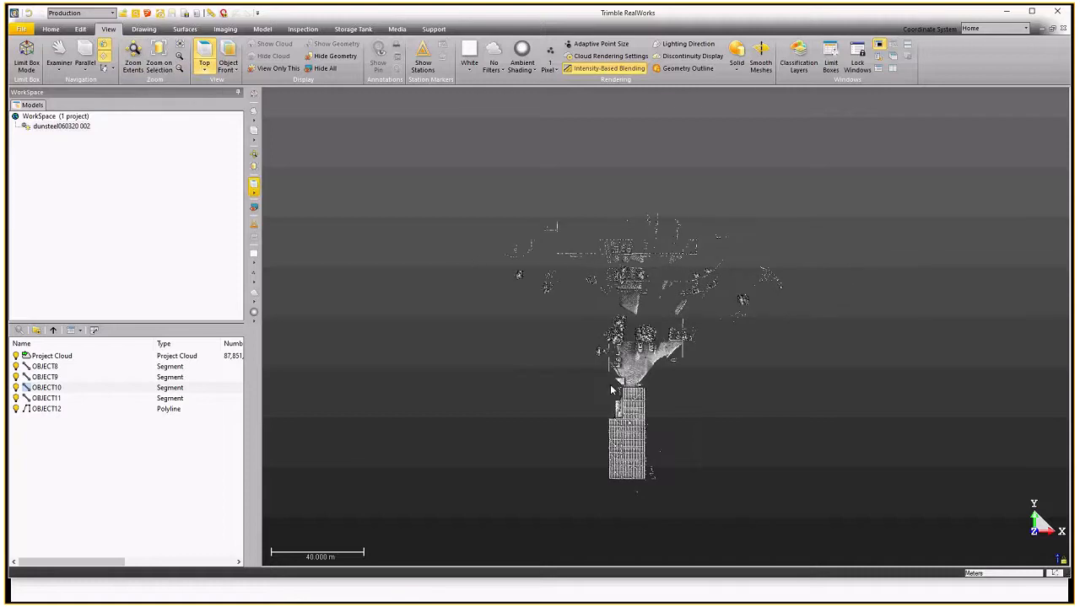
# - Delete the segments OBJECT8 to OBJECT11 and the polyline OBJECT12 from the project
pyautogui.click(68, 368)
pyautogui.keyDown('shift'); pyautogui.click(62, 409); pyautogui.keyUp('shift')
pyautogui.rightClick(65, 396)
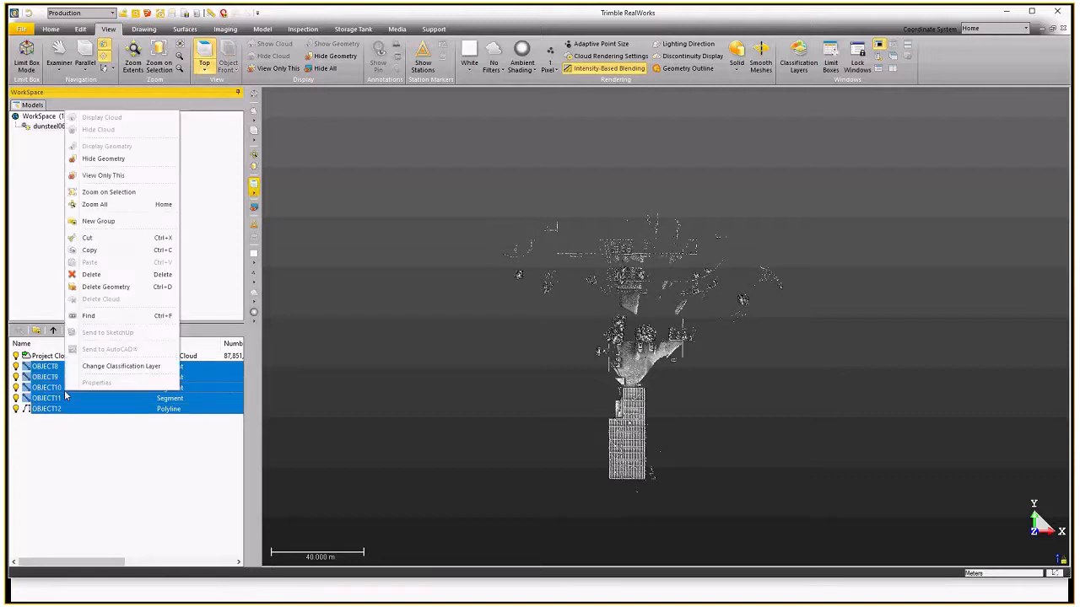
pyautogui.click(90, 274)
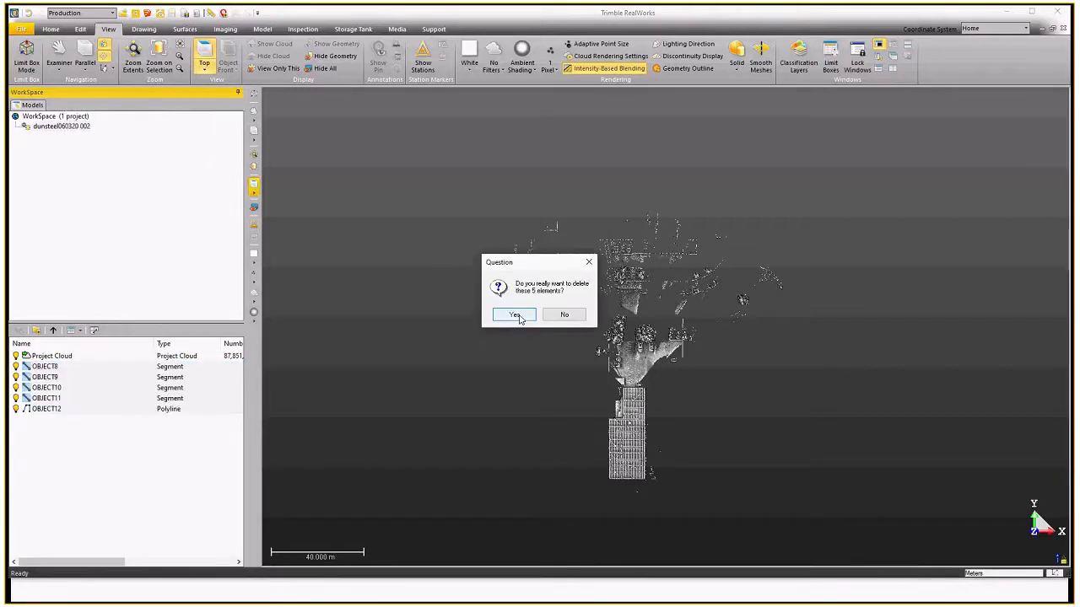
pyautogui.click(516, 315)
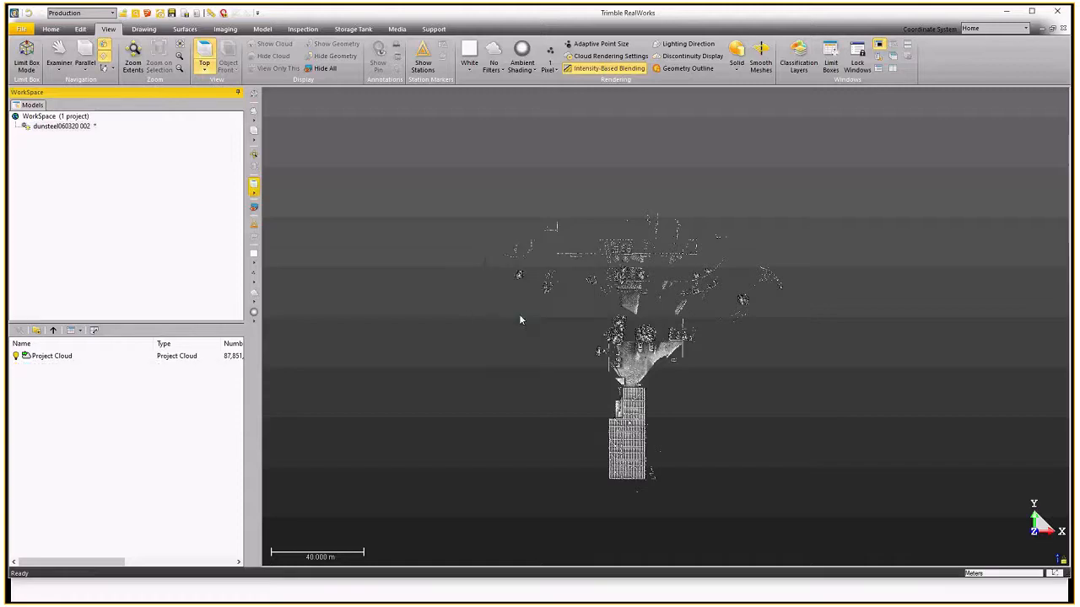
# - Open the Project Cloud in Scan Explorer
pyautogui.click(74, 361)
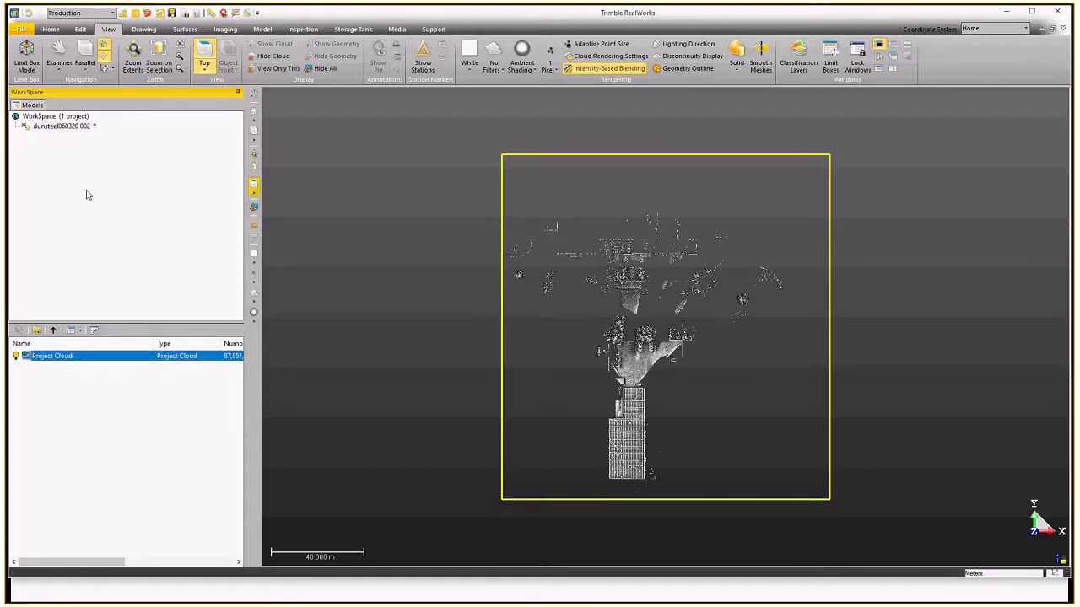
pyautogui.click(49, 29)
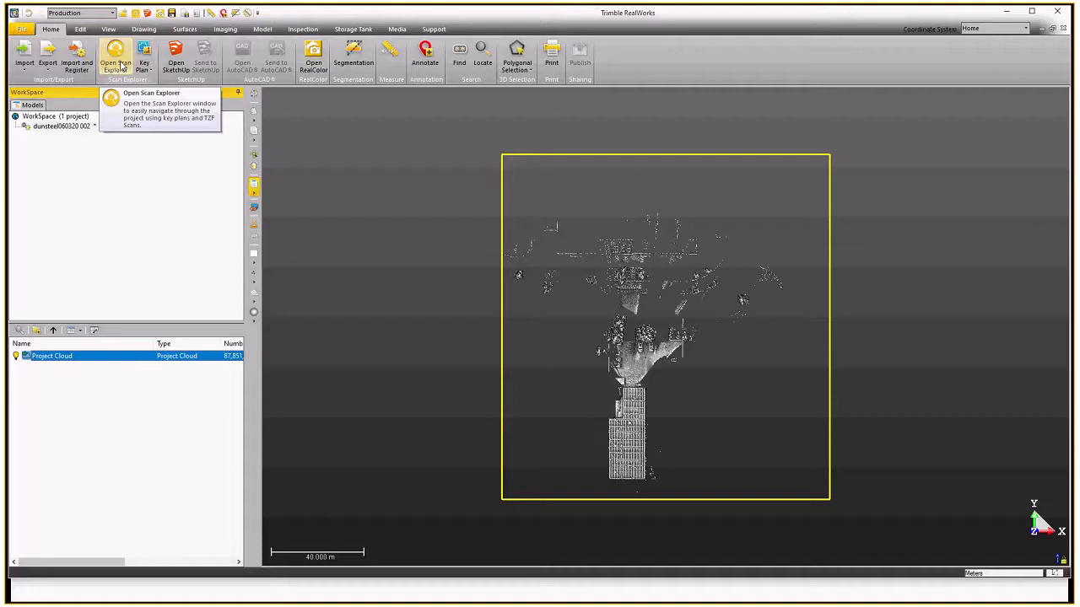
pyautogui.click(121, 66)
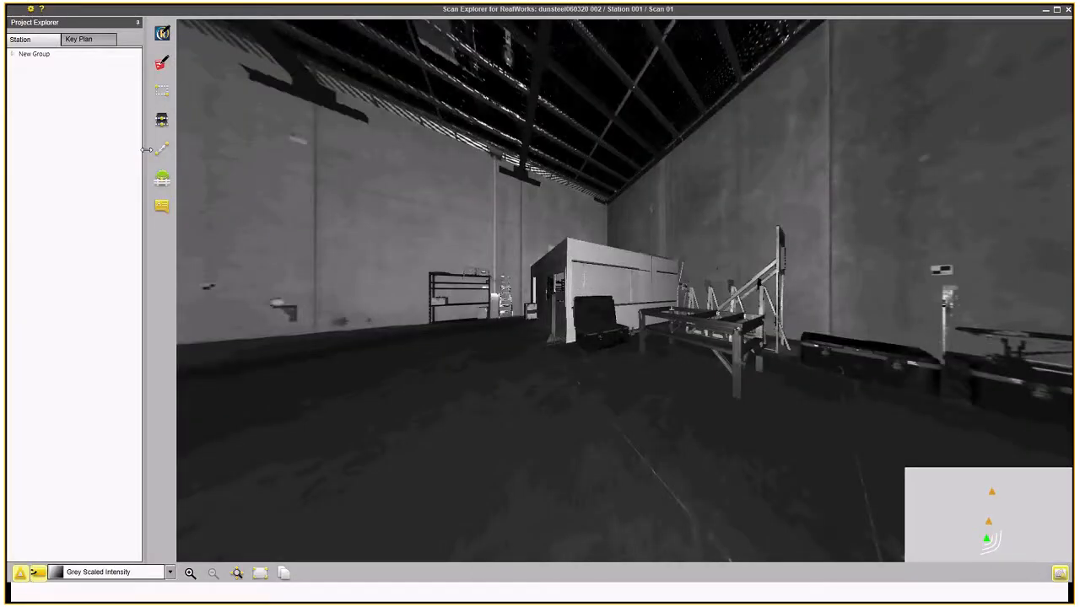
# - Move to Station 002 facing the small office beside the van, and expand the New Group station list
pyautogui.moveTo(353, 345); pyautogui.dragTo(579, 313)
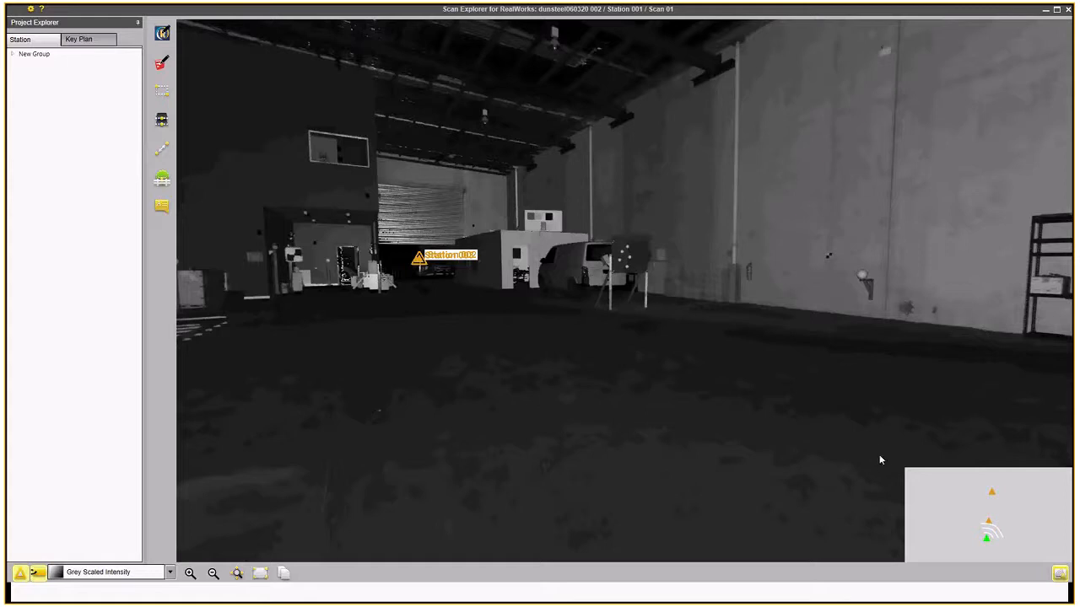
pyautogui.click(990, 527)
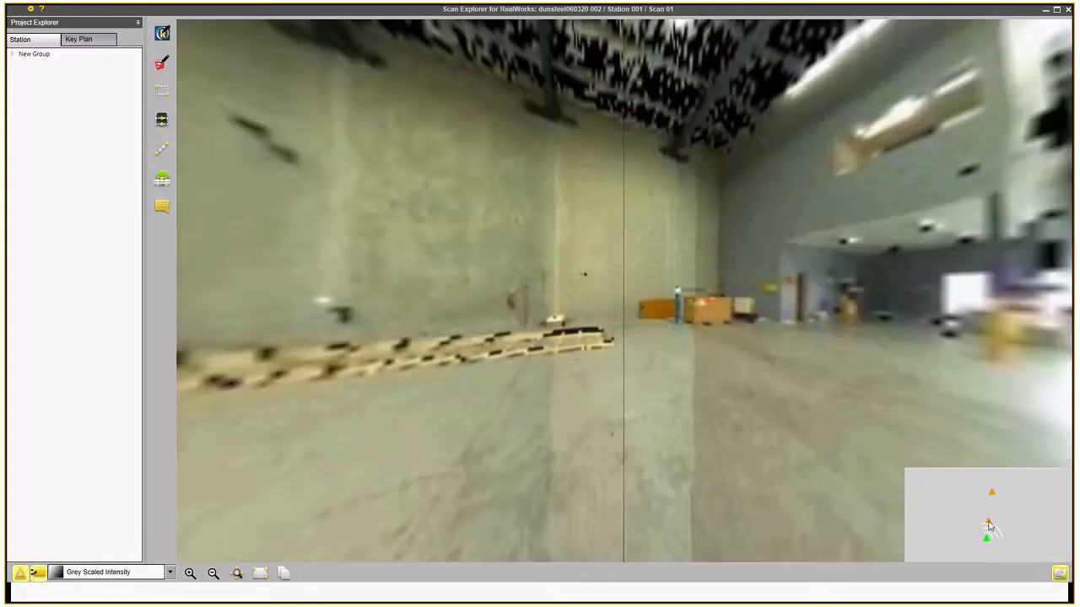
pyautogui.moveTo(962, 318); pyautogui.dragTo(595, 274)
pyautogui.scroll(3, 596, 274)
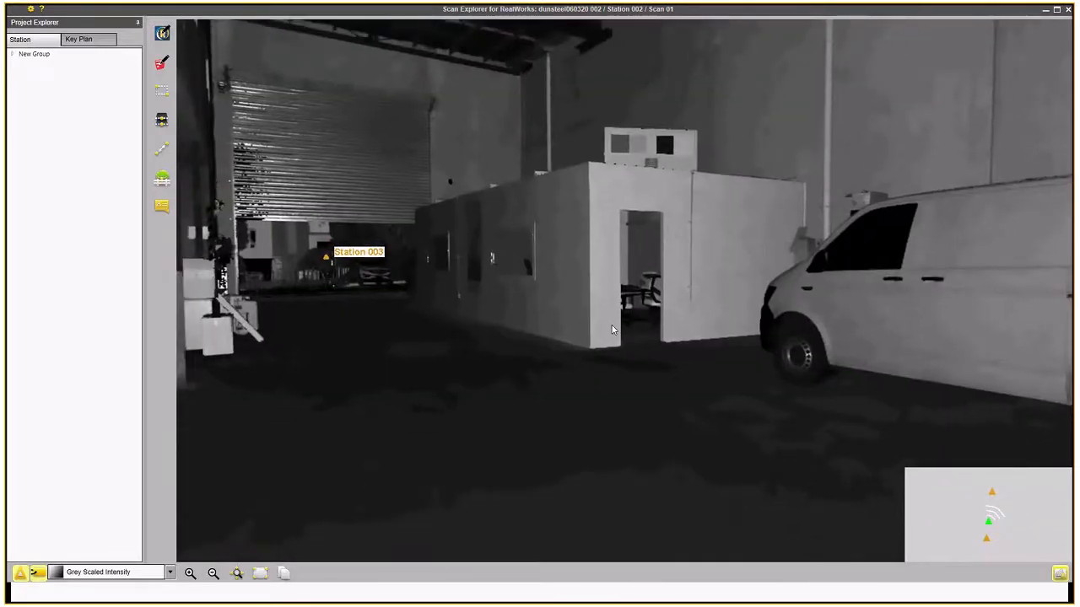
pyautogui.moveTo(616, 361); pyautogui.dragTo(612, 345)
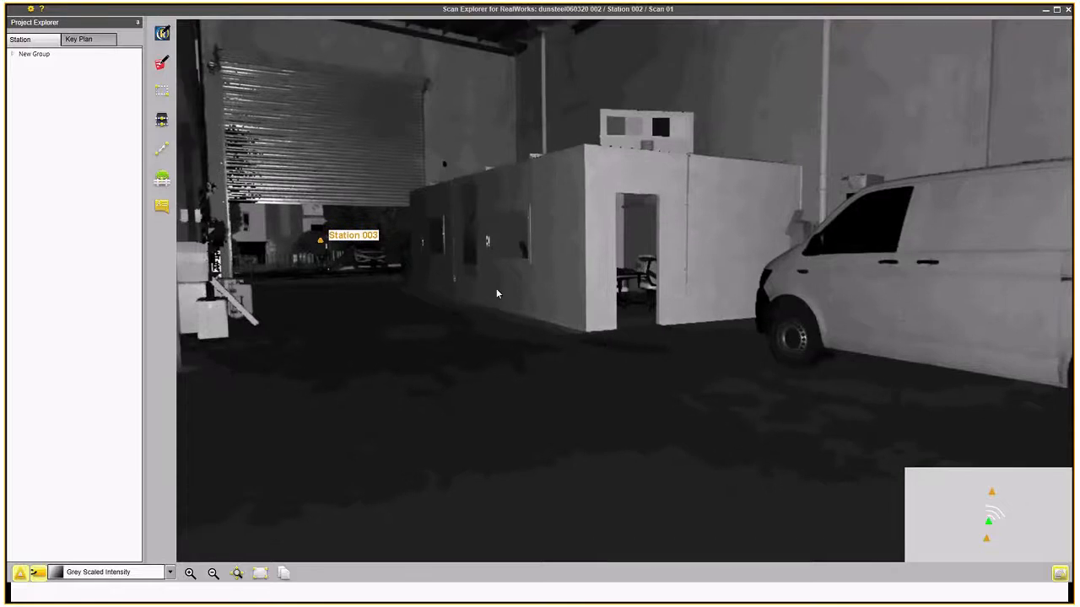
pyautogui.click(12, 54)
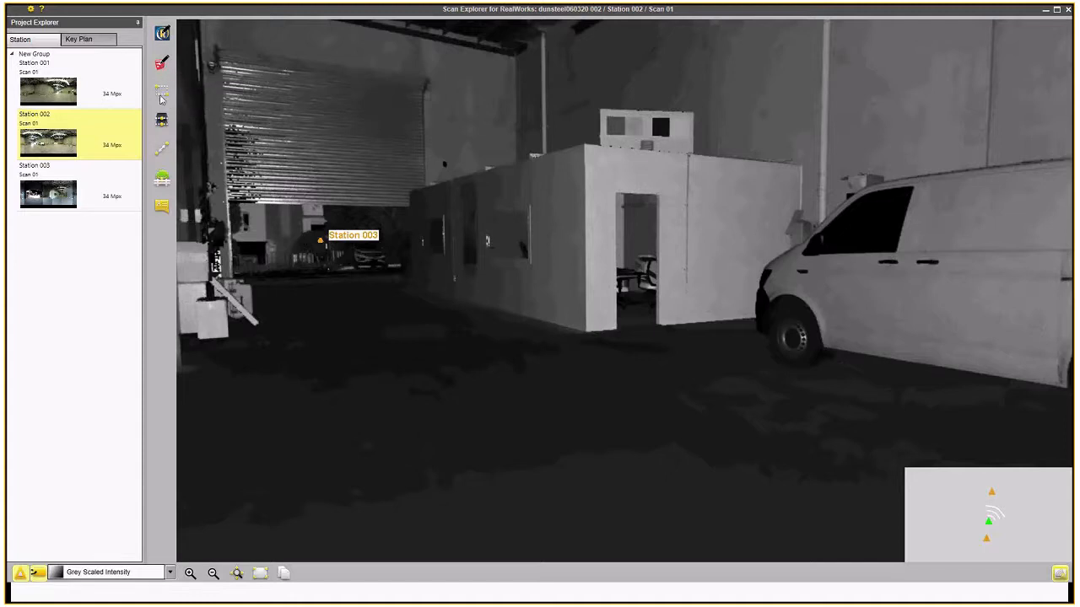
# - Extract the small office's vertical corner edge into RealWorks using polygonal edge selection, with the vertical or horizontal constraint turned off
pyautogui.click(163, 33)
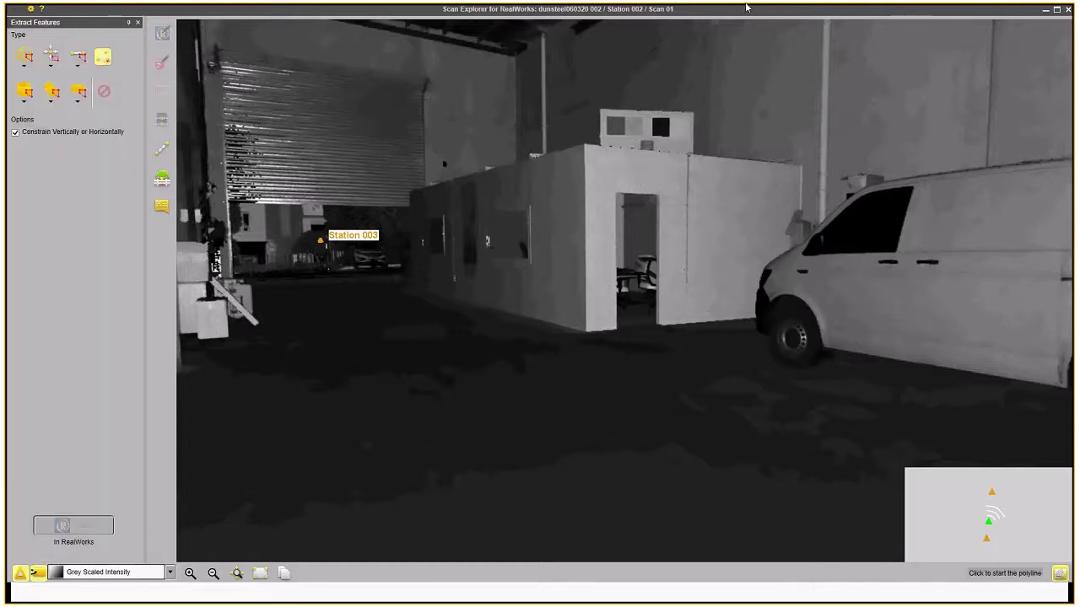
pyautogui.click(77, 67)
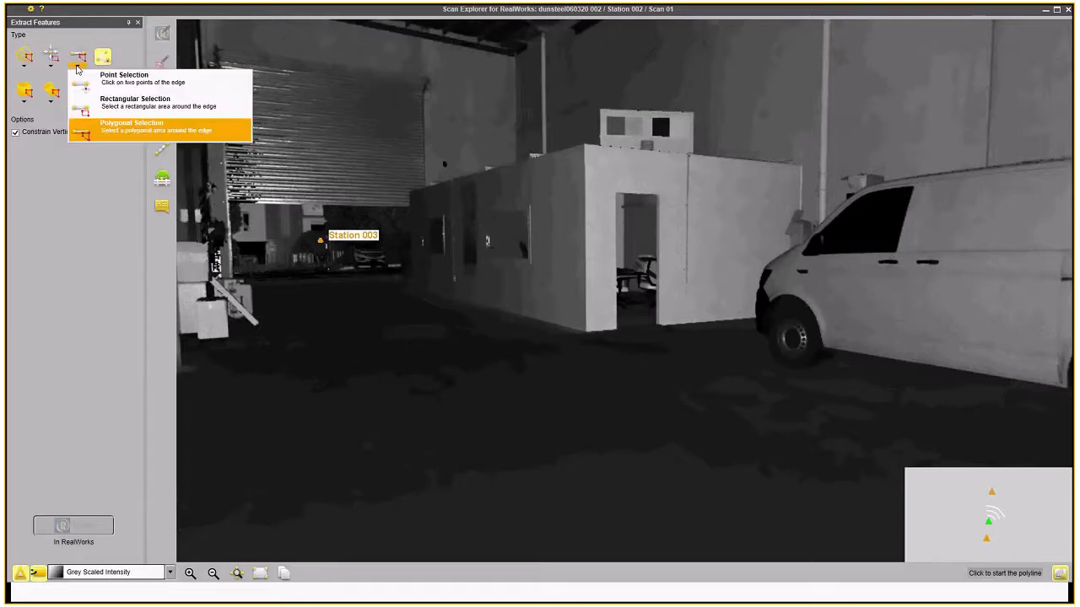
pyautogui.click(112, 131)
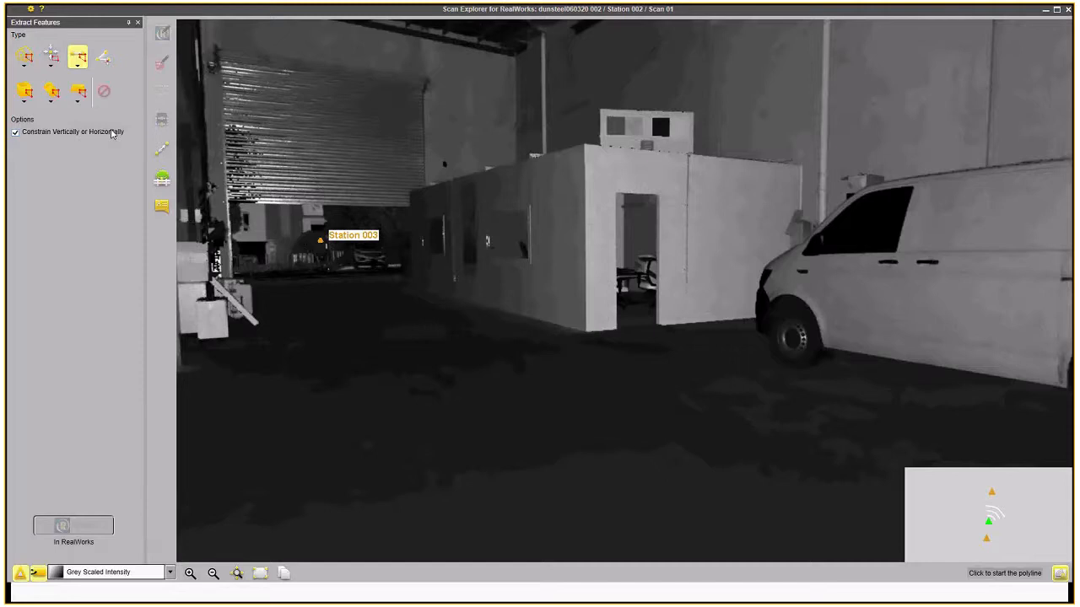
pyautogui.scroll(5, 563, 147)
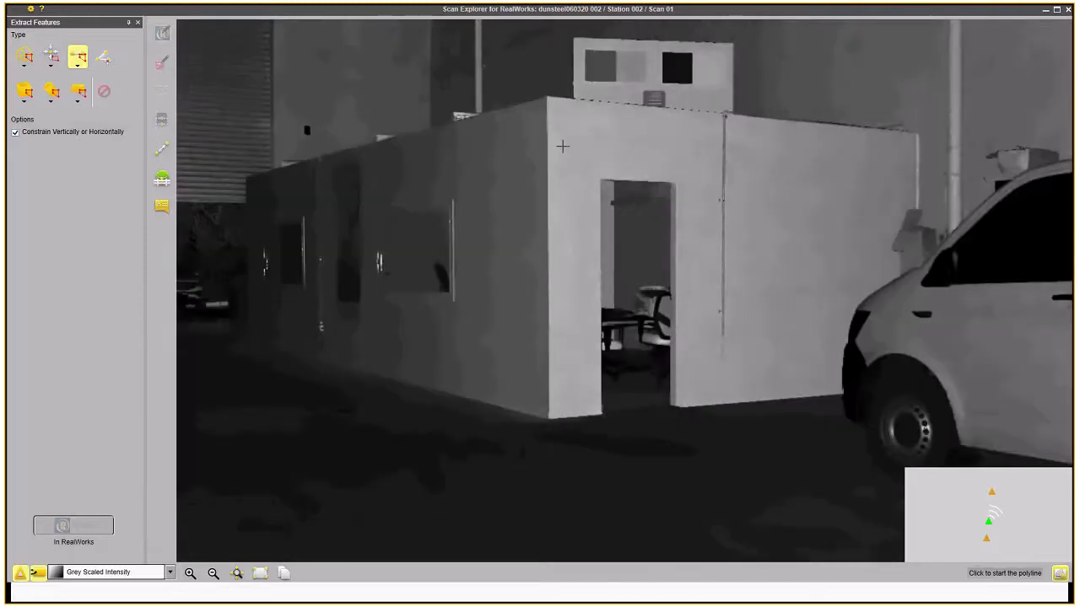
pyautogui.click(550, 109)
pyautogui.click(552, 110)
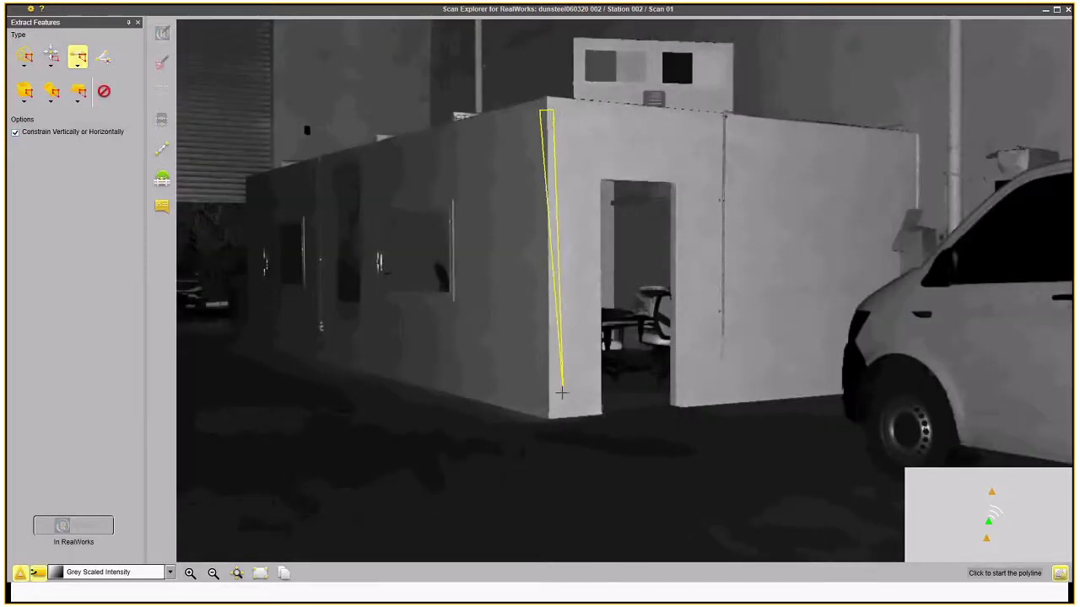
pyautogui.click(556, 407)
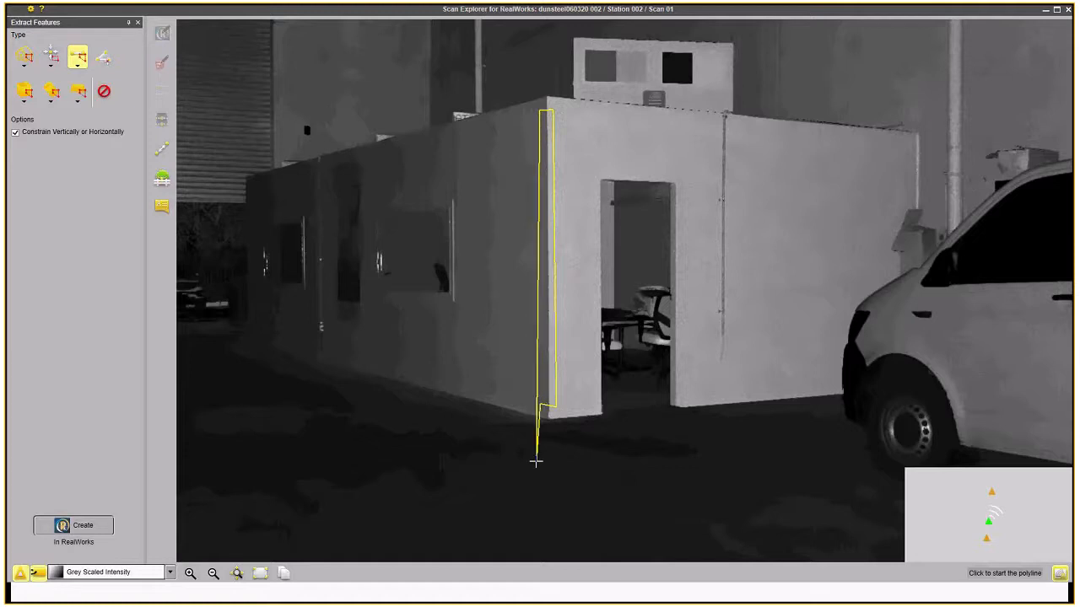
pyautogui.click(540, 405)
pyautogui.click(531, 335)
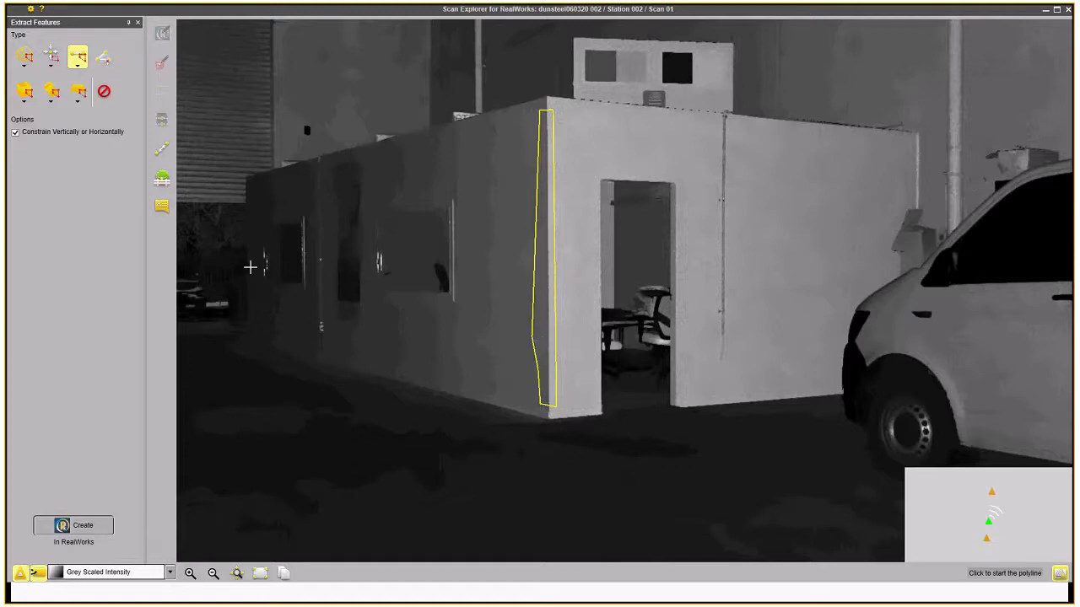
pyautogui.click(15, 132)
pyautogui.click(81, 527)
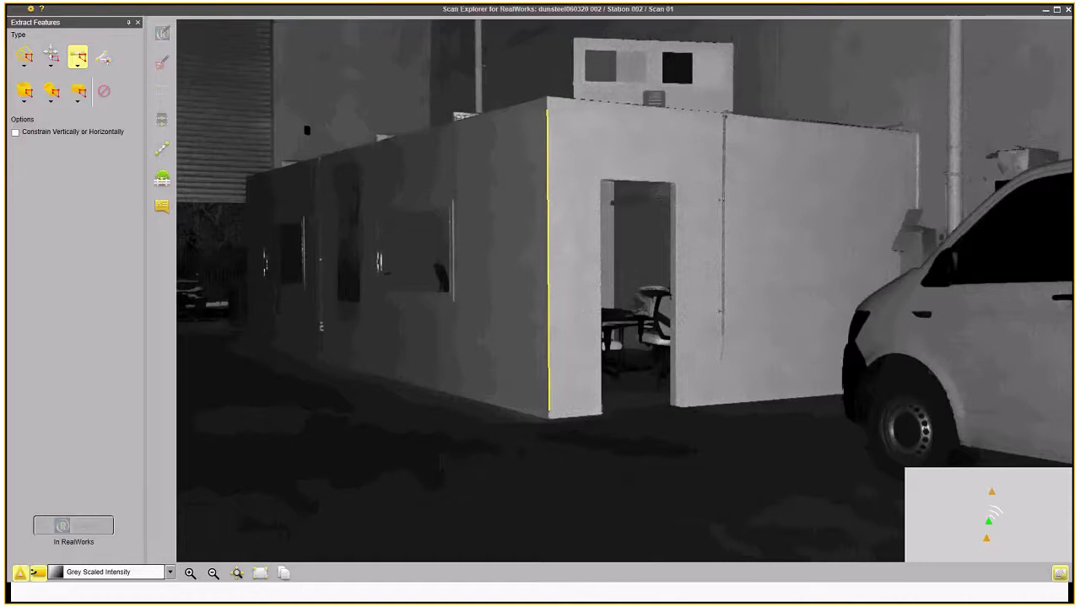
# - Switch to Trimble RealWorks and select the extracted segment OBJECT13 to check it on the office corner
pyautogui.hotkey('alt', 'Tab')
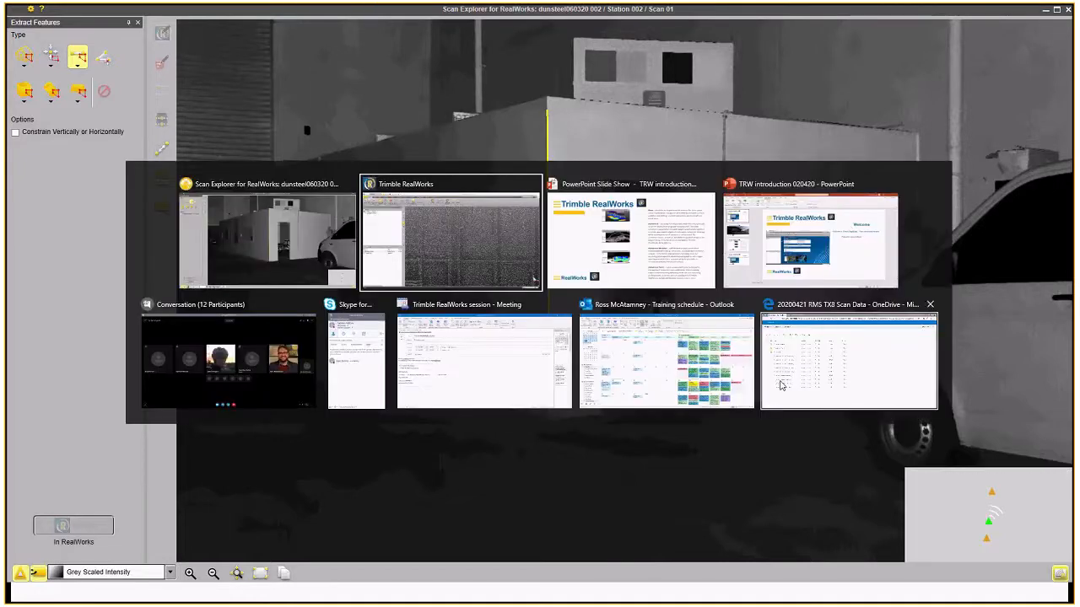
pyautogui.click(442, 248)
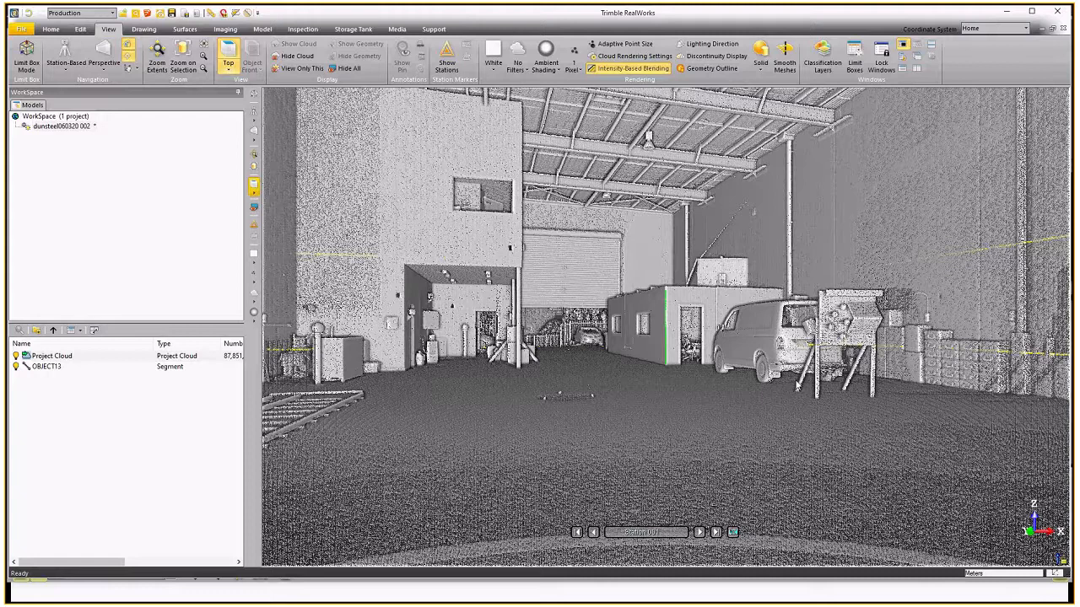
pyautogui.click(46, 366)
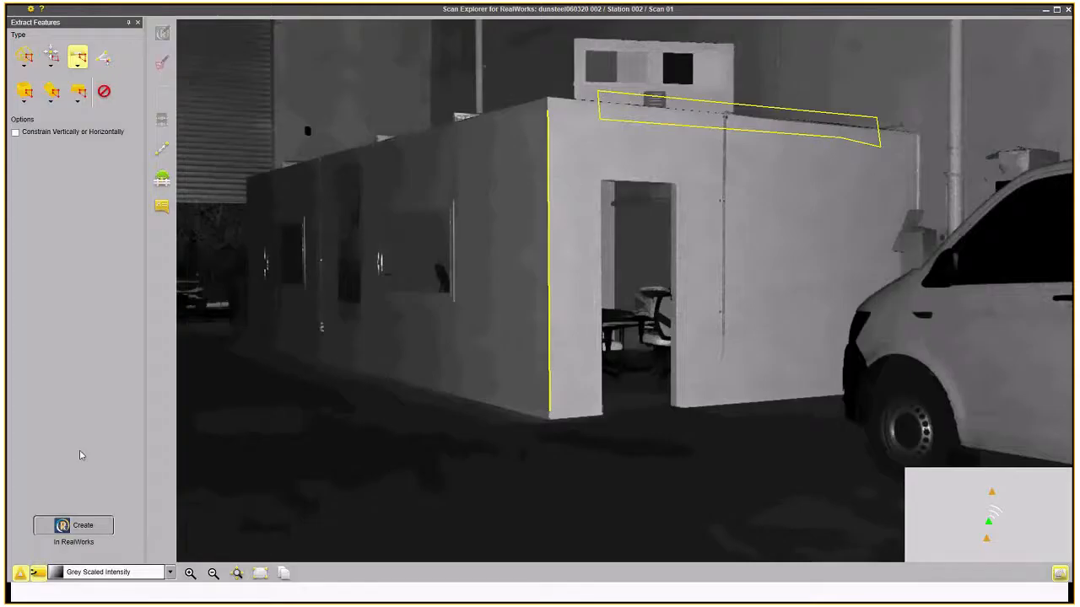
# - Create the outlined top edge of the office's doorway wall in RealWorks and close the feature extraction tool
pyautogui.click(74, 526)
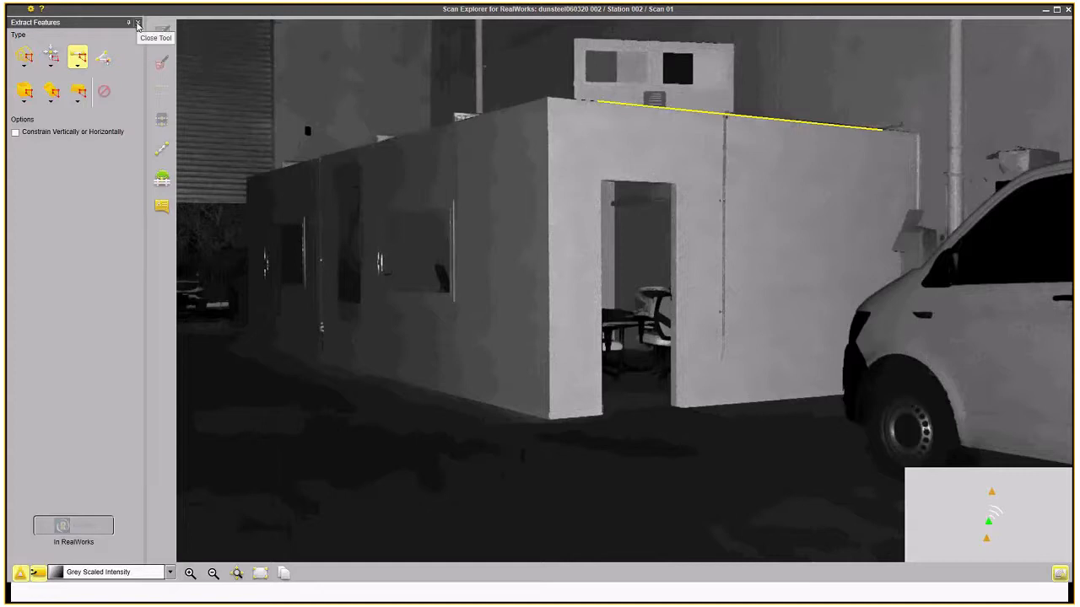
pyautogui.click(138, 24)
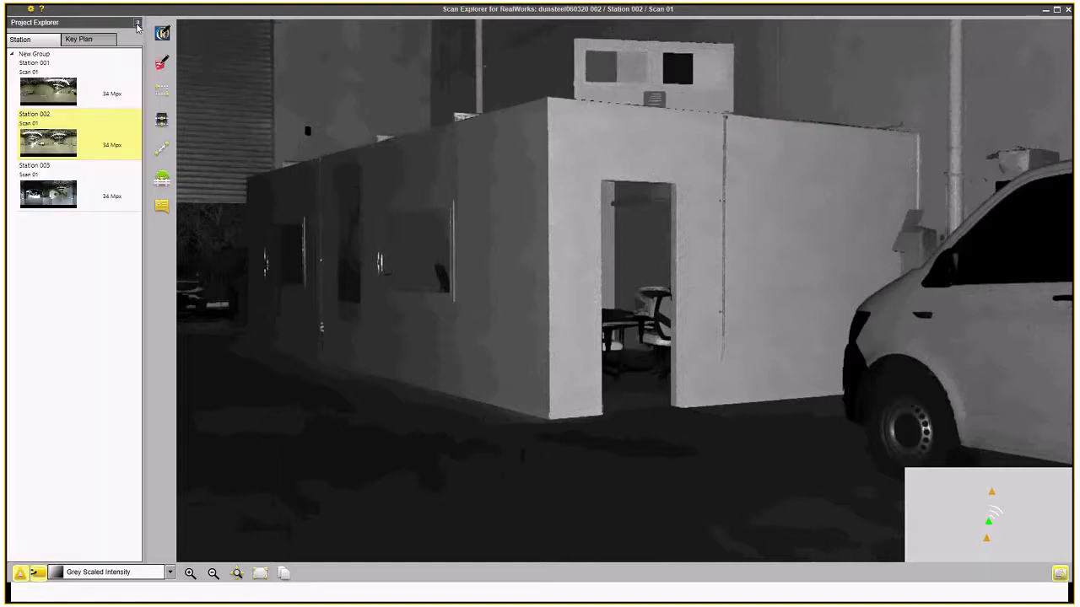
# - Start feature extraction for SketchUp, switch to SketchUp and create a new model from the Simple Meter template
pyautogui.click(162, 65)
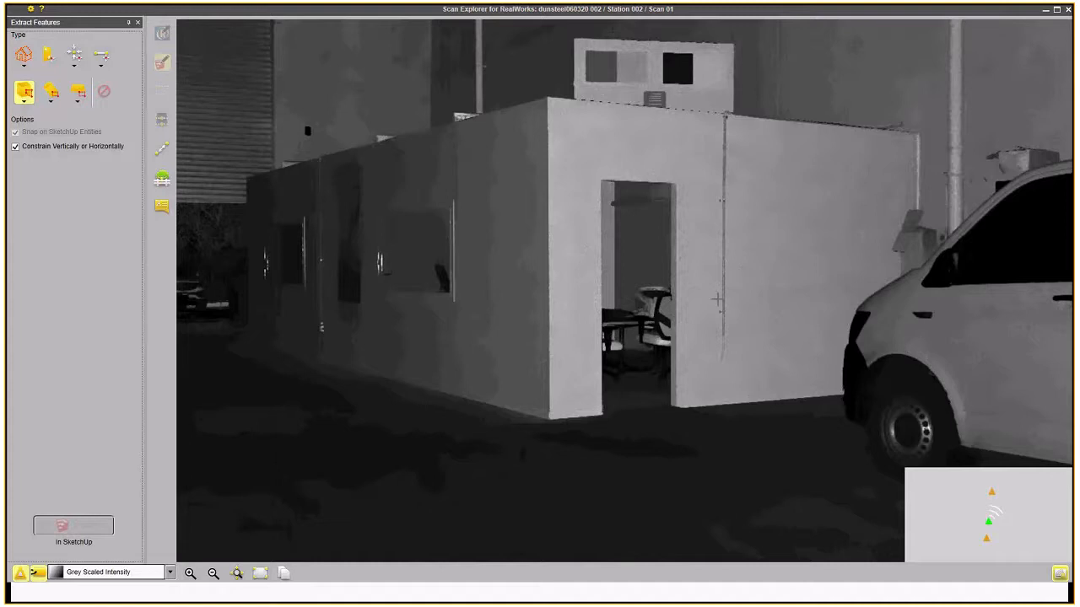
pyautogui.hotkey('alt', 'Tab')
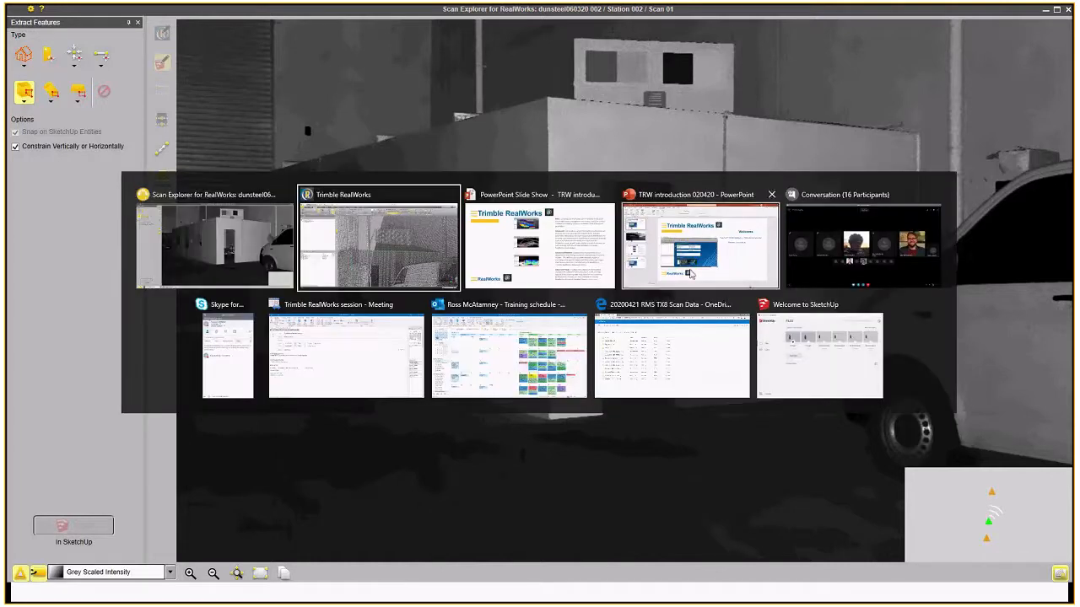
pyautogui.click(808, 371)
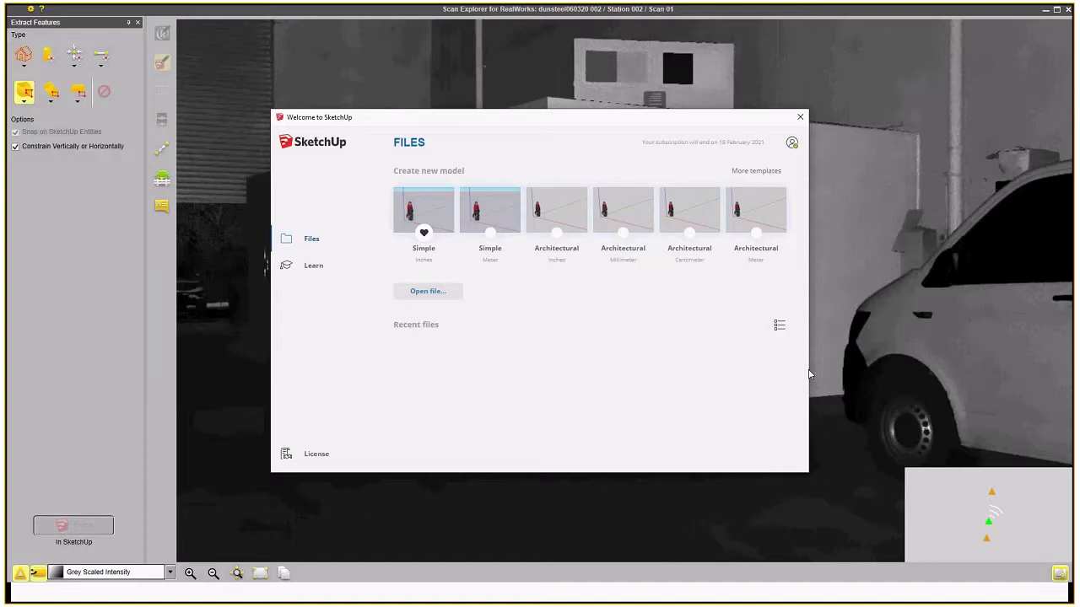
pyautogui.click(490, 248)
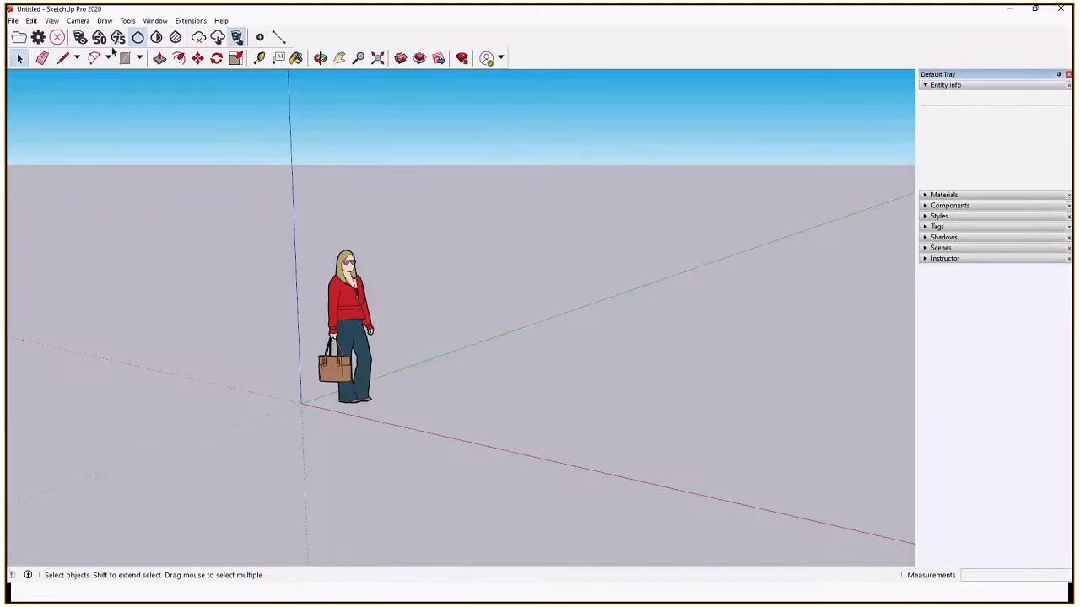
# - Delete the default scale figure from the SketchUp model and switch back to Scan Explorer
pyautogui.click(354, 345)
pyautogui.press('Delete')
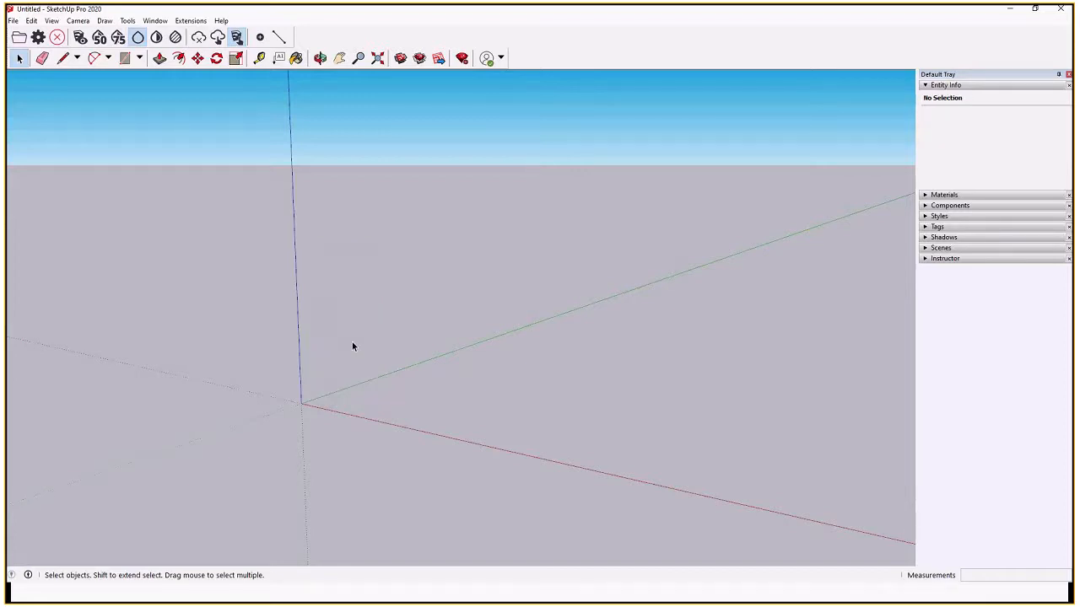
pyautogui.hotkey('alt', 'Tab')
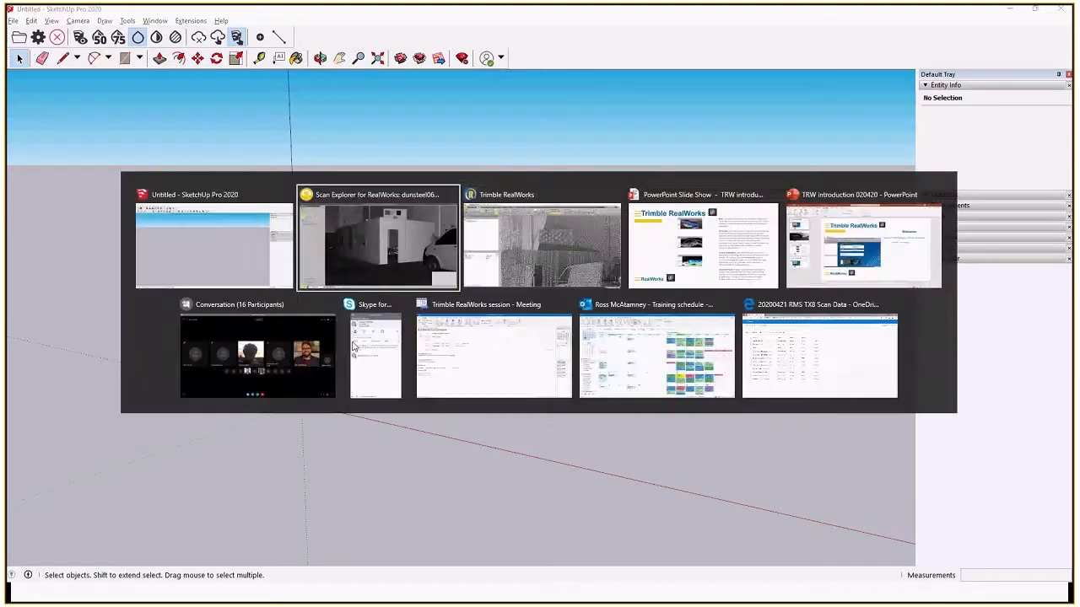
pyautogui.click(403, 237)
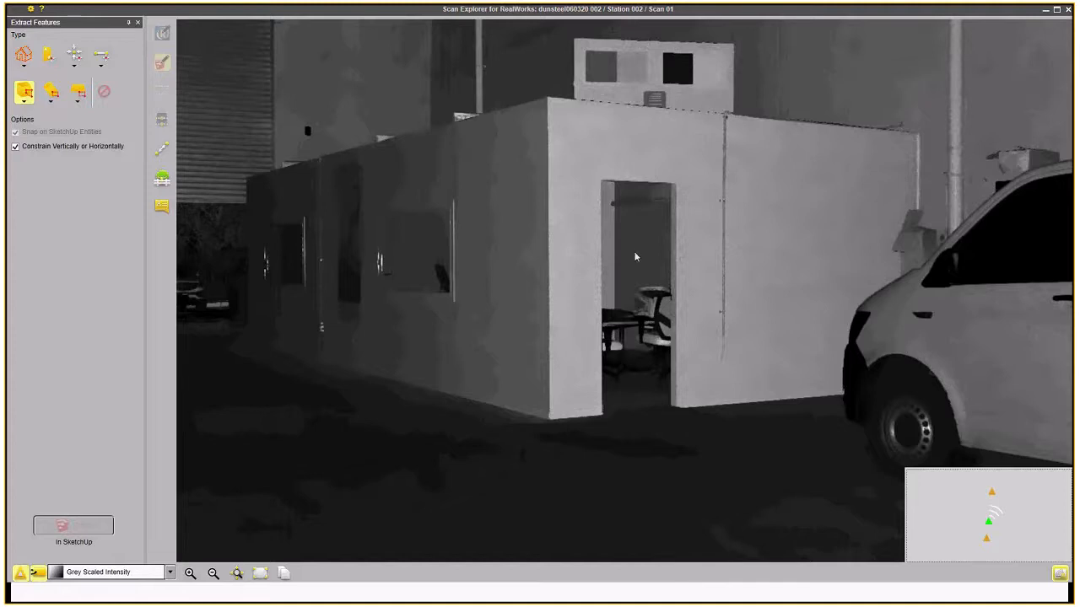
# - Start wall extraction and define the wall height by picking a point on the warehouse floor and one on the ceiling
pyautogui.moveTo(681, 279); pyautogui.dragTo(326, 270)
pyautogui.scroll(-3, 691, 273)
pyautogui.moveTo(689, 272)
pyautogui.mouseDown()
pyautogui.moveTo(494, 183)
pyautogui.moveTo(405, 335)
pyautogui.moveTo(459, 315)
pyautogui.mouseUp()
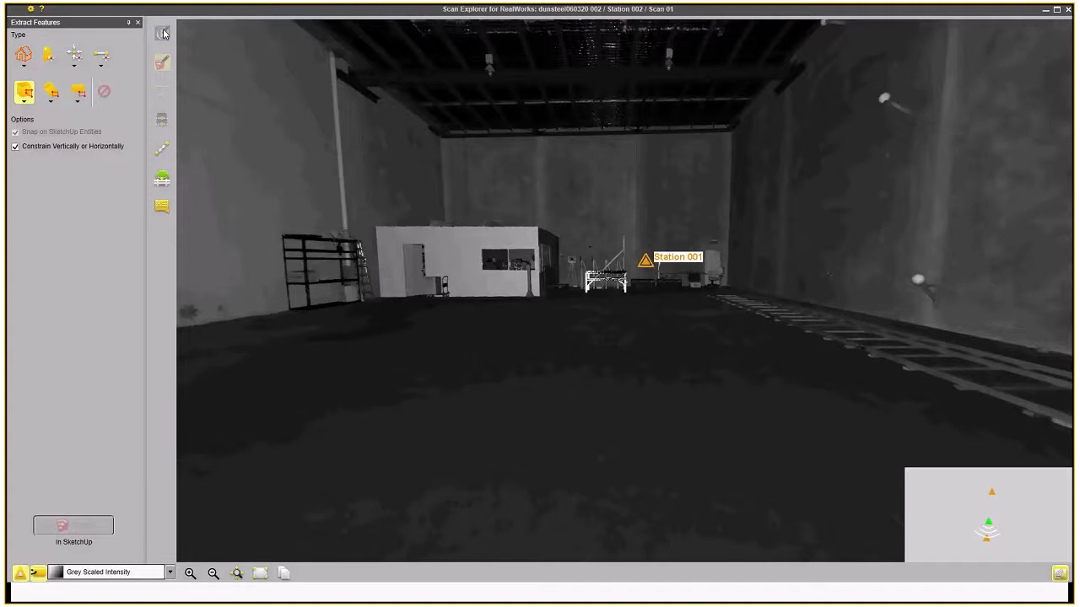
pyautogui.click(48, 55)
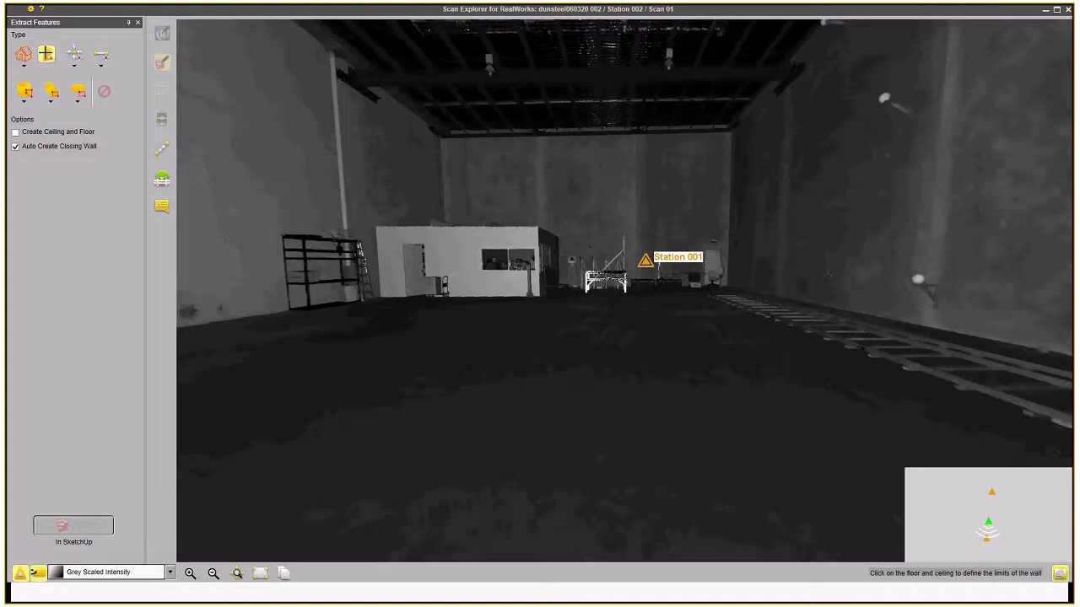
pyautogui.click(592, 347)
pyautogui.click(578, 73)
# - Define the first three warehouse walls with two points each: the far end wall, the adjoining long wall and the dark wall beyond it
pyautogui.click(487, 164)
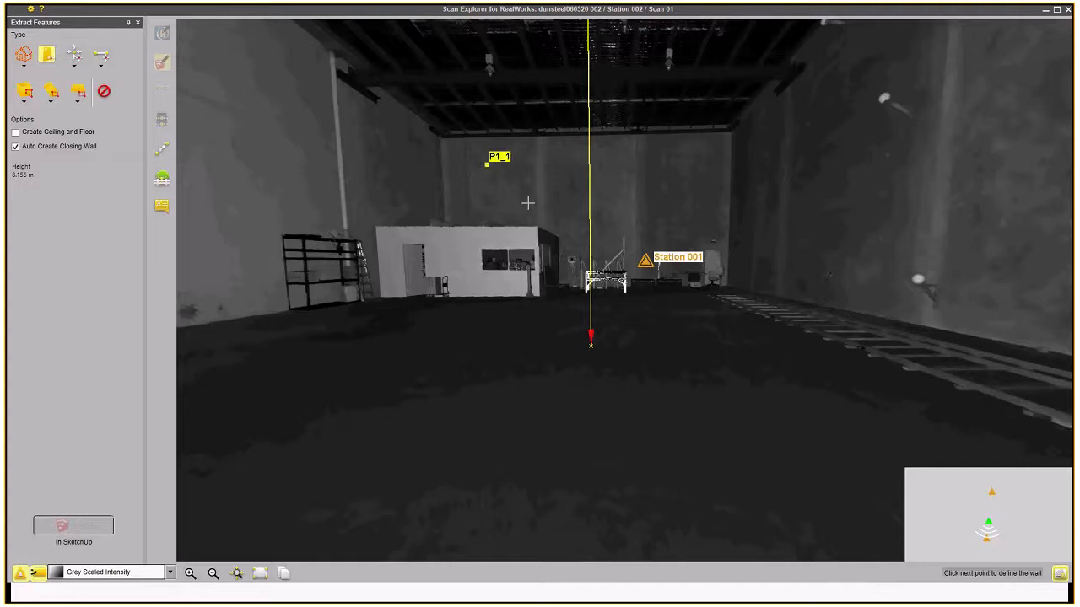
pyautogui.click(665, 166)
pyautogui.click(776, 161)
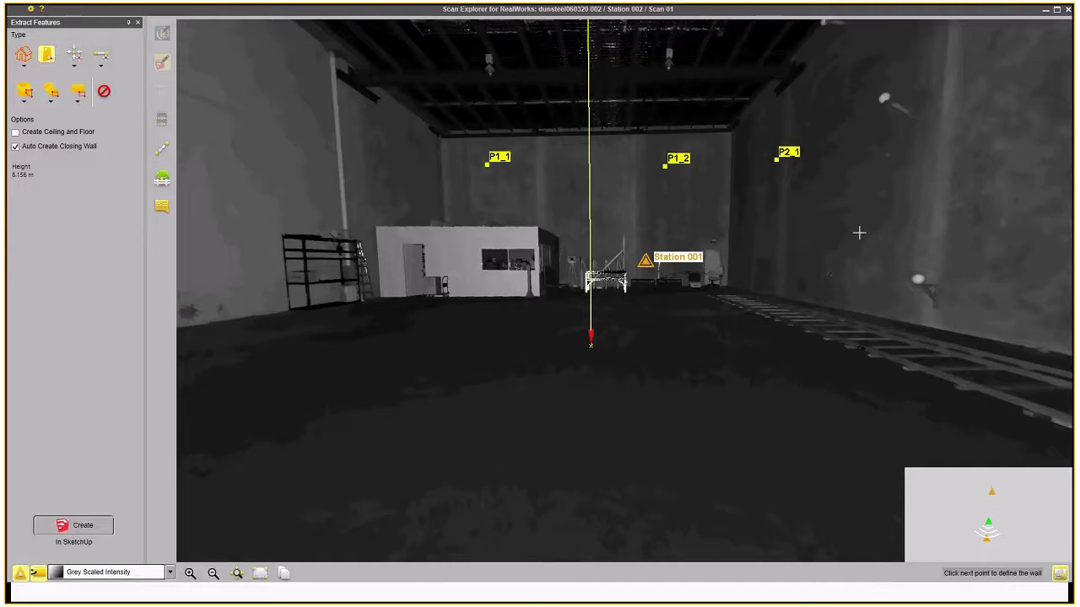
pyautogui.moveTo(859, 233); pyautogui.dragTo(33, 178)
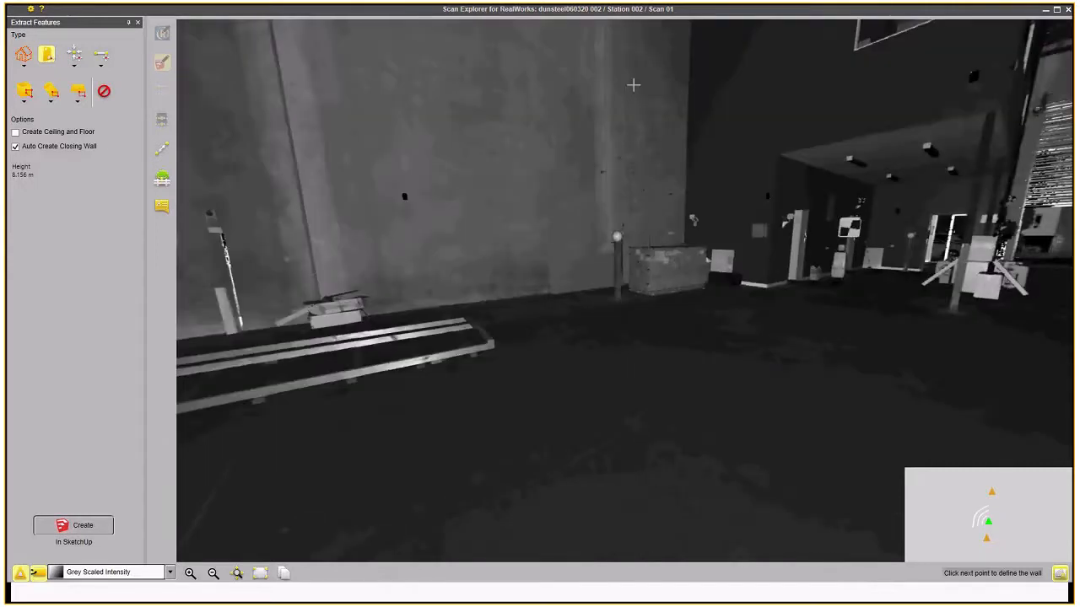
pyautogui.click(633, 84)
pyautogui.click(714, 87)
pyautogui.click(967, 53)
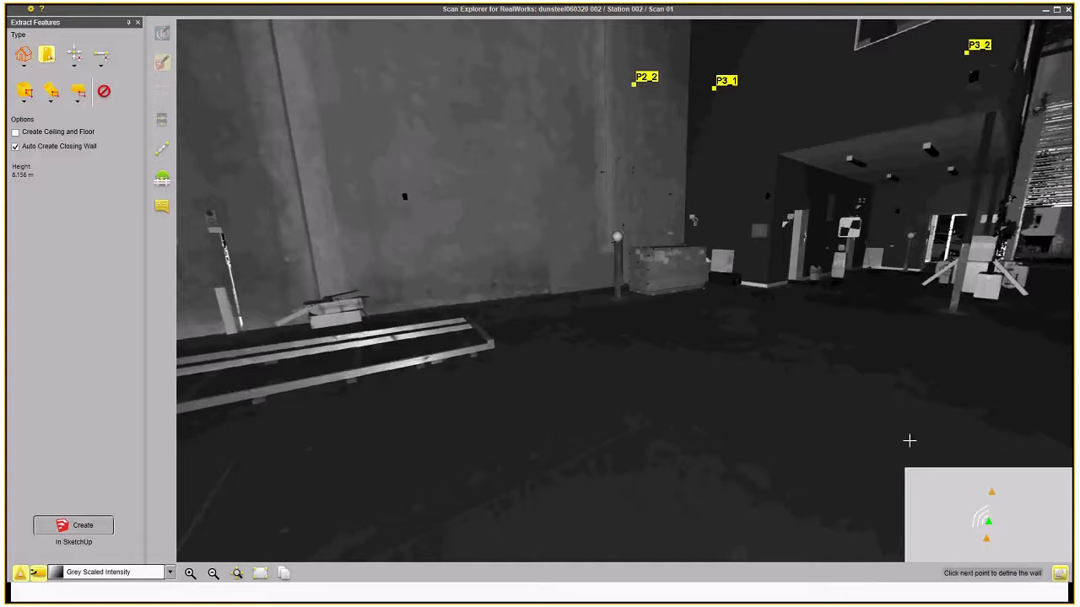
# - Move to Station 003 and define the fourth wall with two points on the dark wall above the forklift warning sign
pyautogui.moveTo(1012, 285); pyautogui.dragTo(856, 340)
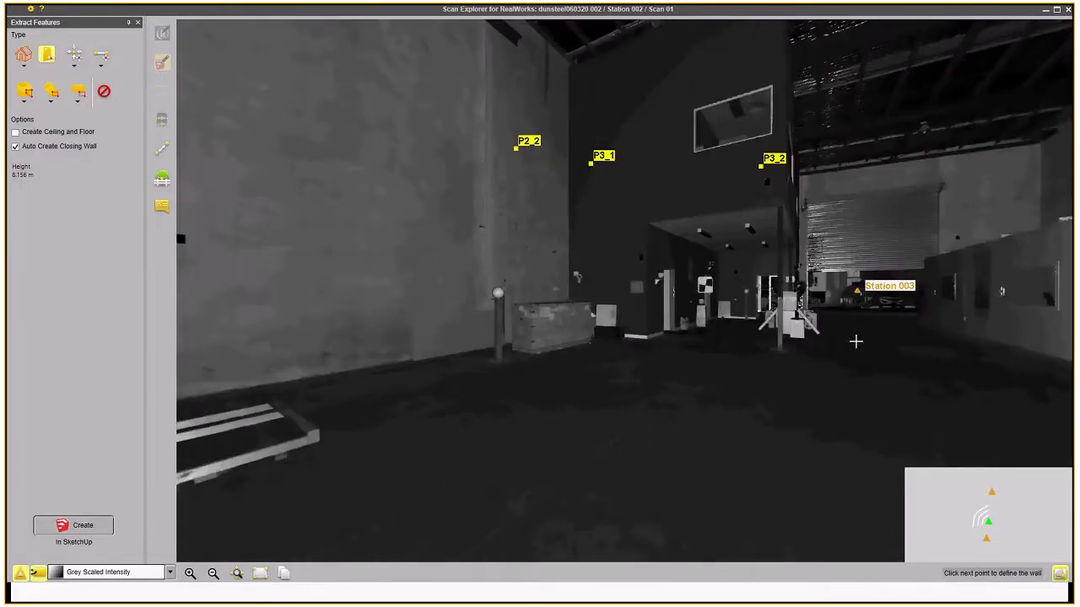
pyautogui.click(991, 493)
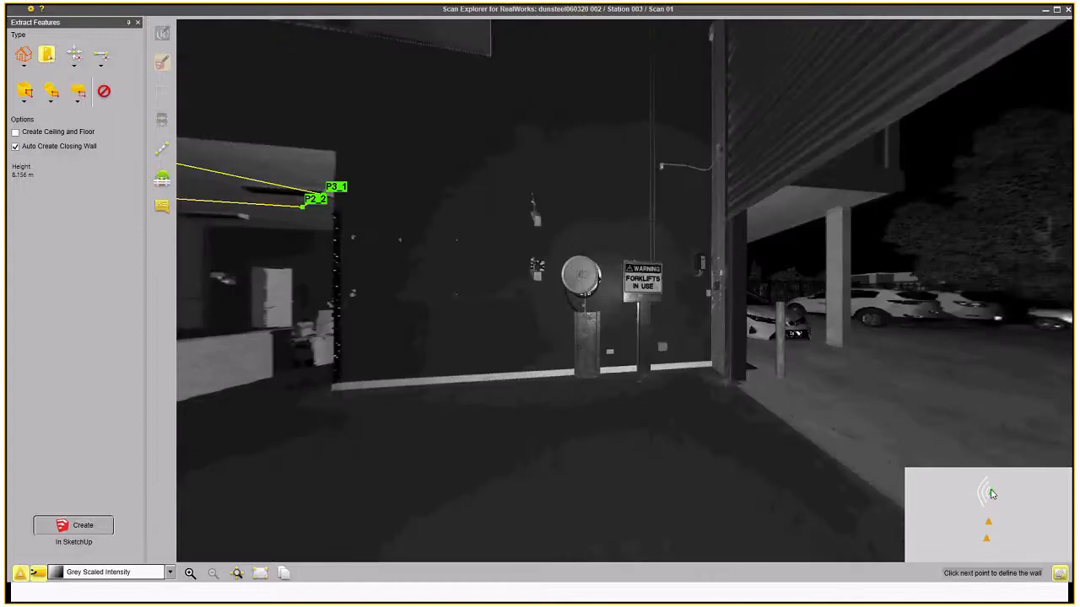
pyautogui.moveTo(601, 308); pyautogui.dragTo(518, 257)
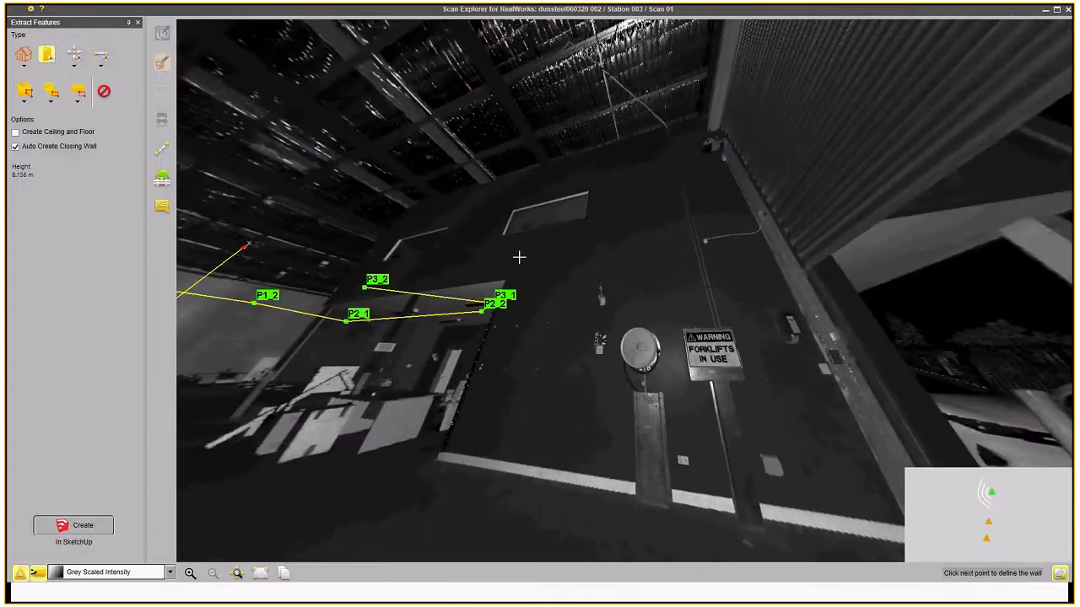
pyautogui.click(456, 211)
pyautogui.click(639, 185)
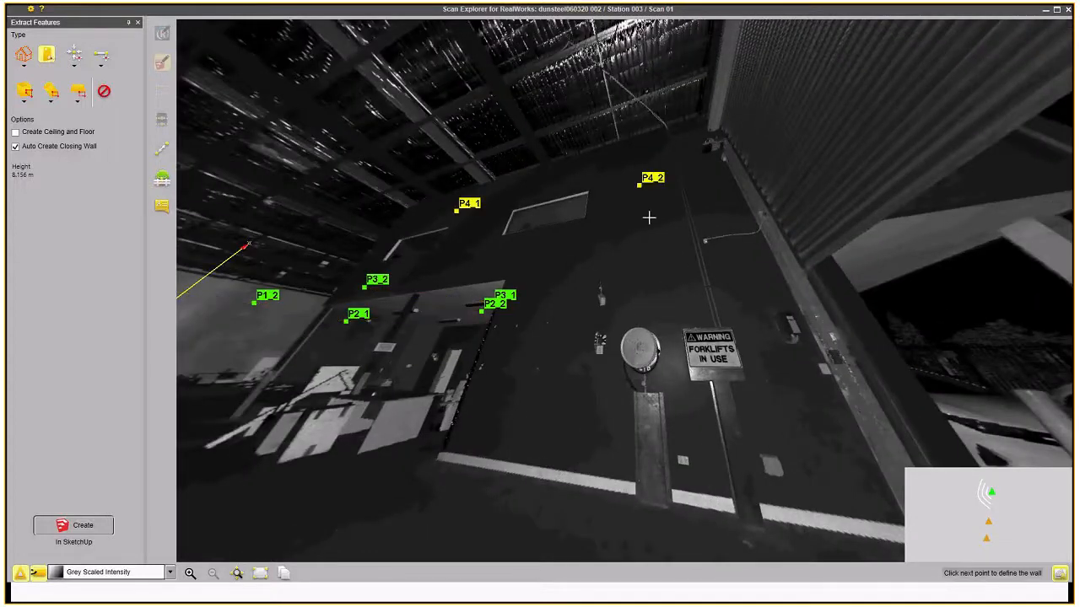
# - Return to Station 002 and define the roller door wall with two points, plus the first point on the adjacent long wall
pyautogui.click(989, 524)
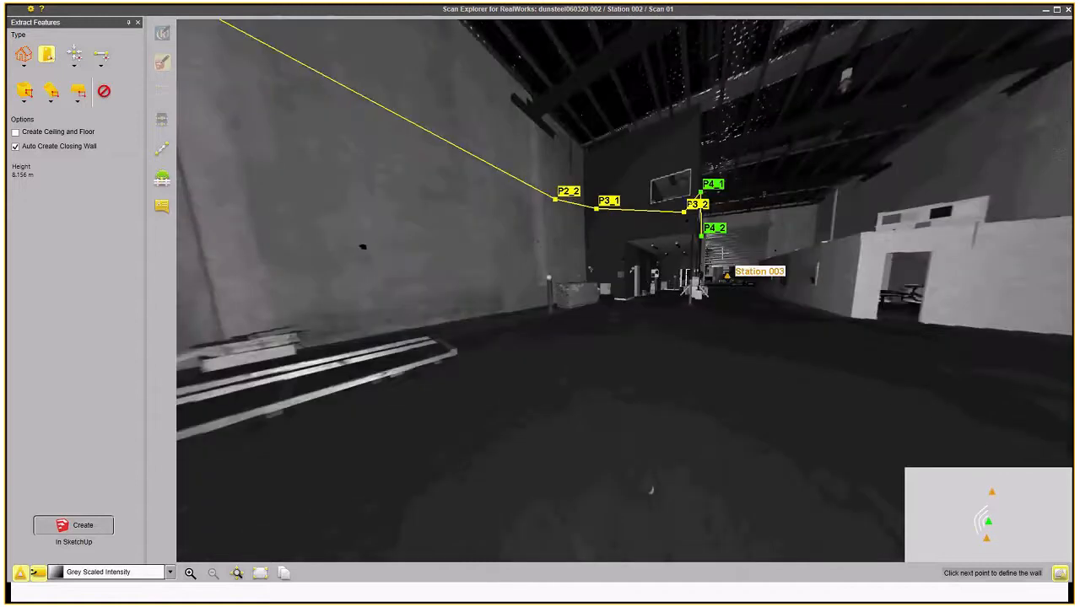
pyautogui.moveTo(763, 194); pyautogui.dragTo(560, 265)
pyautogui.scroll(5, 560, 266)
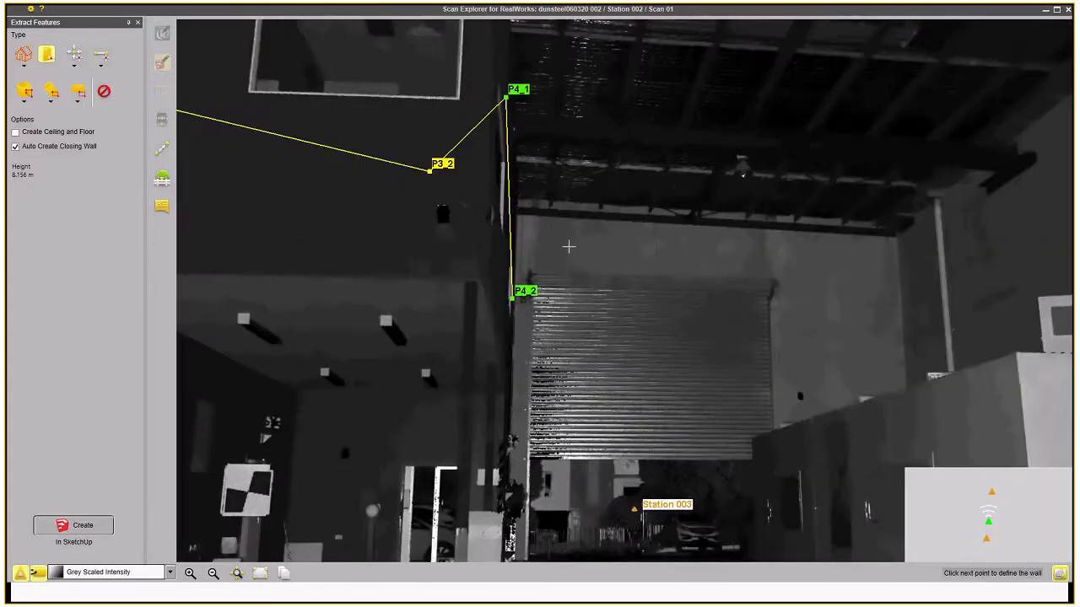
pyautogui.click(568, 247)
pyautogui.click(857, 269)
pyautogui.click(958, 251)
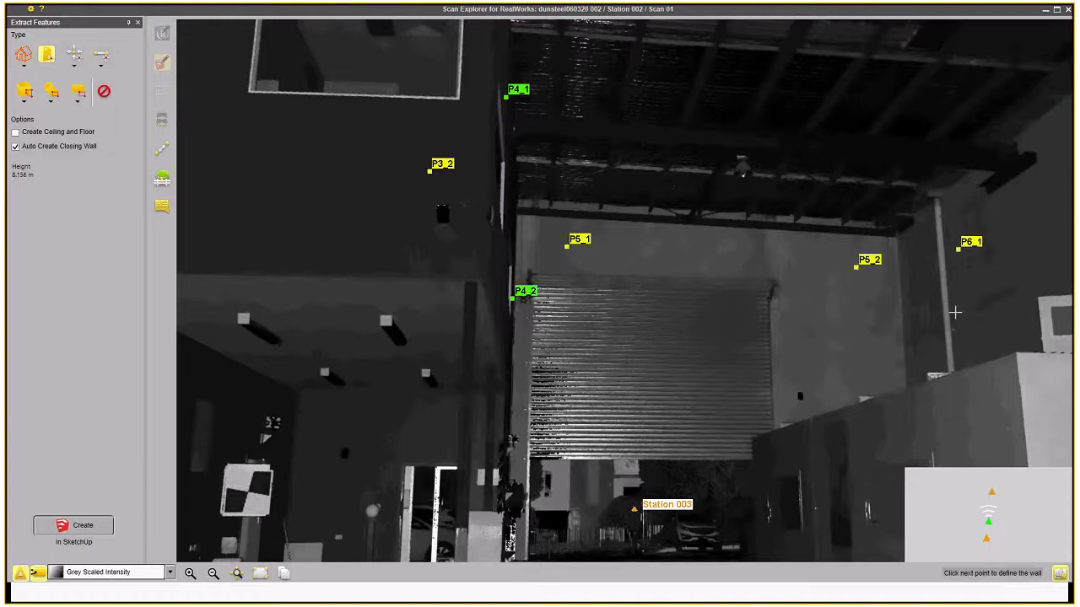
# - Place the second point of the last long wall near the far corner and create the walls in SketchUp
pyautogui.moveTo(775, 246); pyautogui.dragTo(753, 241)
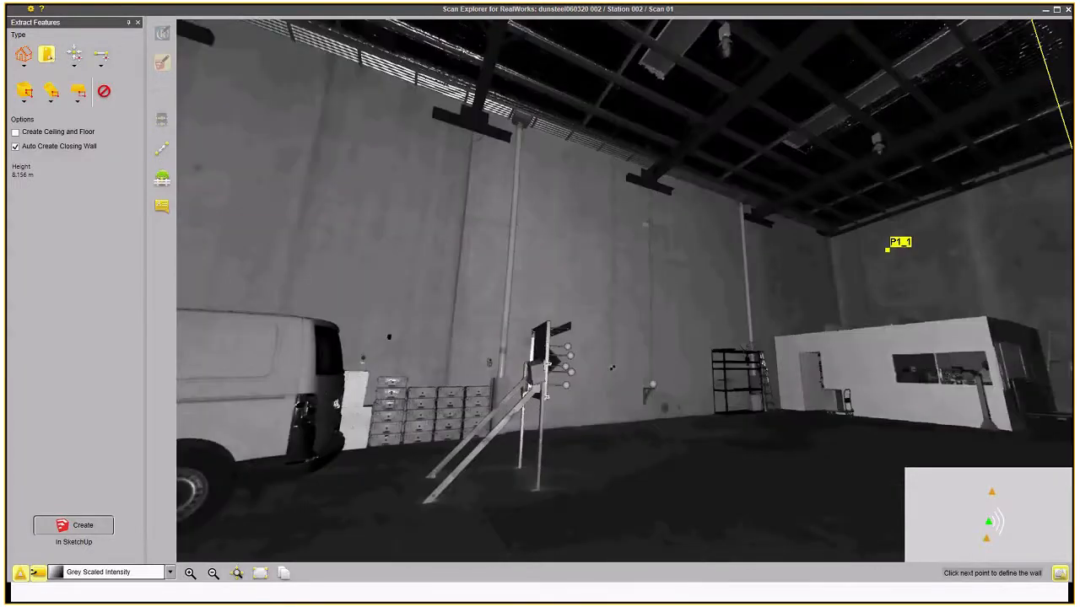
pyautogui.moveTo(771, 263); pyautogui.dragTo(756, 250)
pyautogui.click(756, 250)
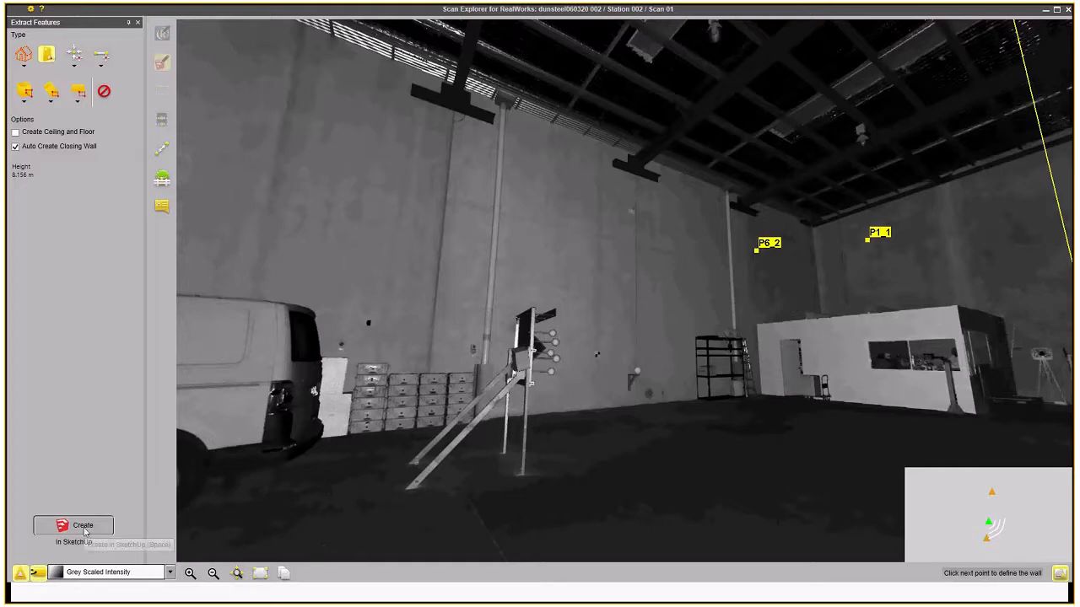
pyautogui.click(84, 527)
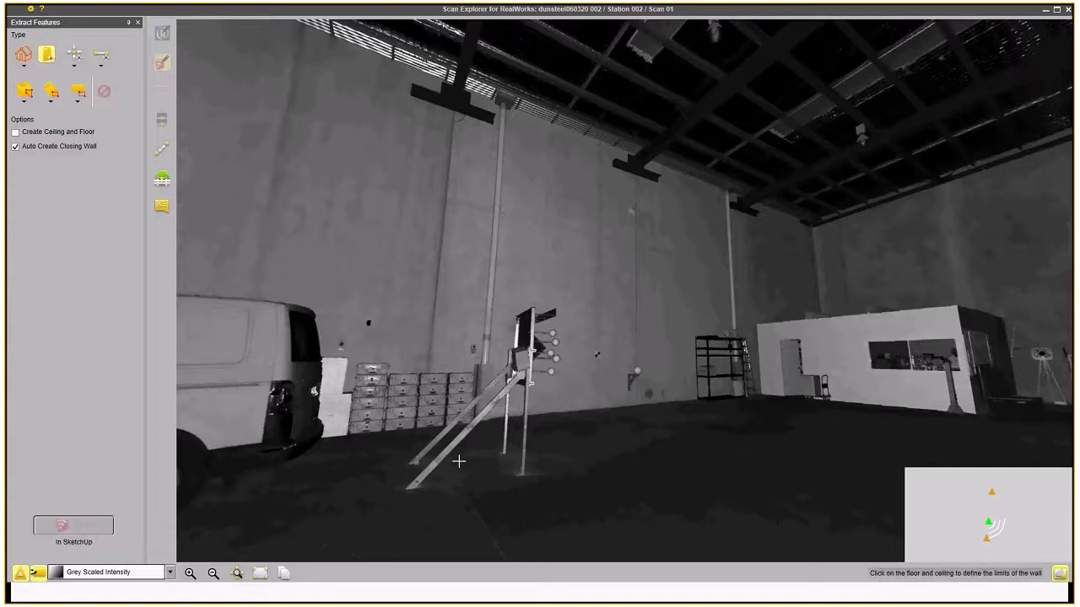
# - Switch to SketchUp and examine the extracted warehouse walls from several sides
pyautogui.hotkey('alt', 'Tab')
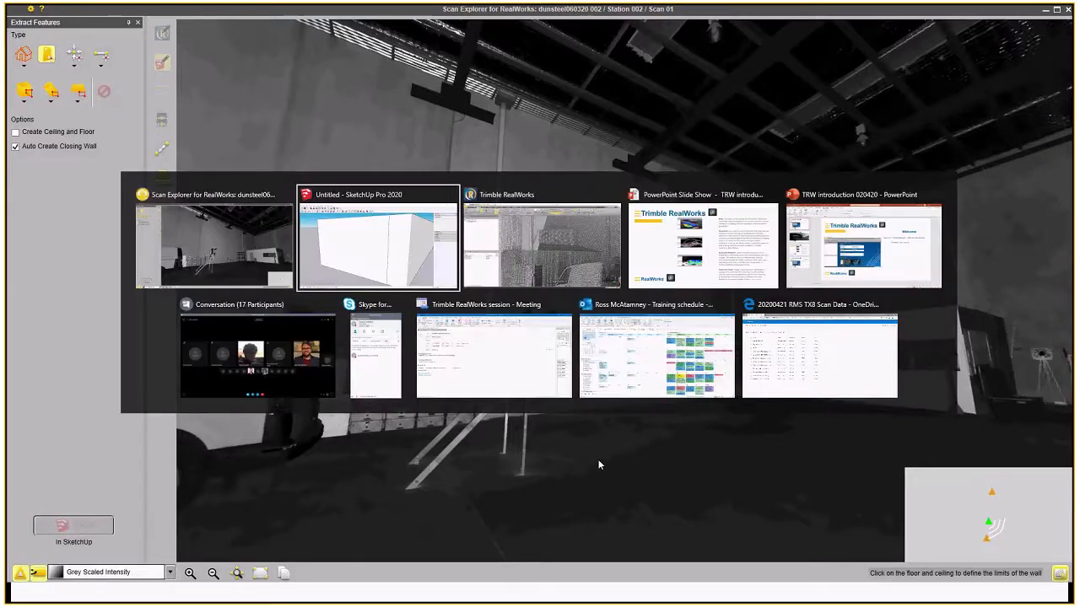
pyautogui.click(380, 267)
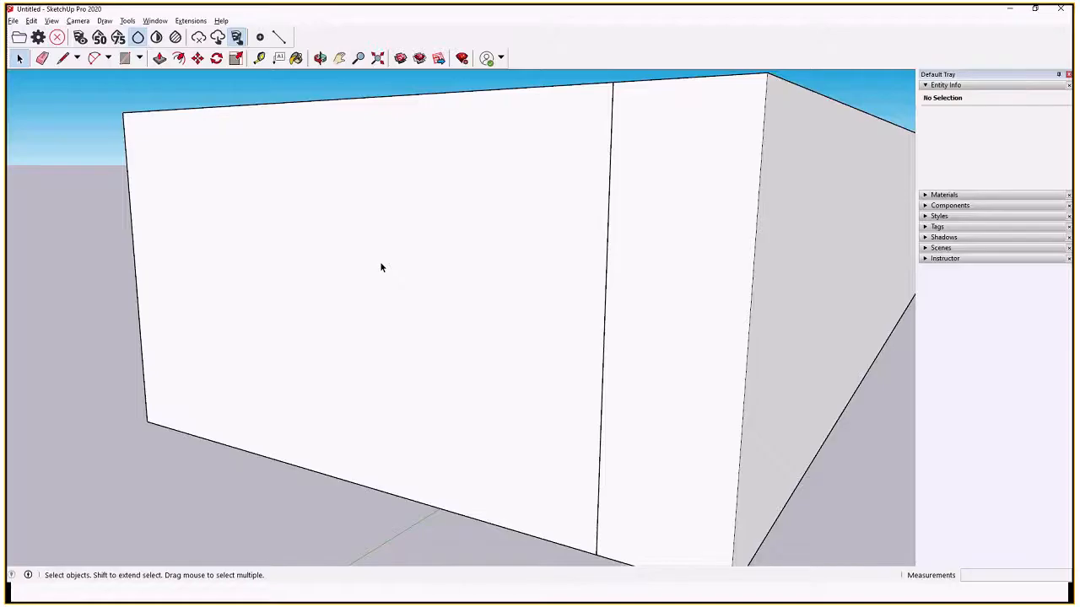
pyautogui.click(321, 60)
pyautogui.moveTo(612, 261); pyautogui.dragTo(805, 278)
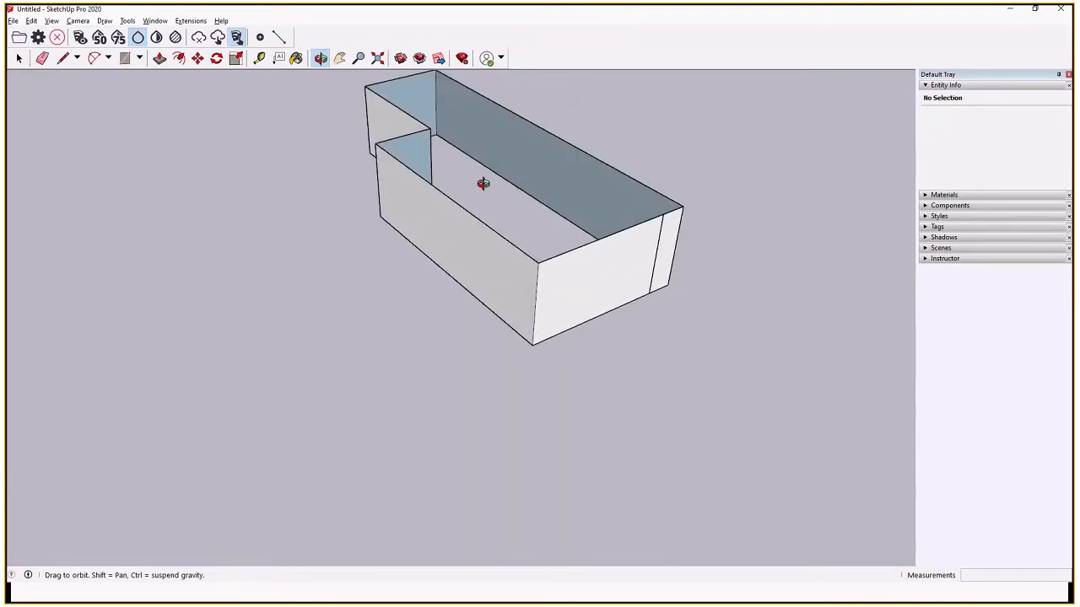
pyautogui.scroll(-3, 502, 358)
pyautogui.scroll(6, 512, 208)
pyautogui.moveTo(512, 208); pyautogui.dragTo(320, 366)
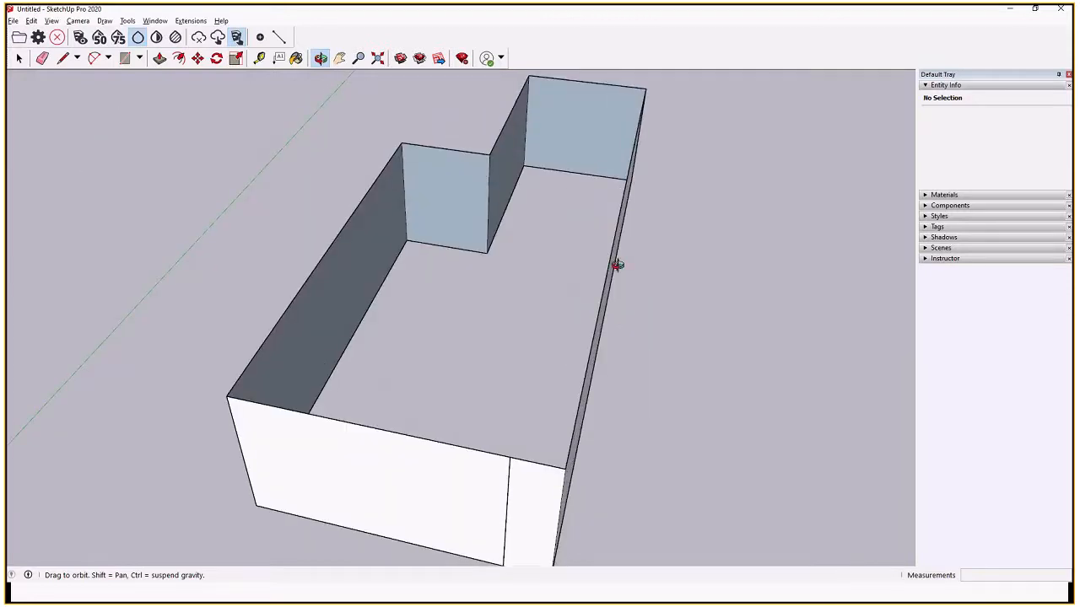
# - Return to Scan Explorer and extract the small windowed office at the far end as a box for SketchUp, using polygonal selection
pyautogui.hotkey('alt', 'Tab')
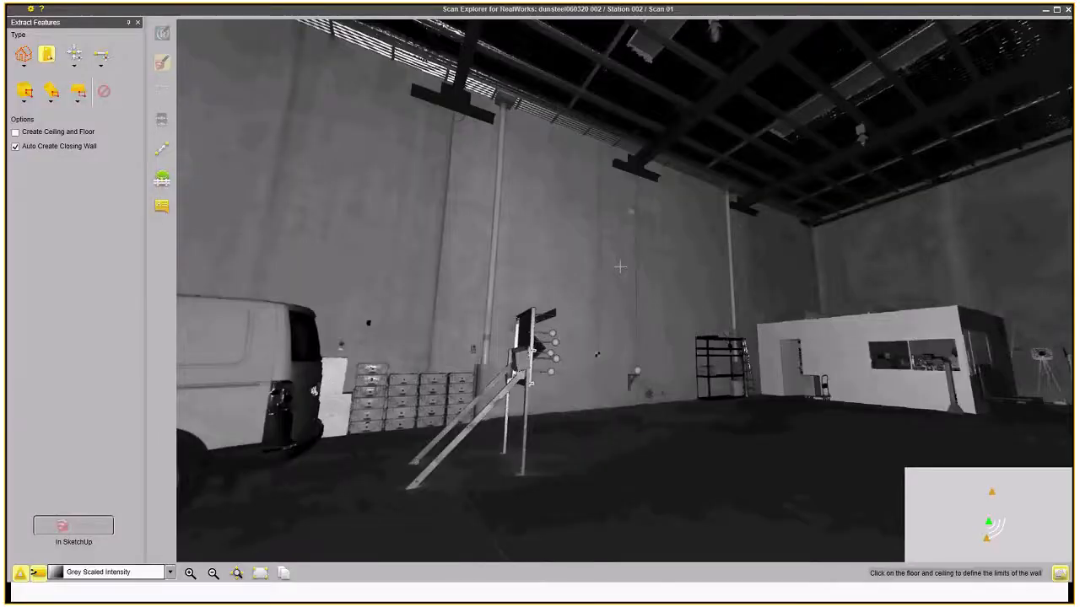
pyautogui.moveTo(620, 267); pyautogui.dragTo(523, 219)
pyautogui.scroll(5, 710, 268)
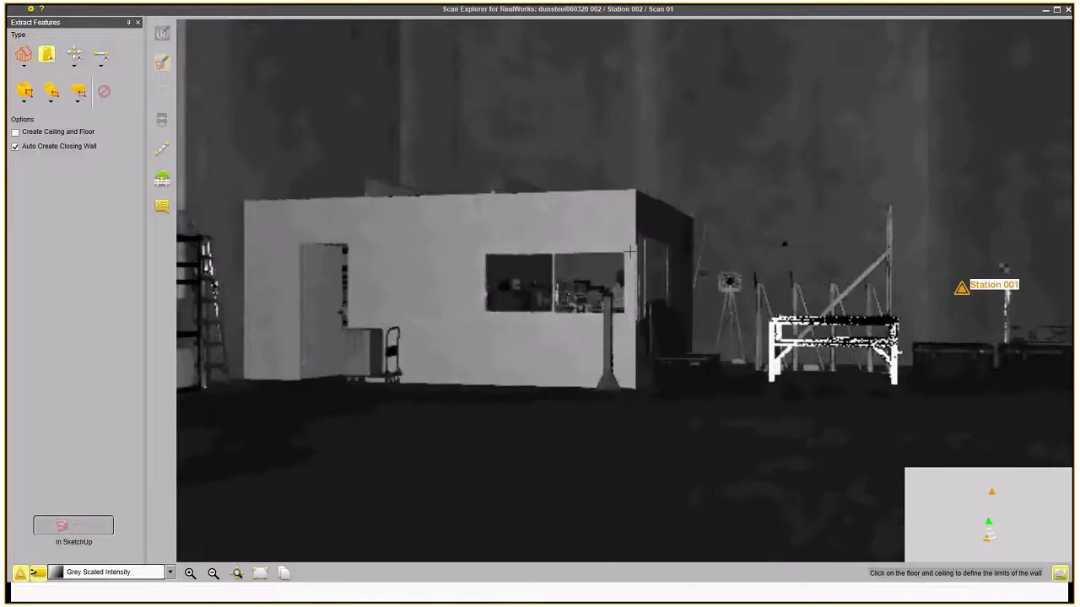
pyautogui.scroll(-3, 710, 267)
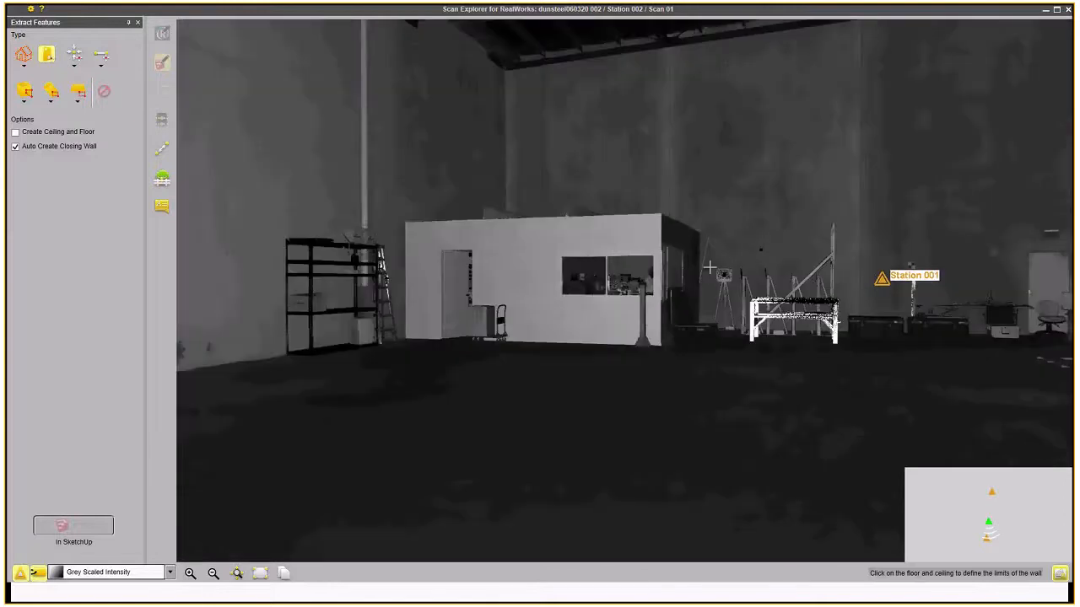
pyautogui.click(25, 94)
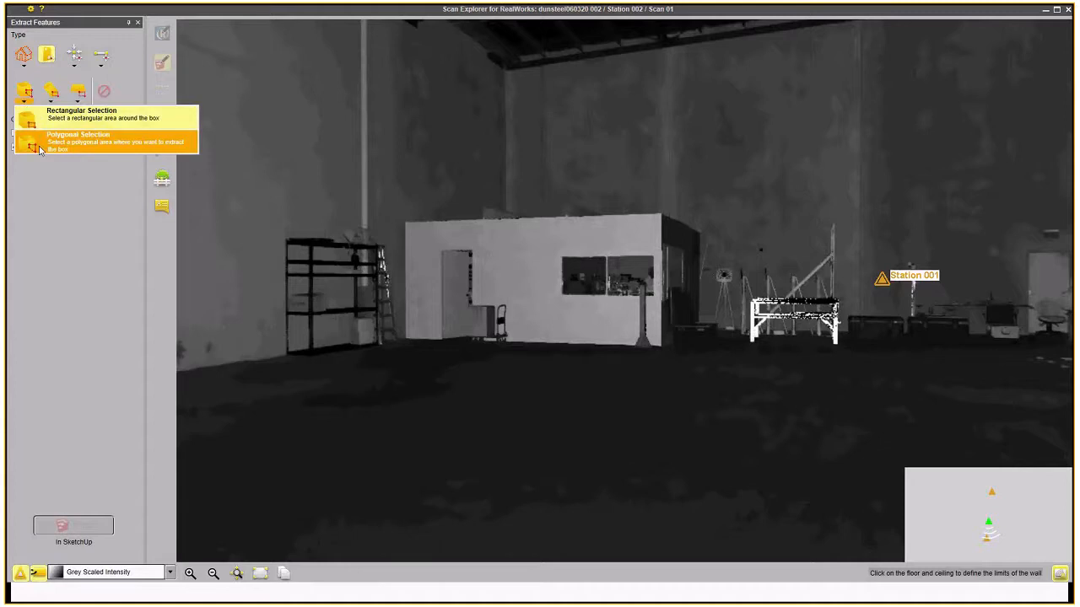
pyautogui.click(39, 149)
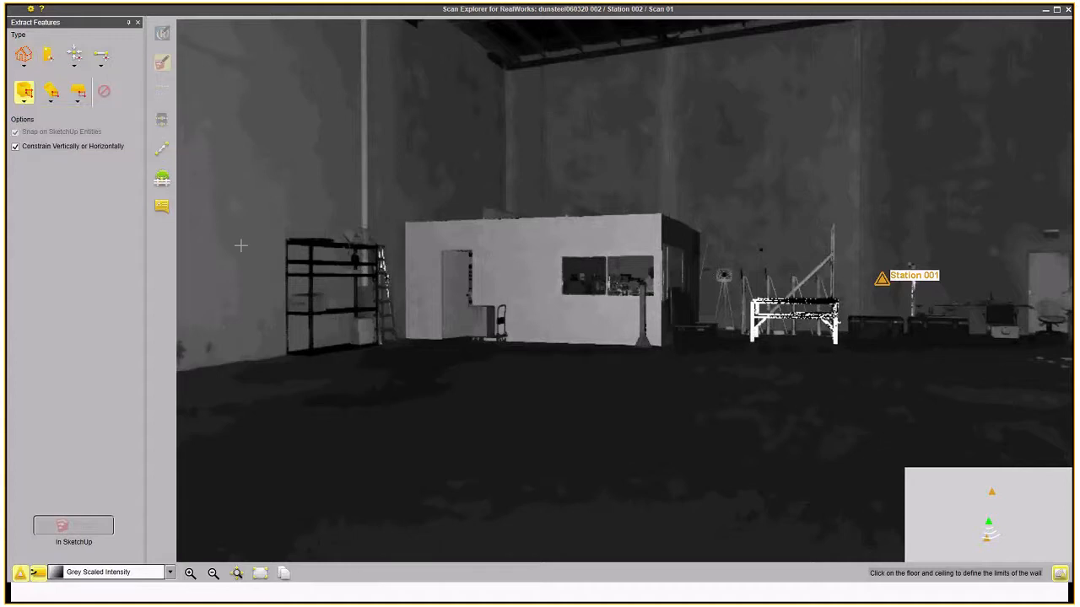
pyautogui.click(393, 215)
pyautogui.click(660, 207)
pyautogui.click(706, 228)
pyautogui.click(710, 366)
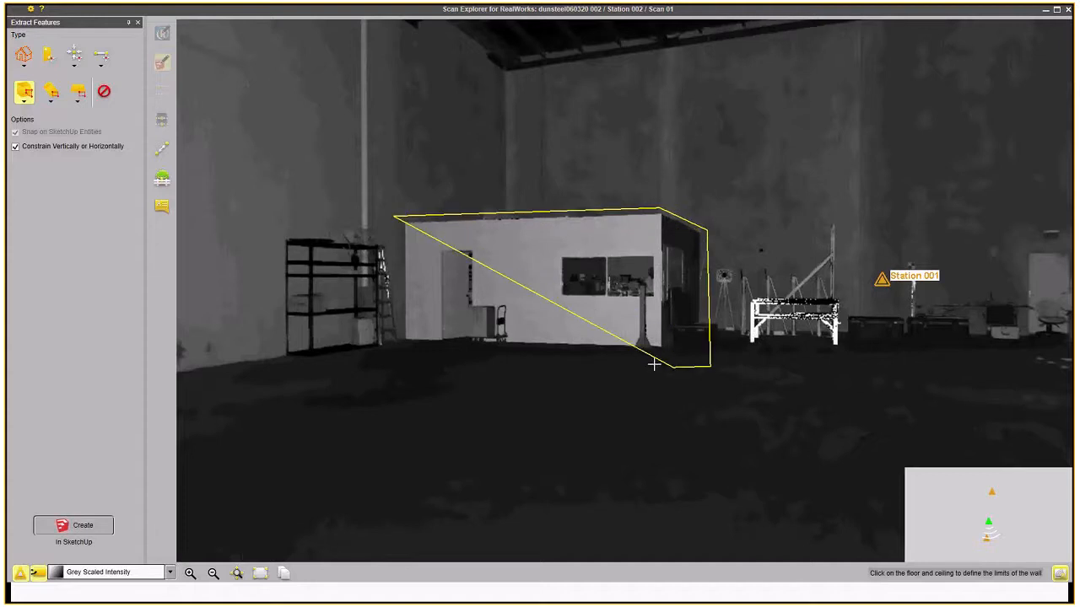
pyautogui.click(403, 362)
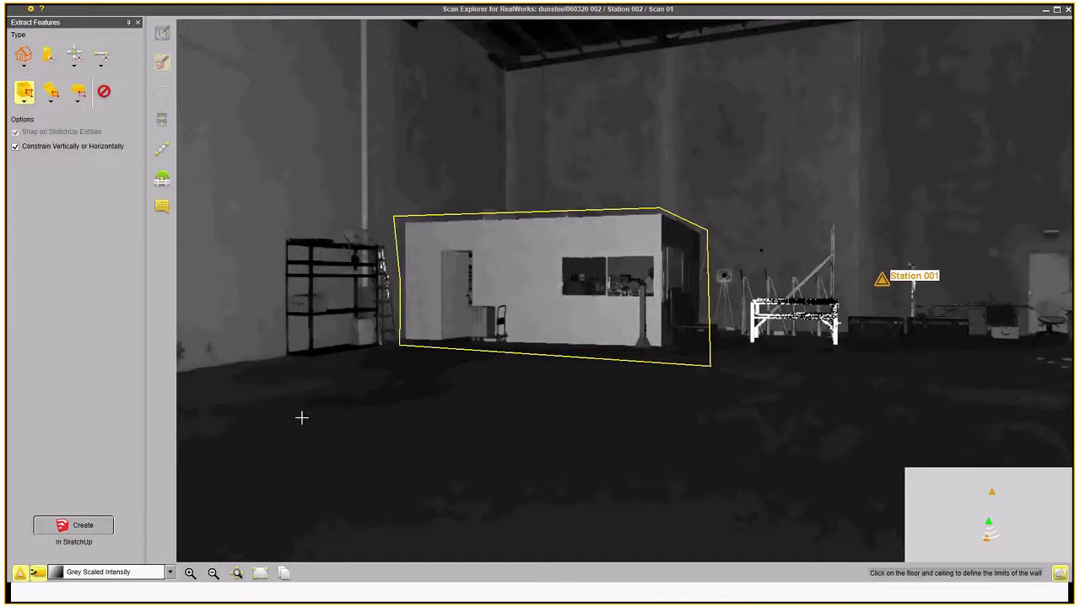
pyautogui.click(82, 526)
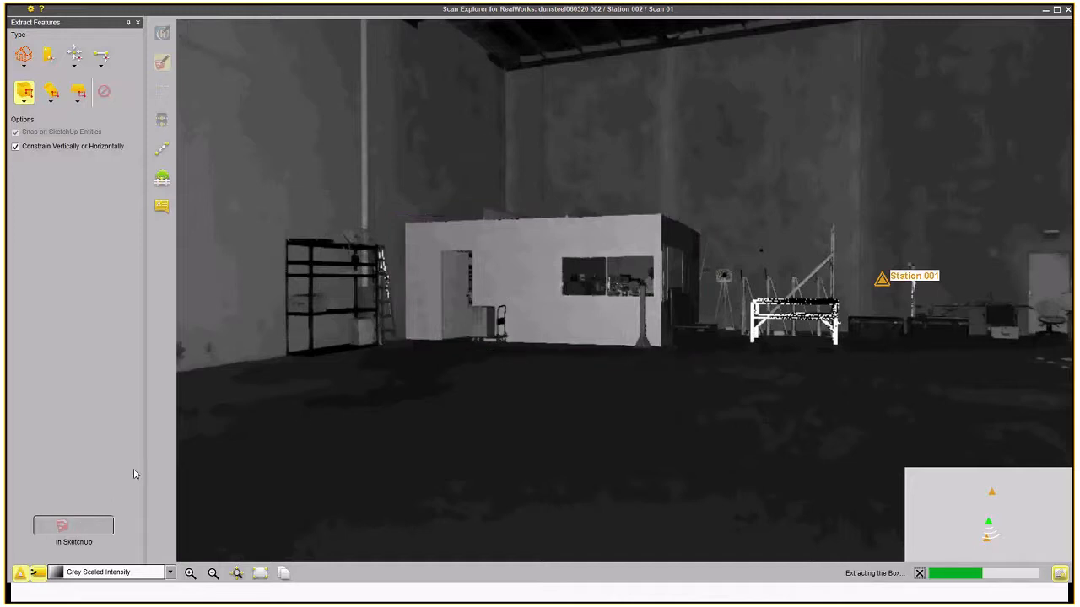
# - Outline the office beside the van with a polygon and create it as a box in SketchUp
pyautogui.moveTo(419, 348); pyautogui.dragTo(878, 259)
pyautogui.moveTo(215, 255); pyautogui.dragTo(718, 260)
pyautogui.moveTo(229, 282); pyautogui.dragTo(620, 316)
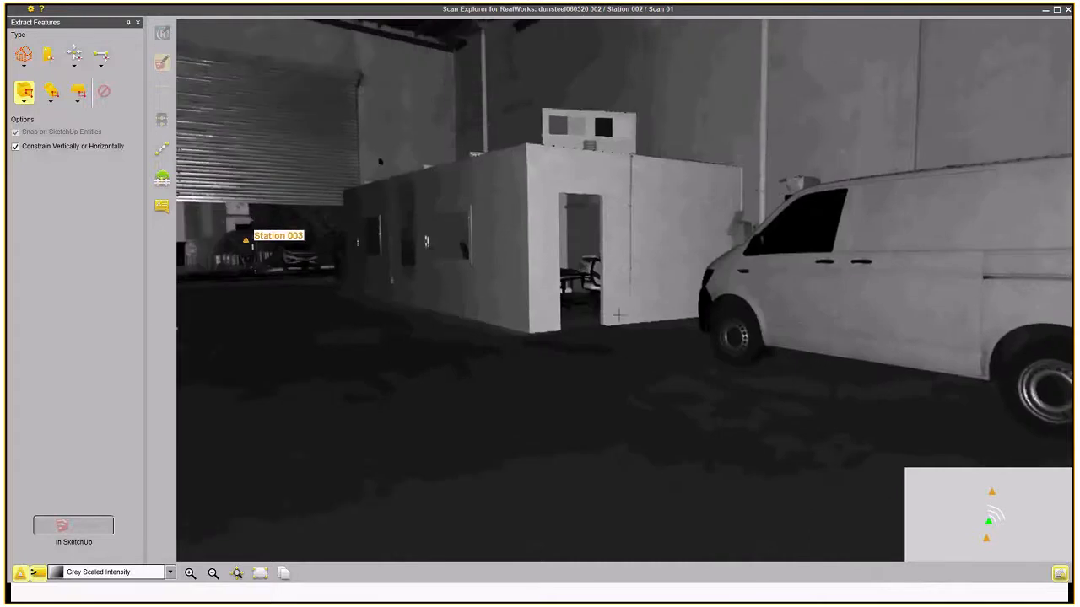
pyautogui.click(337, 184)
pyautogui.click(526, 133)
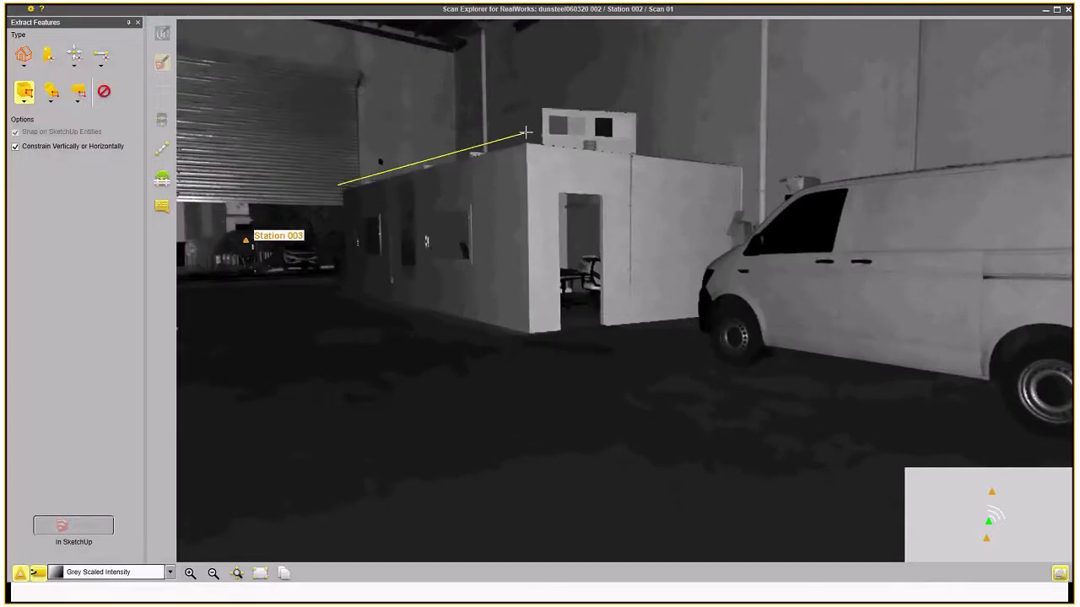
pyautogui.click(753, 158)
pyautogui.click(755, 323)
pyautogui.click(522, 343)
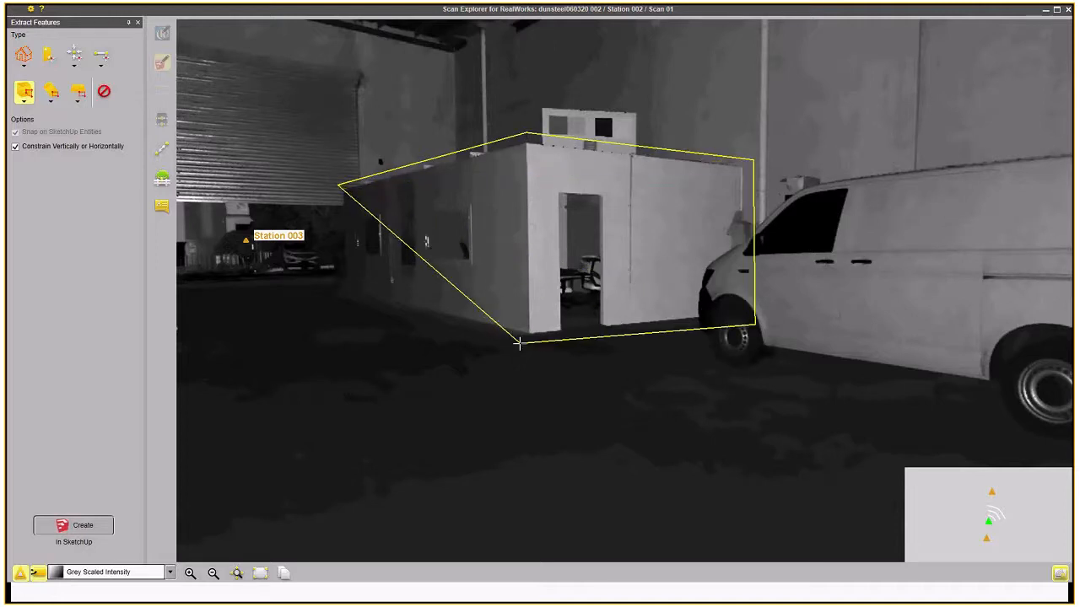
pyautogui.click(336, 298)
pyautogui.click(74, 526)
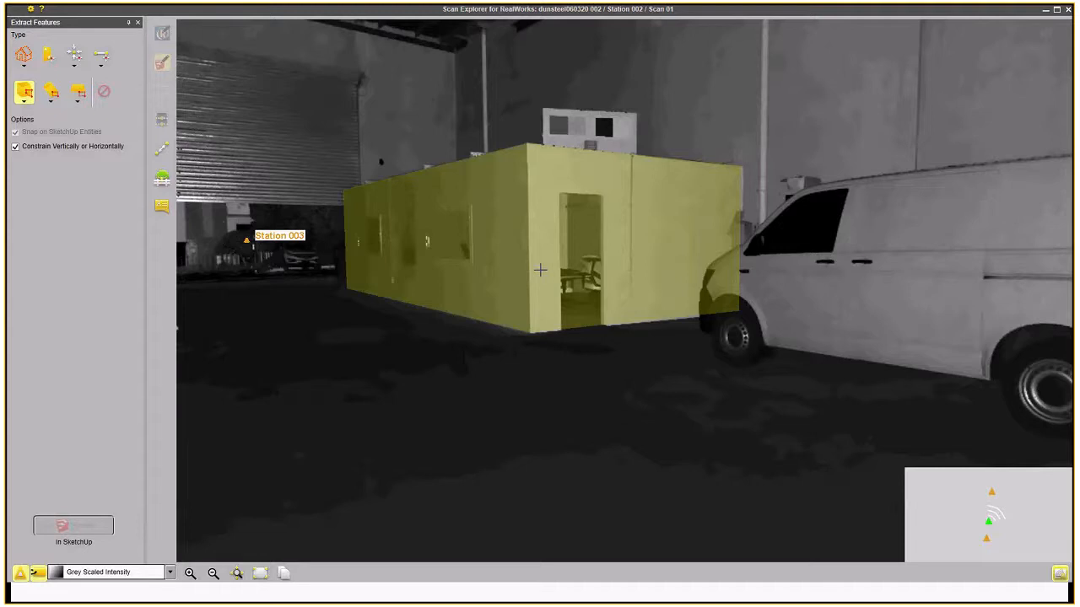
# - Switch to SketchUp and examine the warehouse walls with both extracted office boxes from several sides
pyautogui.hotkey('alt', 'Tab')
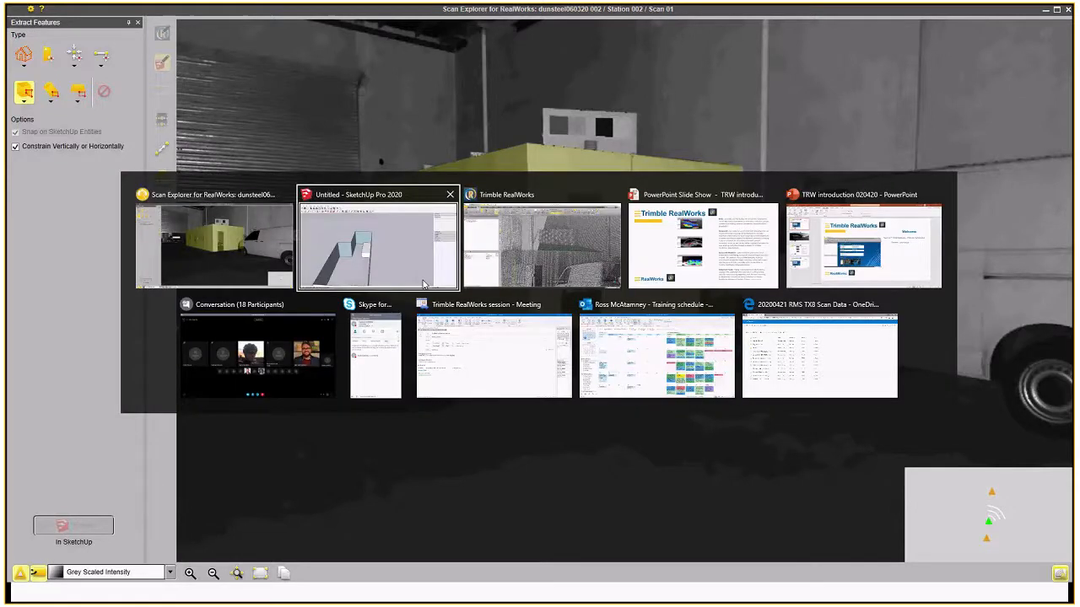
pyautogui.click(386, 249)
pyautogui.scroll(-4, 449, 326)
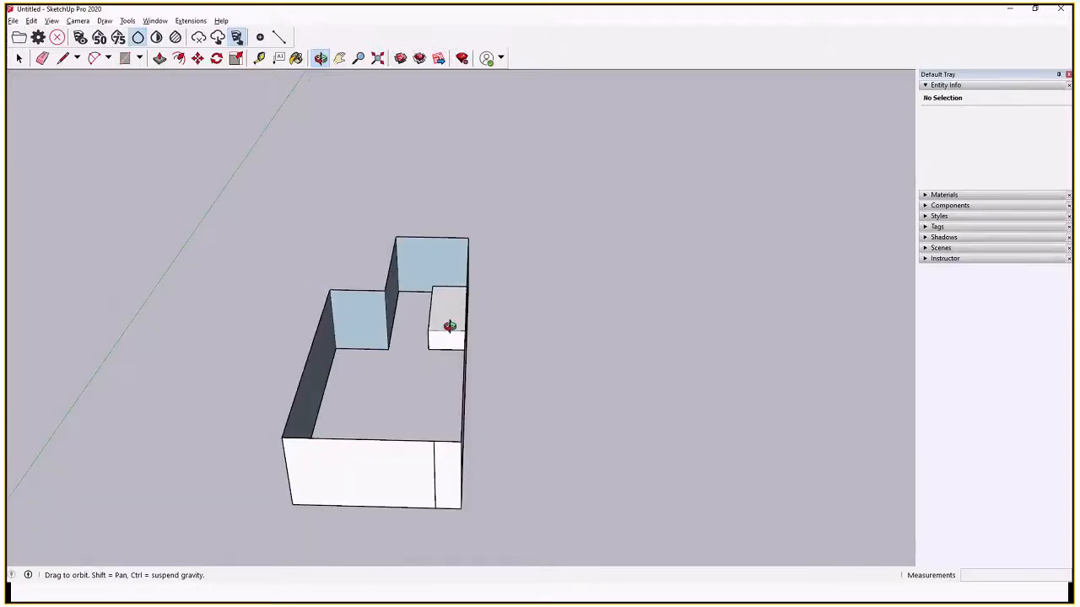
pyautogui.moveTo(450, 326); pyautogui.dragTo(781, 405)
pyautogui.scroll(3, 484, 352)
pyautogui.moveTo(484, 352); pyautogui.dragTo(753, 430)
pyautogui.moveTo(402, 389); pyautogui.dragTo(471, 422)
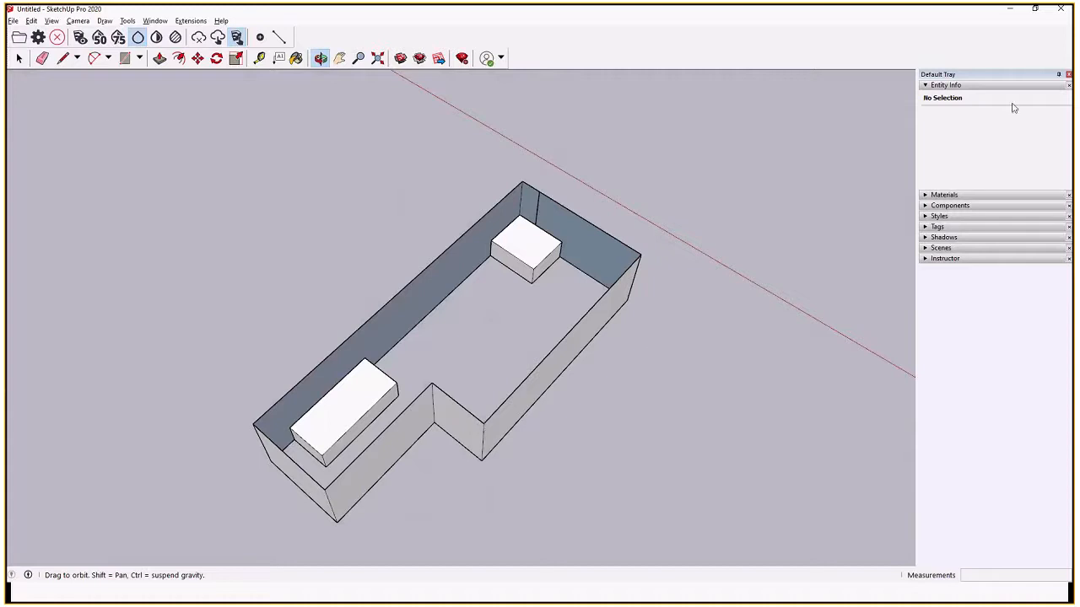
# - Close SketchUp without saving the model, and close Scan Explorer to return to RealWorks
pyautogui.click(1059, 10)
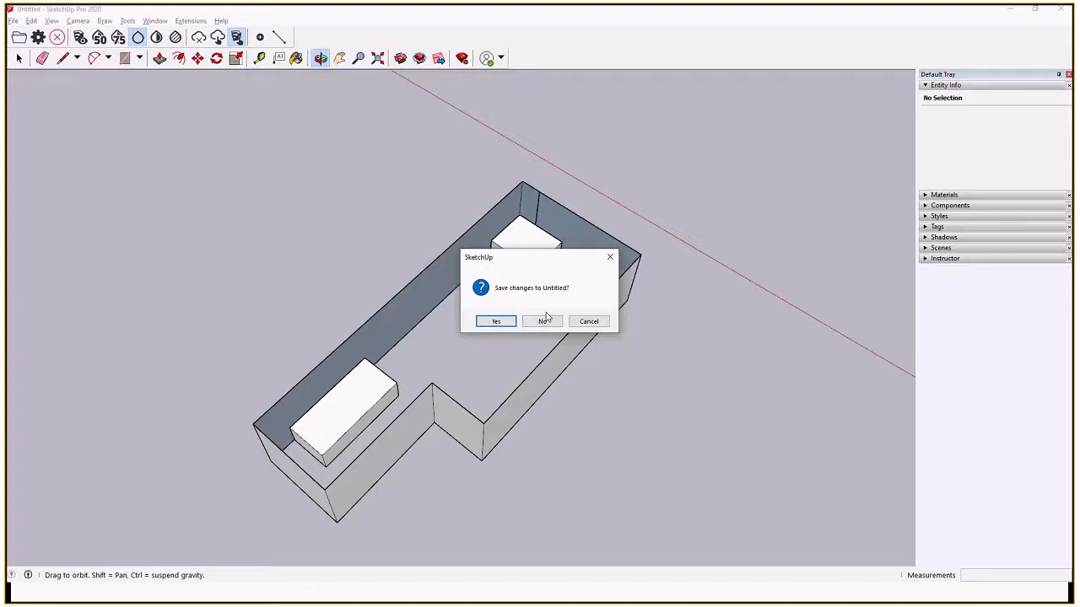
pyautogui.click(544, 321)
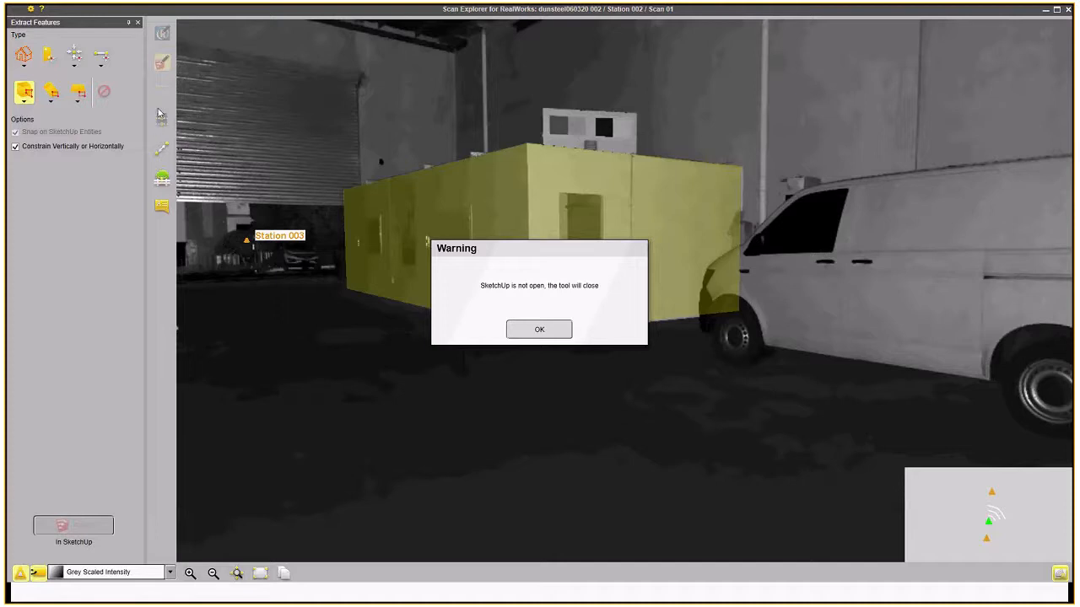
pyautogui.click(539, 329)
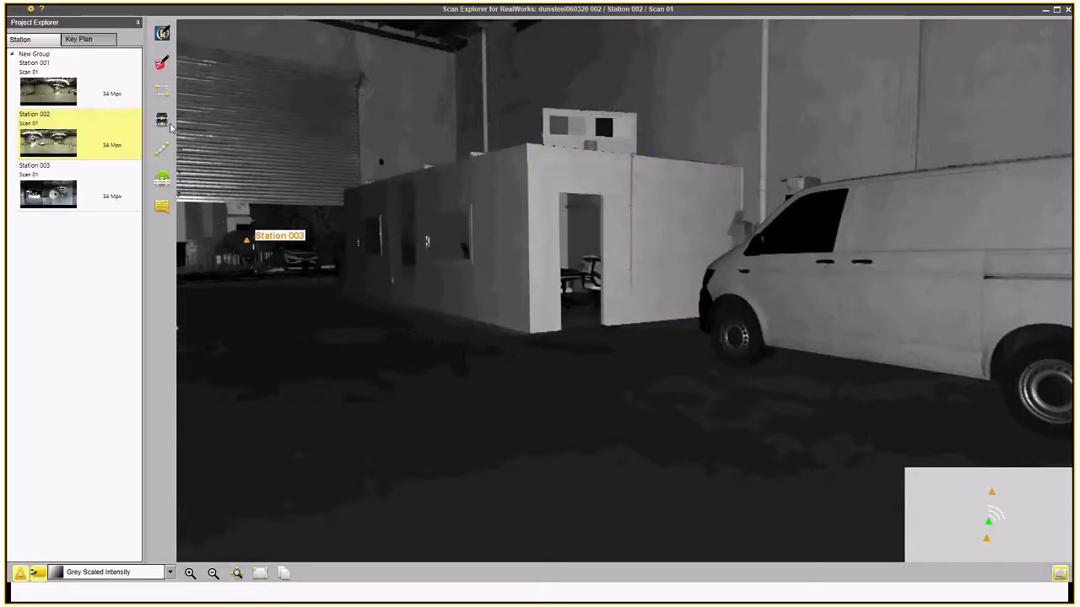
pyautogui.click(1068, 10)
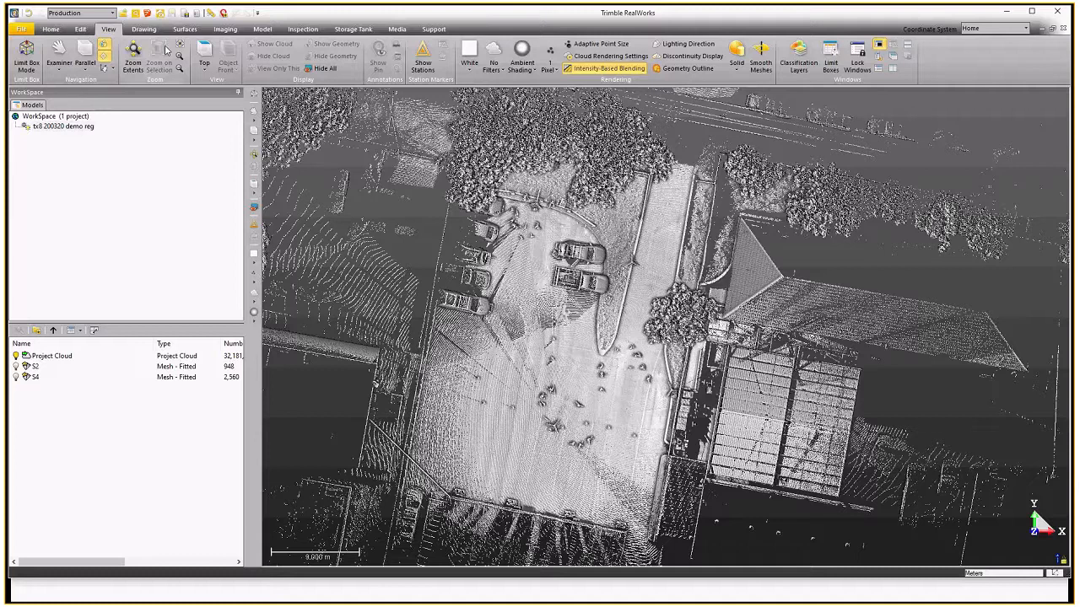
# - Select the project cloud and review the classes offered by Auto-Classify Outdoor and Auto-Classify Indoor without extracting any
pyautogui.click(79, 31)
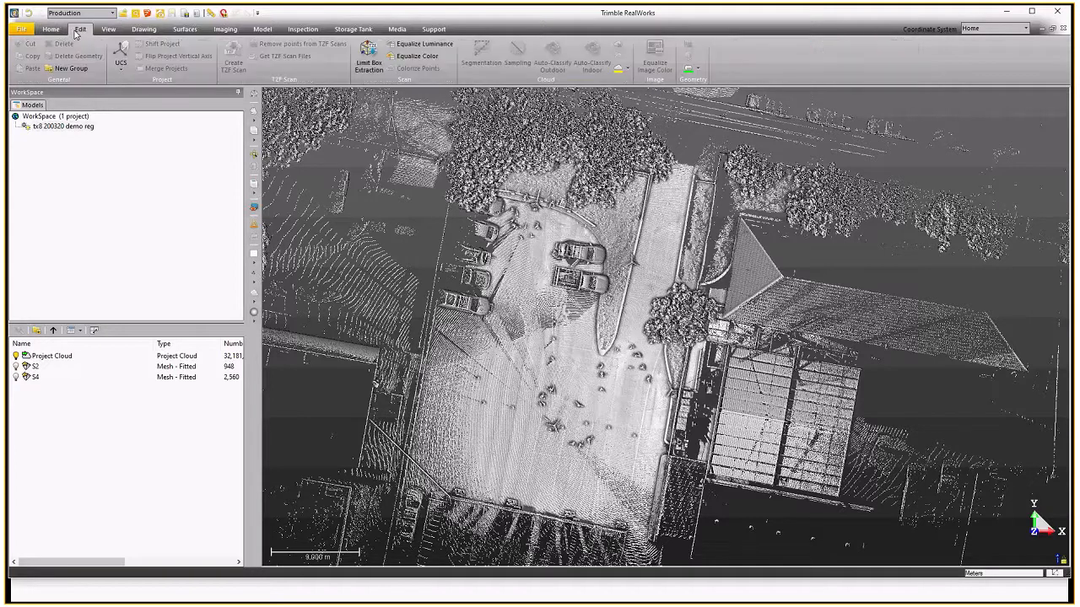
pyautogui.click(52, 355)
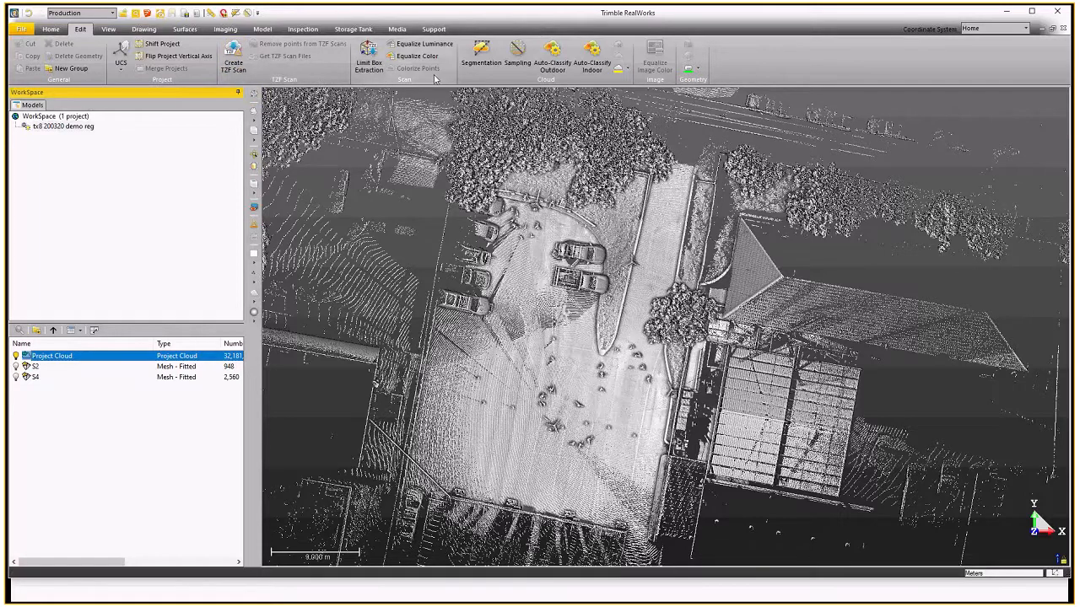
pyautogui.click(562, 71)
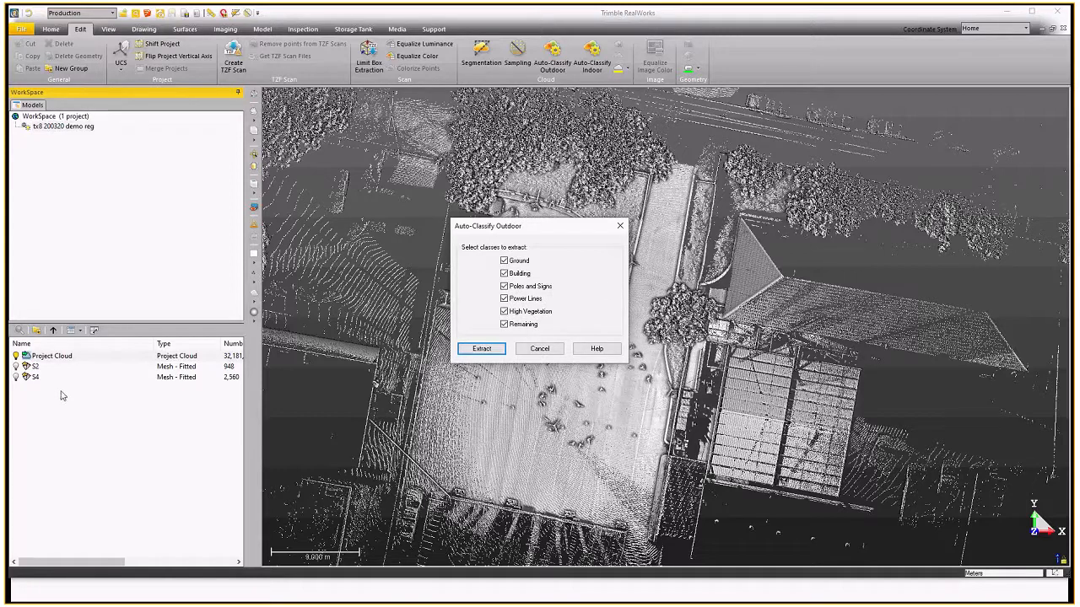
pyautogui.click(539, 349)
pyautogui.click(605, 54)
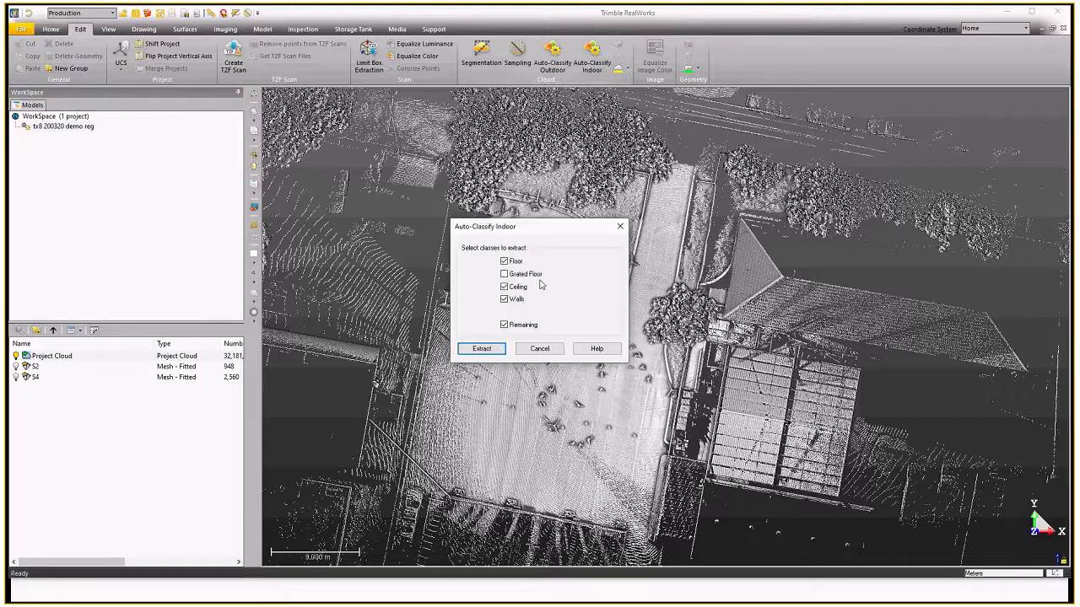
pyautogui.click(546, 351)
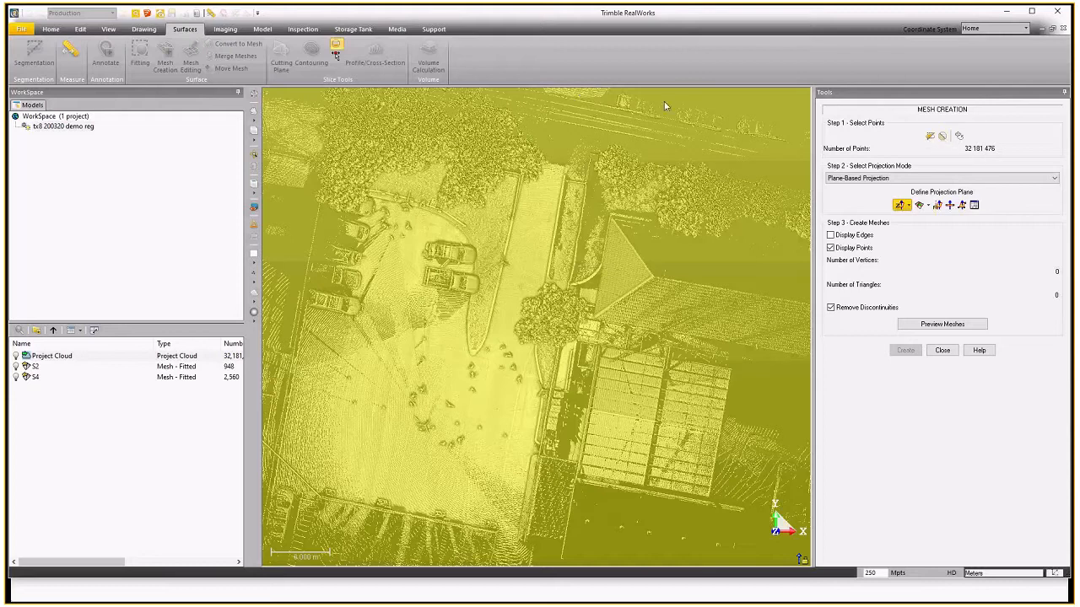
# - Segment the points for mesh creation, keeping only those inside a polygon drawn around the driveway strip
pyautogui.click(931, 138)
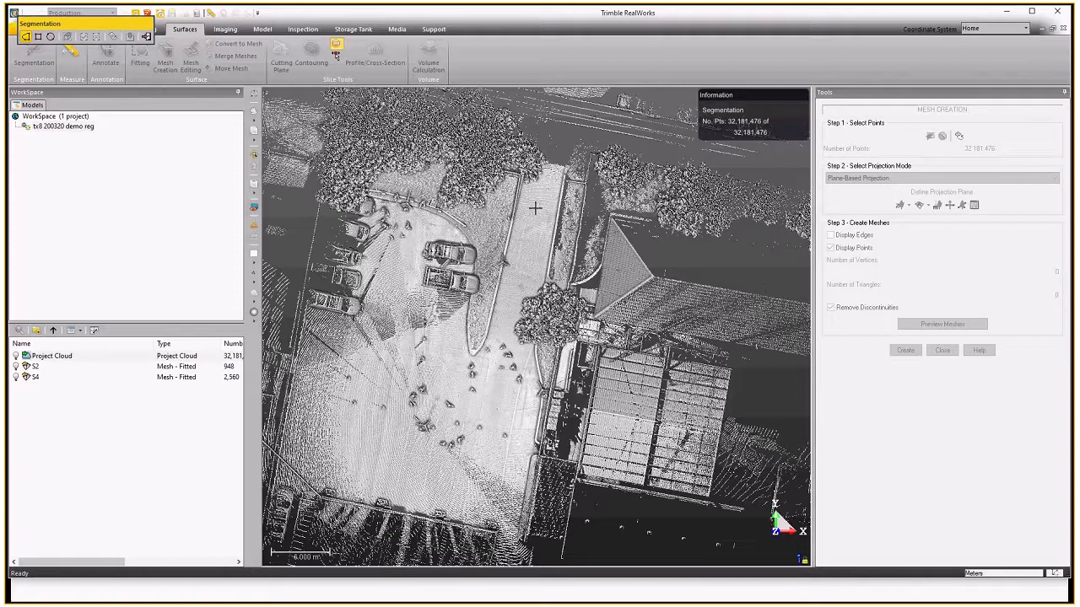
pyautogui.scroll(3, 535, 207)
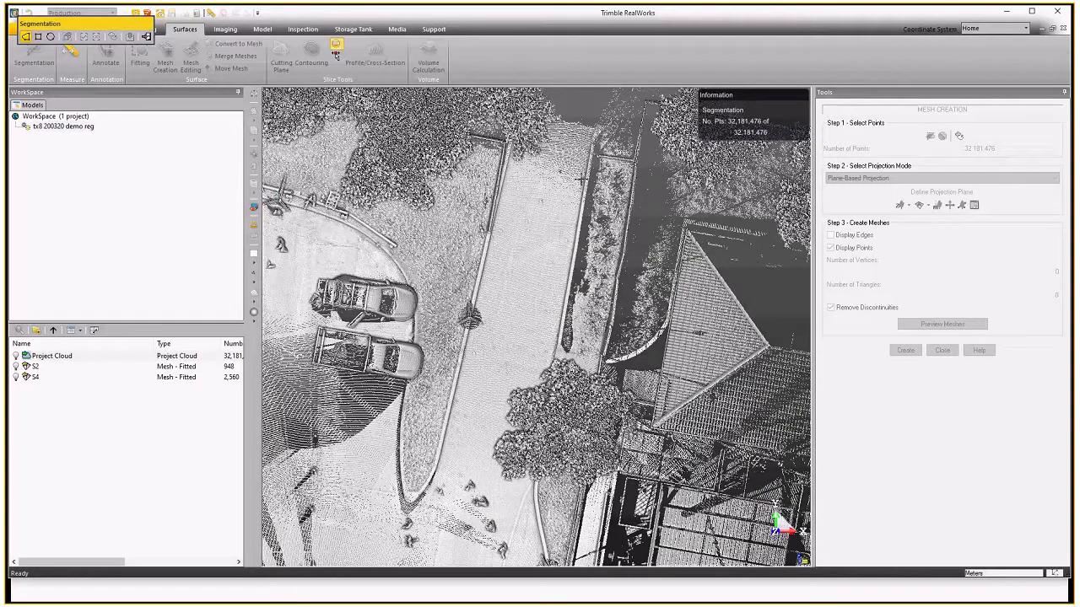
pyautogui.scroll(-3, 525, 442)
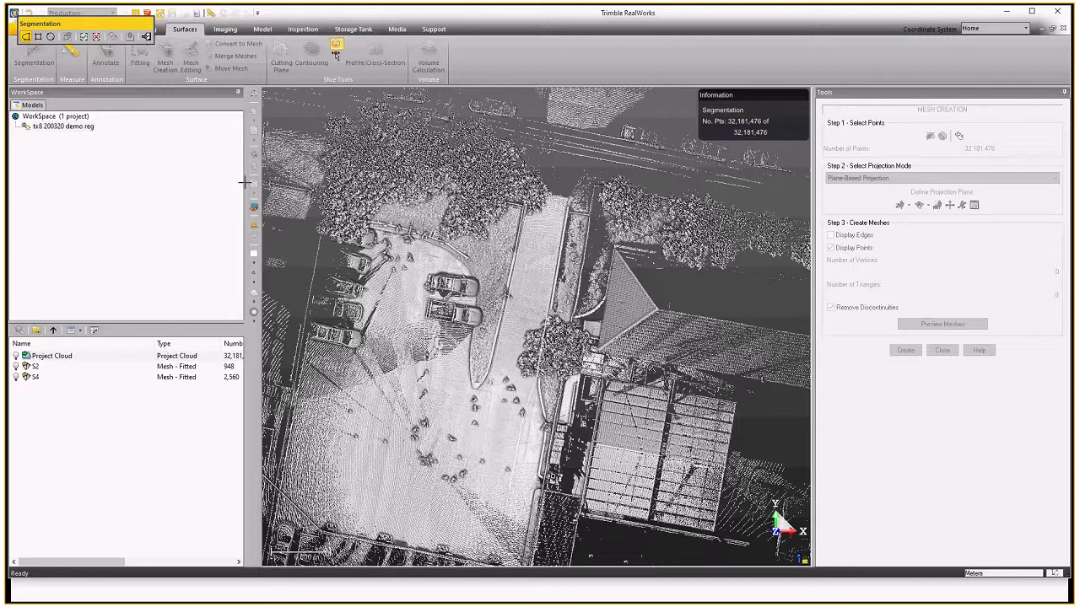
# - Outline the driveway surface with a polygon in side view and keep only the points inside, excluding the tree canopy
pyautogui.moveTo(601, 291); pyautogui.dragTo(609, 288)
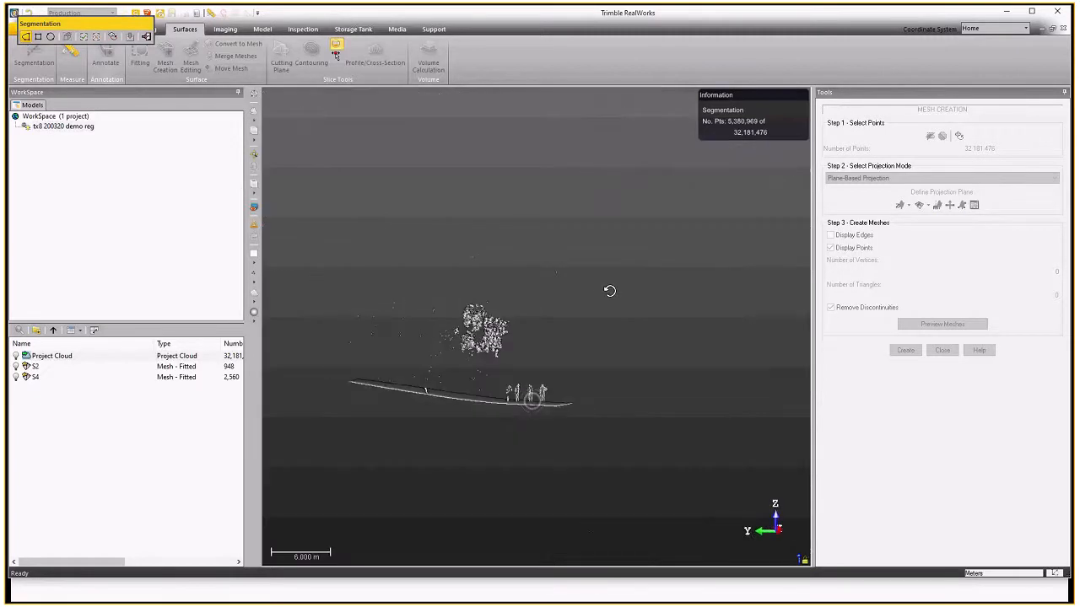
pyautogui.scroll(3, 503, 449)
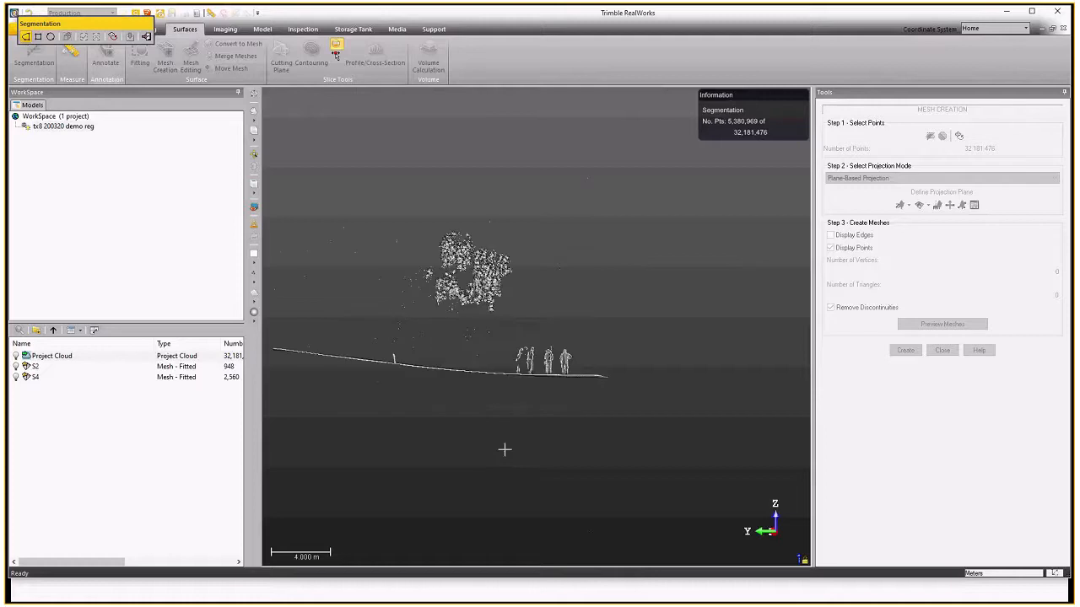
pyautogui.scroll(-5, 655, 389)
pyautogui.scroll(2, 627, 393)
pyautogui.moveTo(379, 328); pyautogui.dragTo(560, 353)
pyautogui.click(666, 356)
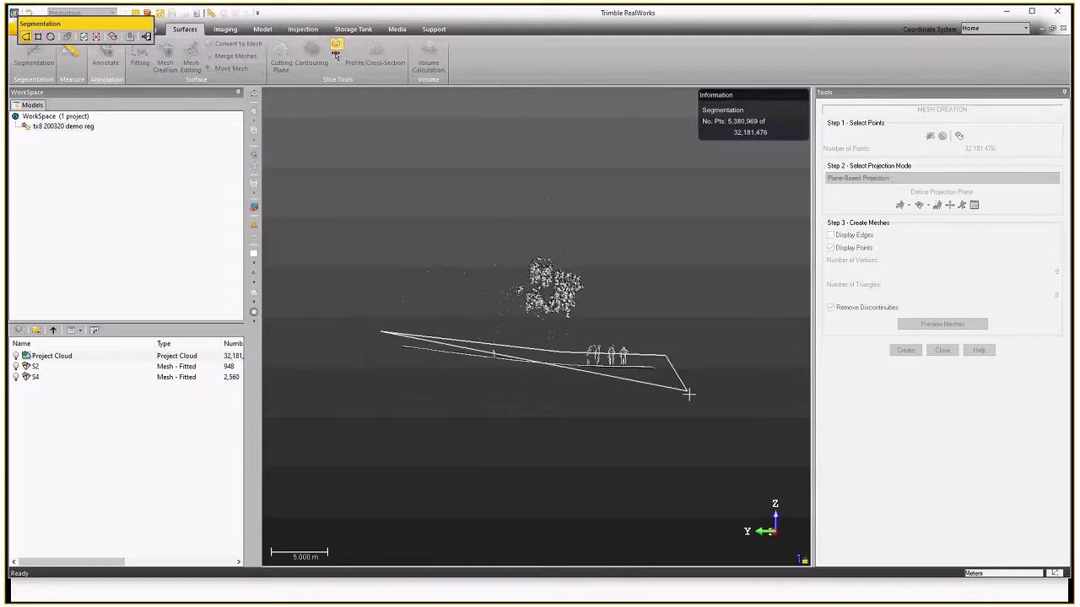
pyautogui.click(685, 396)
pyautogui.click(371, 355)
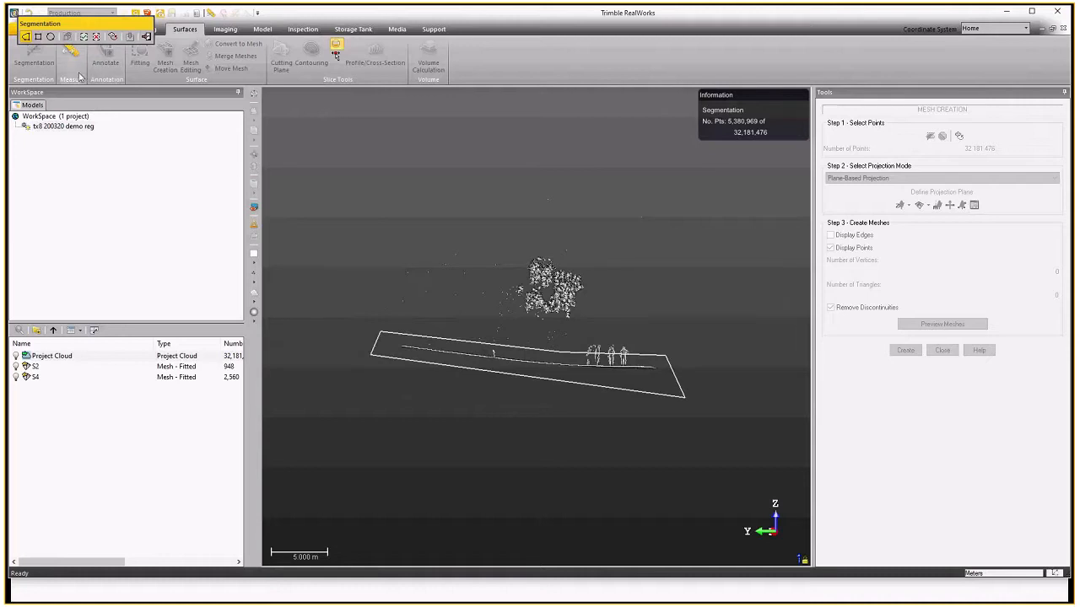
pyautogui.click(85, 38)
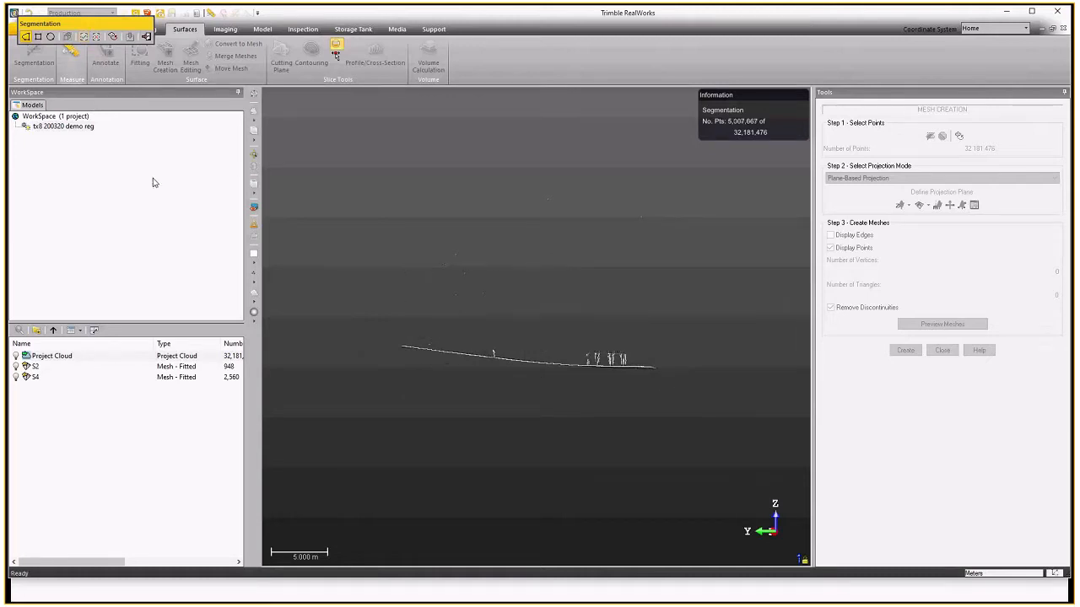
# - Check the segmented driveway strip from above and finish the segmentation to return to mesh creation
pyautogui.moveTo(511, 338); pyautogui.dragTo(475, 205)
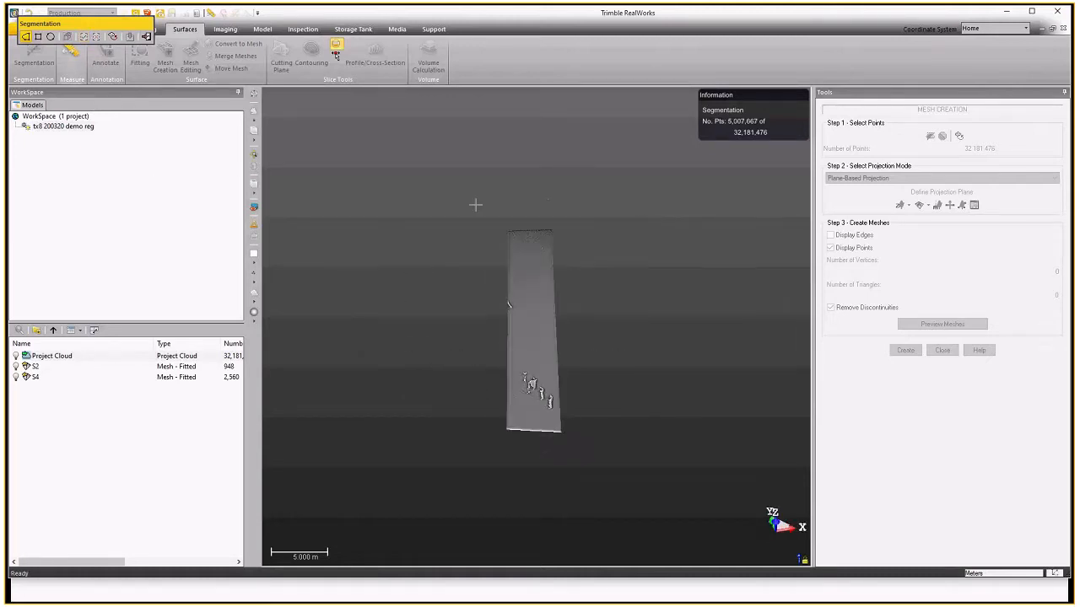
pyautogui.scroll(3, 499, 299)
pyautogui.scroll(-2, 495, 304)
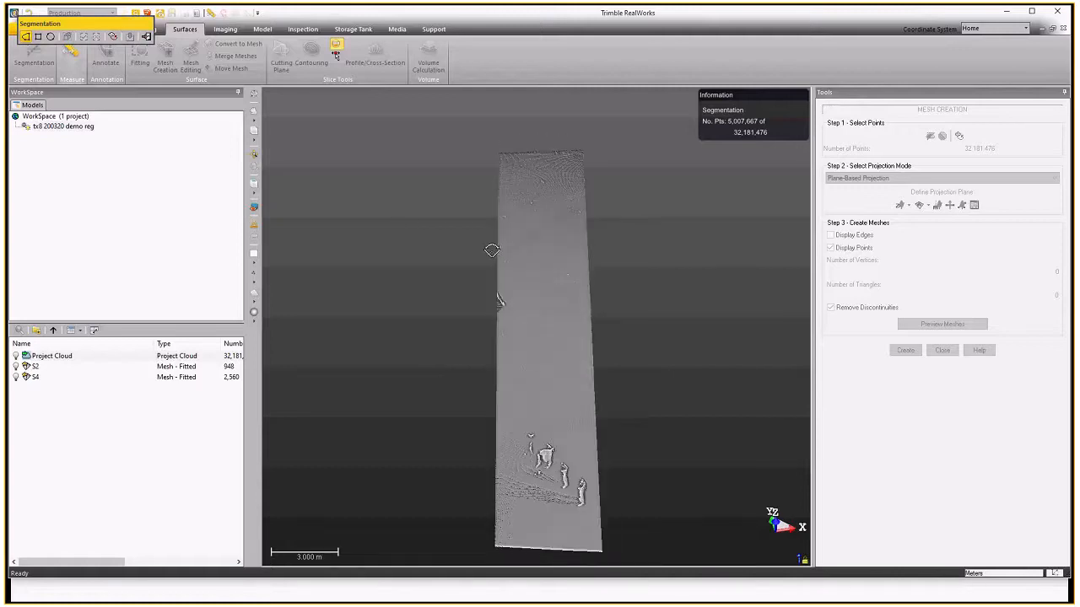
pyautogui.scroll(2, 489, 282)
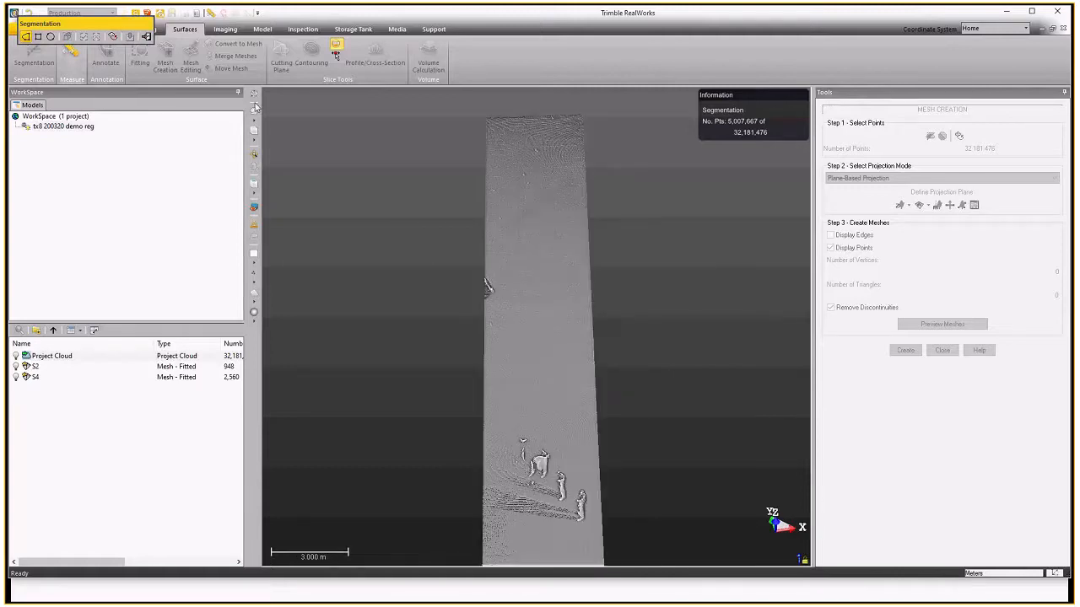
pyautogui.click(146, 36)
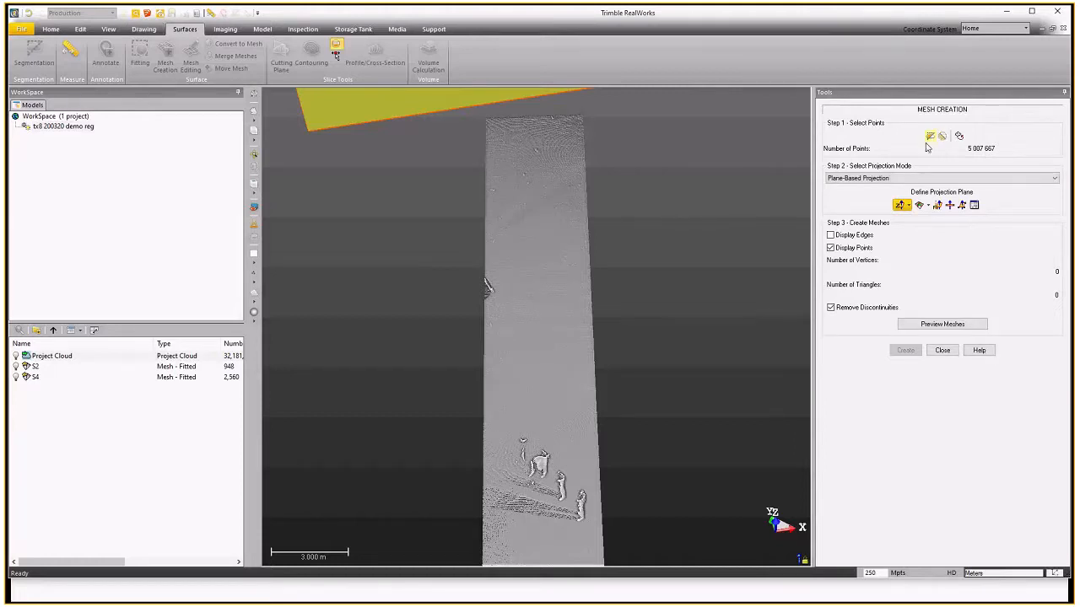
# - Sample the driveway points with Ground Extraction, showing outliers in red, and keep only the ground
pyautogui.moveTo(565, 242); pyautogui.dragTo(563, 361)
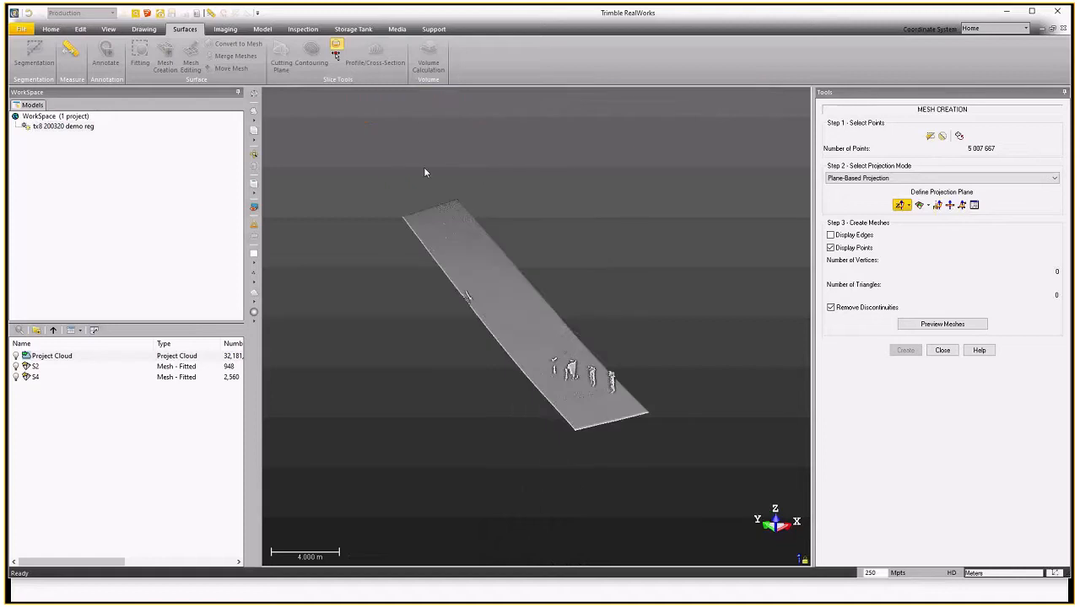
pyautogui.click(941, 138)
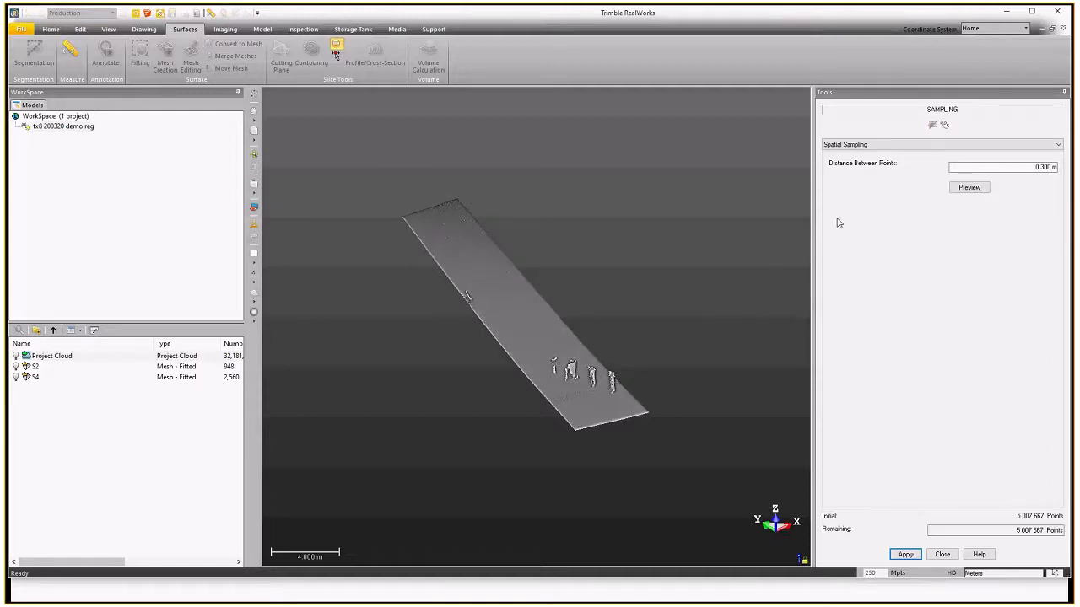
pyautogui.click(896, 150)
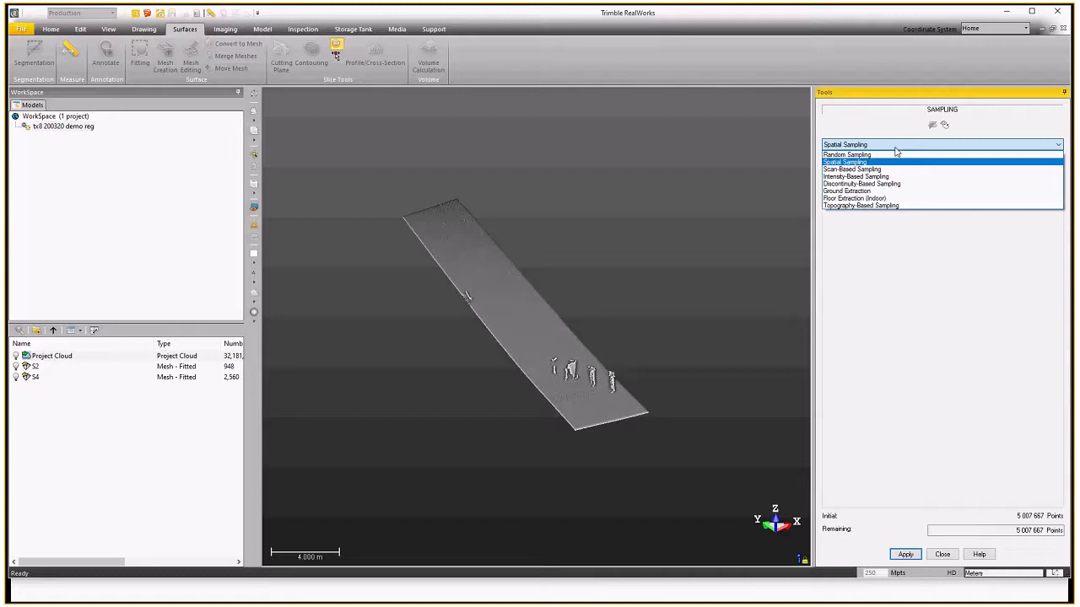
pyautogui.click(892, 192)
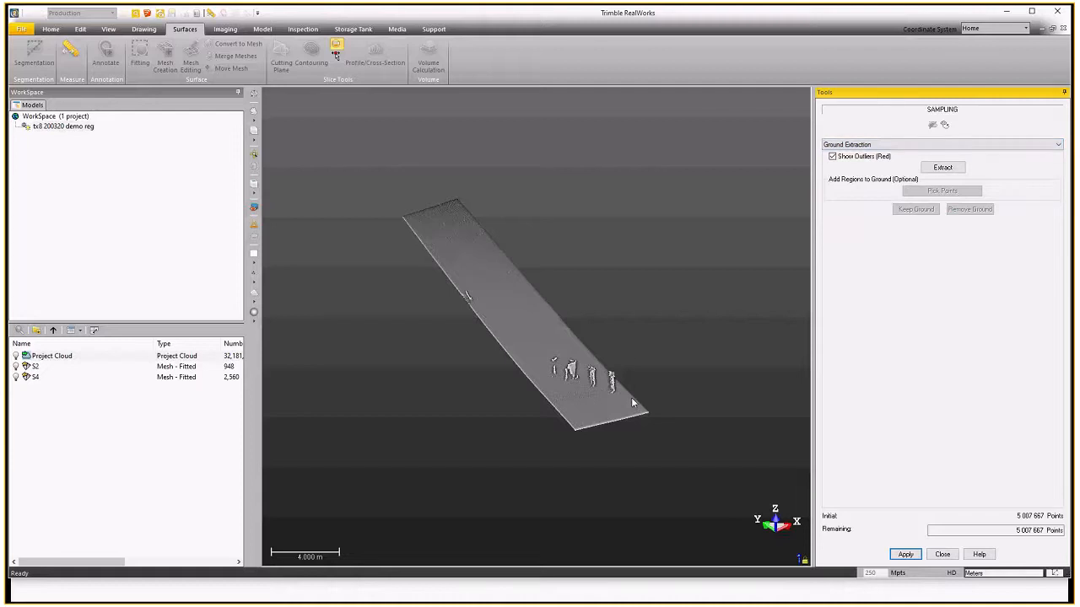
pyautogui.click(943, 167)
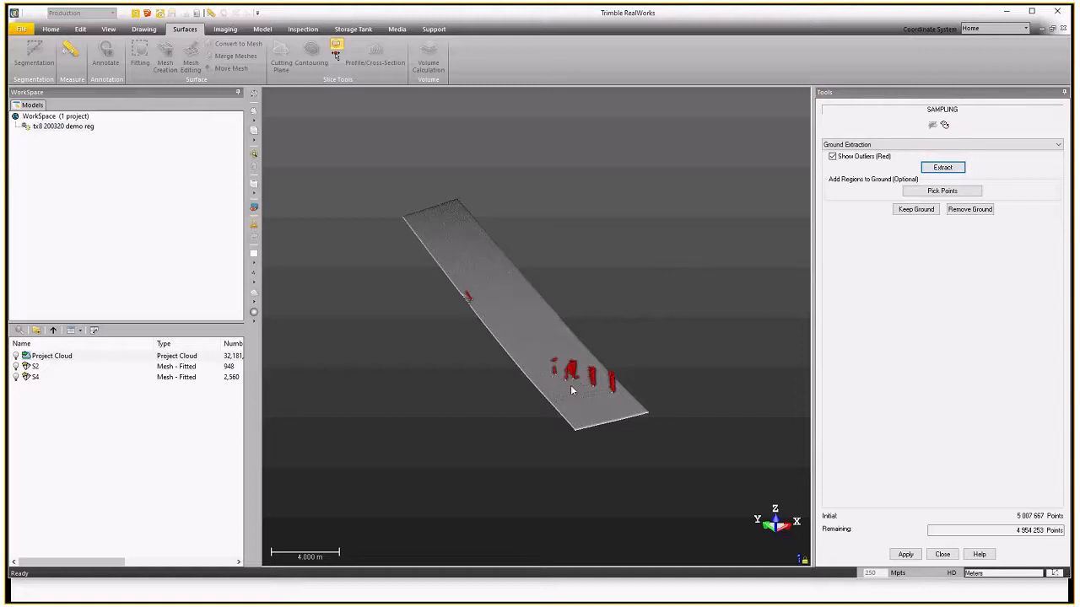
pyautogui.scroll(3, 571, 390)
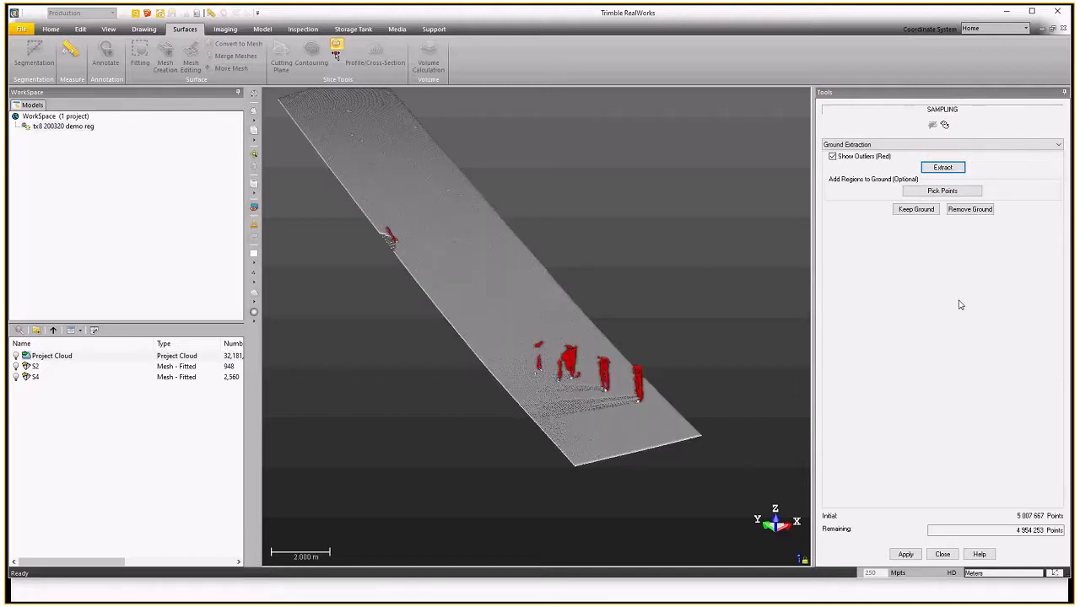
pyautogui.click(924, 210)
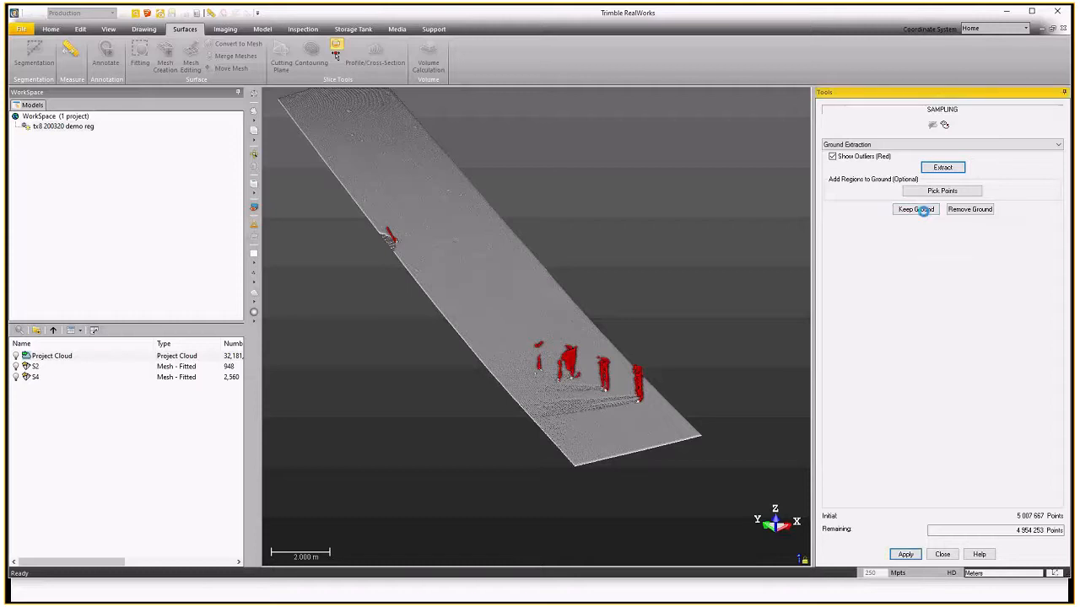
# - Examine the extracted ground up close around the spots where the people were removed
pyautogui.scroll(3, 616, 405)
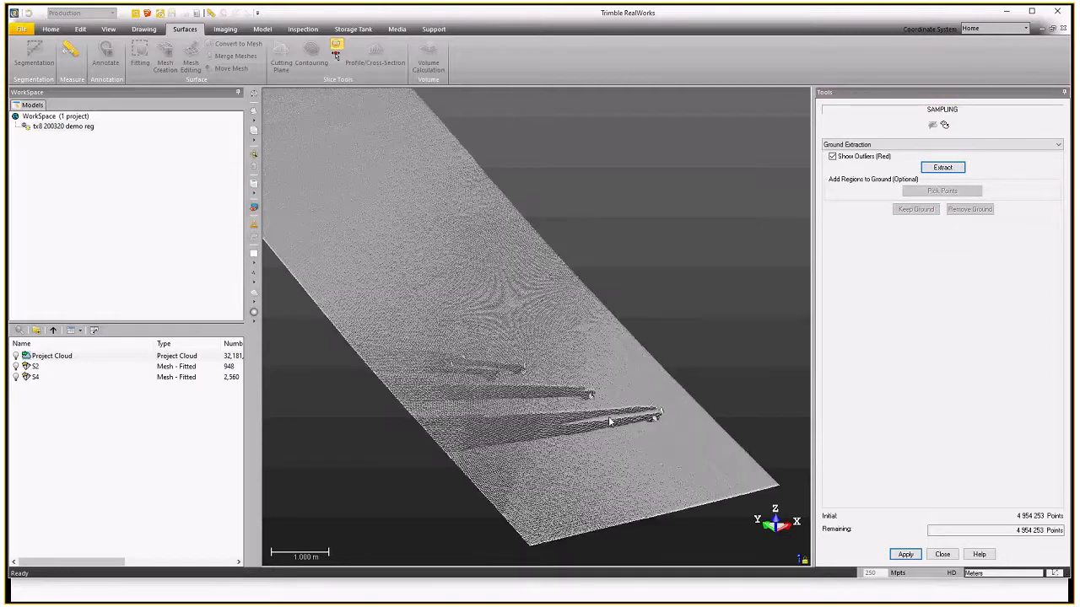
pyautogui.moveTo(610, 422); pyautogui.dragTo(625, 424)
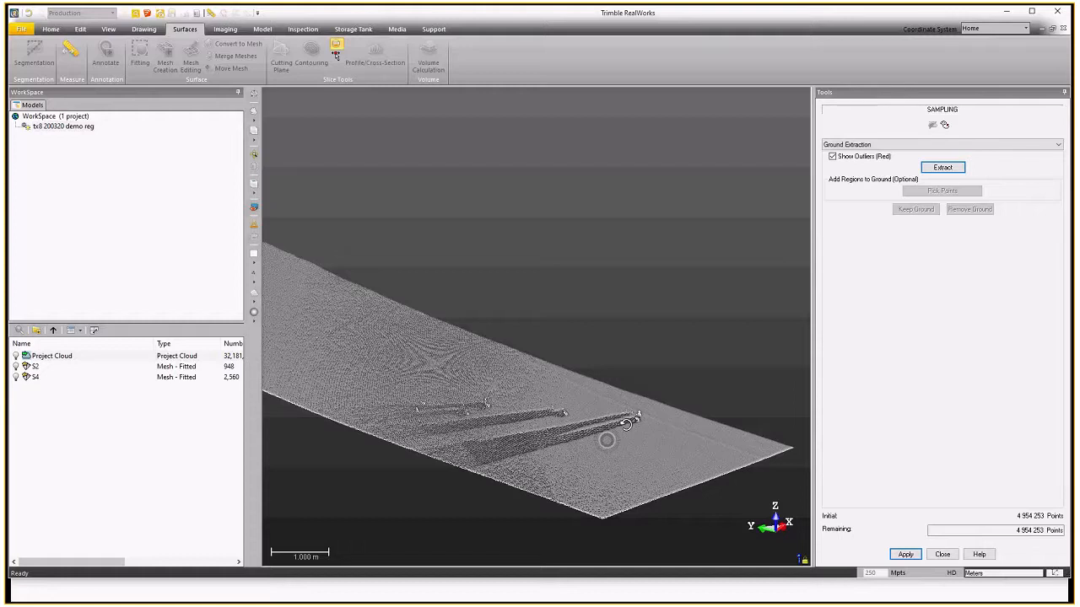
pyautogui.scroll(3, 611, 403)
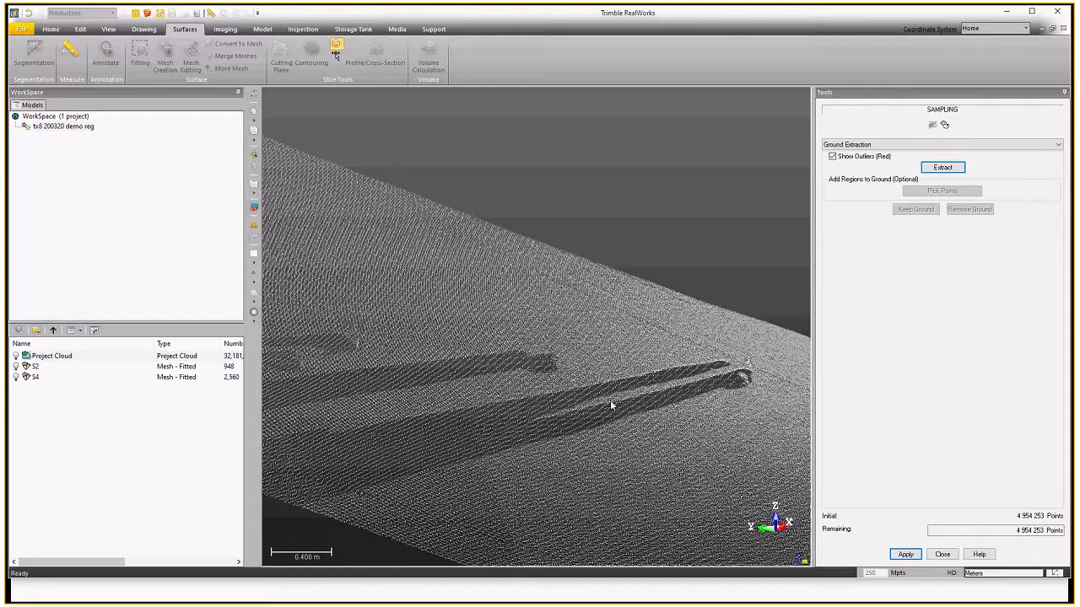
pyautogui.moveTo(610, 402); pyautogui.dragTo(680, 397)
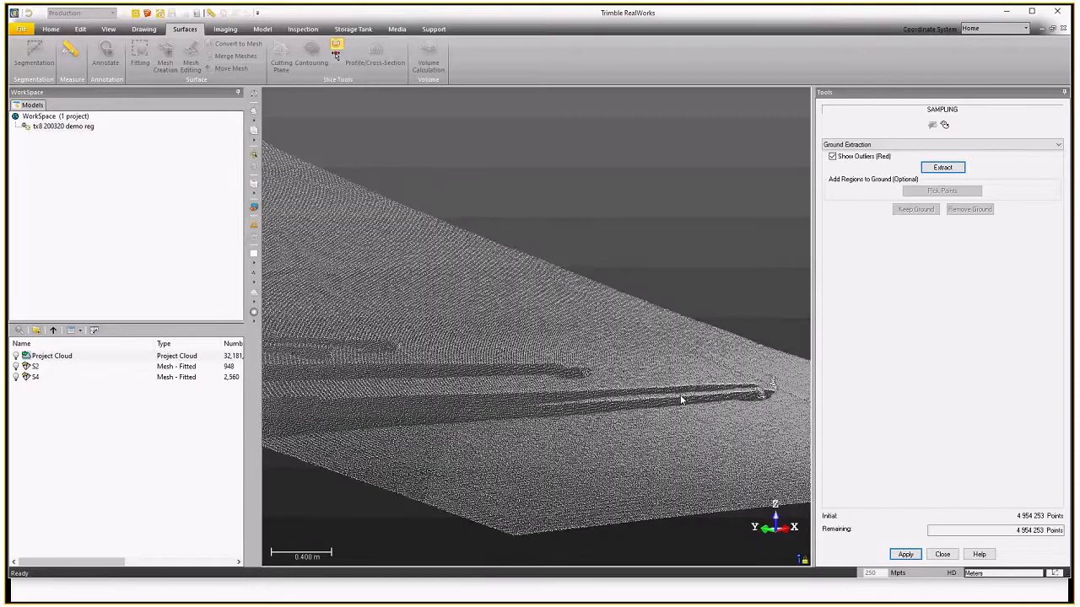
# - Switch to Topography-Based Sampling at 0.100 m resolution and lower the vertical filtering tolerance to flag leftover points above the ground
pyautogui.scroll(-3, 714, 408)
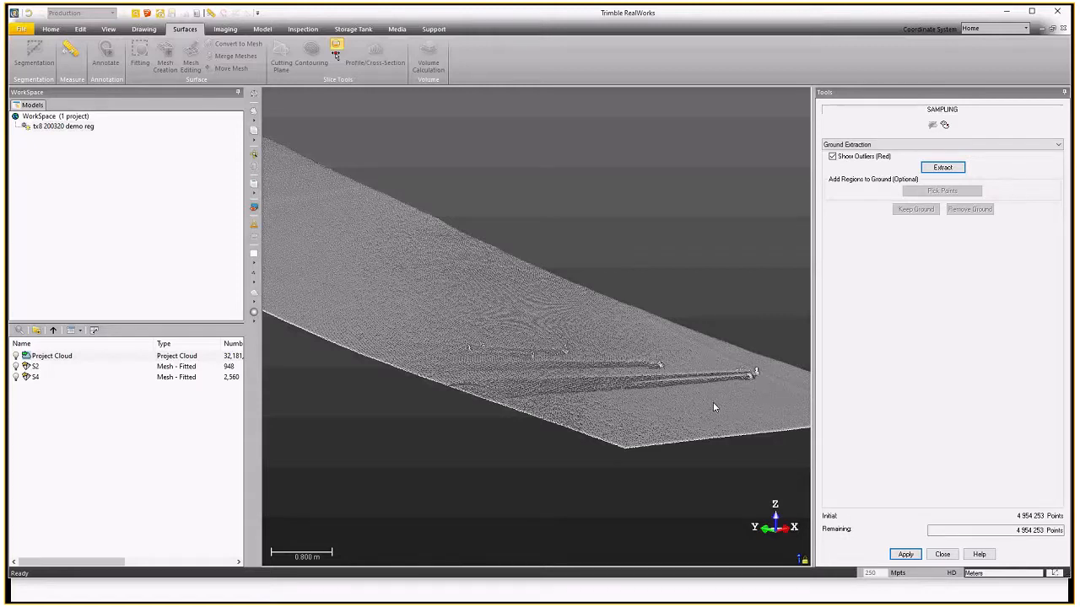
pyautogui.click(1035, 144)
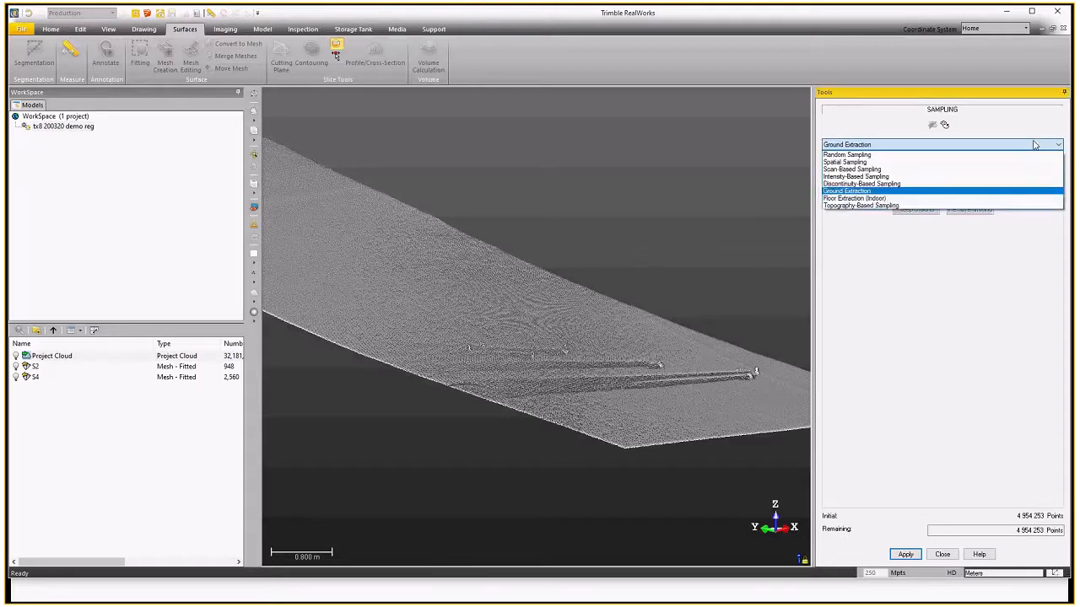
pyautogui.click(893, 206)
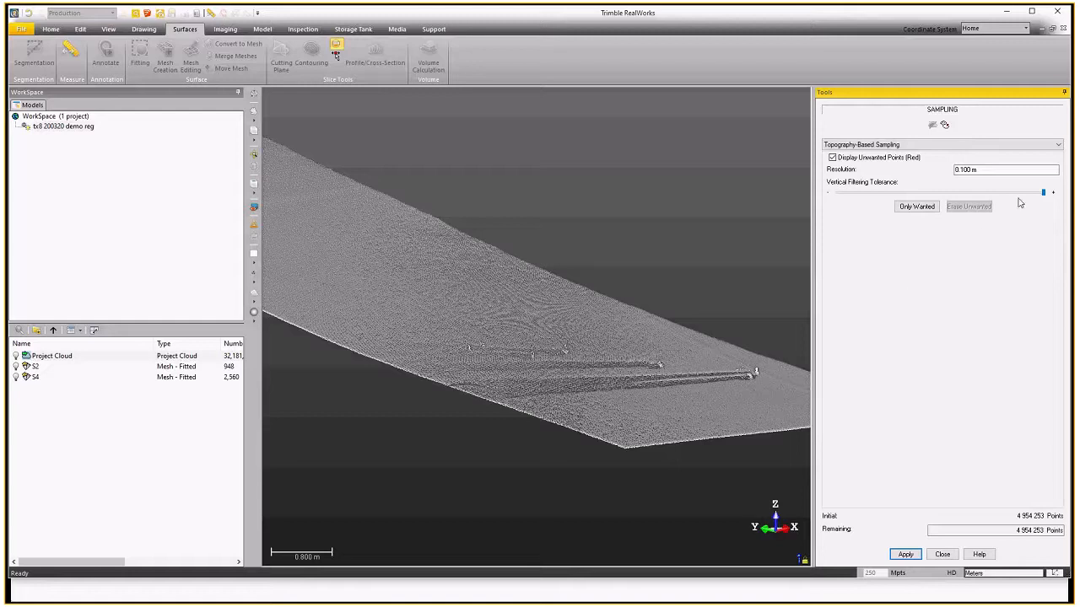
pyautogui.moveTo(1045, 195); pyautogui.dragTo(883, 195)
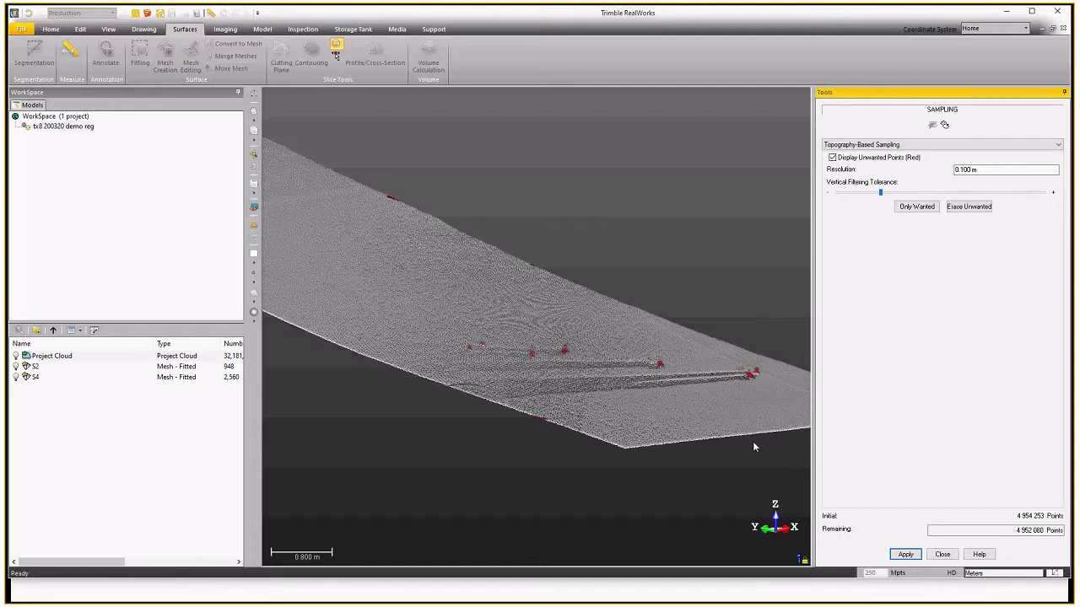
pyautogui.scroll(3, 759, 392)
pyautogui.moveTo(760, 392)
pyautogui.mouseDown()
pyautogui.moveTo(755, 371)
pyautogui.moveTo(746, 402)
pyautogui.moveTo(732, 405)
pyautogui.moveTo(748, 407)
pyautogui.mouseUp()
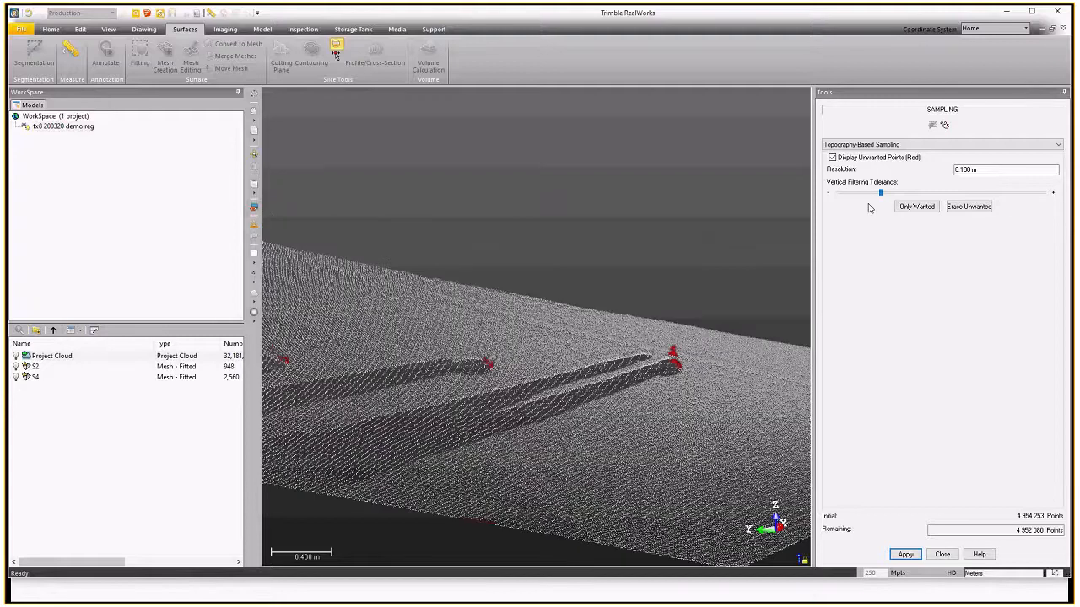
# - Lower the vertical filtering tolerance slightly further and erase the unwanted red points left by the people's feet
pyautogui.click(873, 194)
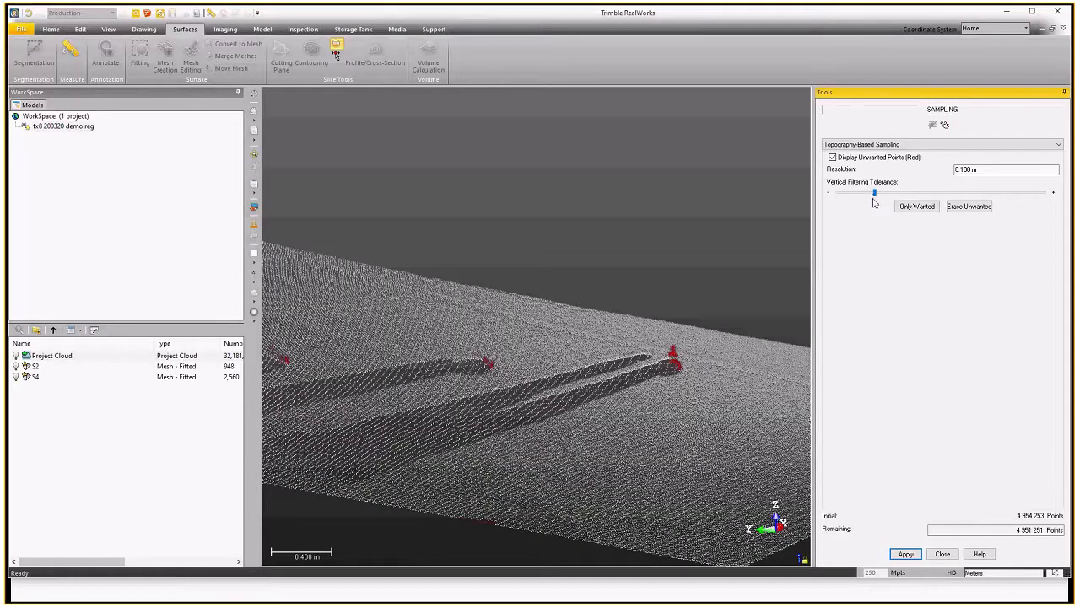
pyautogui.click(871, 194)
pyautogui.scroll(2, 643, 356)
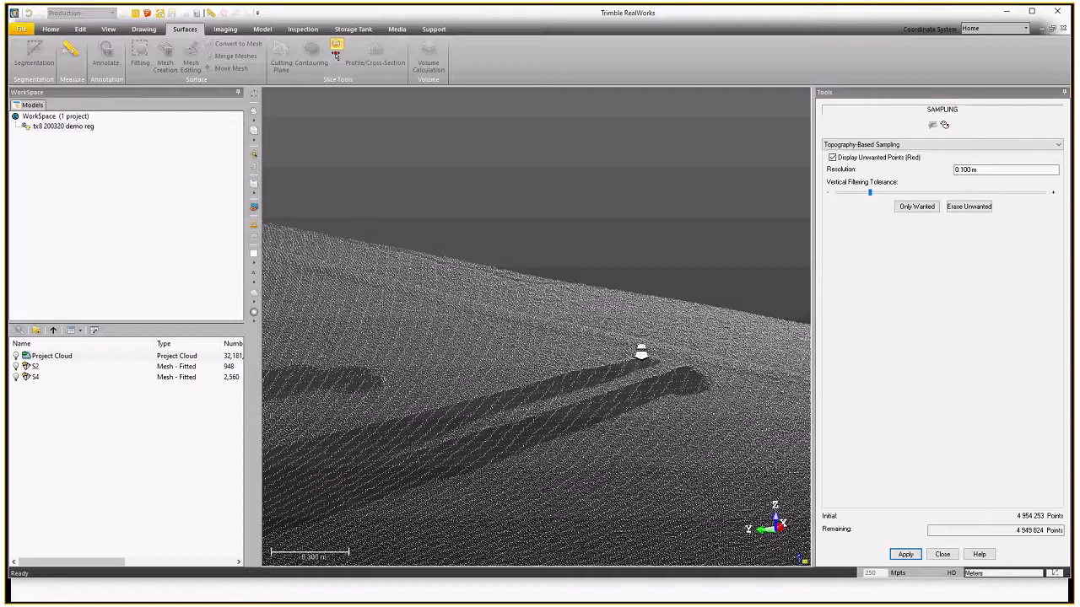
pyautogui.scroll(-1, 649, 364)
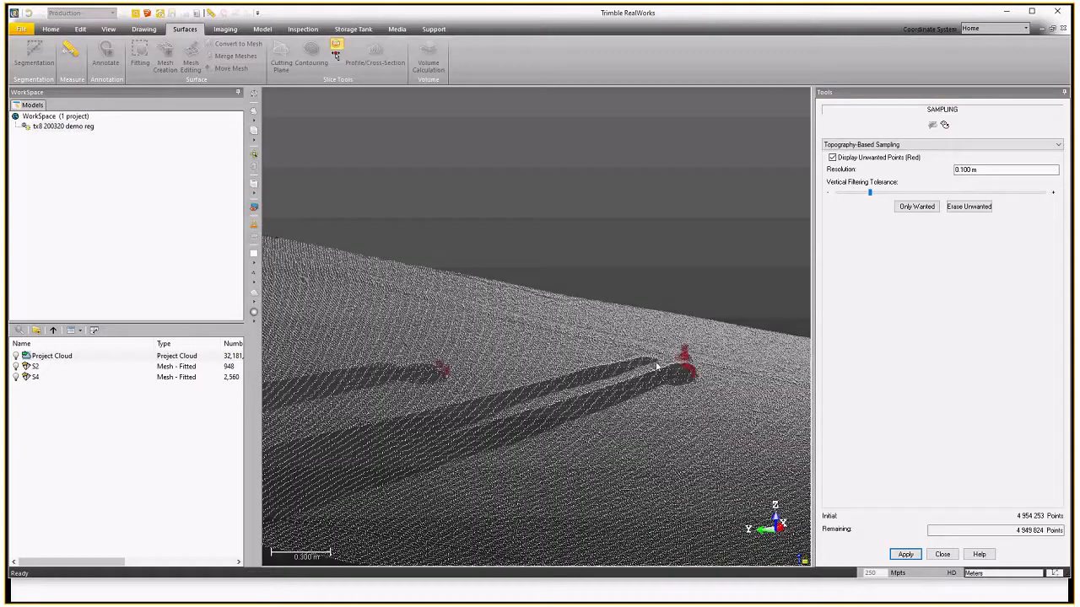
pyautogui.moveTo(869, 192); pyautogui.dragTo(1042, 192)
pyautogui.click(967, 207)
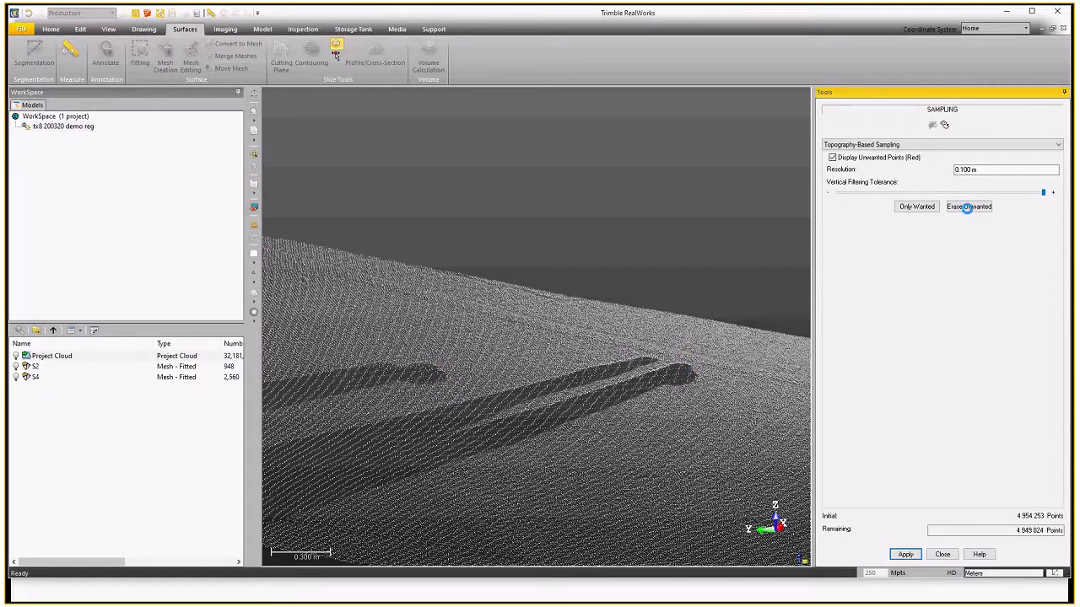
# - Thin the driveway points with Spatial Sampling at 0.300 m between points, preview the result and apply it
pyautogui.scroll(-3, 679, 321)
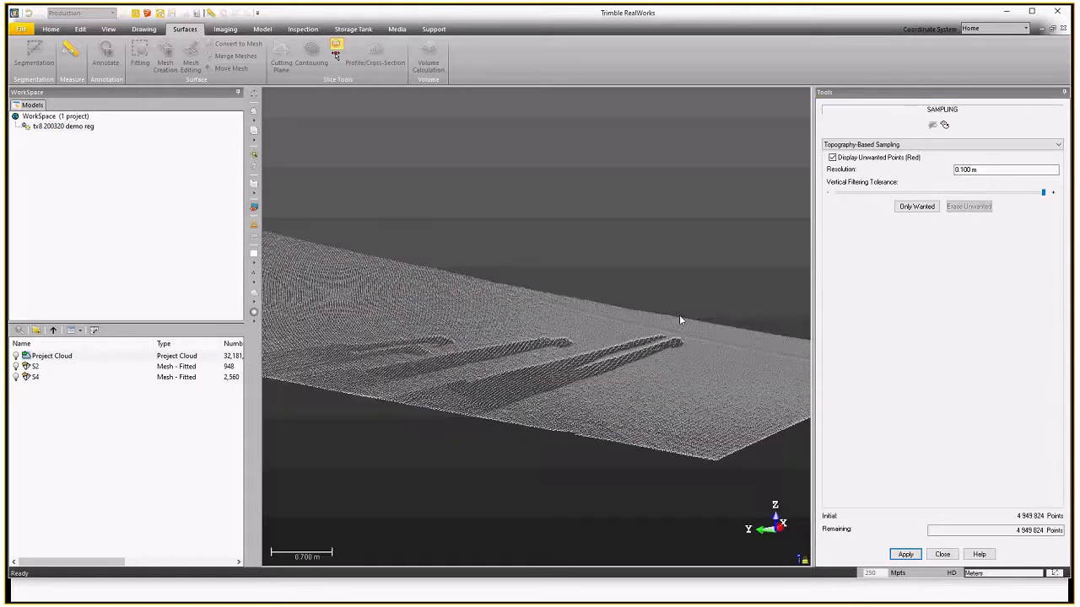
pyautogui.scroll(-3, 679, 319)
pyautogui.moveTo(521, 333); pyautogui.dragTo(448, 312)
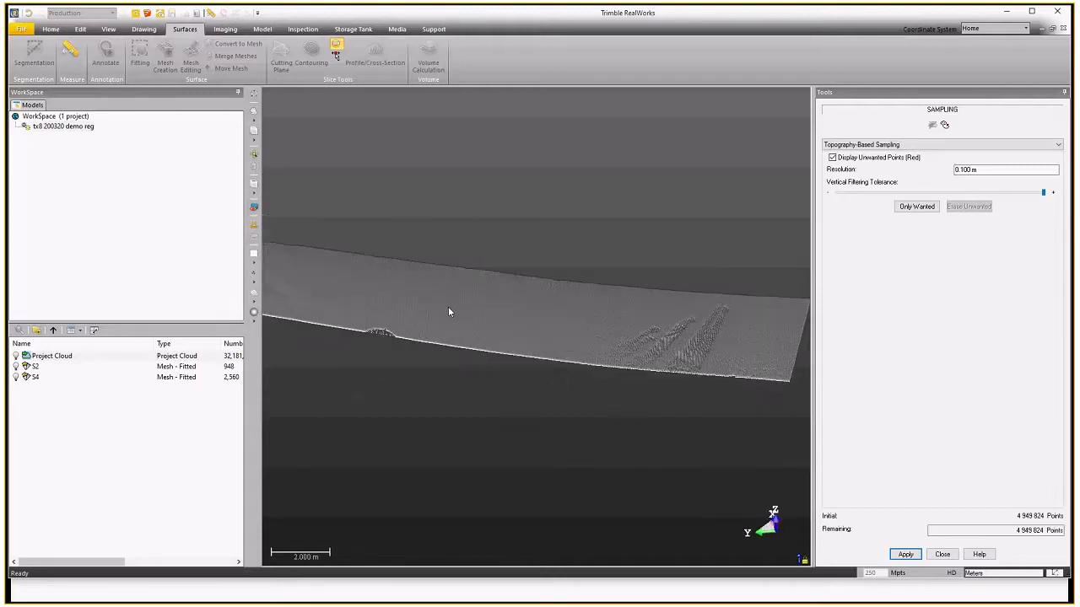
pyautogui.scroll(3, 448, 312)
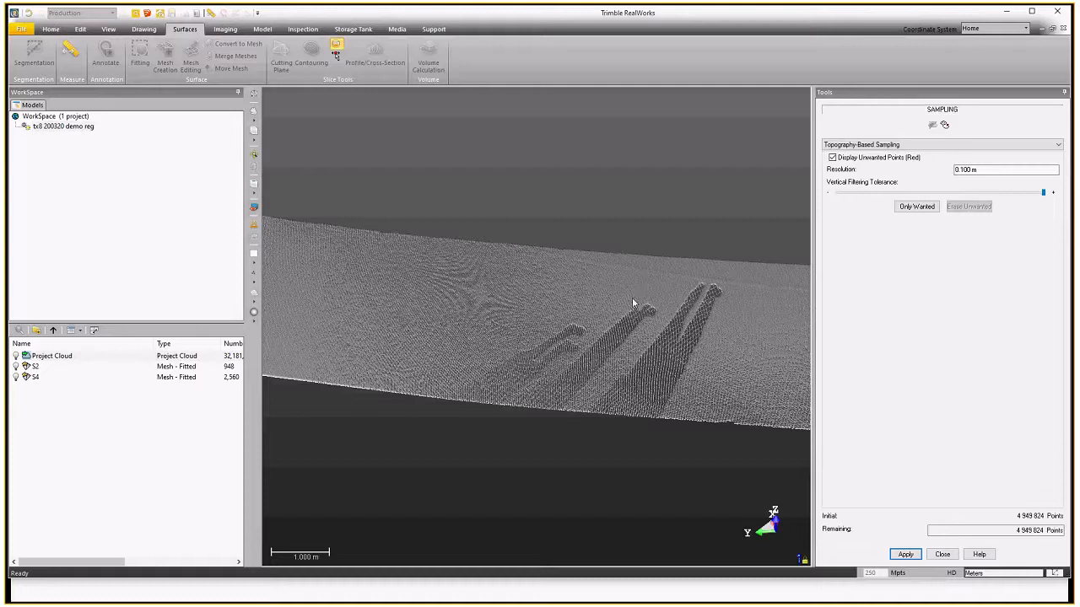
pyautogui.click(1059, 145)
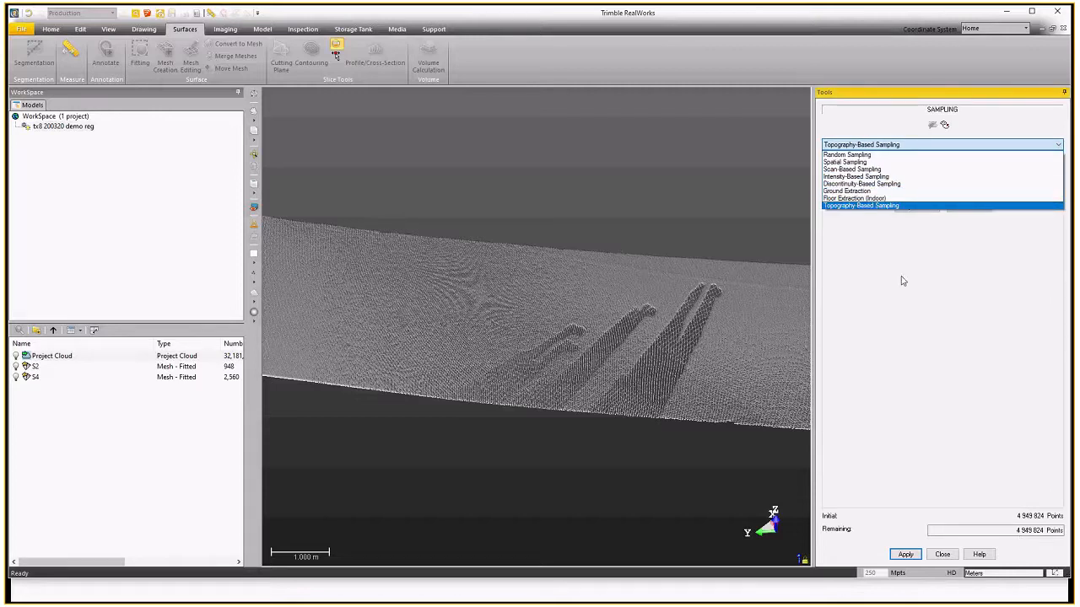
pyautogui.click(877, 162)
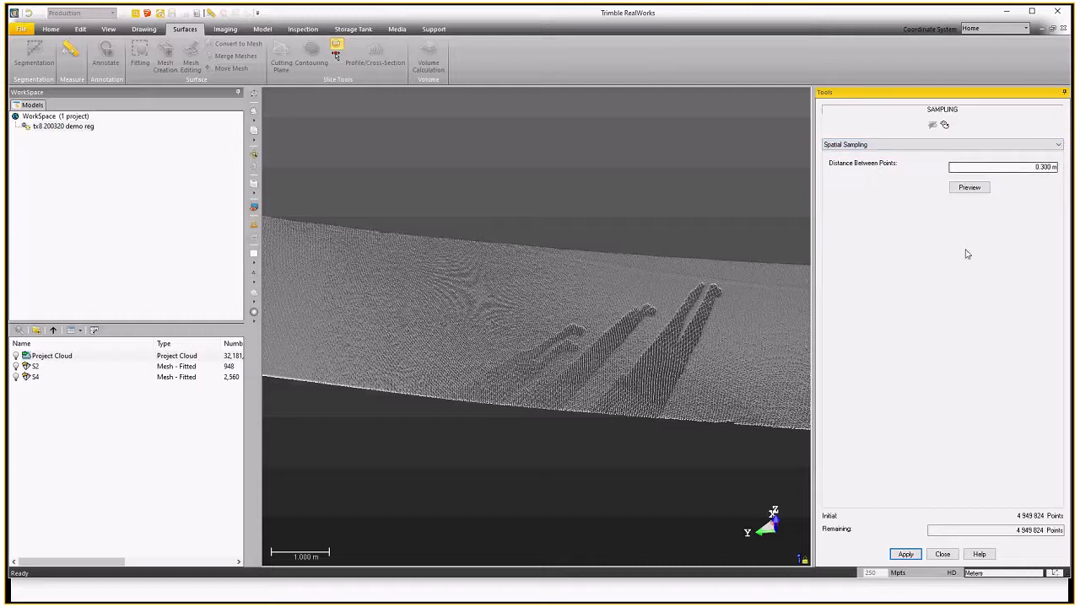
pyautogui.click(968, 187)
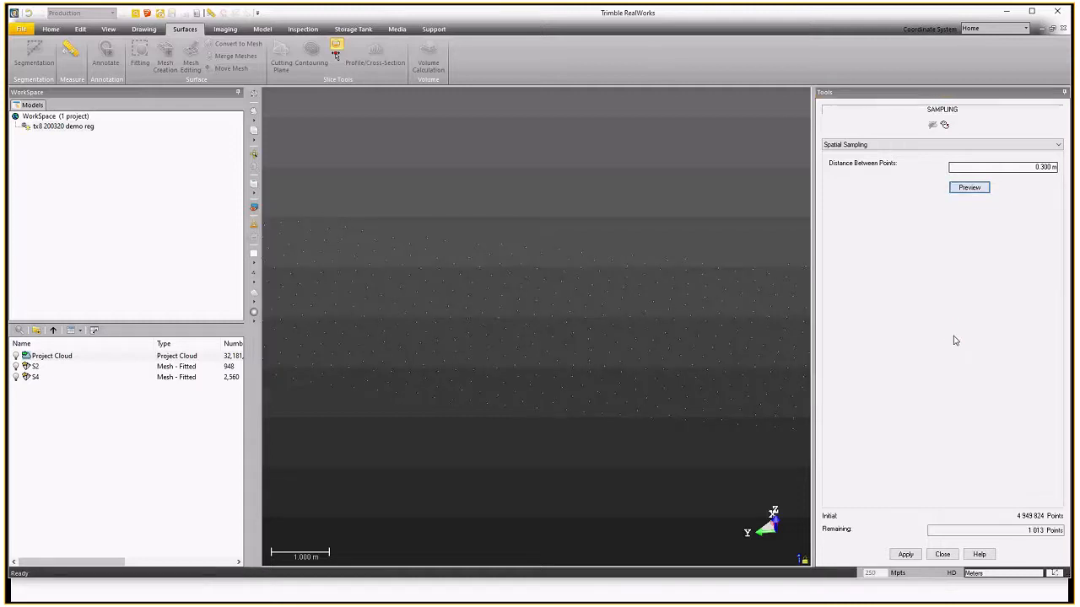
pyautogui.scroll(-2, 591, 278)
pyautogui.click(906, 555)
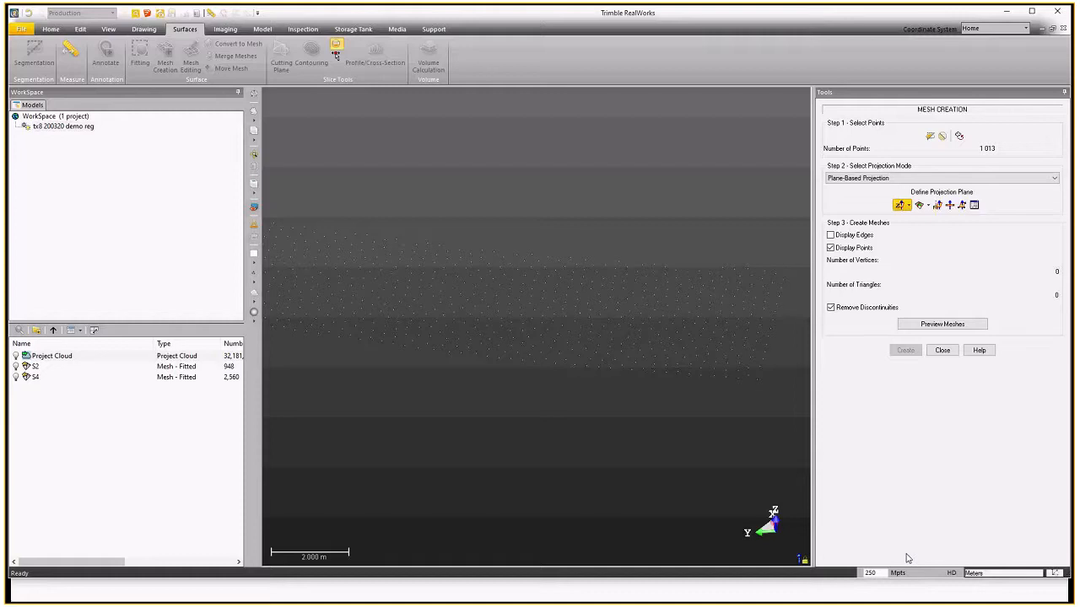
# - Preview the driveway mesh with Plane-Based Projection, inspect its surface up close, and create the mesh
pyautogui.scroll(-3, 591, 329)
pyautogui.scroll(-2, 591, 325)
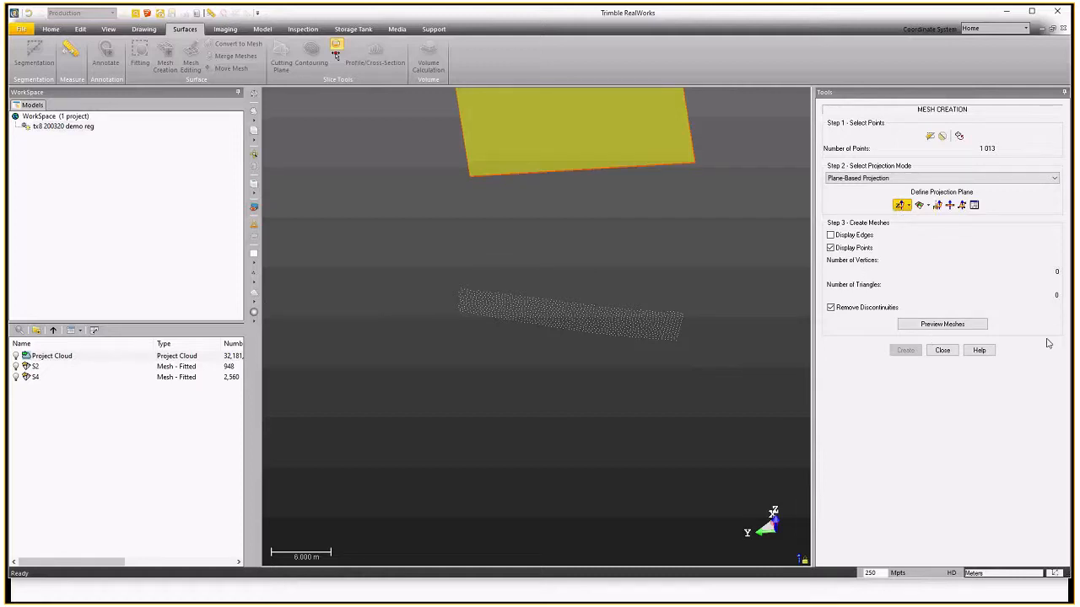
pyautogui.click(942, 329)
pyautogui.moveTo(569, 322); pyautogui.dragTo(574, 313)
pyautogui.scroll(3, 553, 310)
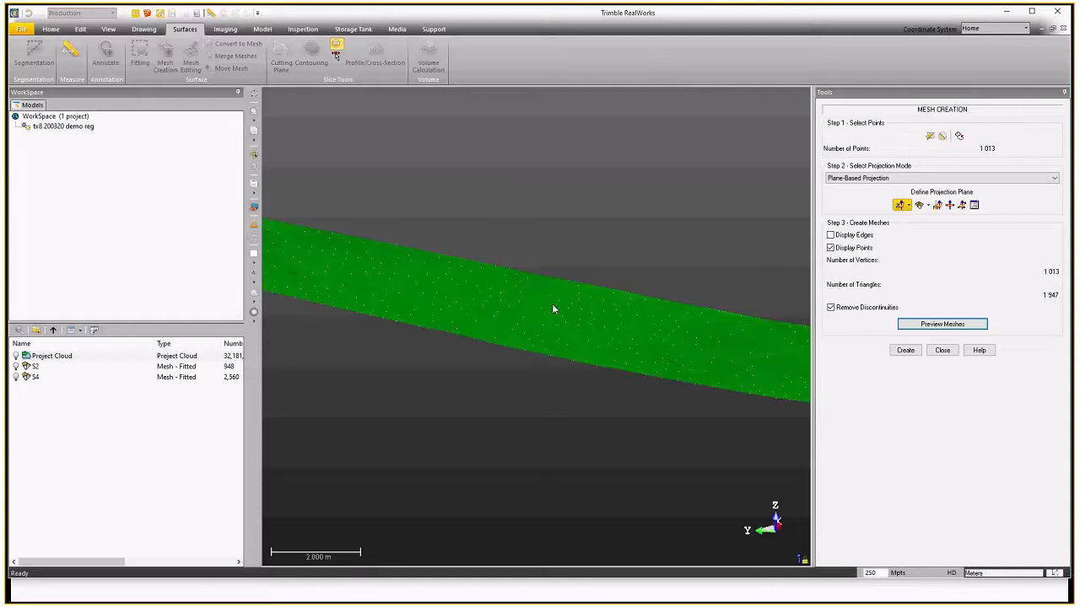
pyautogui.scroll(3, 553, 310)
pyautogui.moveTo(556, 311)
pyautogui.mouseDown()
pyautogui.moveTo(569, 296)
pyautogui.moveTo(585, 313)
pyautogui.moveTo(624, 309)
pyautogui.moveTo(555, 308)
pyautogui.mouseUp()
pyautogui.scroll(-3, 601, 314)
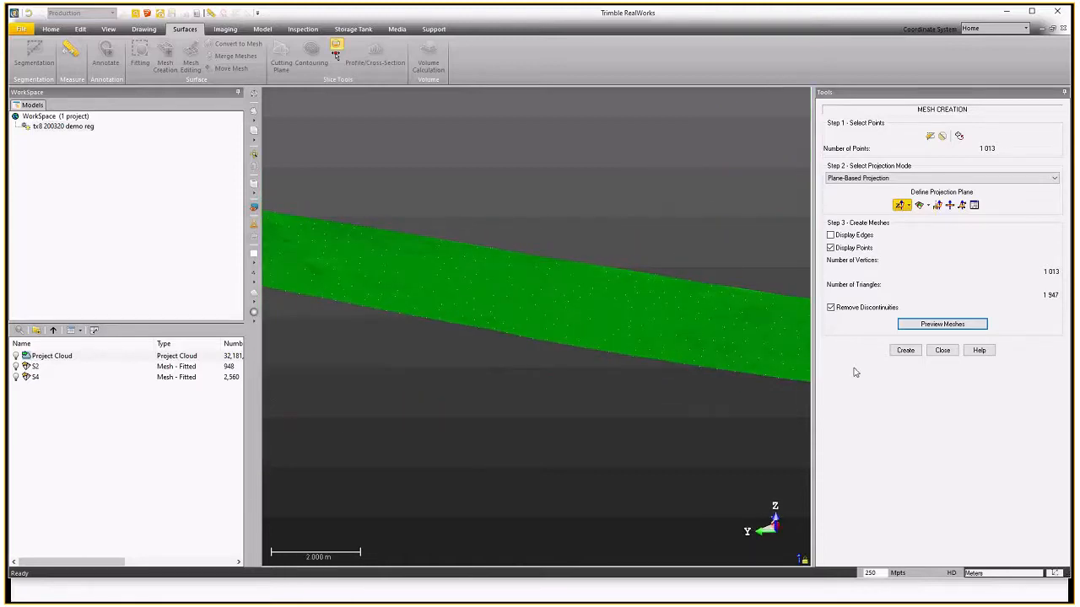
pyautogui.click(906, 350)
pyautogui.click(943, 350)
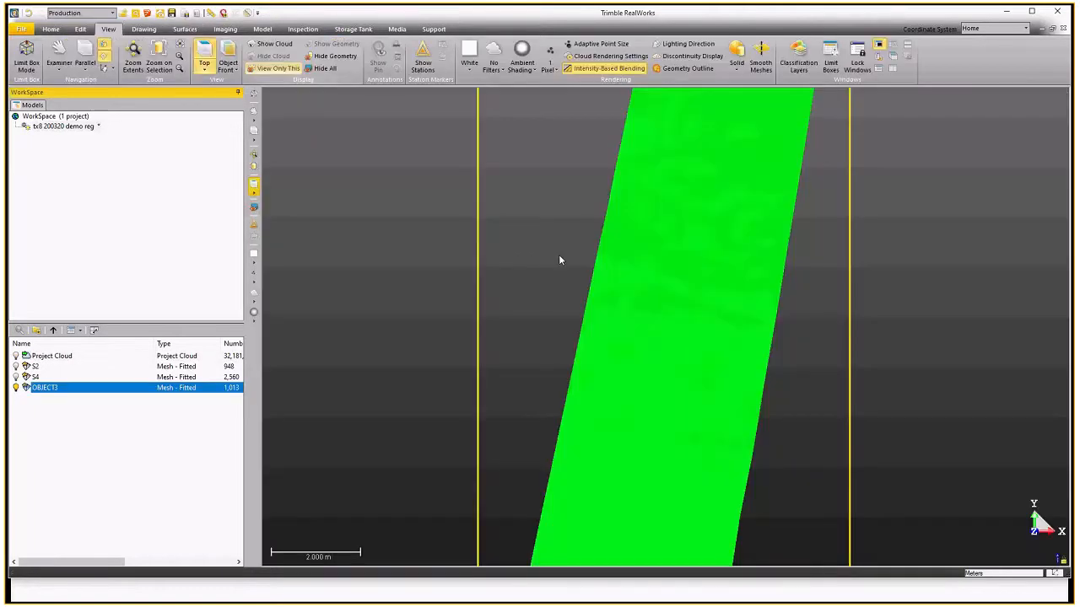
# - Start contouring the driveway mesh from 10 m elevation at a 0.200 m interval, define principal contours and preview the result
pyautogui.scroll(-3, 558, 254)
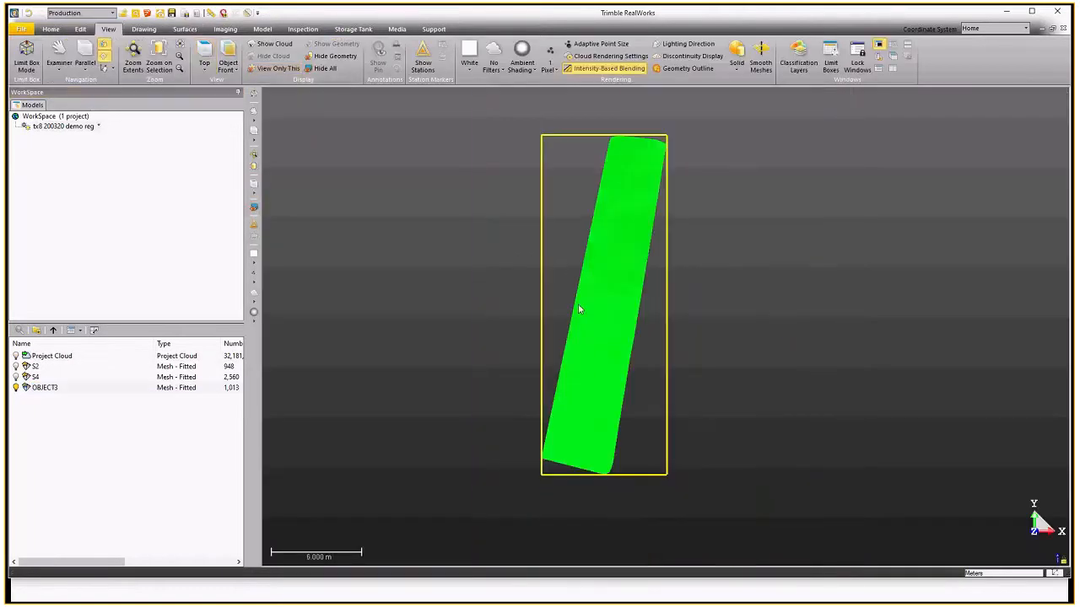
pyautogui.click(185, 29)
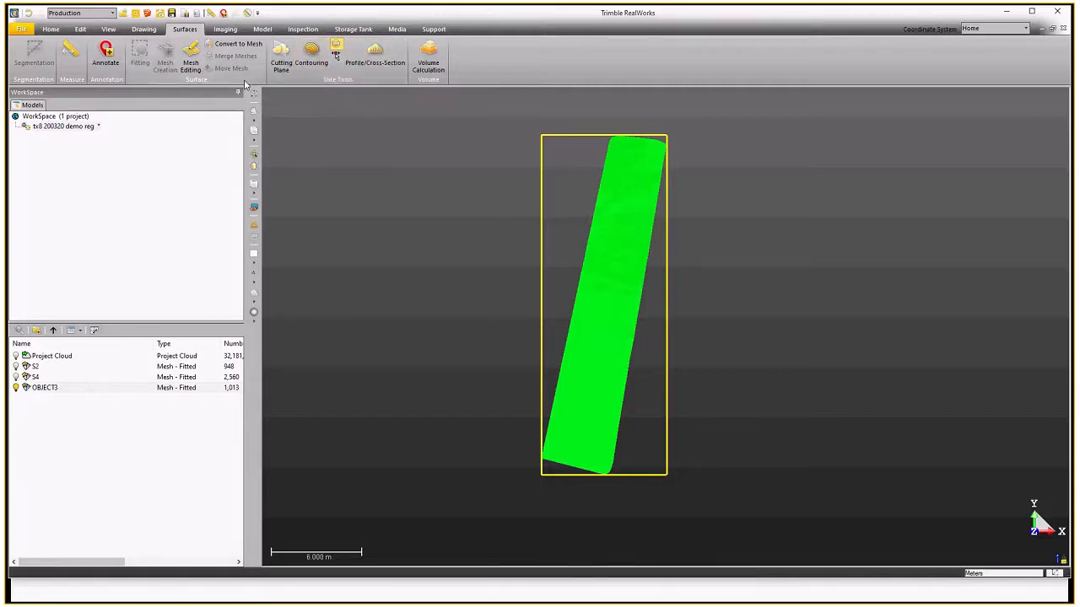
pyautogui.click(314, 59)
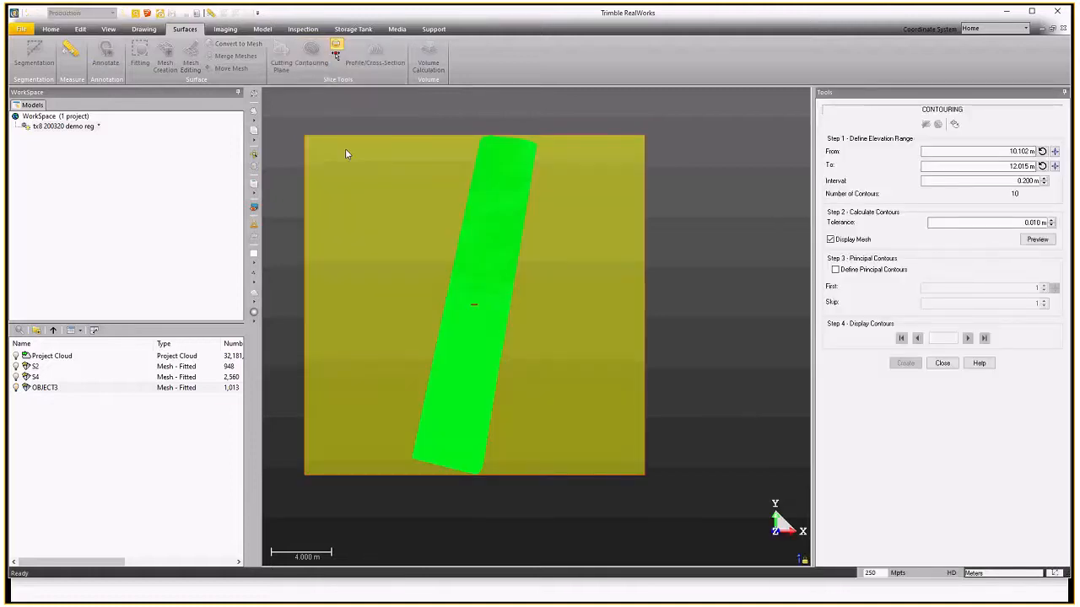
pyautogui.click(1010, 151)
pyautogui.write('10')
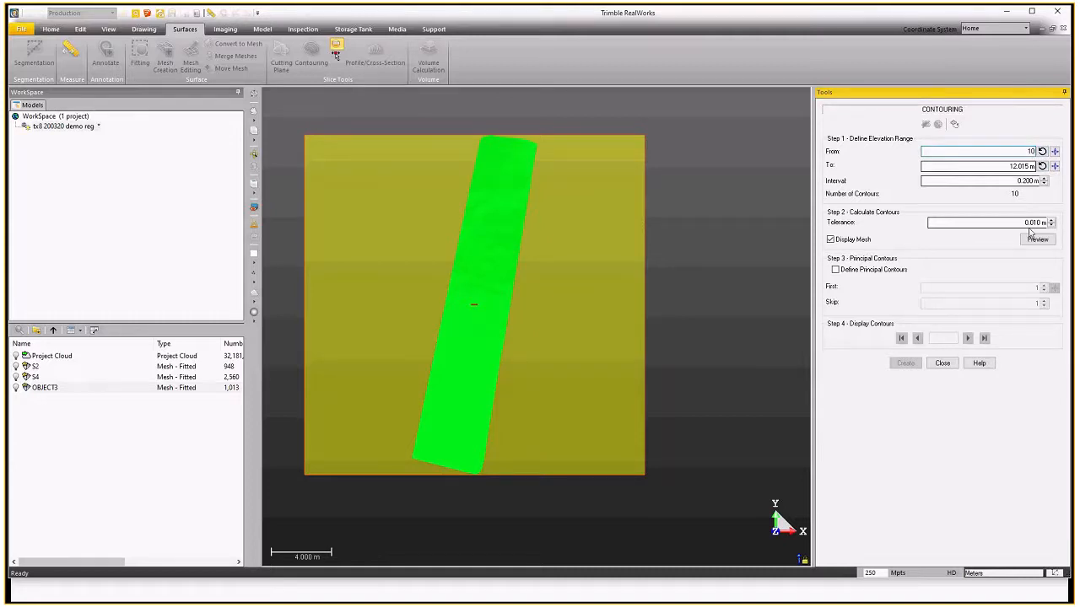
pyautogui.click(835, 270)
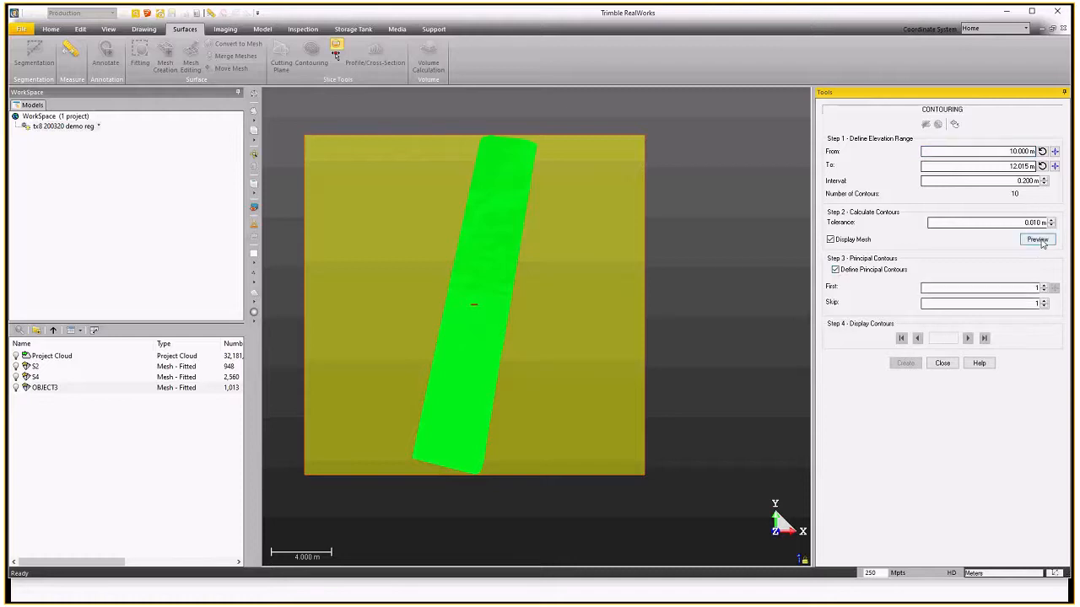
pyautogui.click(1036, 240)
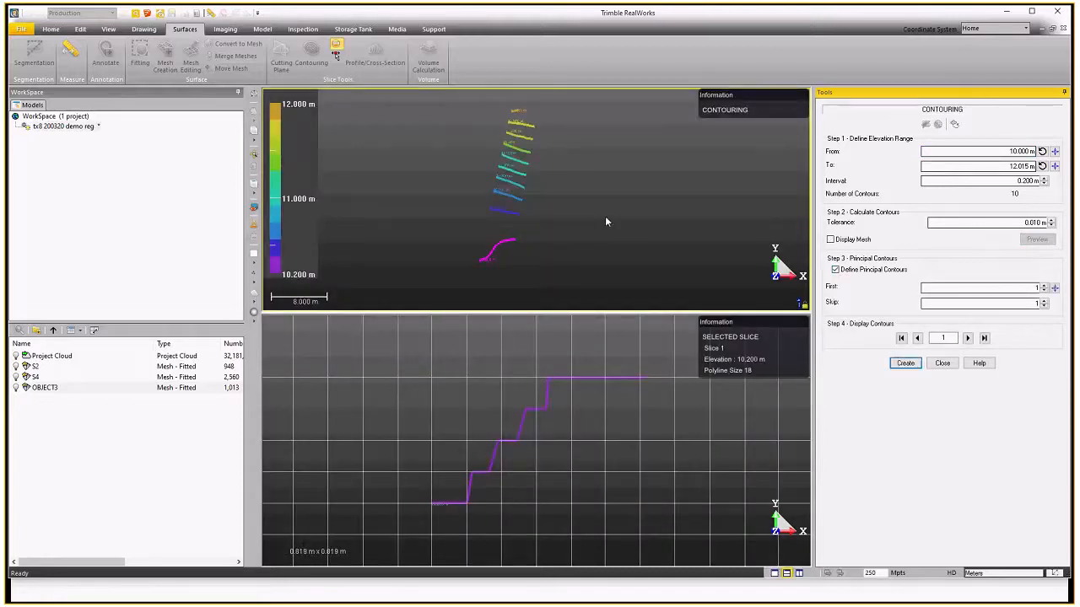
# - Check the contour elevation labels up close, then create the driveway contours and finish contouring
pyautogui.scroll(5, 515, 161)
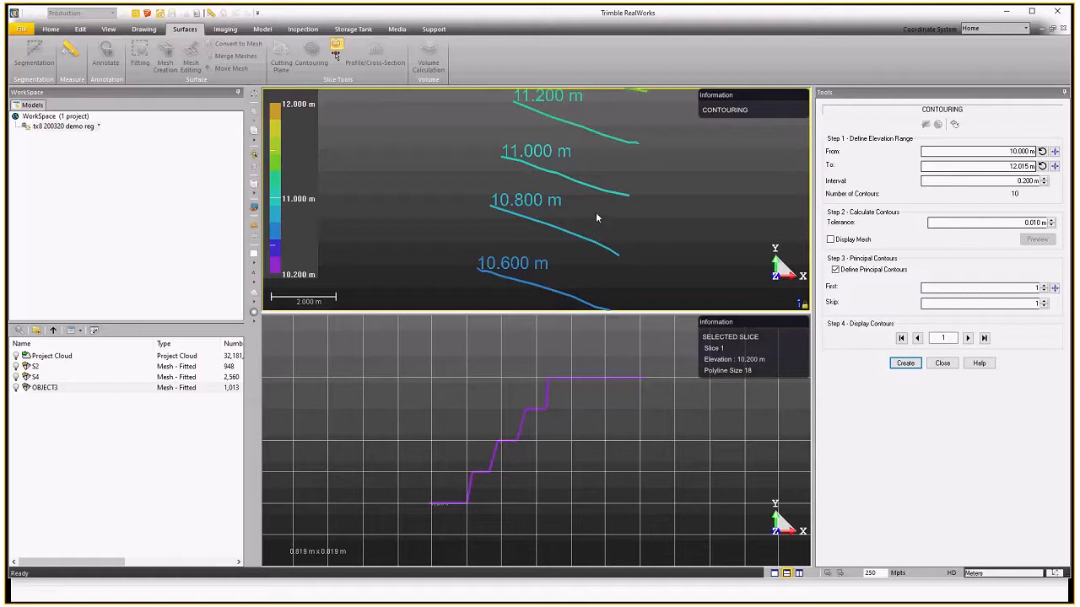
pyautogui.click(906, 364)
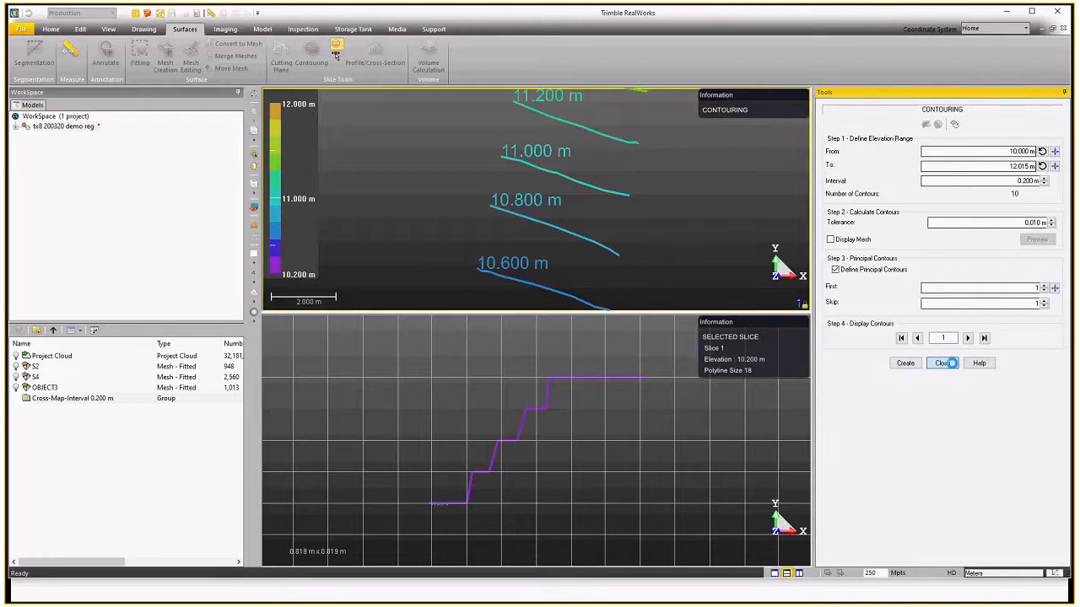
pyautogui.click(944, 363)
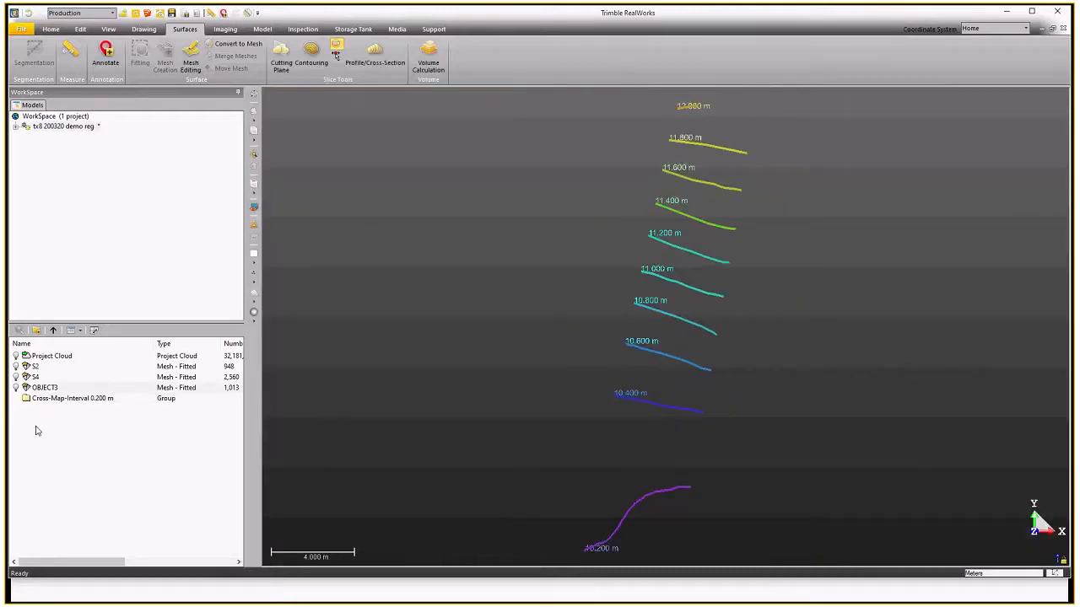
# - Open the Cross-Map-Interval 0.200 m group and inspect its contour polylines one by one, from Alt 10.200 m to 11.200 m
pyautogui.click(55, 399)
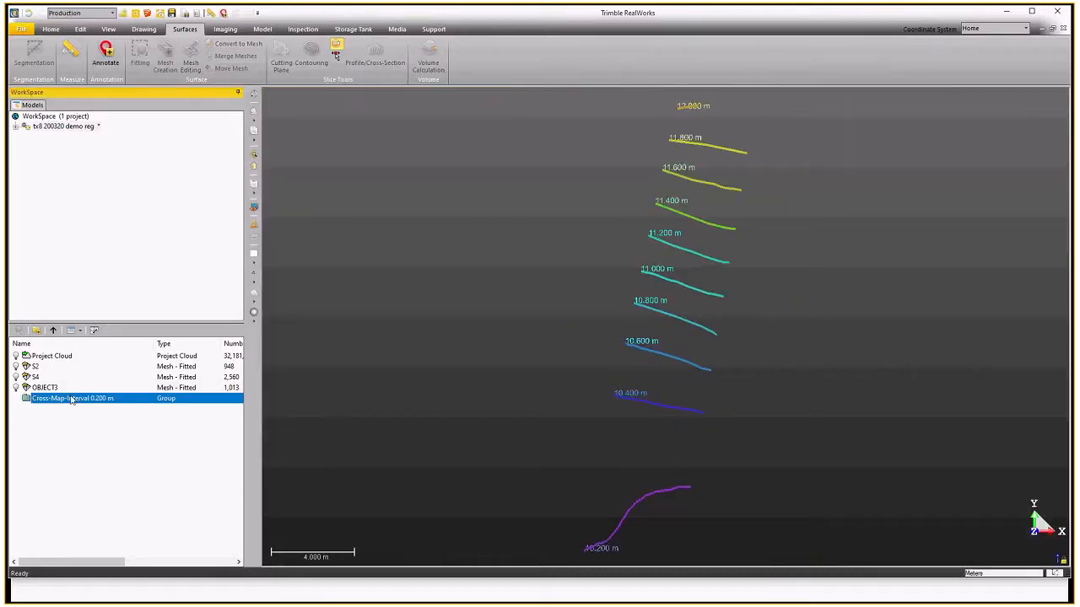
pyautogui.doubleClick(72, 399)
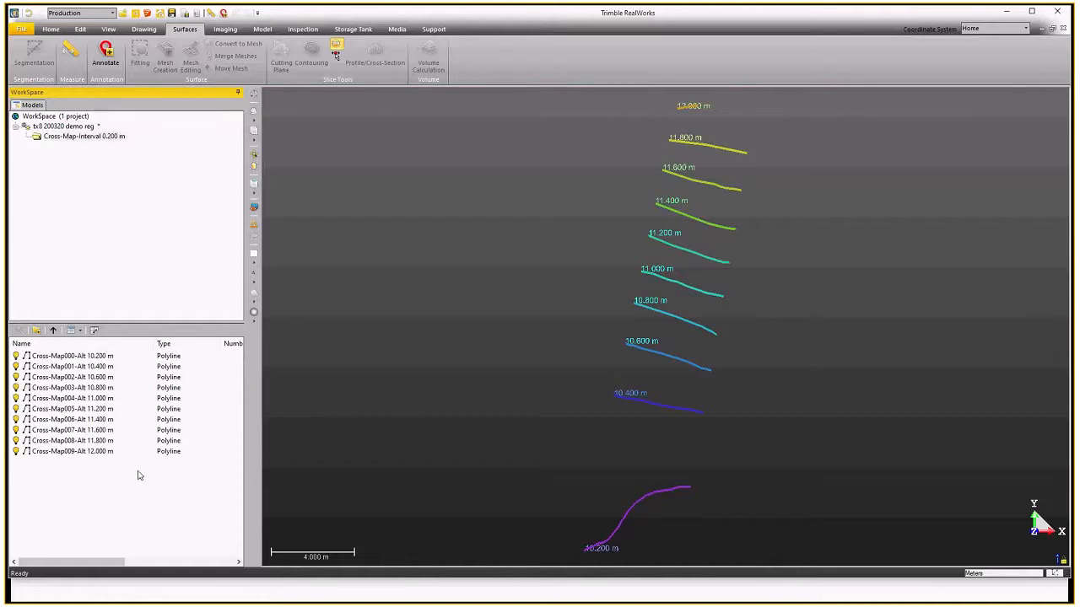
pyautogui.click(101, 358)
pyautogui.click(100, 366)
pyautogui.click(100, 377)
pyautogui.click(100, 387)
pyautogui.click(100, 398)
pyautogui.click(100, 409)
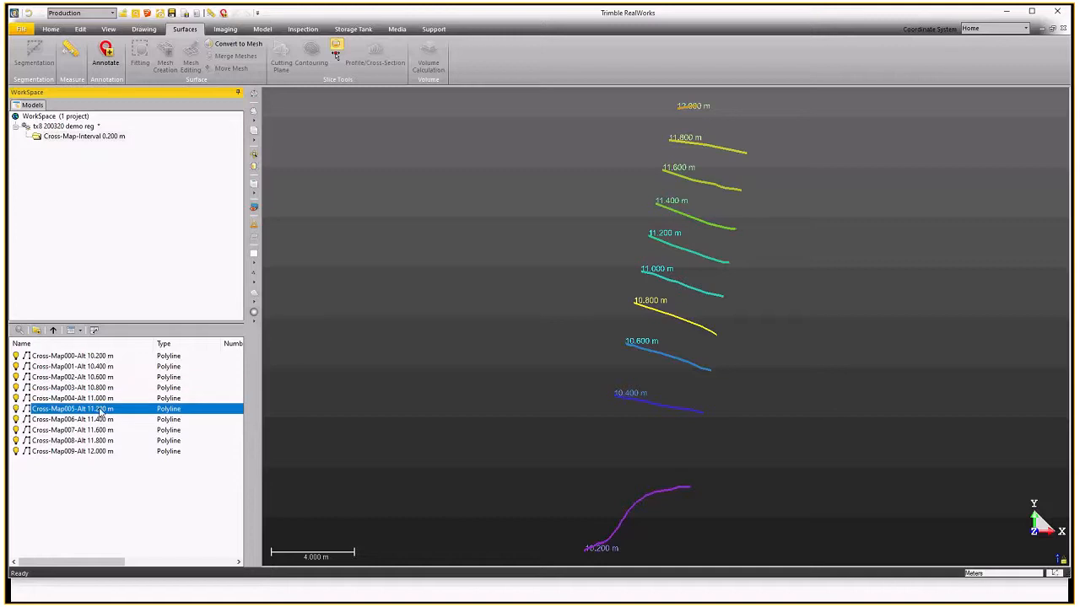
# - Return to the project's object list, display the driveway mesh OBJECT3 together with its contours and select it
pyautogui.click(53, 331)
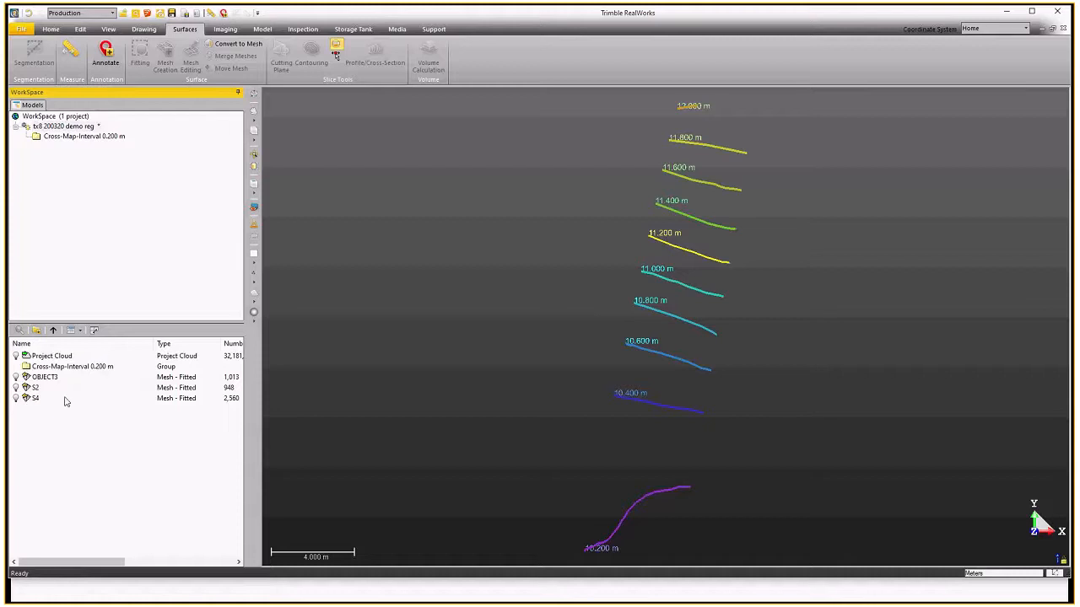
pyautogui.click(16, 377)
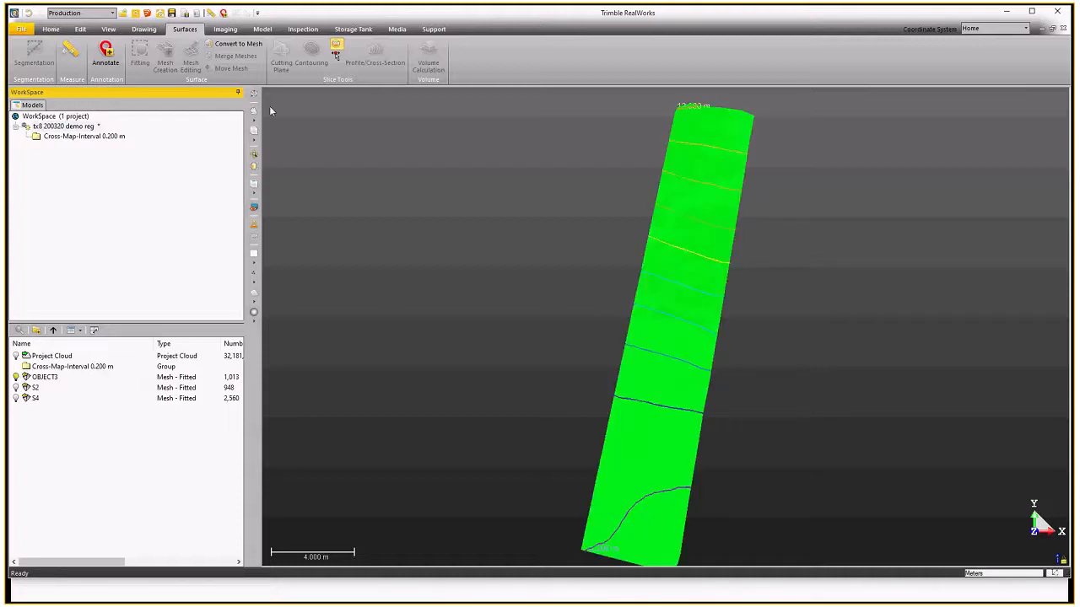
pyautogui.click(99, 379)
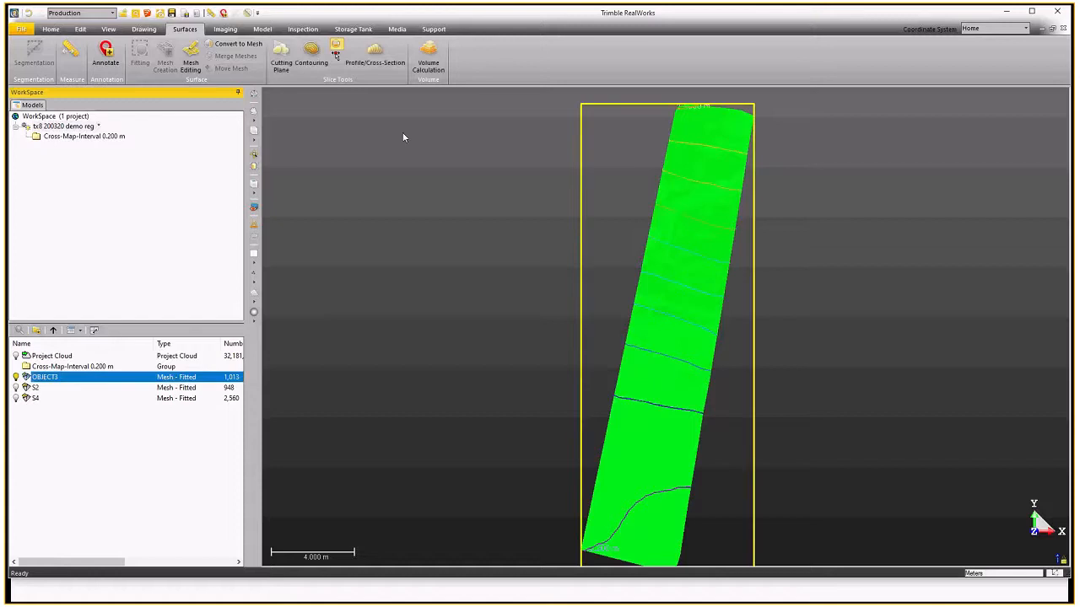
# - Start a profile/cross-section of the driveway mesh and draw a straight path about 20.9 m long along its centre
pyautogui.click(377, 54)
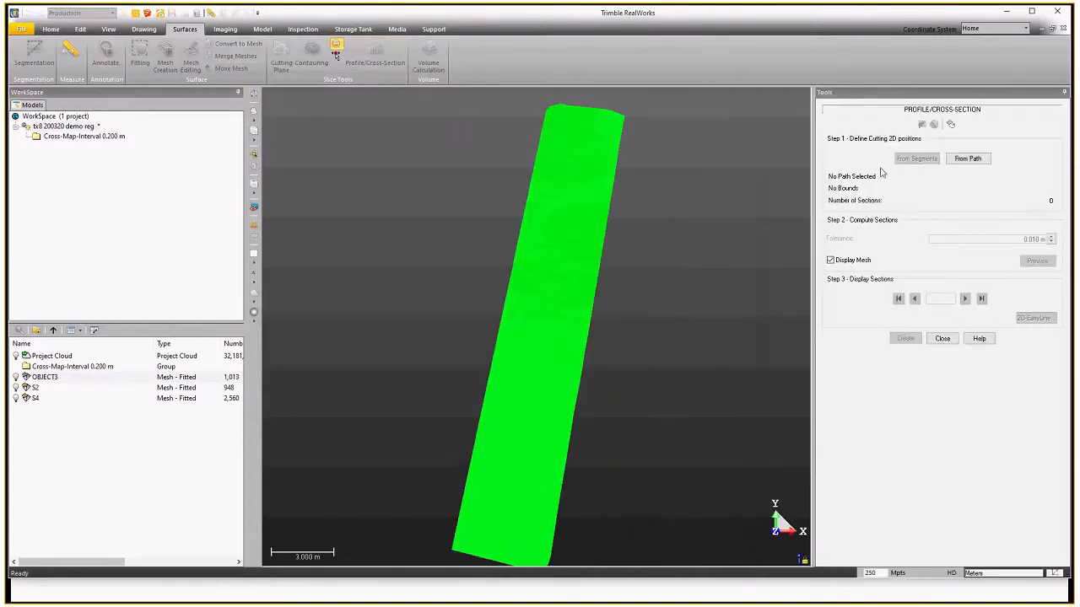
pyautogui.click(965, 160)
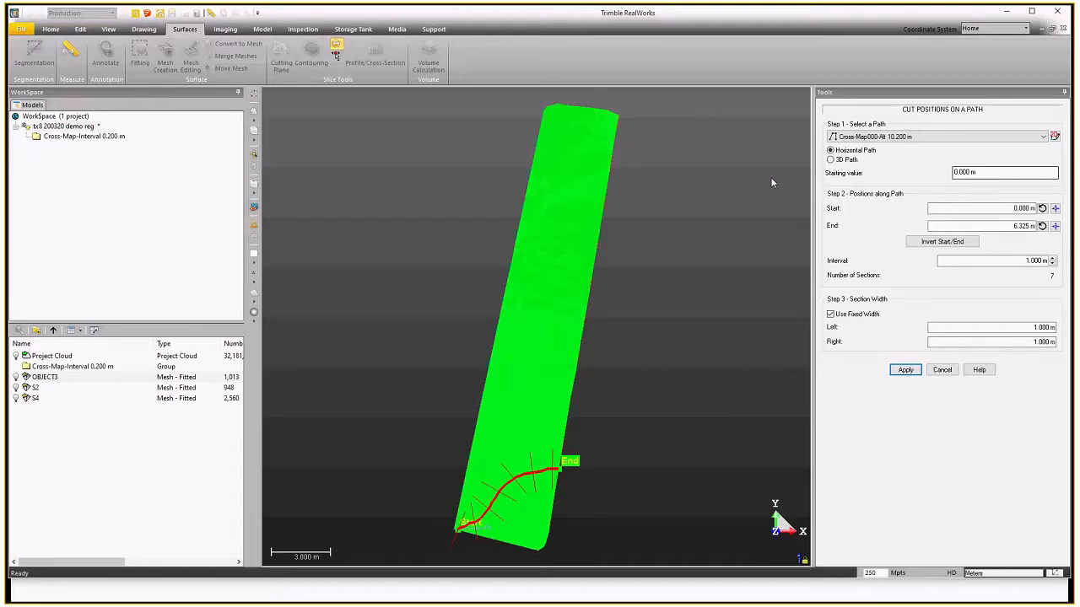
pyautogui.click(1055, 136)
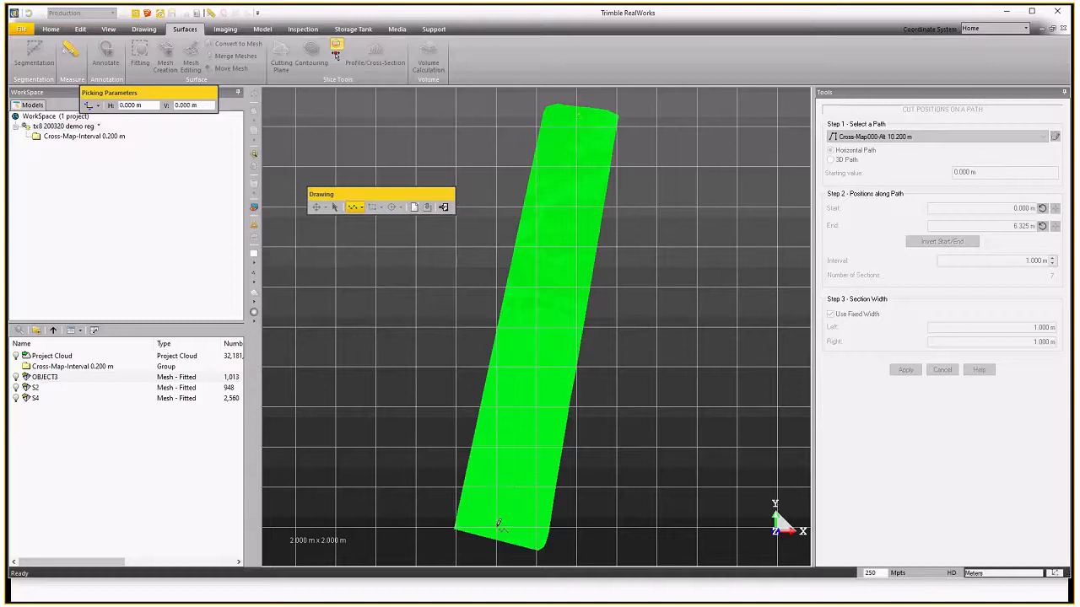
pyautogui.rightClick(530, 487)
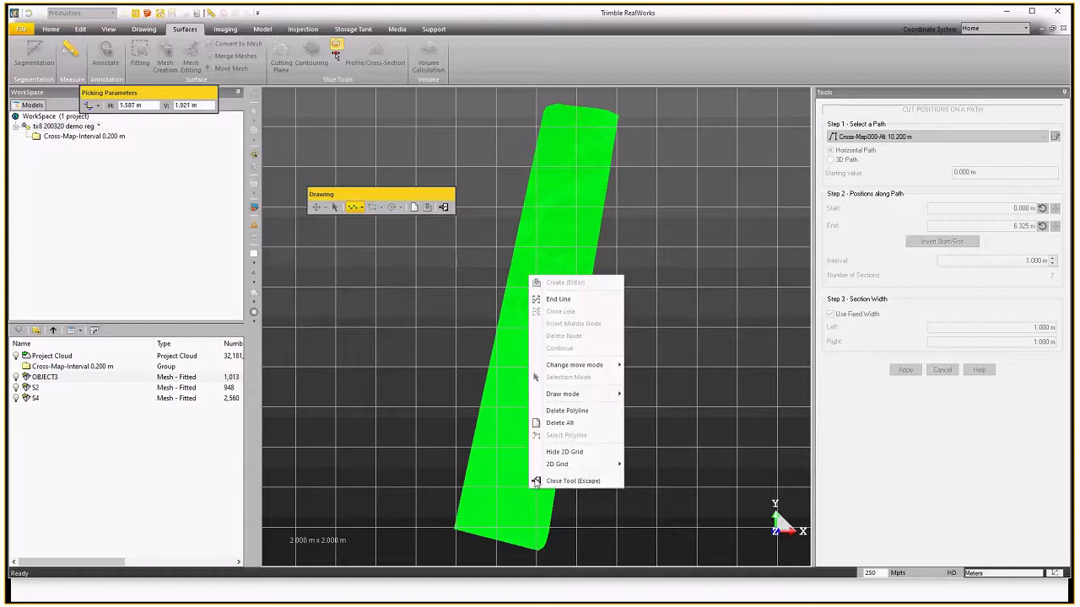
pyautogui.click(559, 299)
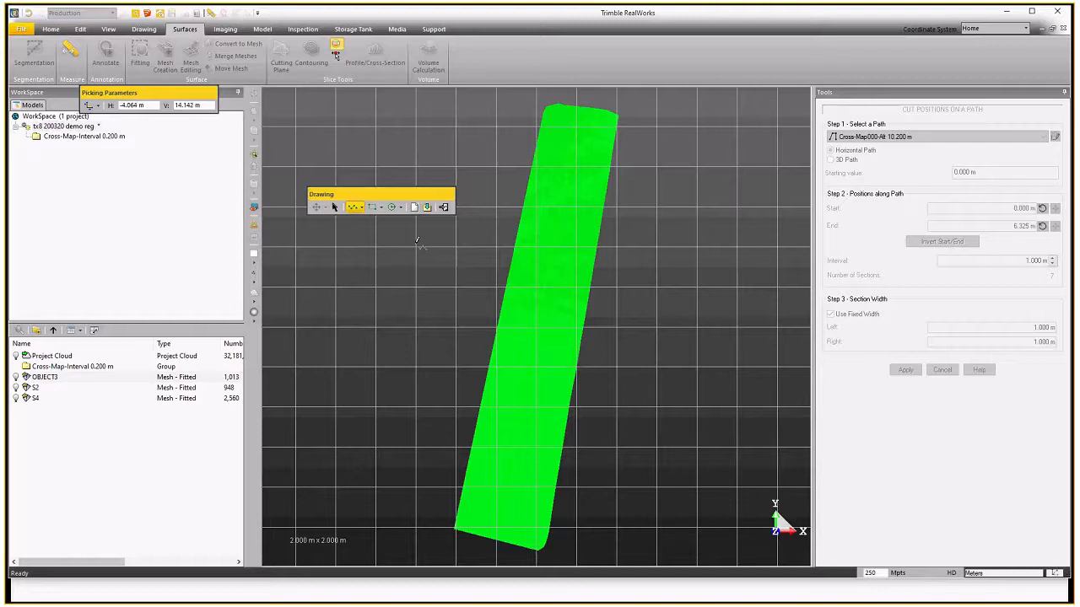
pyautogui.click(427, 208)
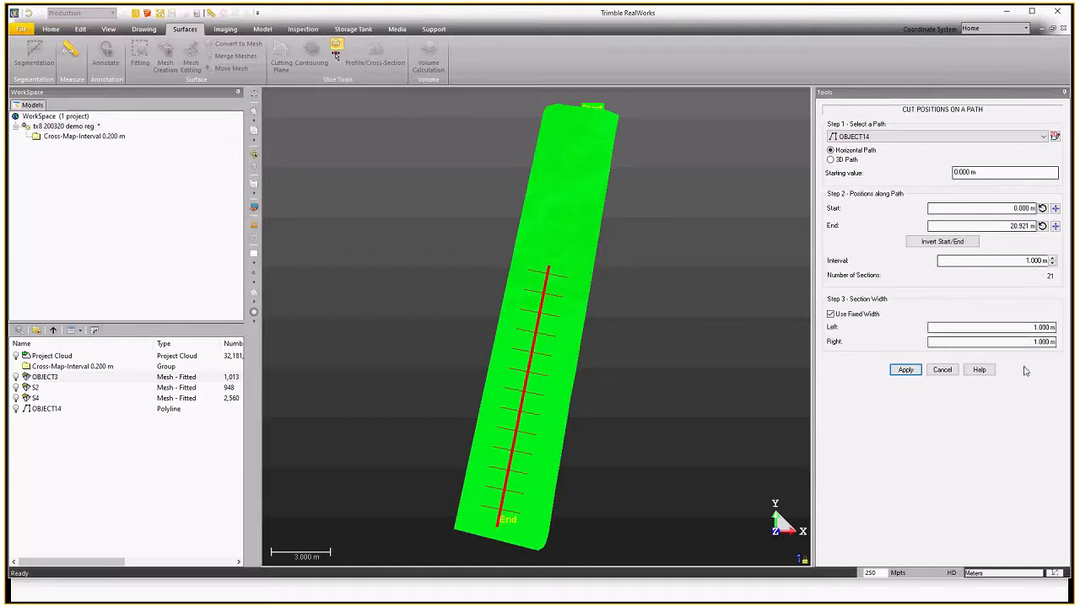
# - Apply cut positions along the path at a 1.000 m interval with 1.000 m widths, then preview the sections up to No. 8
pyautogui.click(905, 371)
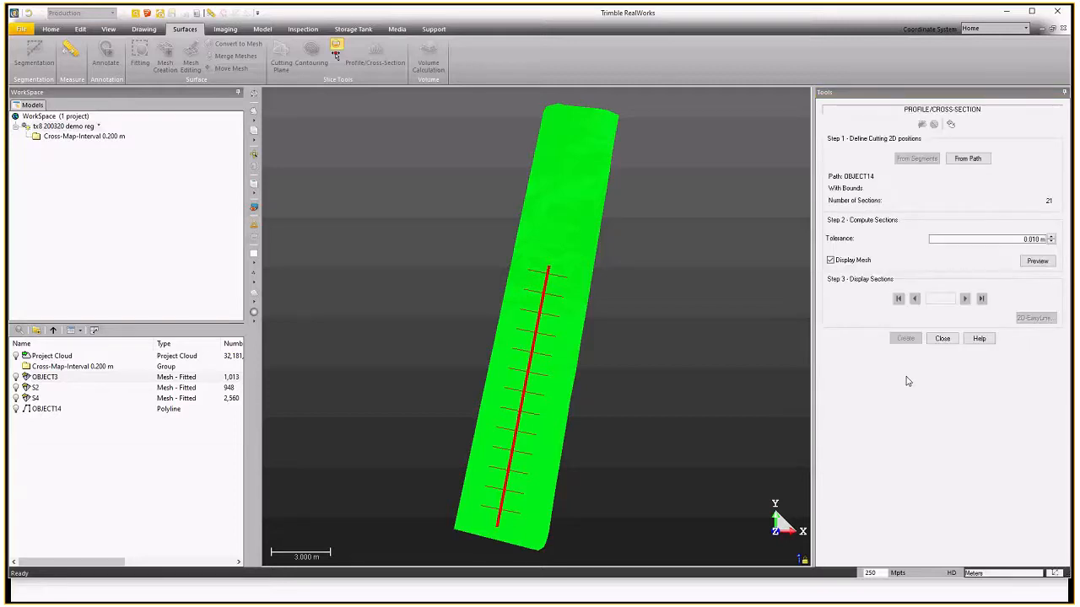
pyautogui.click(1036, 261)
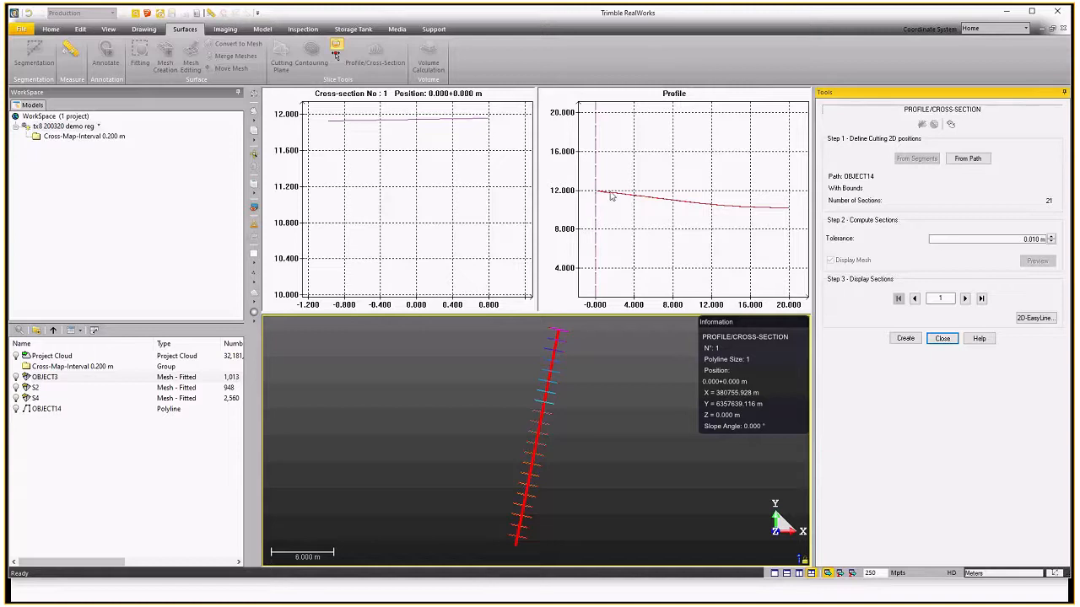
pyautogui.click(965, 298)
pyautogui.click(965, 298)
pyautogui.click(965, 299)
pyautogui.click(965, 299)
pyautogui.click(964, 298)
pyautogui.click(965, 298)
pyautogui.click(965, 298)
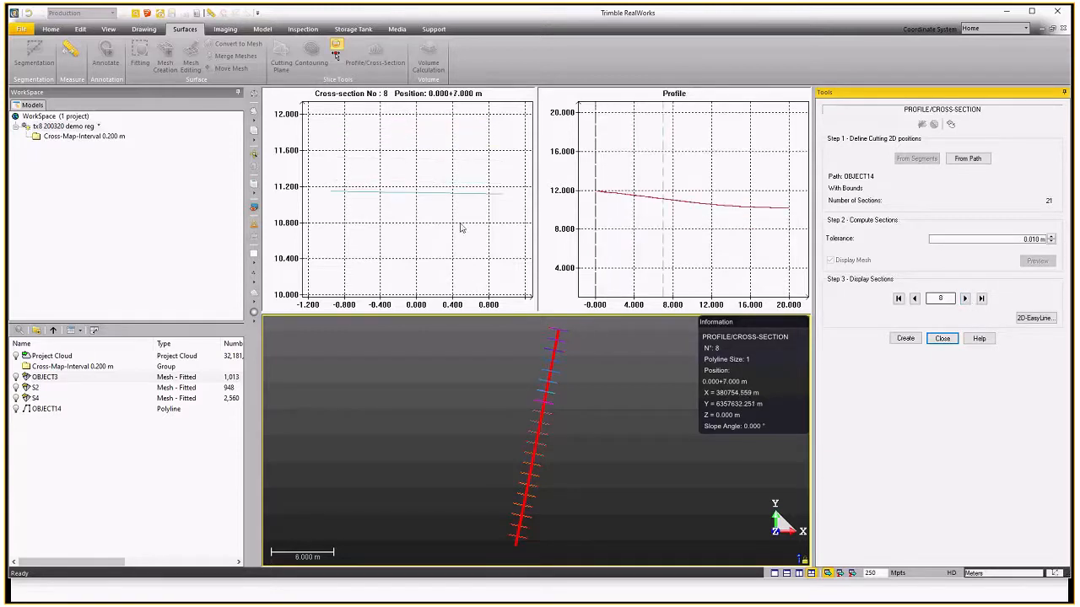
# - Check the previewed sections in a tilted view from No. 8 to No. 15, then create the cross-sections and close the tool
pyautogui.moveTo(594, 478); pyautogui.dragTo(589, 467)
pyautogui.scroll(3, 531, 511)
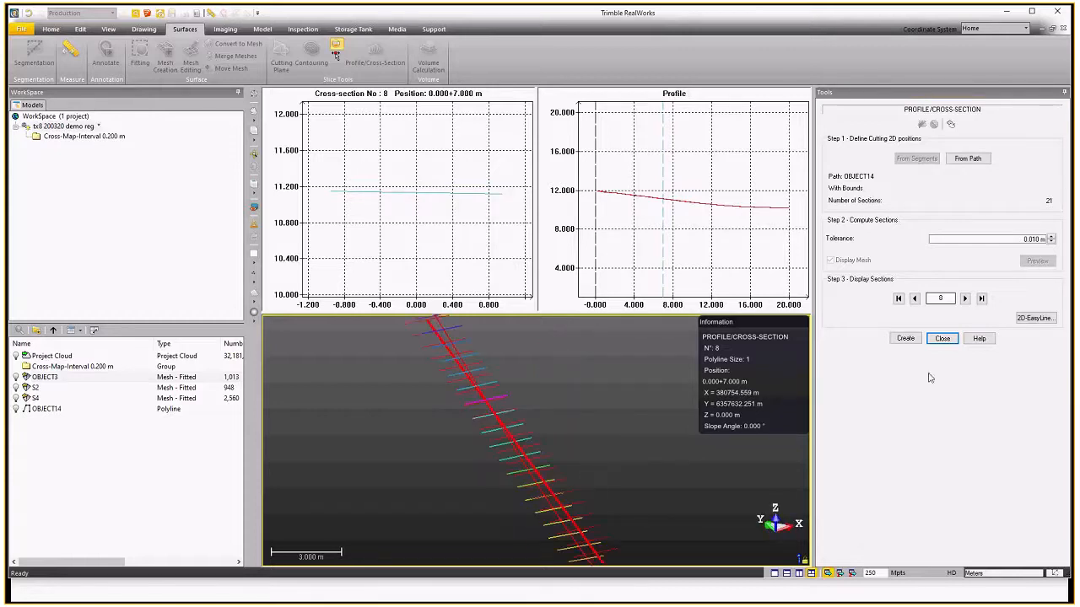
pyautogui.click(964, 299)
pyautogui.click(965, 299)
pyautogui.click(965, 298)
pyautogui.click(965, 299)
pyautogui.click(965, 299)
pyautogui.click(965, 298)
pyautogui.click(964, 299)
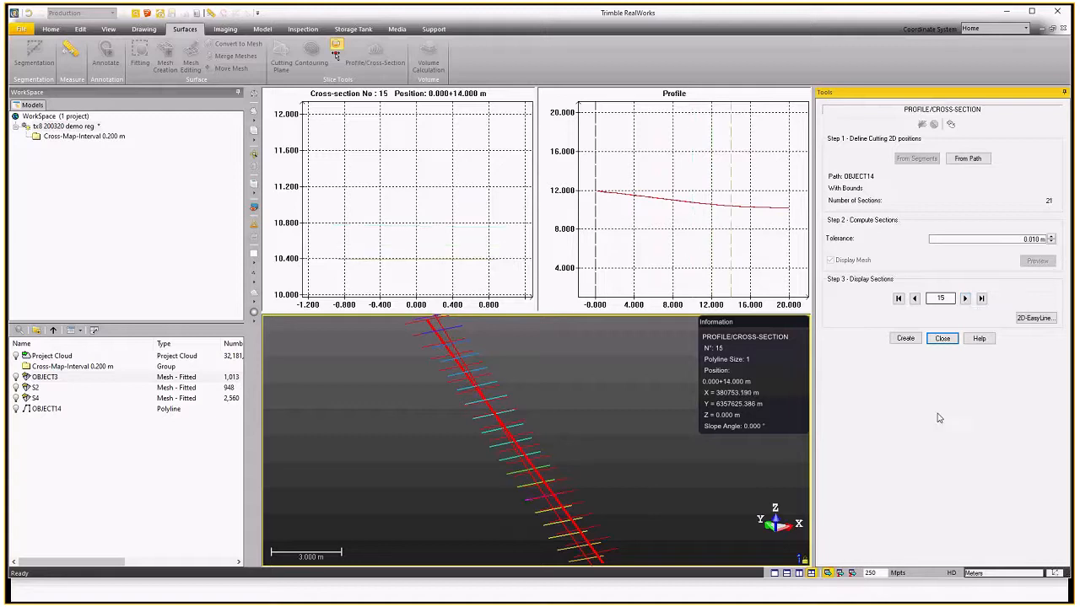
pyautogui.click(906, 339)
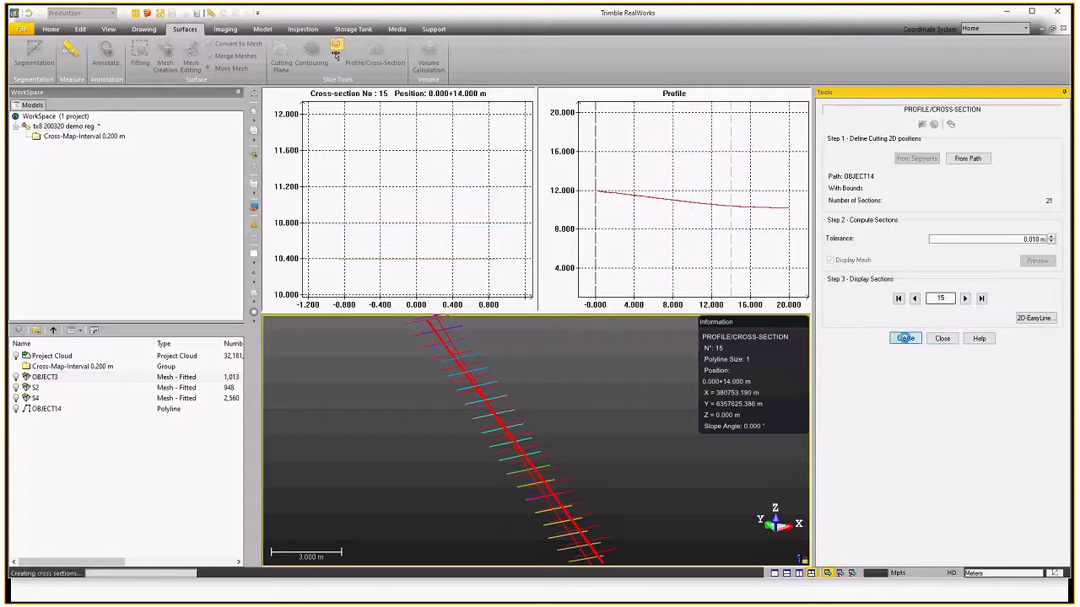
pyautogui.click(944, 338)
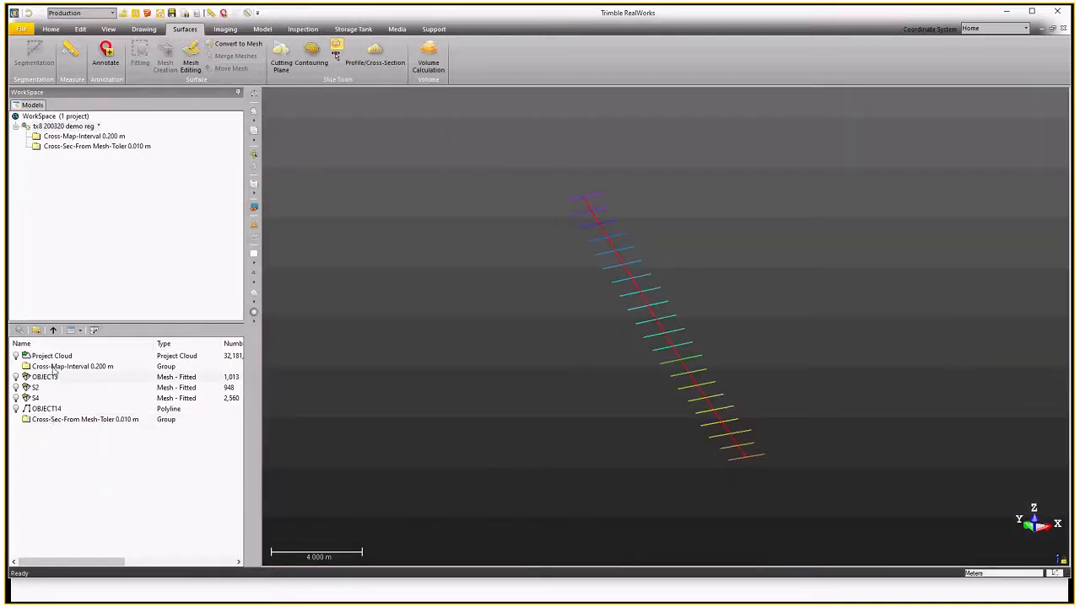
# - Open the Cross-Sec-From Mesh-Toler 0.010 m group, inspect its profile and sections 000 to 003, and return to the project's object list
pyautogui.doubleClick(51, 420)
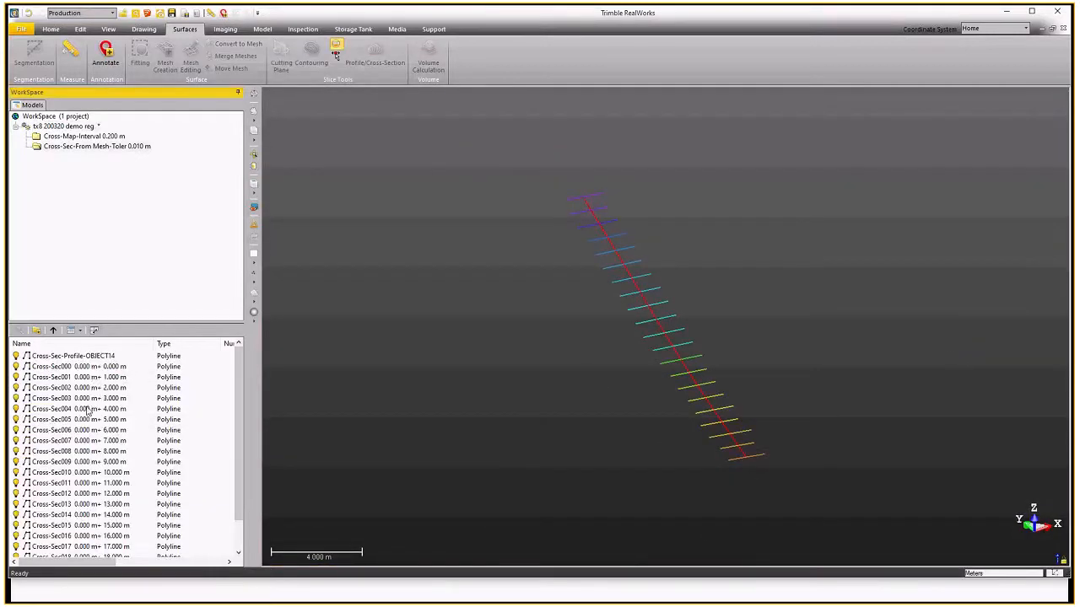
pyautogui.click(79, 357)
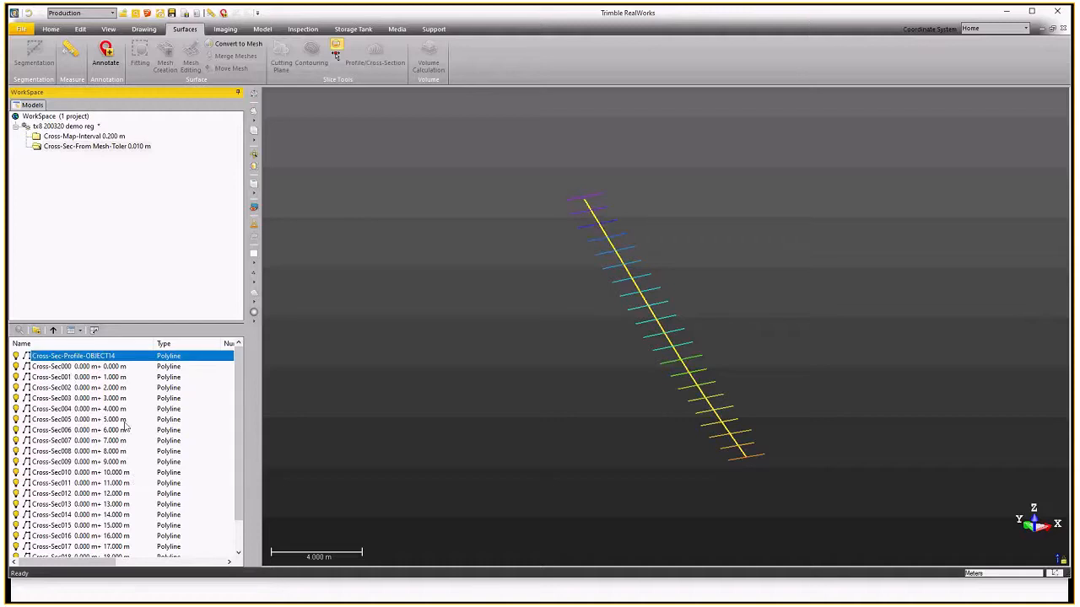
pyautogui.click(120, 367)
pyautogui.click(118, 377)
pyautogui.click(116, 387)
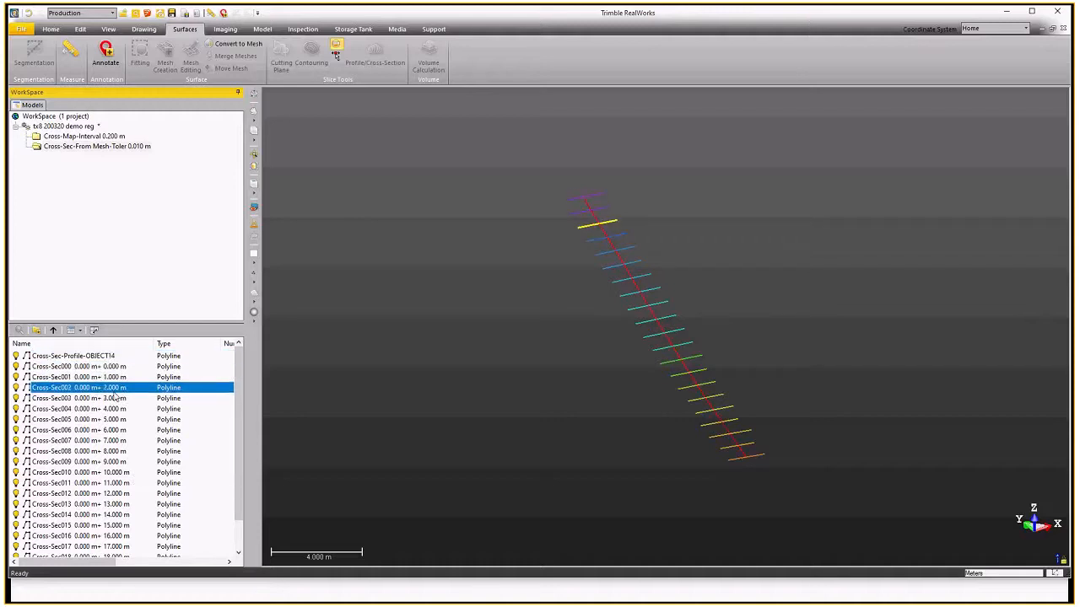
pyautogui.click(114, 398)
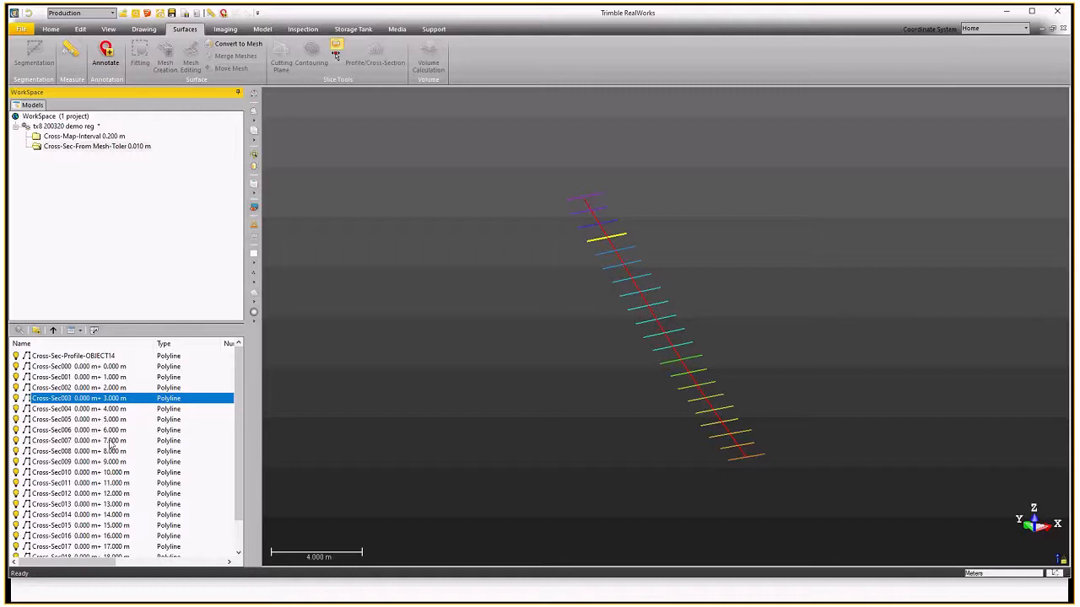
pyautogui.click(52, 331)
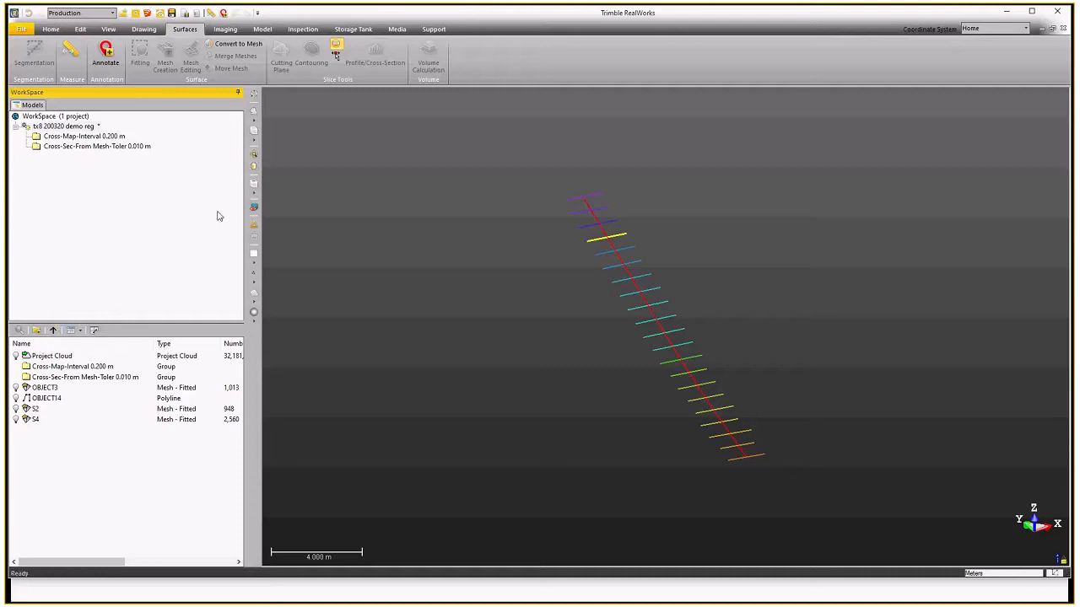
pyautogui.click(224, 31)
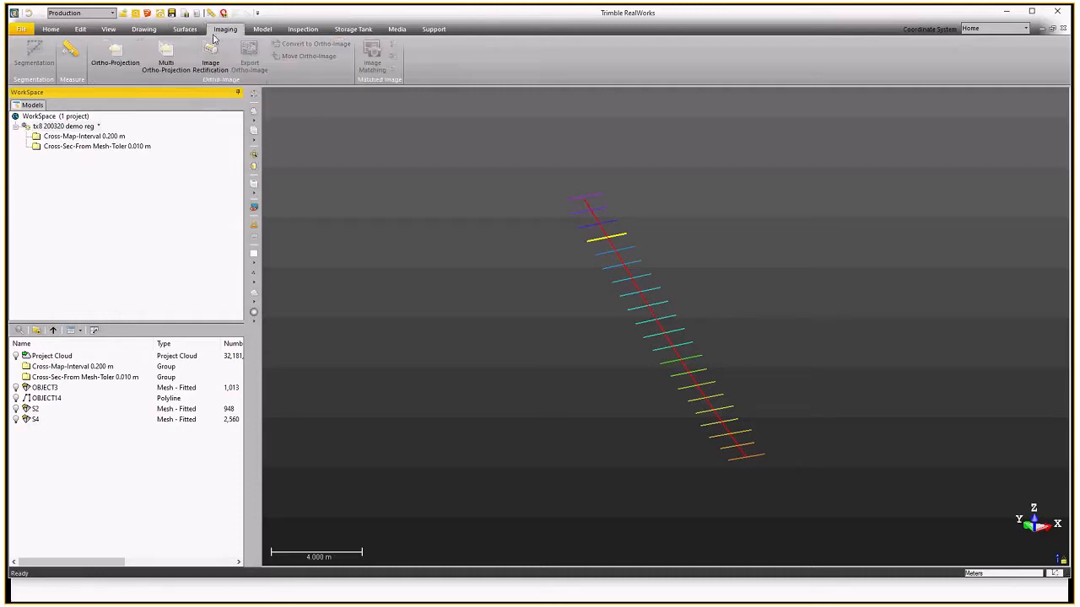
pyautogui.click(184, 30)
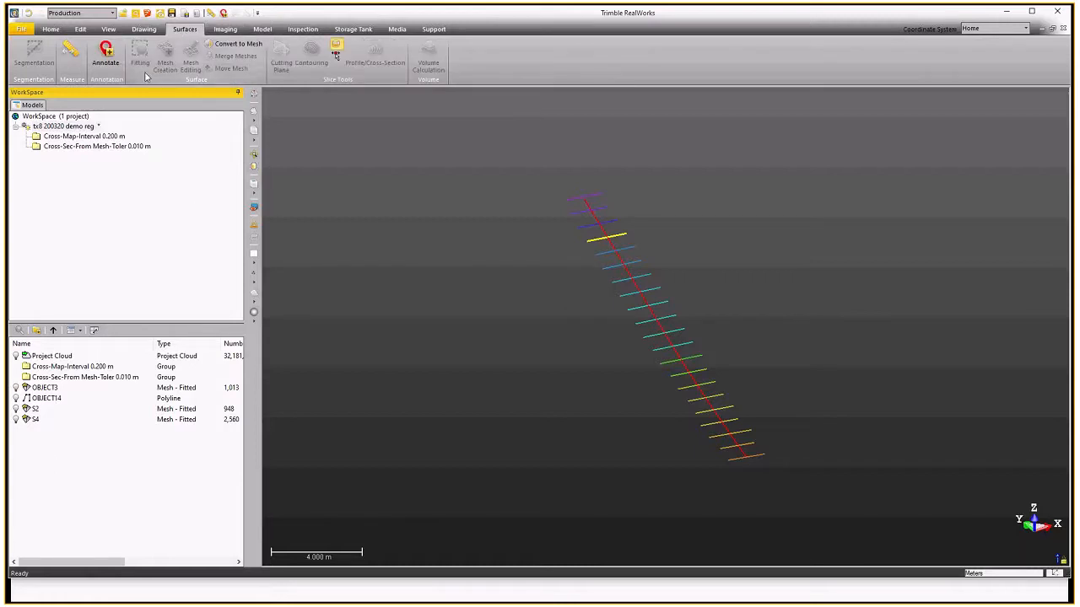
pyautogui.click(144, 30)
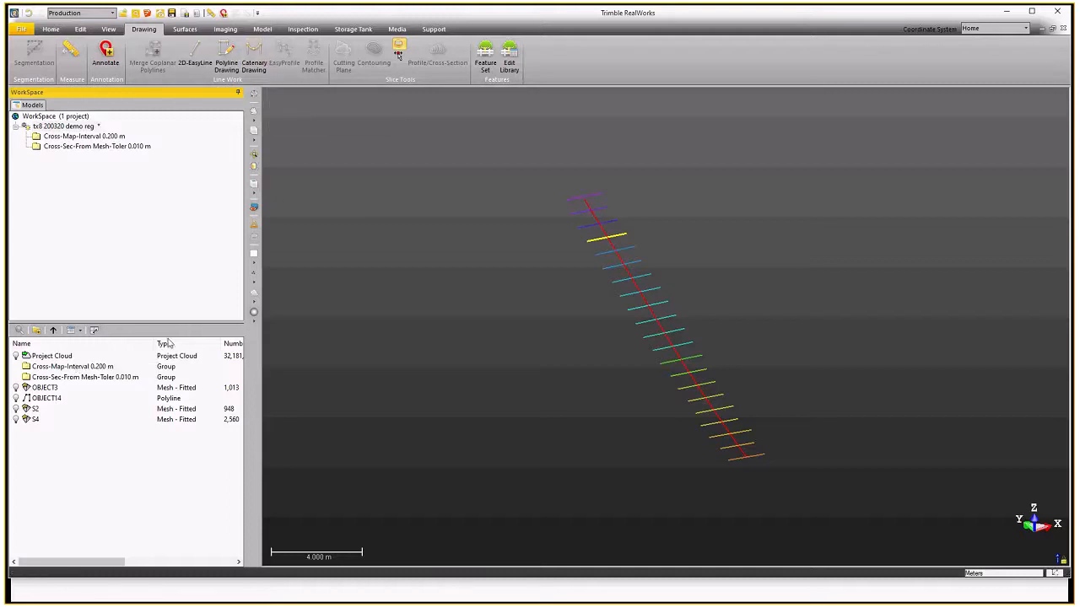
# - Display the project cloud without the cross-sections, and briefly show mesh S4 at the building to check its location
pyautogui.click(15, 355)
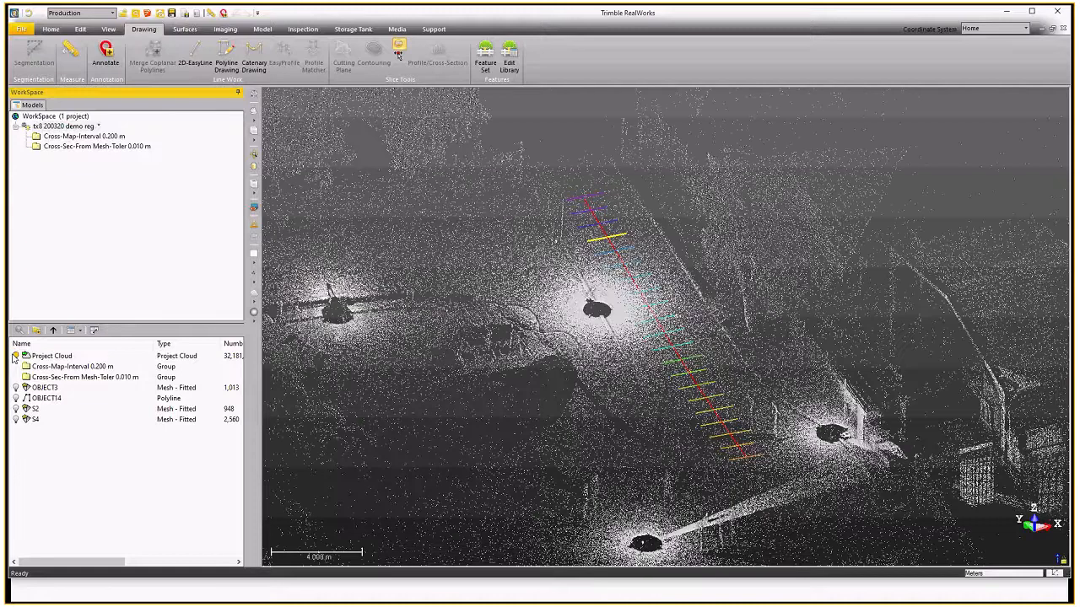
pyautogui.click(73, 378)
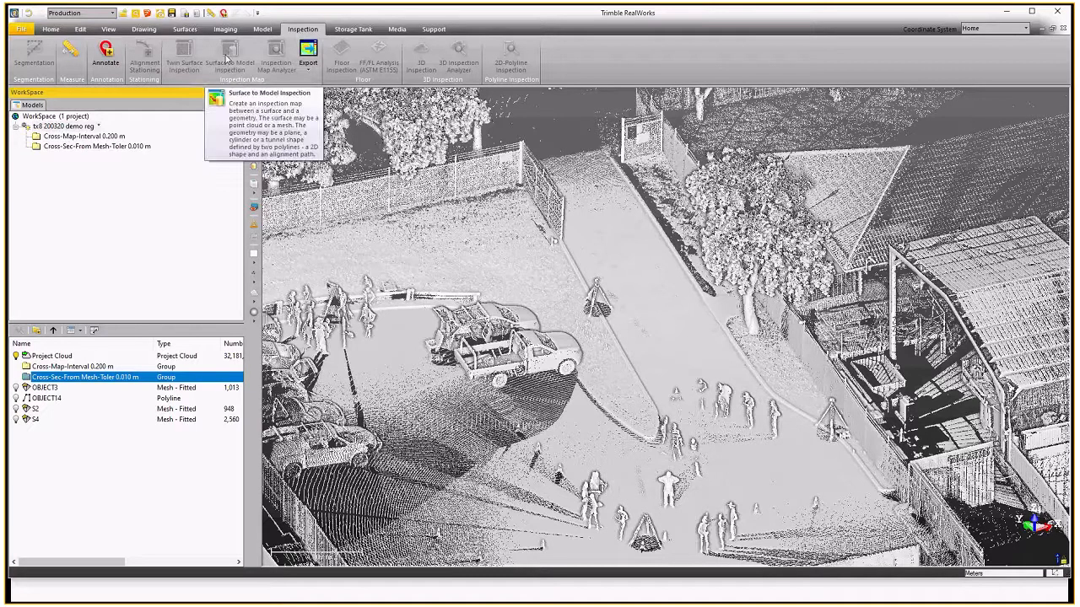
pyautogui.click(138, 409)
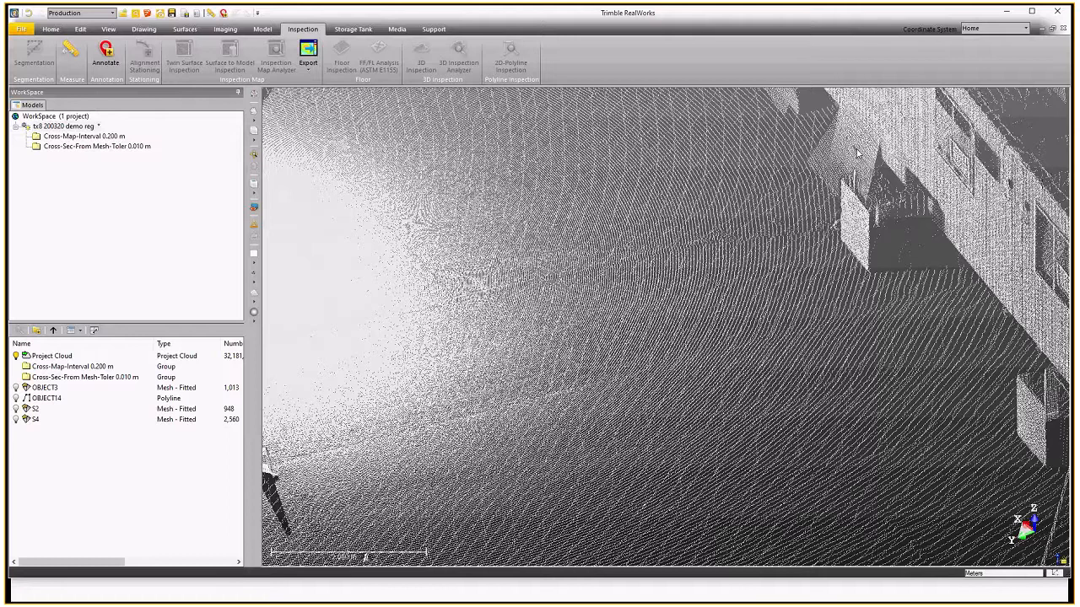
pyautogui.moveTo(857, 151); pyautogui.dragTo(801, 149)
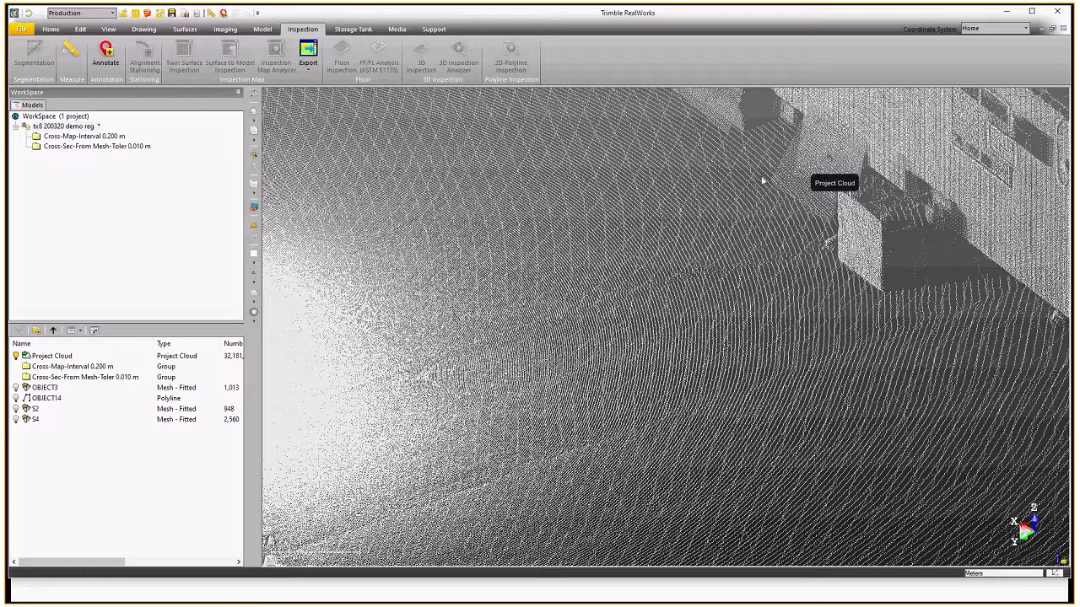
pyautogui.click(15, 420)
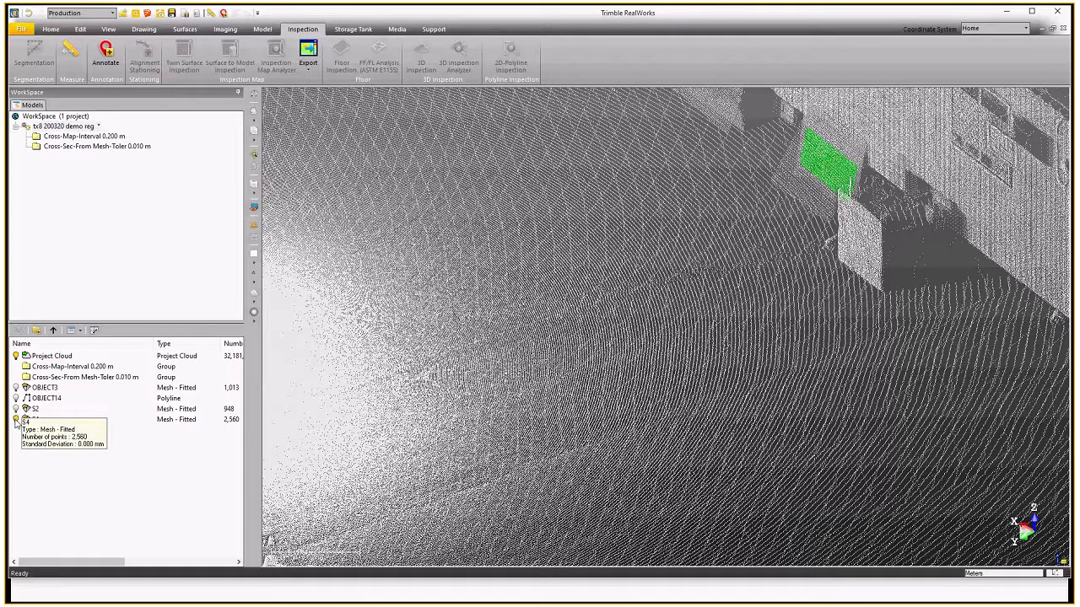
pyautogui.click(15, 420)
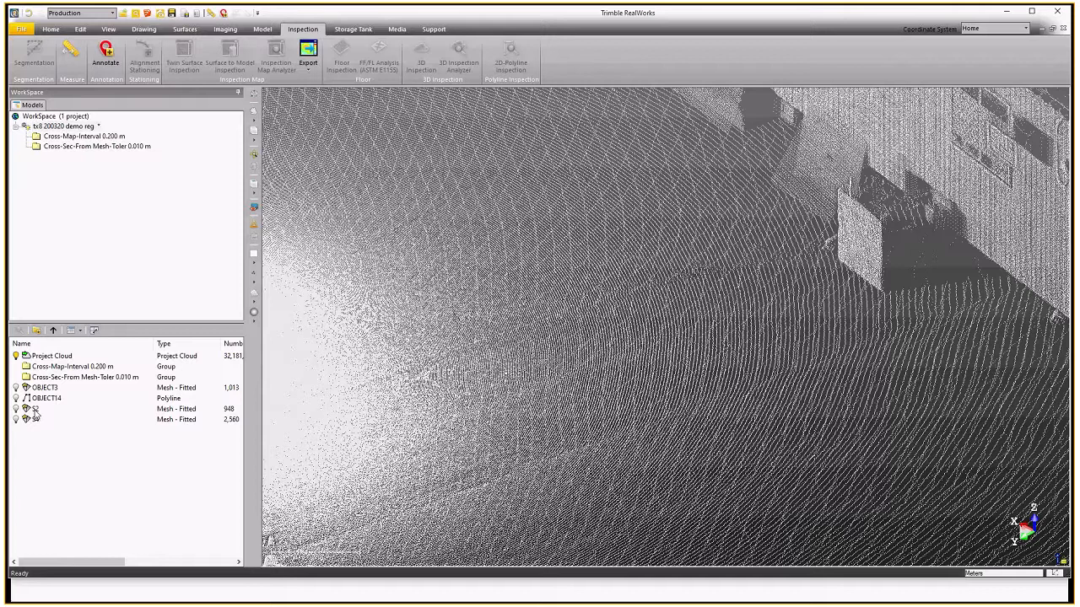
# - Start a Twin Surface Inspection between meshes S2 and S4, and swap them so S4 is the reference and S2 the comparison
pyautogui.click(38, 409)
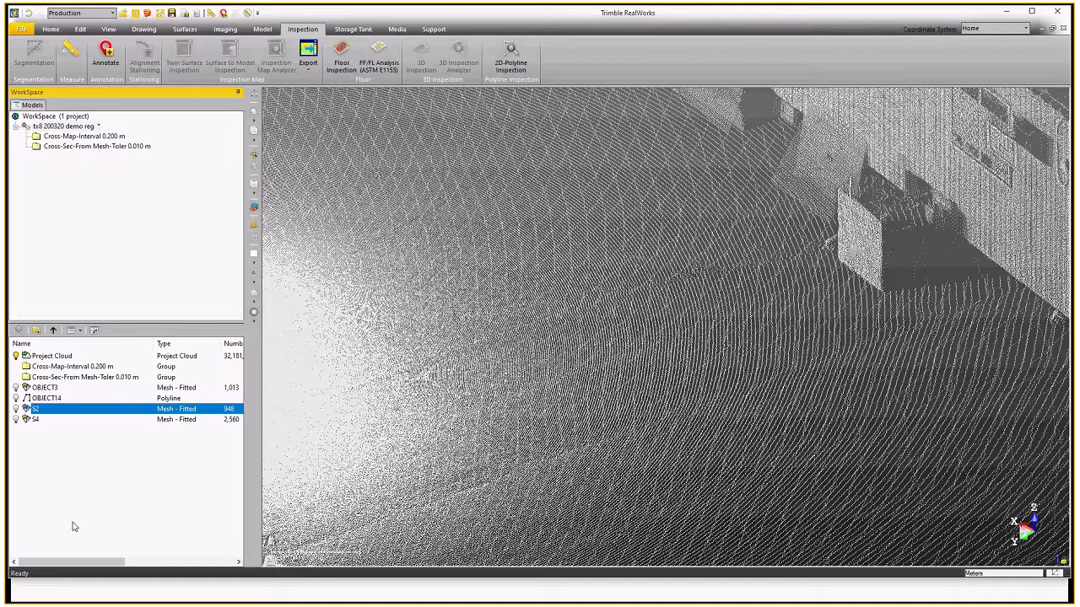
pyautogui.keyDown('ctrl'); pyautogui.click(36, 420); pyautogui.keyUp('ctrl')
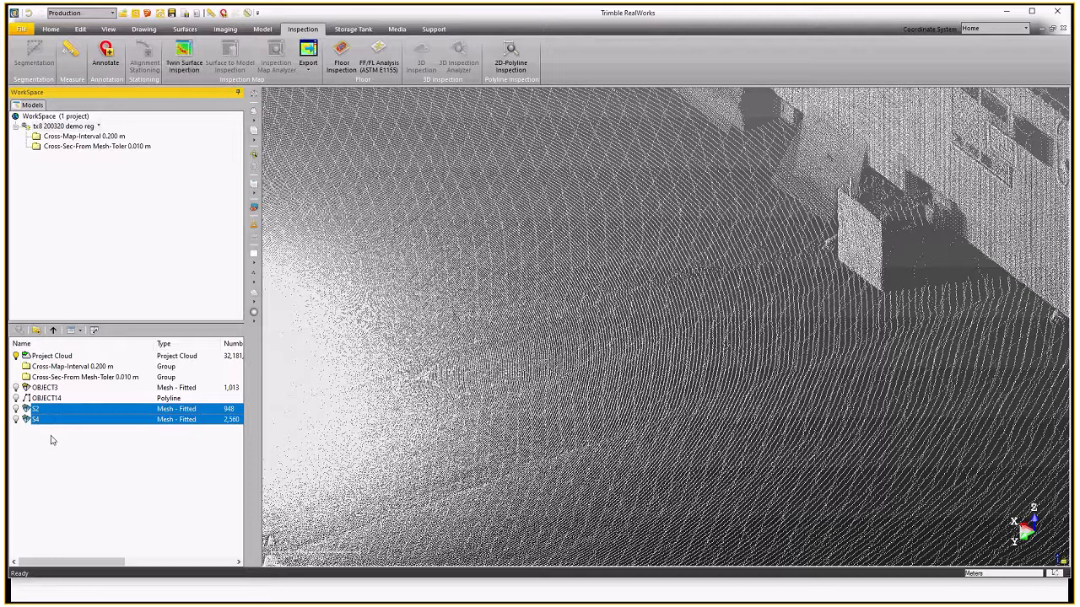
pyautogui.click(187, 63)
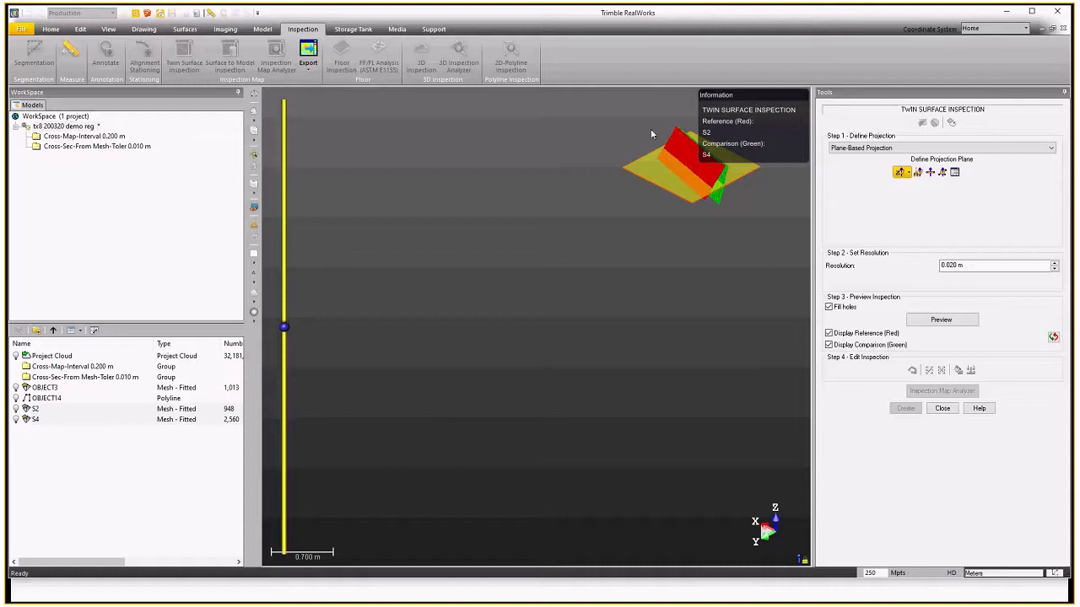
pyautogui.scroll(2, 736, 171)
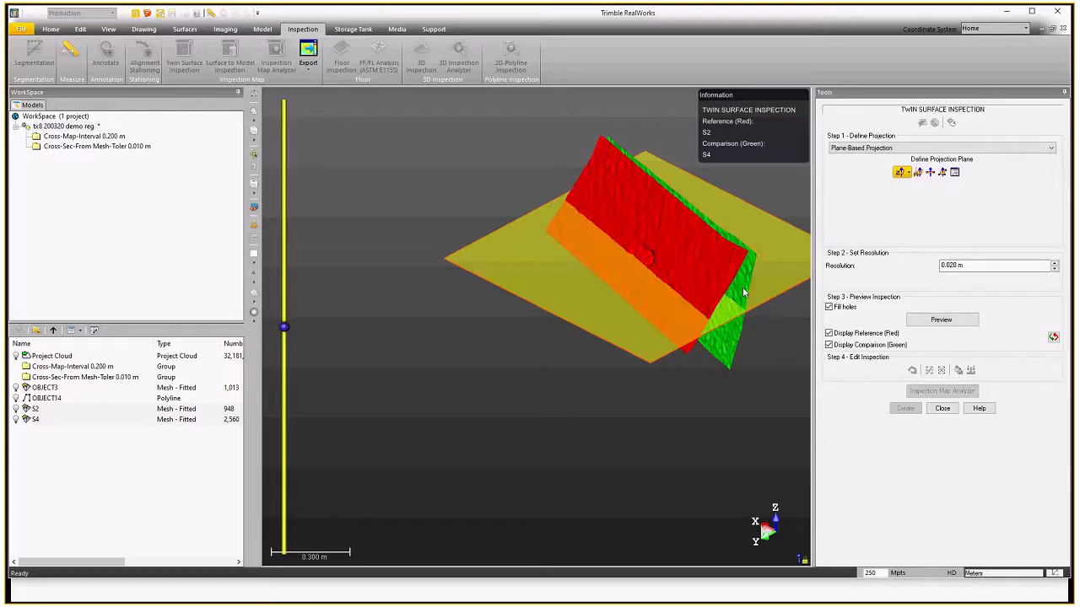
pyautogui.click(1053, 338)
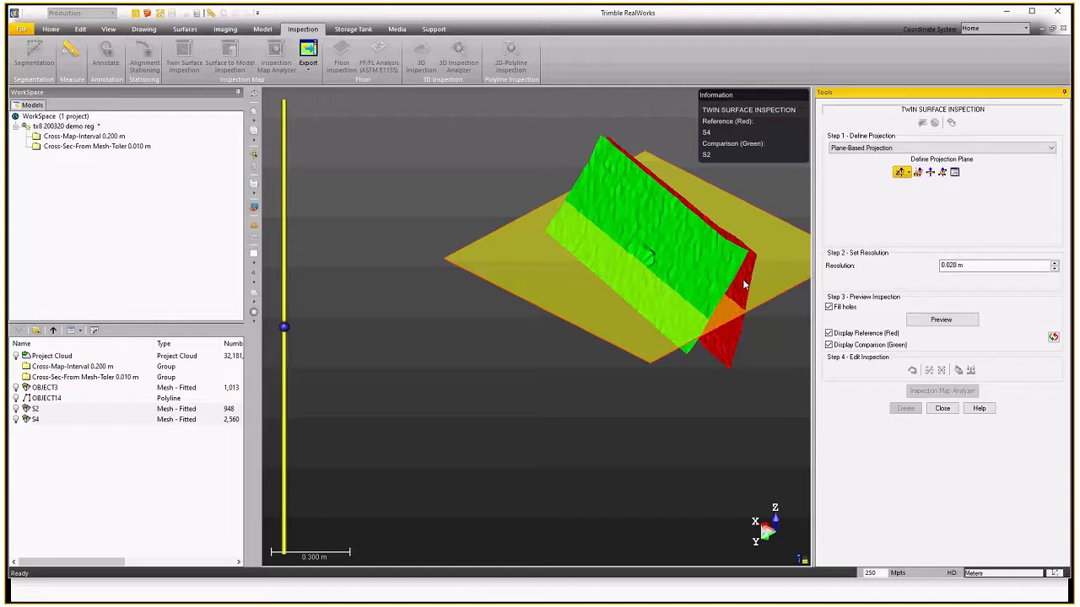
# - Hide the comparison surface and examine the reference surface S4 against the projection plane
pyautogui.click(829, 345)
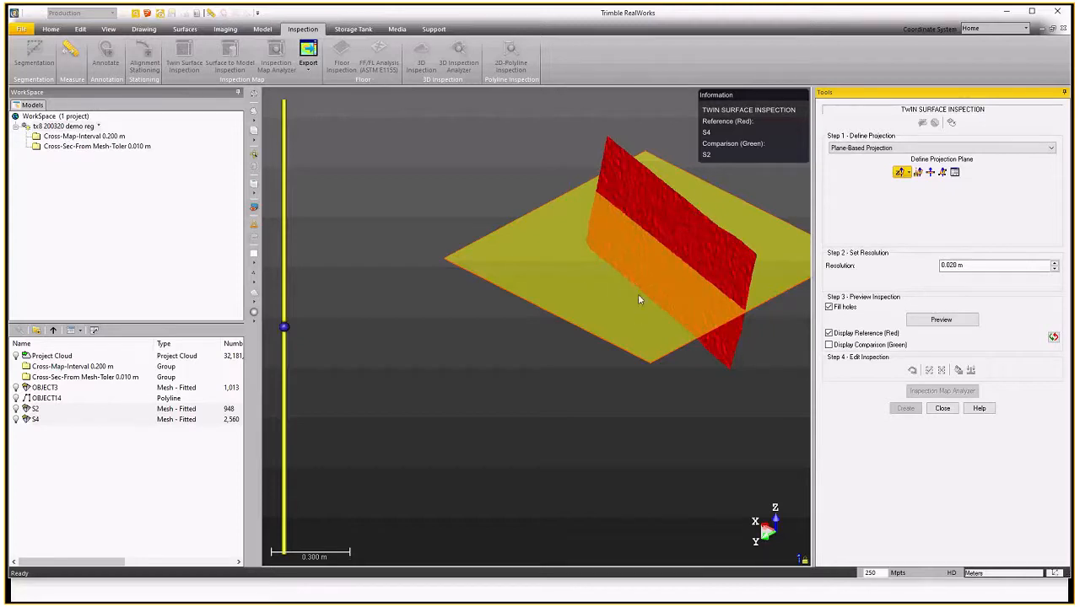
pyautogui.moveTo(637, 284); pyautogui.dragTo(632, 268)
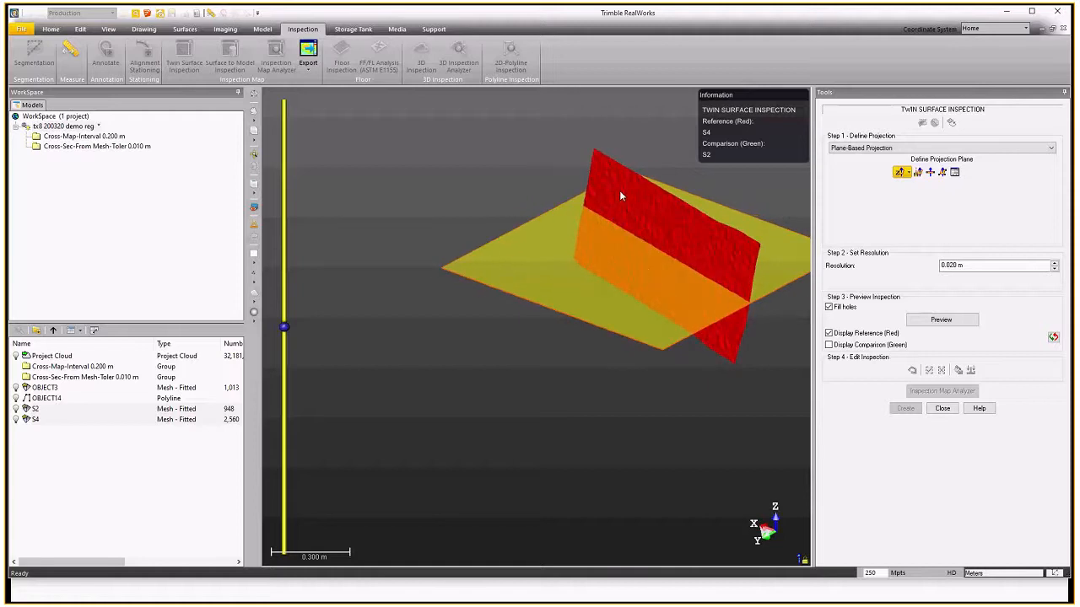
pyautogui.moveTo(657, 228); pyautogui.dragTo(680, 221)
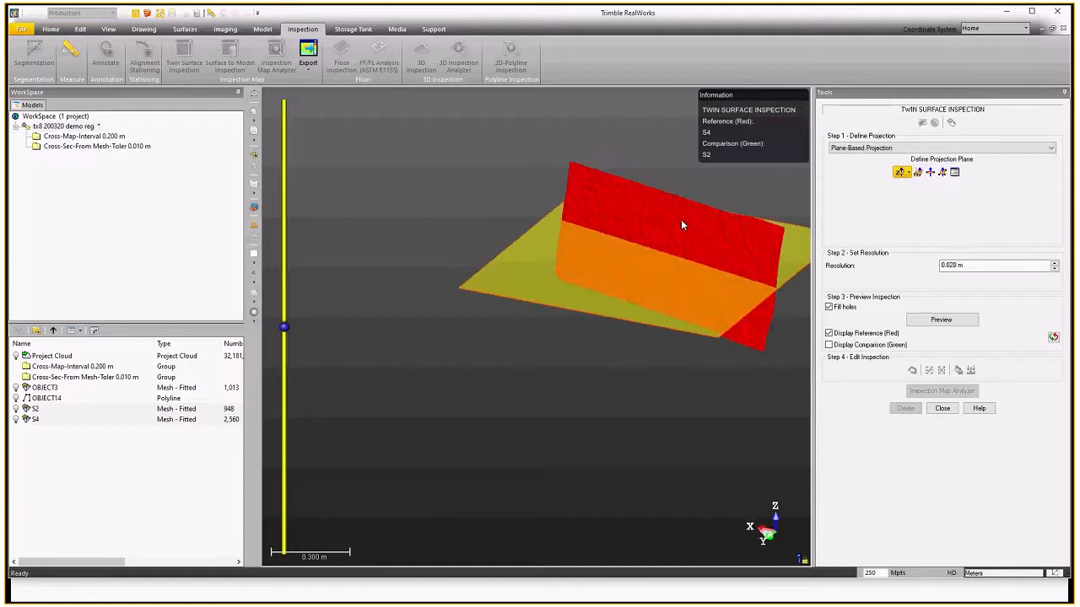
# - Define the projection plane from three points on reference surface S4 and display the comparison surface S2 again
pyautogui.click(942, 172)
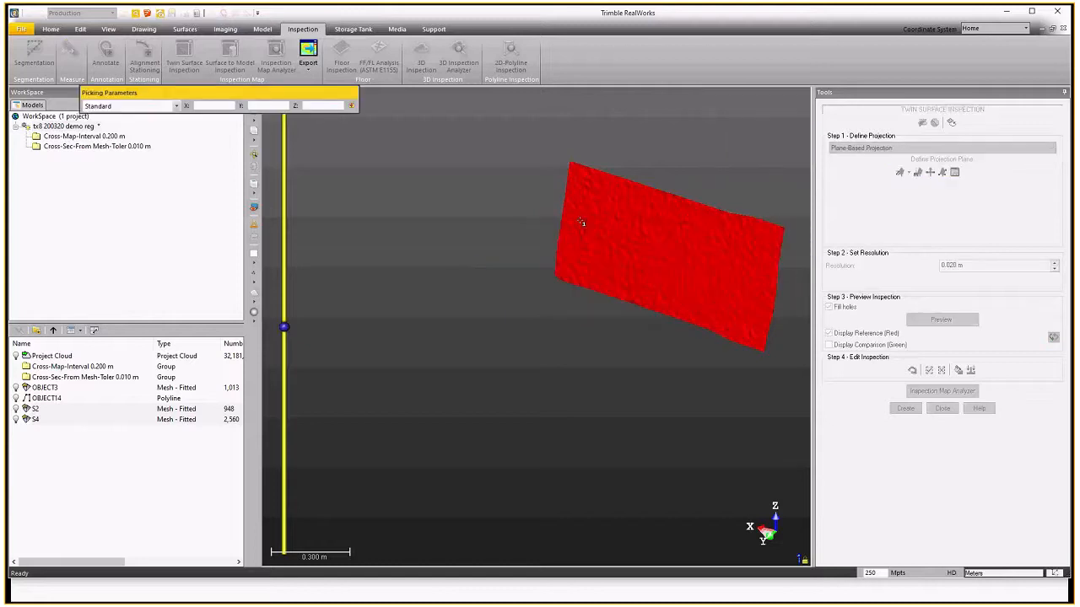
pyautogui.click(590, 182)
pyautogui.click(749, 229)
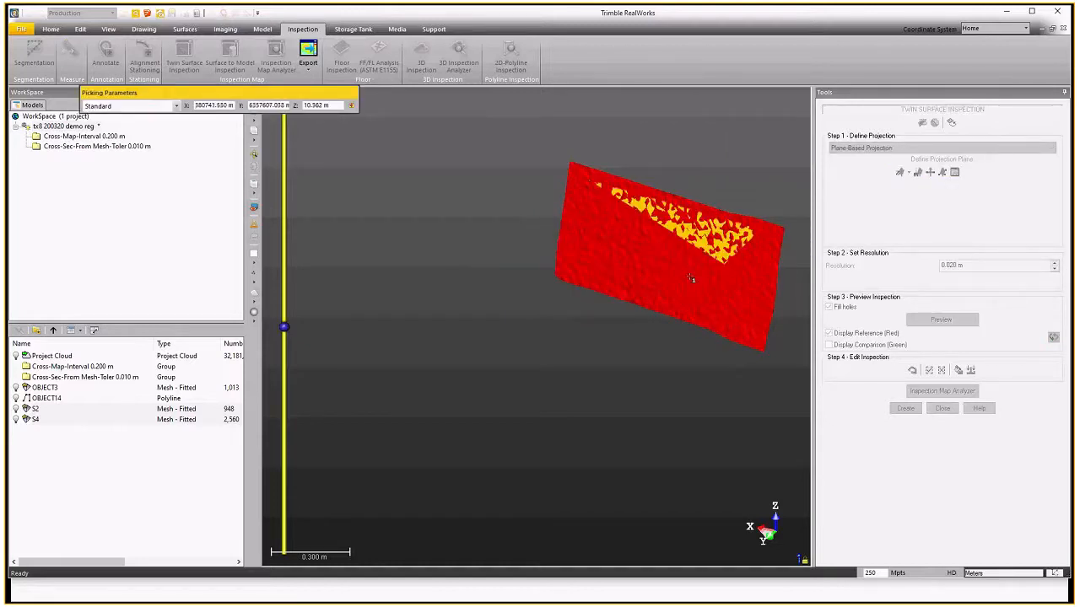
pyautogui.click(652, 298)
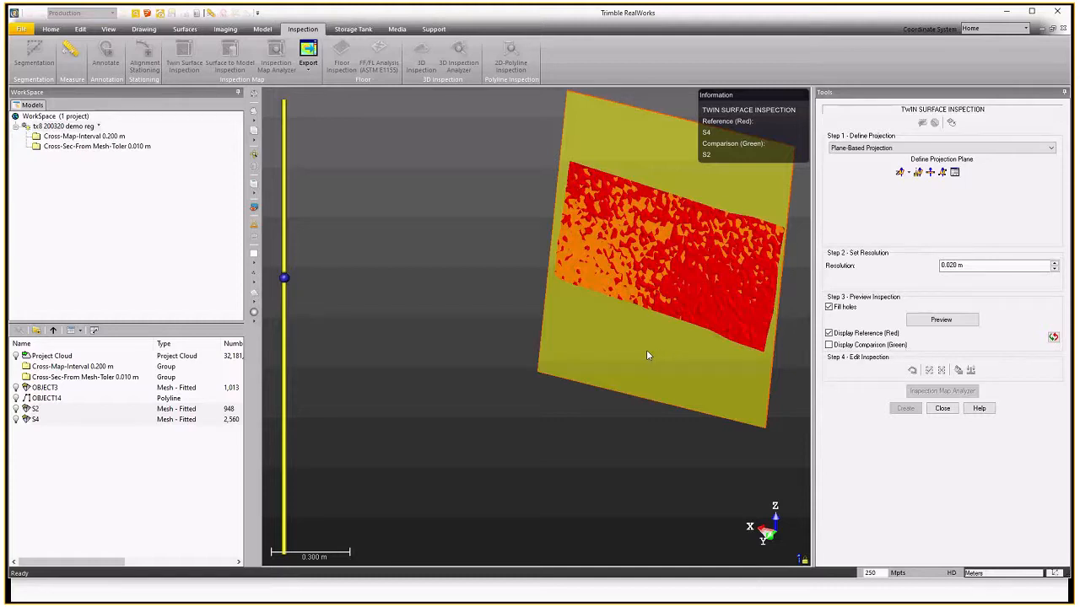
pyautogui.click(829, 345)
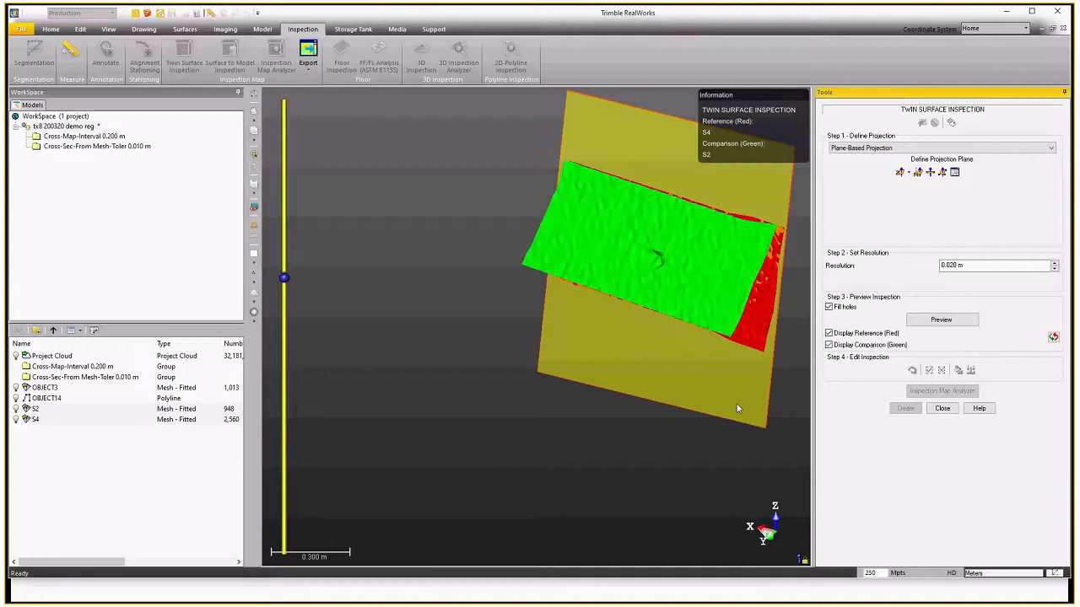
pyautogui.moveTo(736, 409); pyautogui.dragTo(692, 355)
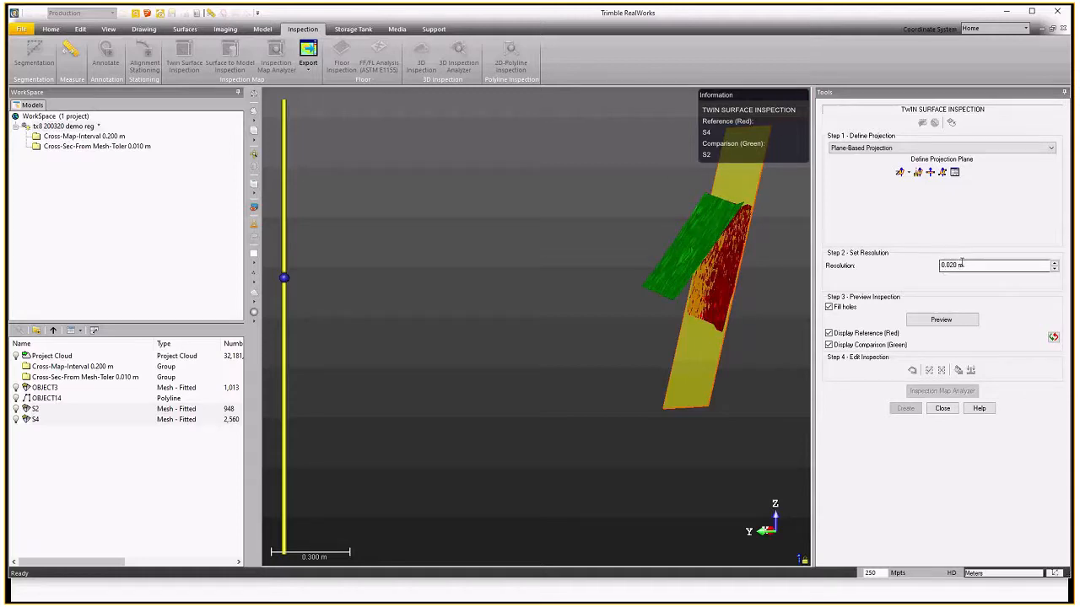
# - Preview the twin surface inspection at 0.020 m resolution and examine the coloured map against both surfaces in 3D
pyautogui.click(940, 322)
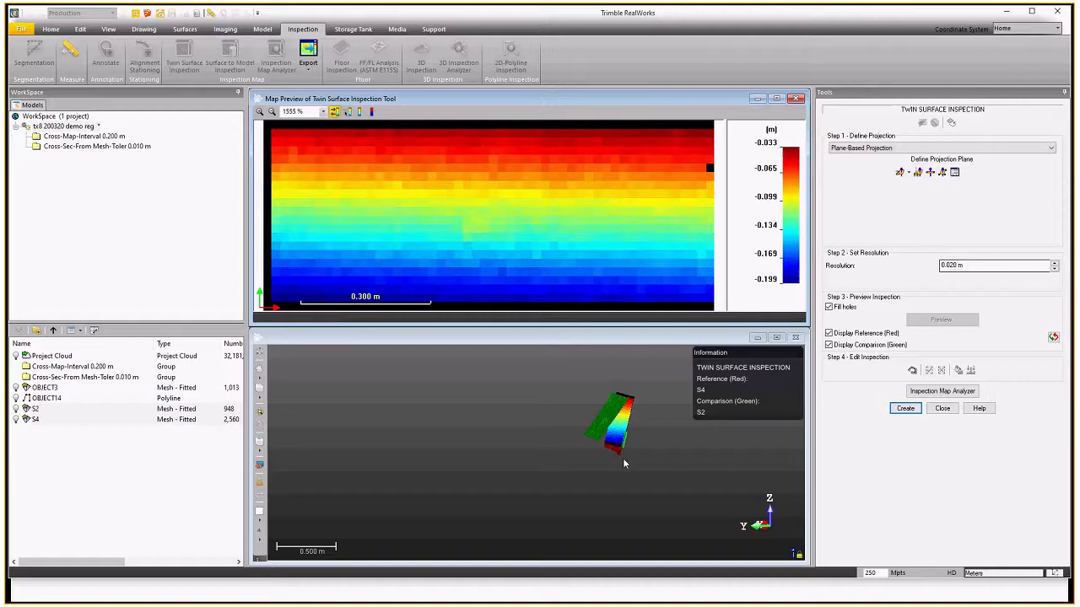
pyautogui.moveTo(603, 442); pyautogui.dragTo(562, 436)
pyautogui.scroll(4, 606, 453)
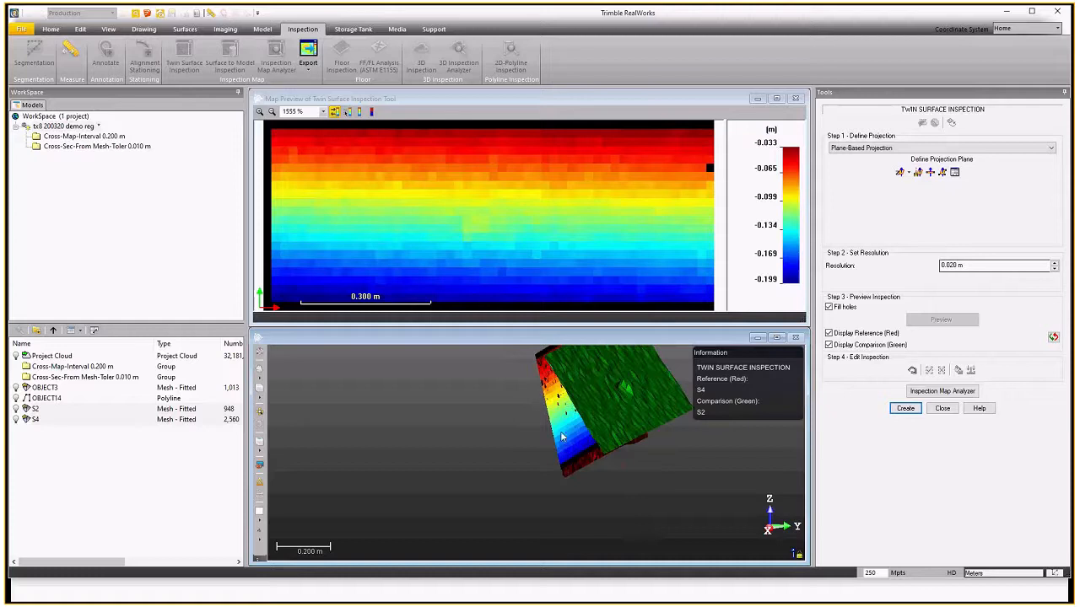
pyautogui.click(906, 411)
pyautogui.scroll(2, 603, 399)
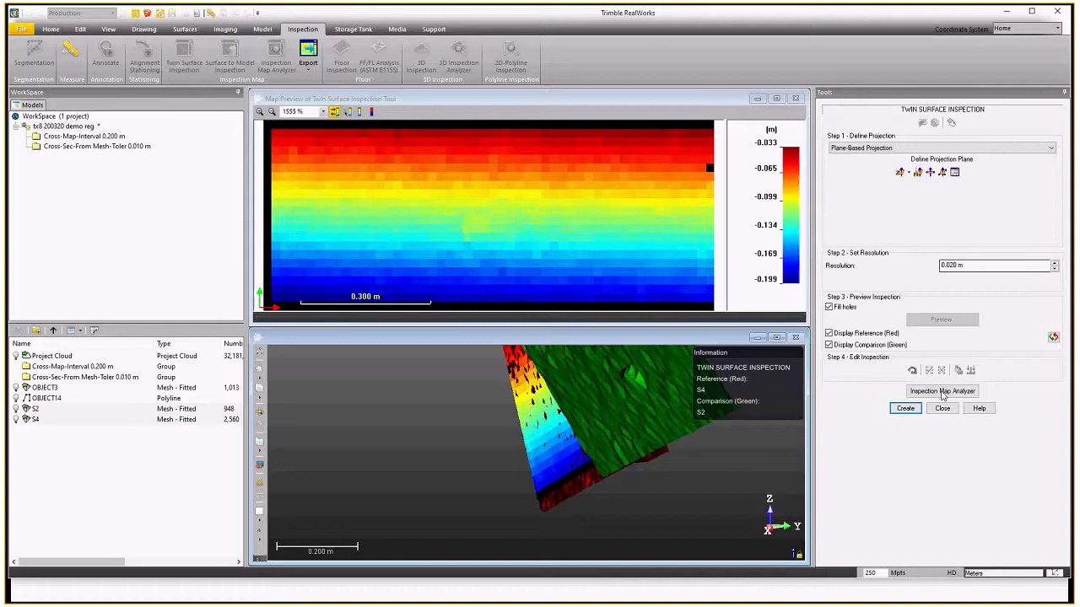
# - Open the preview in the Inspection Map Analyzer, and display the 3D map with multi-slices at a 0.050 m interval
pyautogui.click(942, 407)
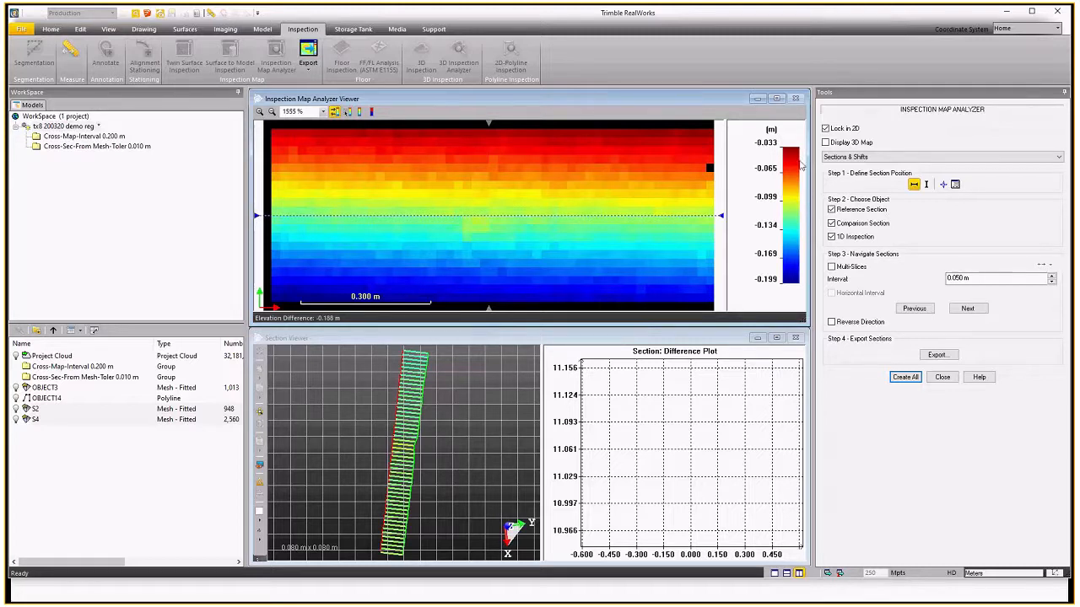
pyautogui.click(825, 142)
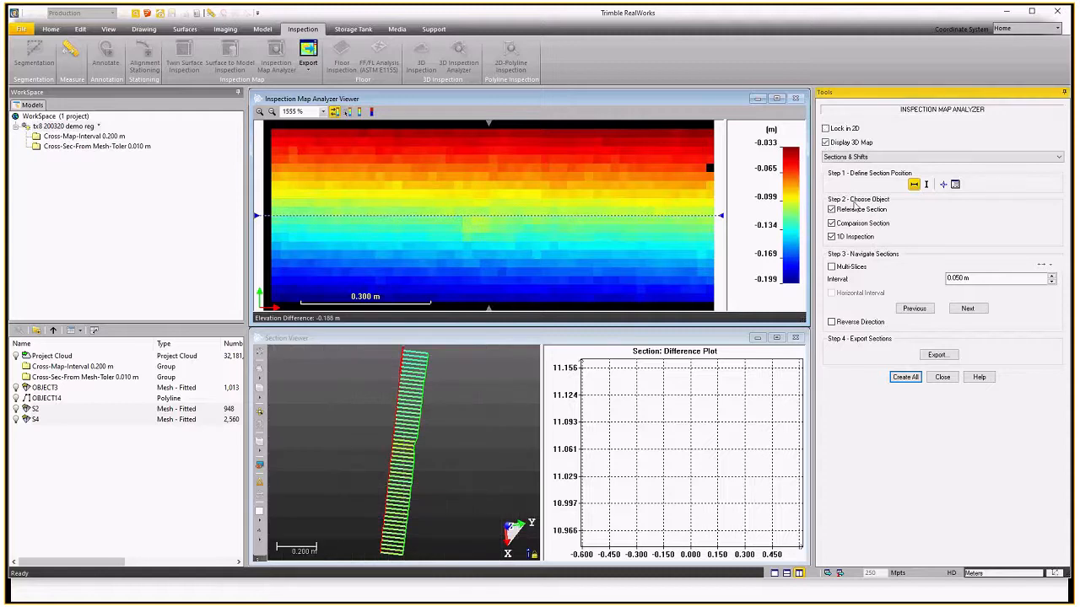
pyautogui.click(832, 266)
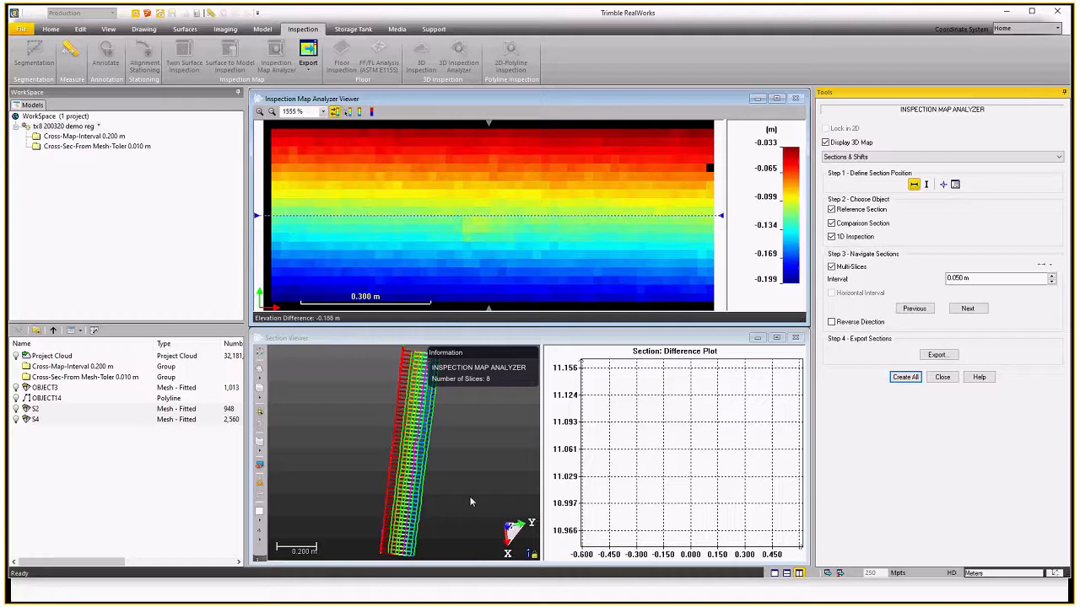
# - Examine the horizontal slices on the 3D map, comparing the reference and comparison sections from several angles and close up
pyautogui.moveTo(471, 502); pyautogui.dragTo(462, 439)
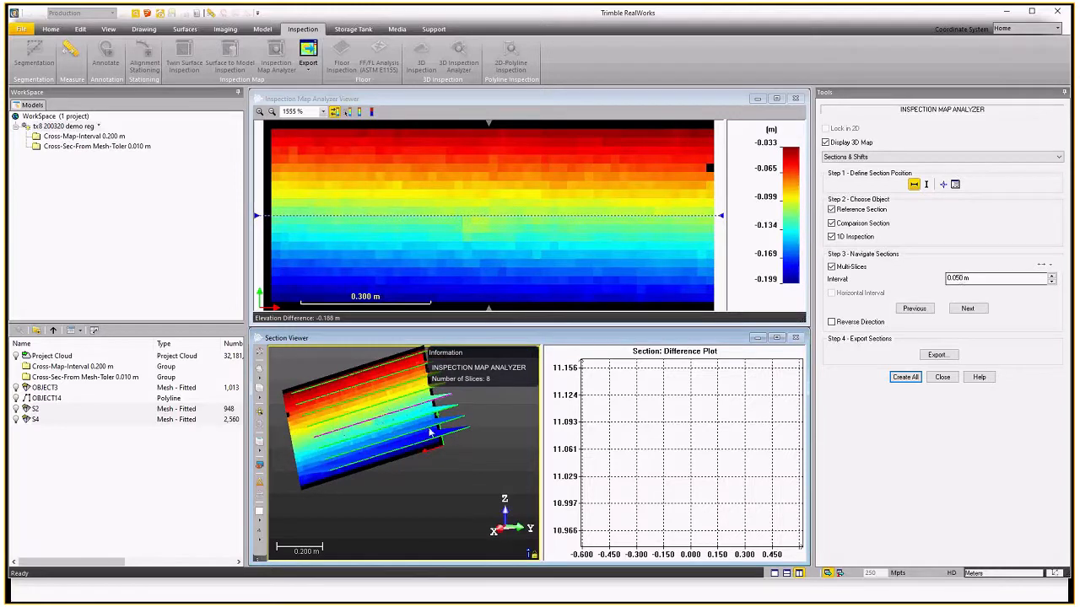
pyautogui.scroll(3, 386, 395)
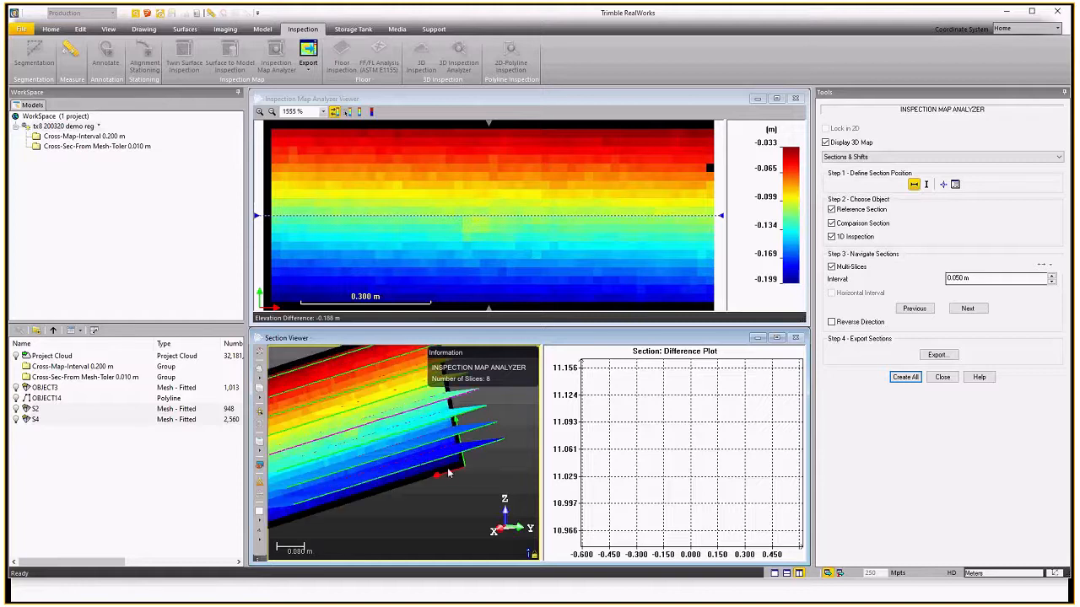
pyautogui.scroll(-4, 447, 470)
pyautogui.moveTo(447, 470); pyautogui.dragTo(398, 466)
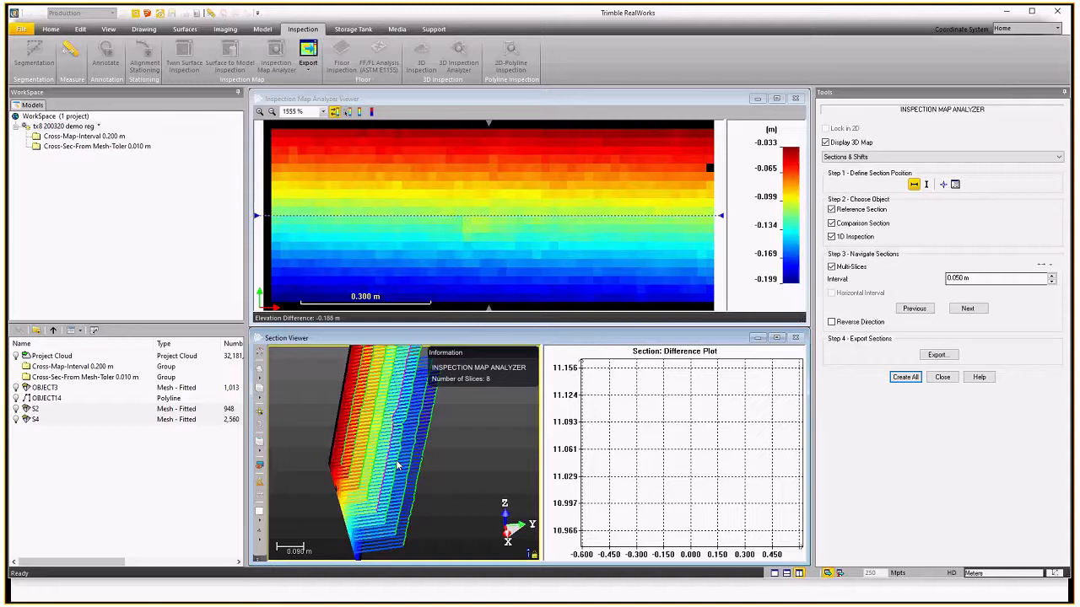
pyautogui.scroll(2, 399, 466)
pyautogui.scroll(1, 403, 437)
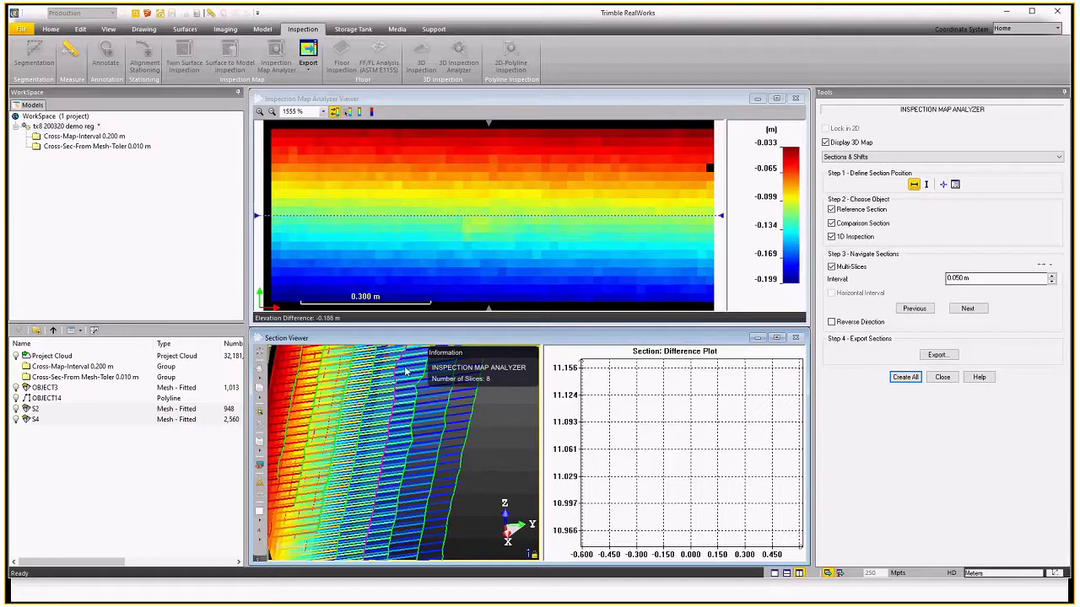
pyautogui.scroll(2, 415, 441)
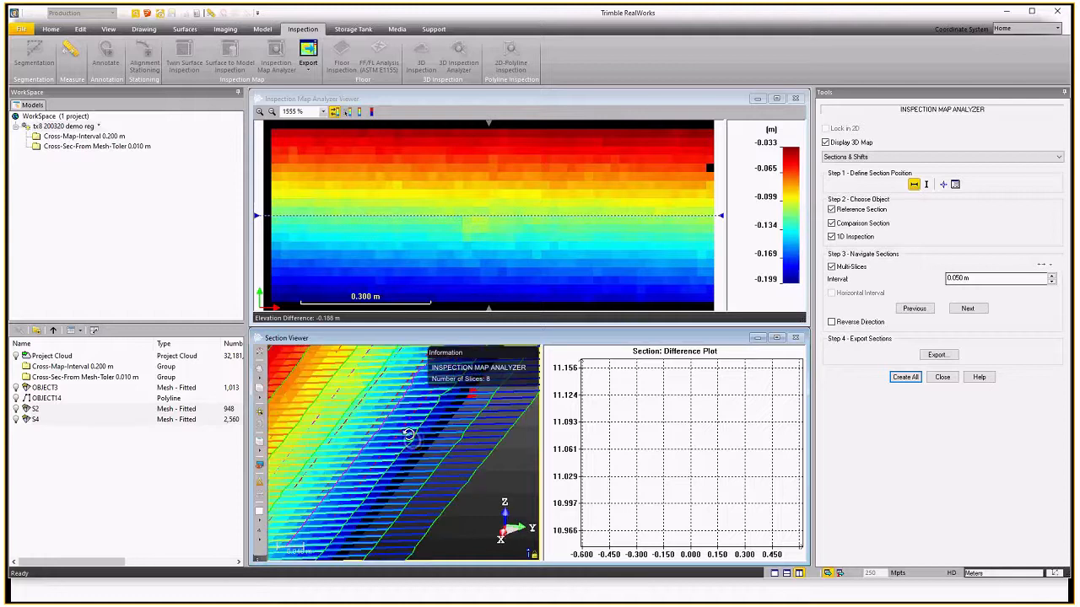
pyautogui.scroll(-2, 412, 440)
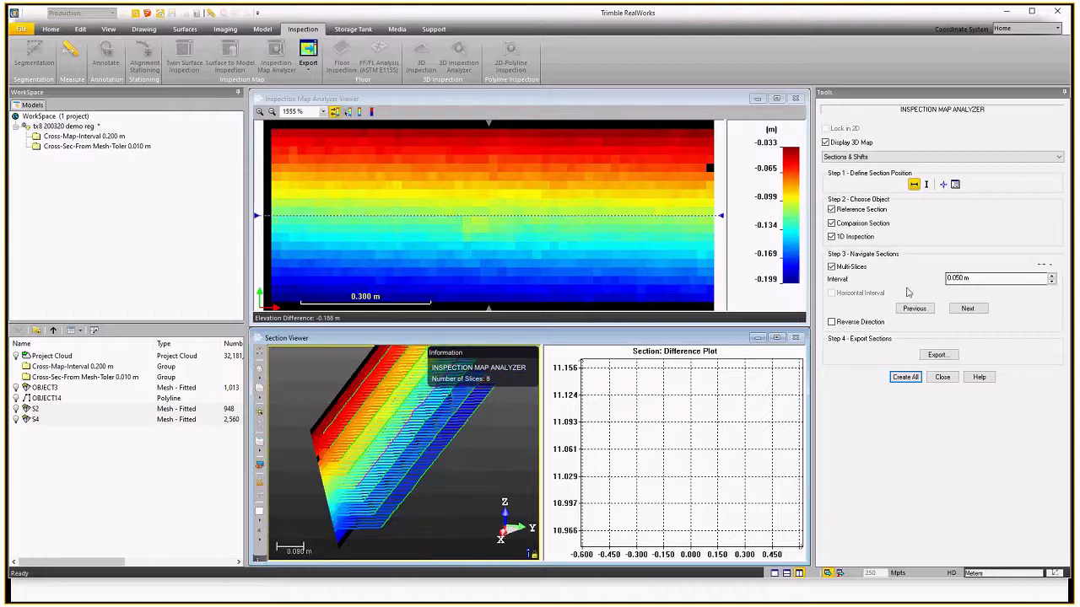
# - Switch the slices to the vertical direction and step through the sections forward and back
pyautogui.click(927, 185)
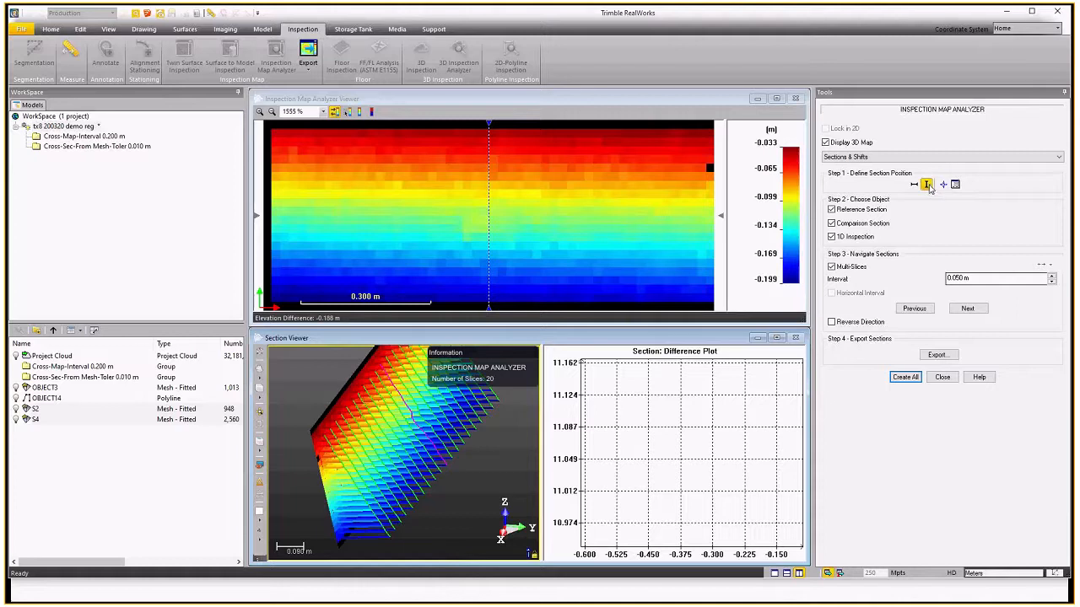
pyautogui.click(970, 309)
pyautogui.click(971, 311)
pyautogui.click(919, 309)
pyautogui.click(921, 308)
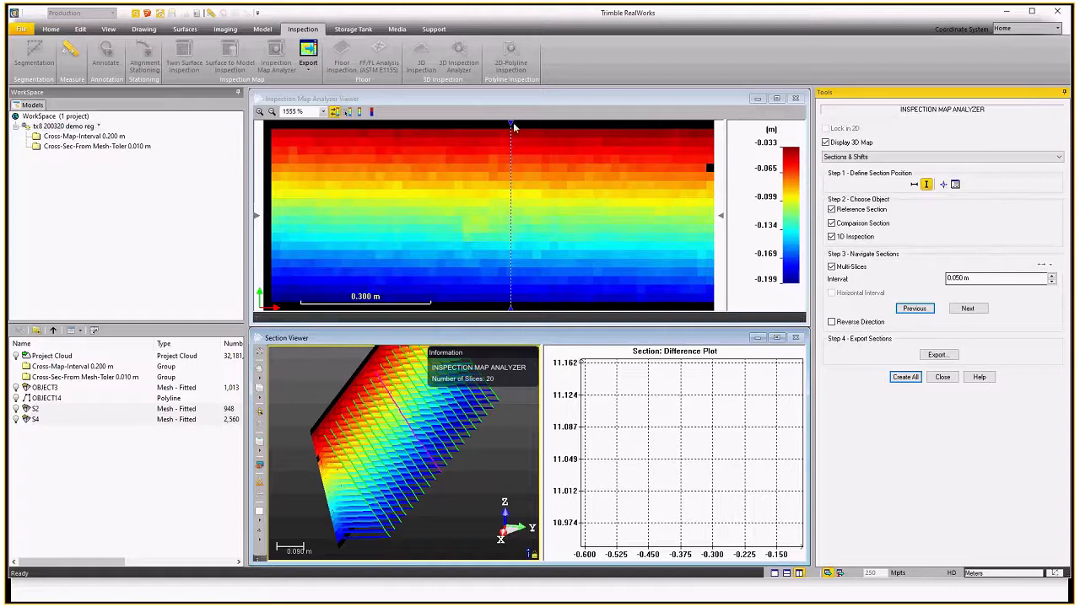
# - Move the vertical section line to just short of the map's middle and check its slider position definition
pyautogui.moveTo(512, 125); pyautogui.dragTo(473, 126)
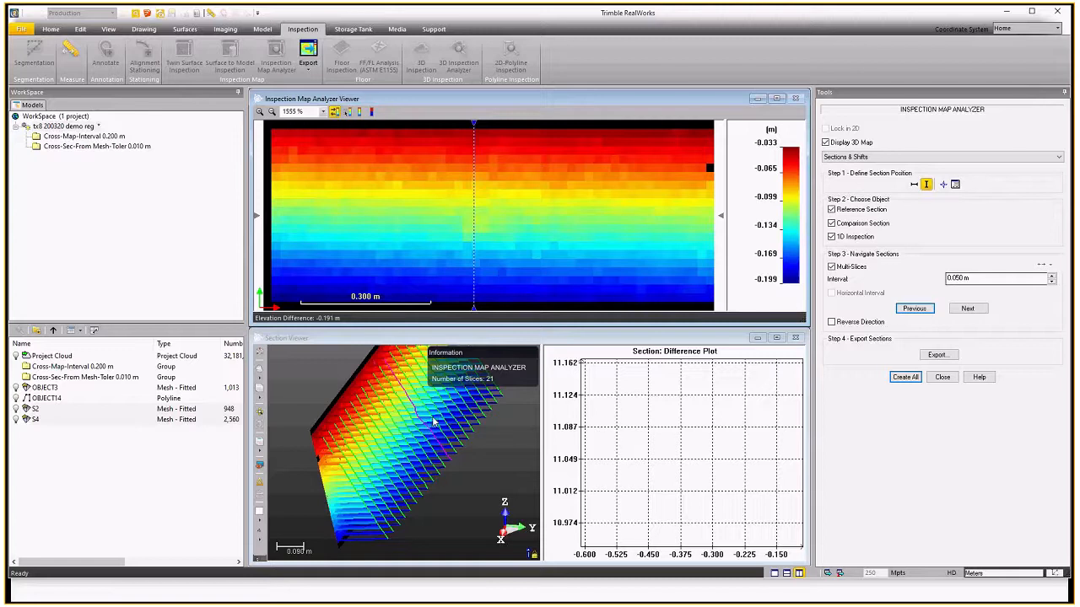
pyautogui.click(955, 184)
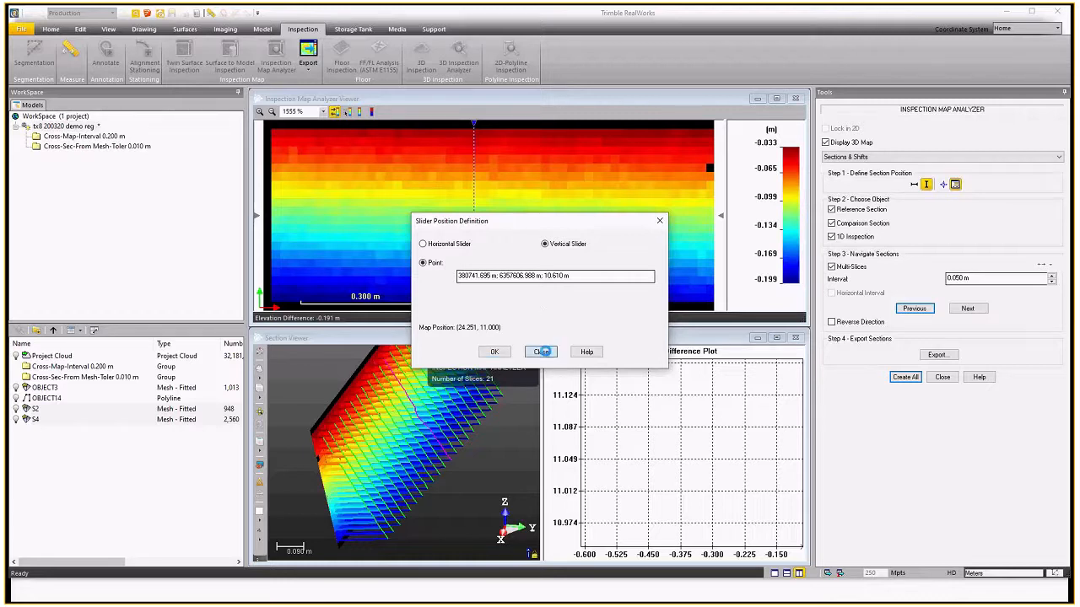
pyautogui.click(543, 352)
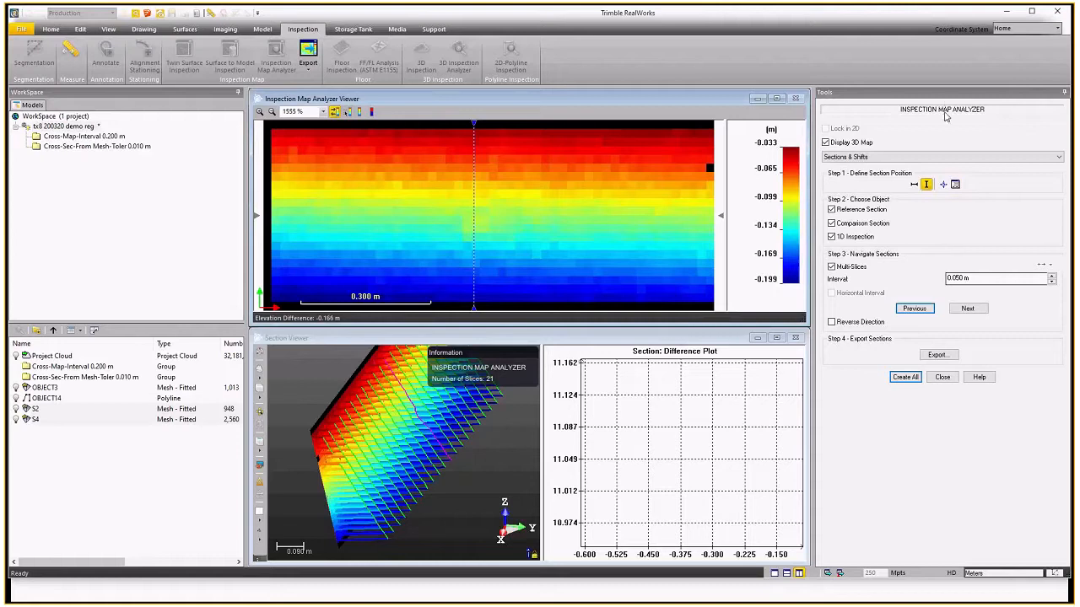
# - Close the Inspection Map Analyzer and the Twin Surface Inspection without creating the inspection map
pyautogui.click(943, 377)
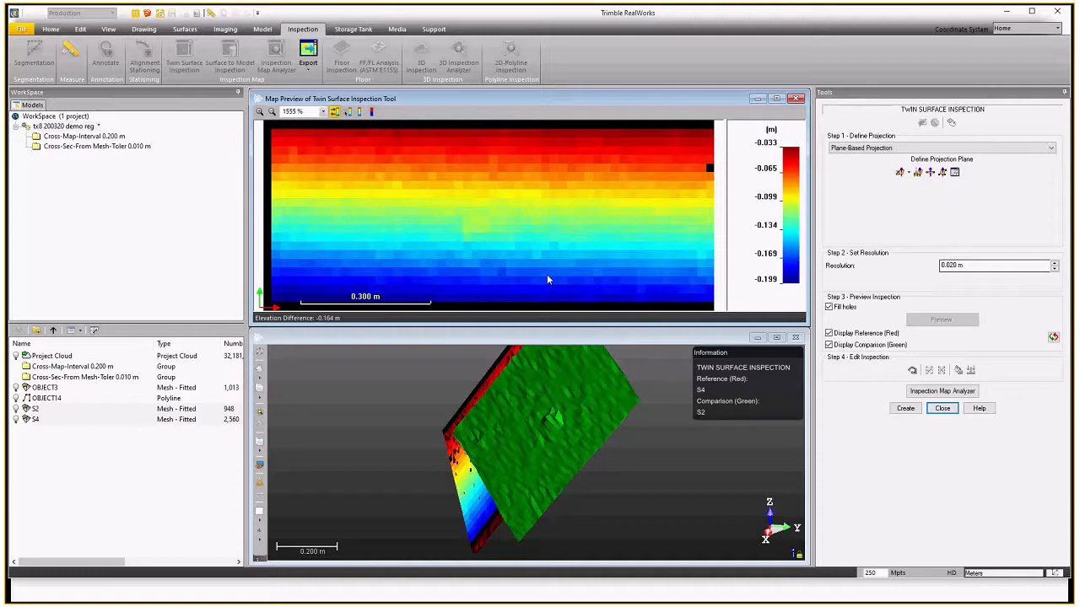
pyautogui.click(942, 408)
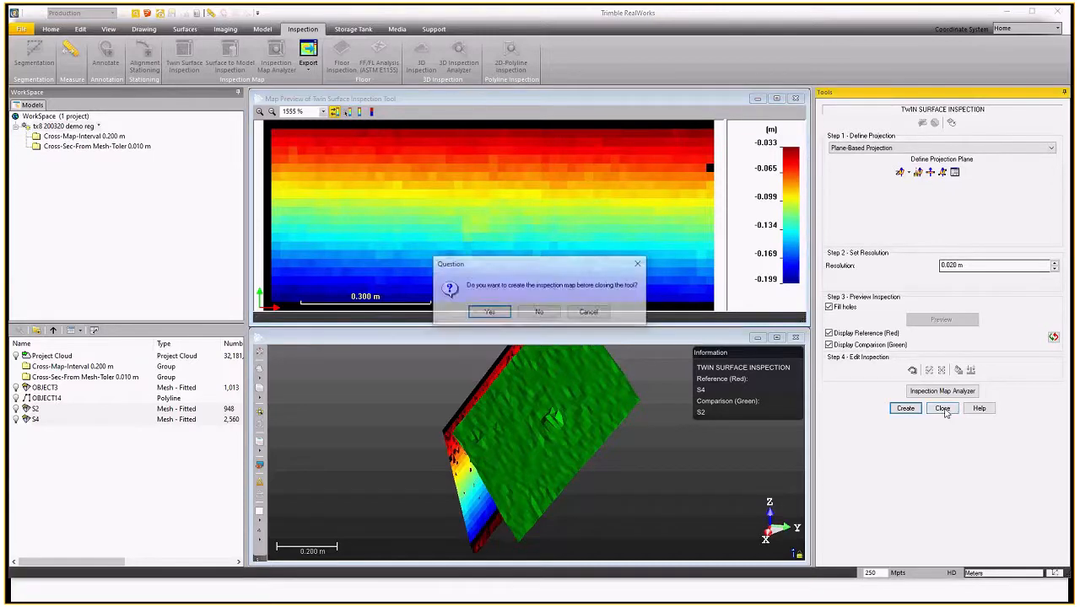
pyautogui.click(542, 312)
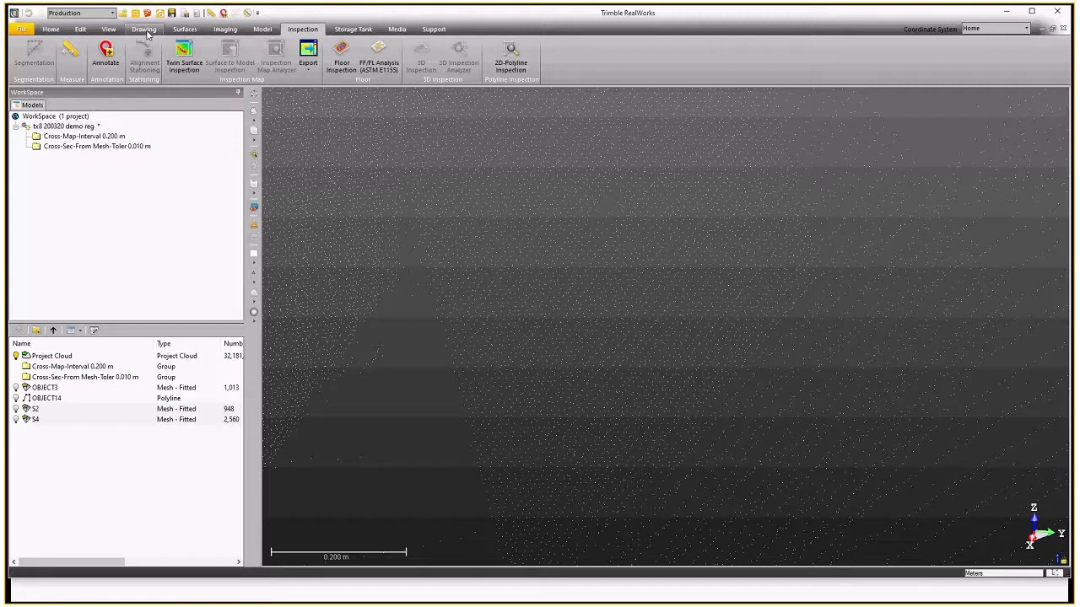
# - Select the project cloud and show it from the top, framed on the driveway and parked vehicles
pyautogui.click(81, 357)
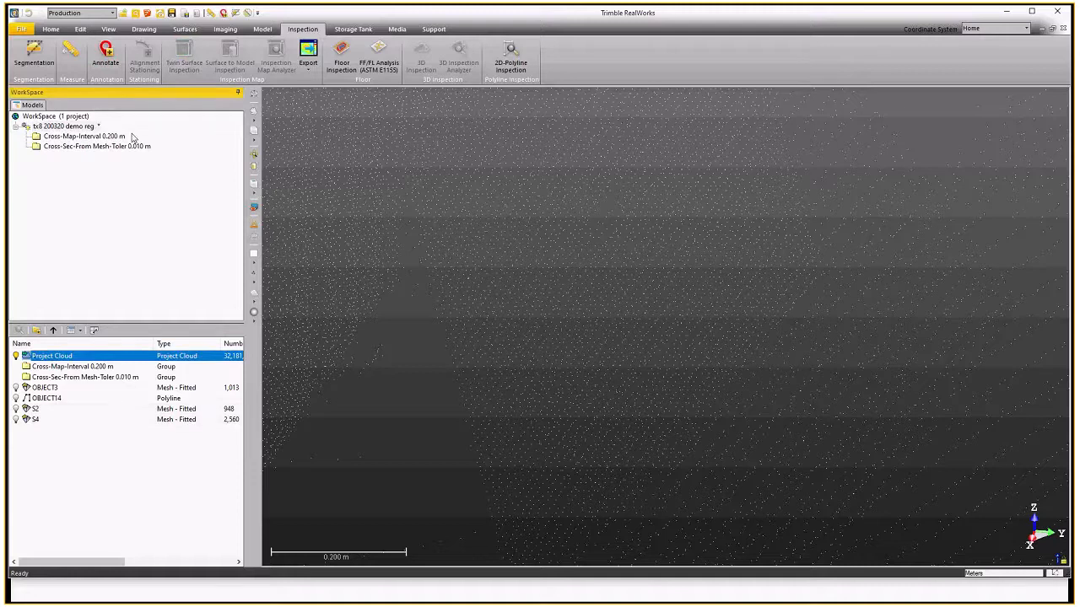
pyautogui.click(143, 29)
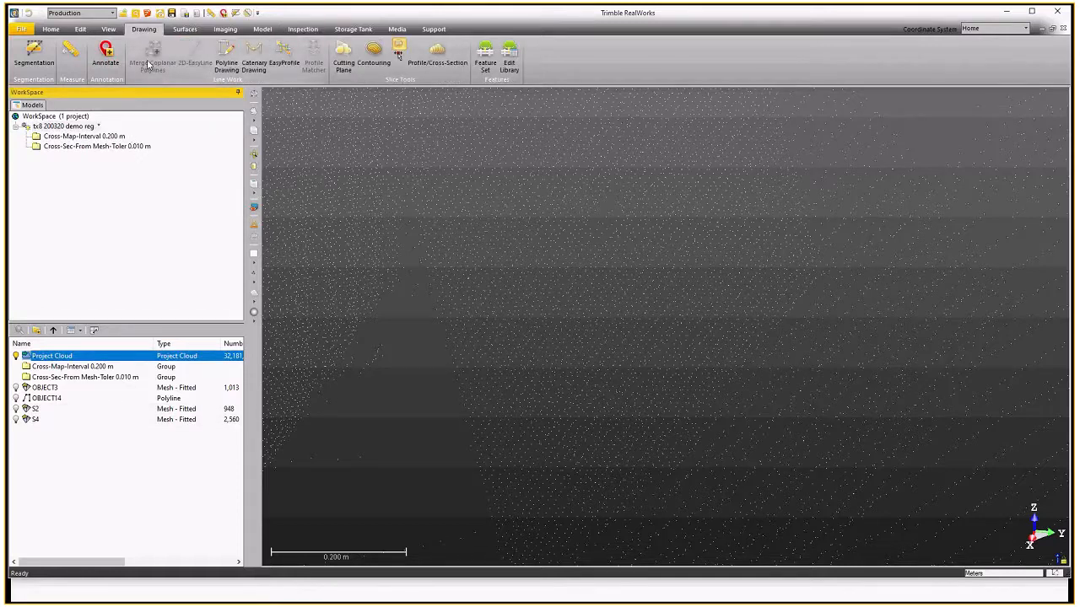
pyautogui.click(108, 29)
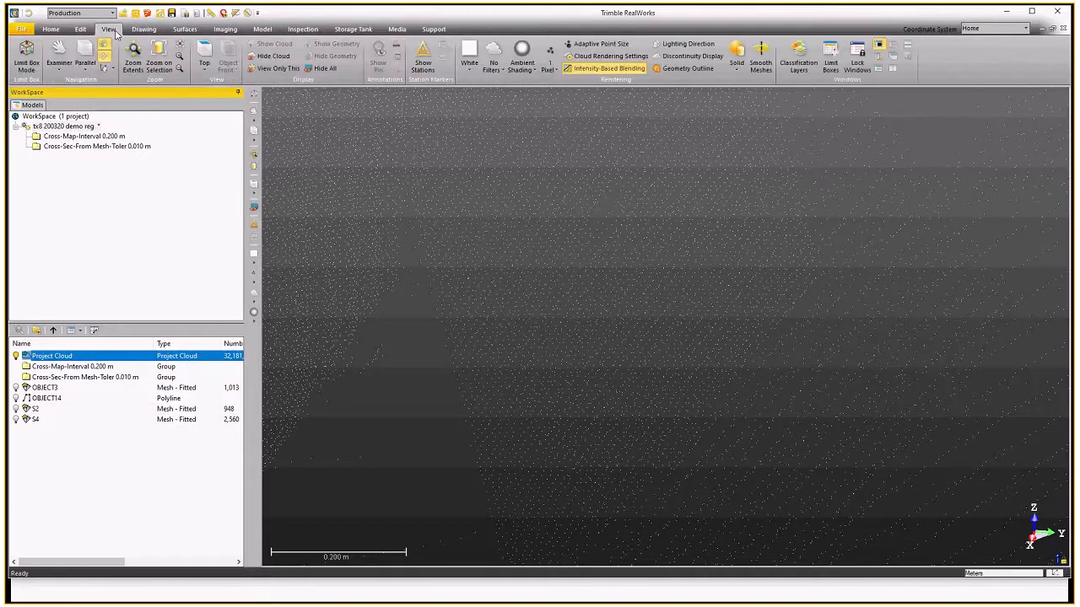
pyautogui.click(209, 53)
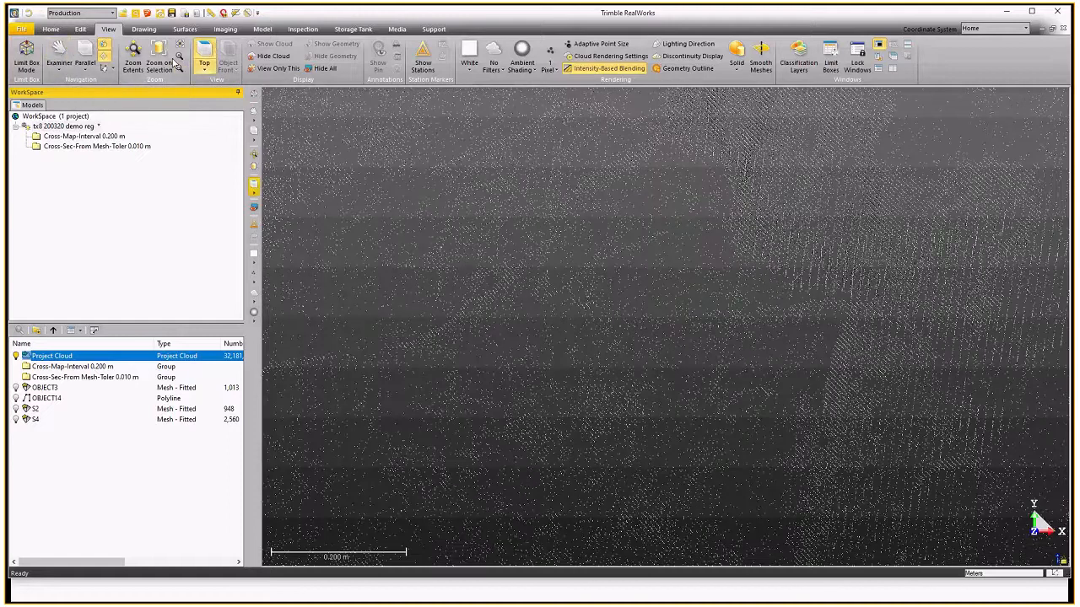
pyautogui.click(171, 64)
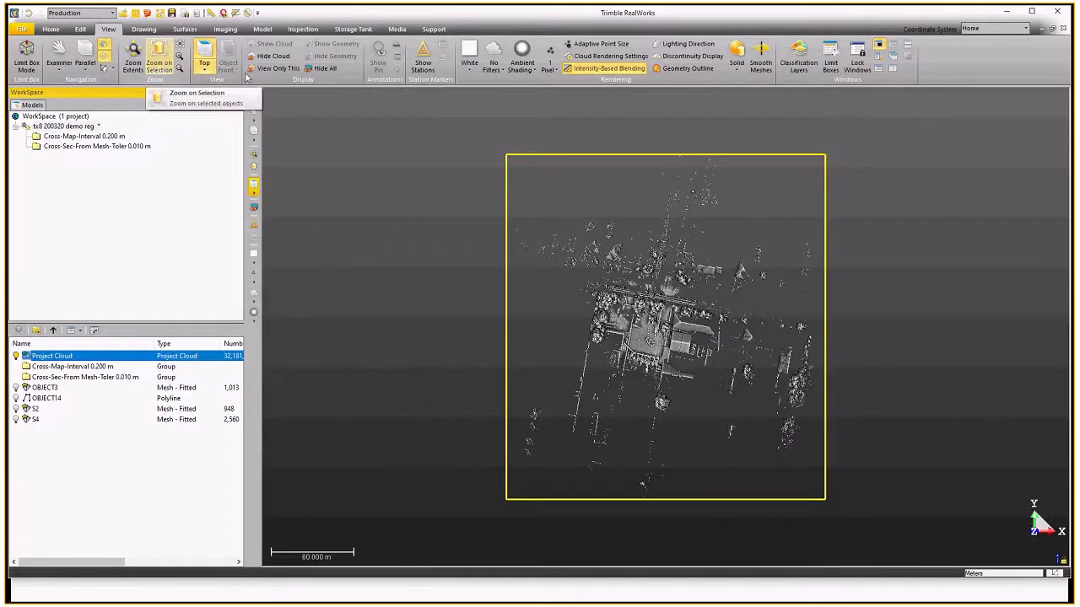
pyautogui.scroll(3, 665, 331)
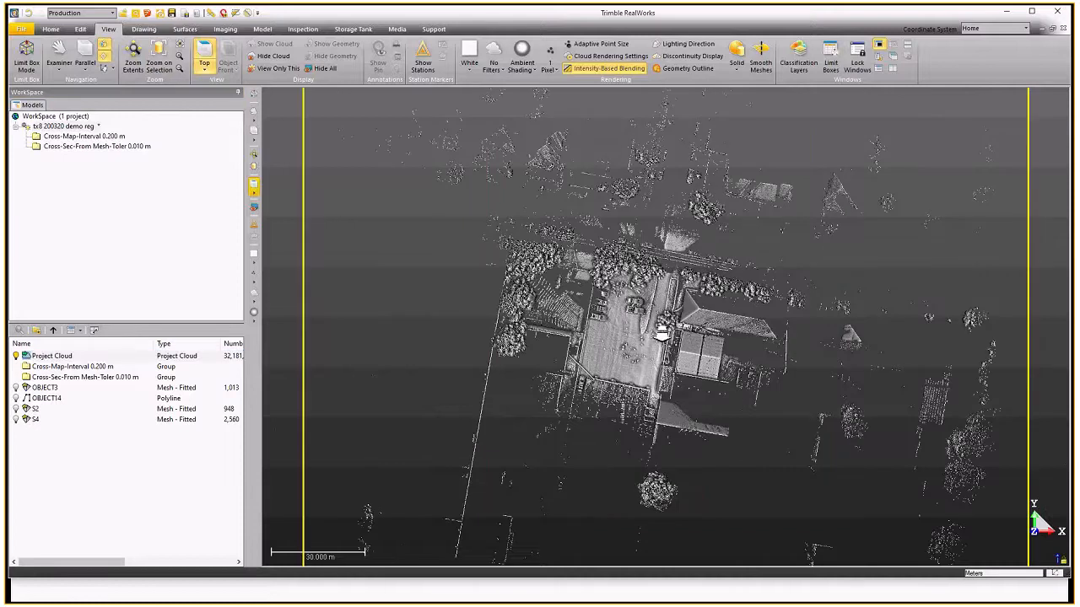
pyautogui.scroll(5, 662, 333)
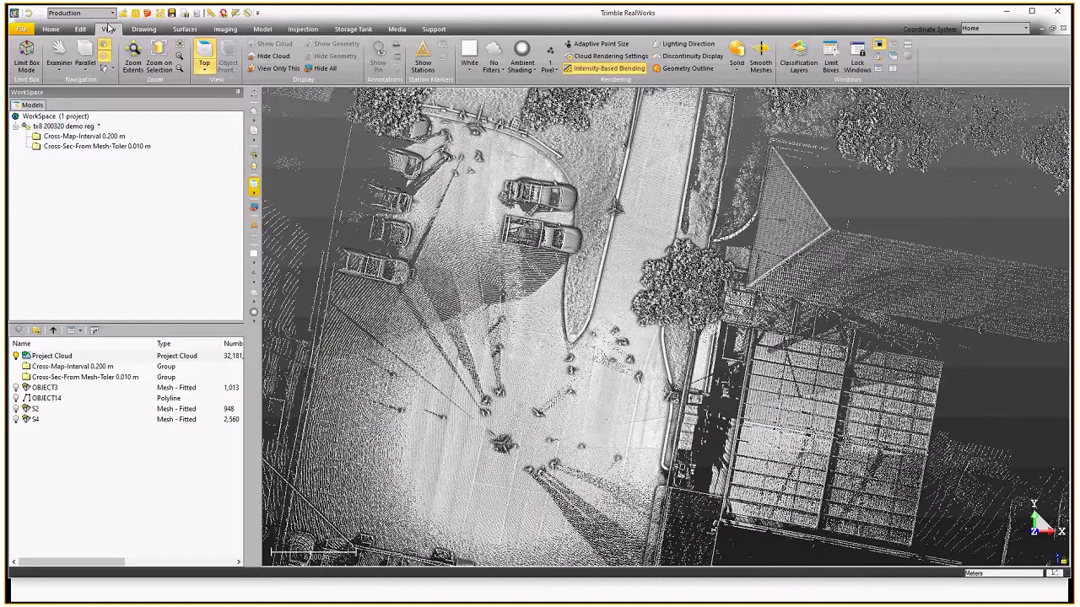
# - Start EasyProfile on the project cloud and segment the points down to a narrow strip along the driveway's kerb beside the planted bed
pyautogui.click(59, 55)
pyautogui.click(699, 532)
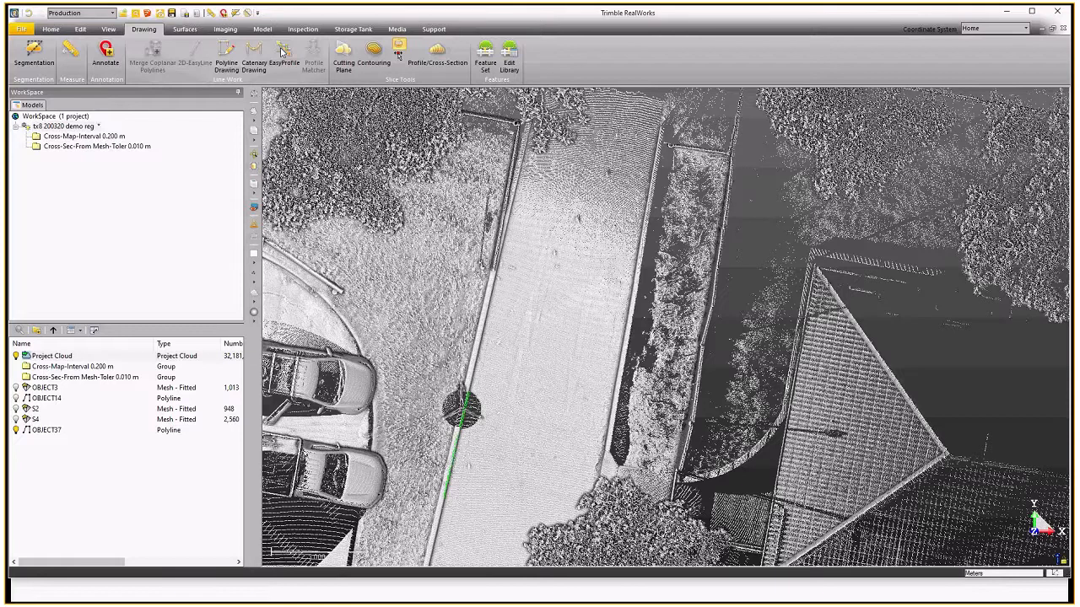
pyautogui.click(282, 52)
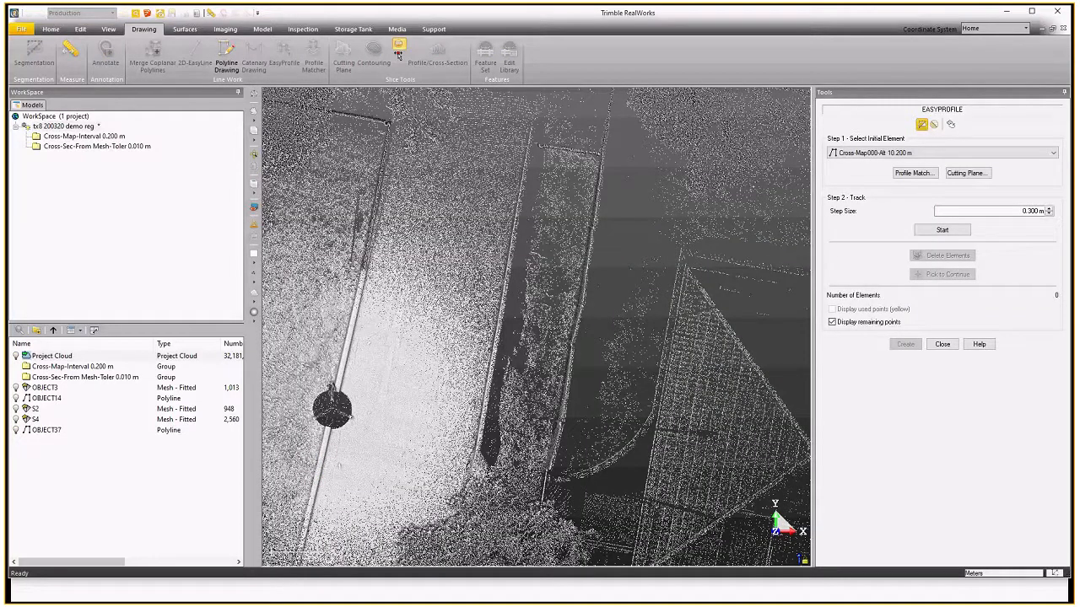
pyautogui.click(398, 51)
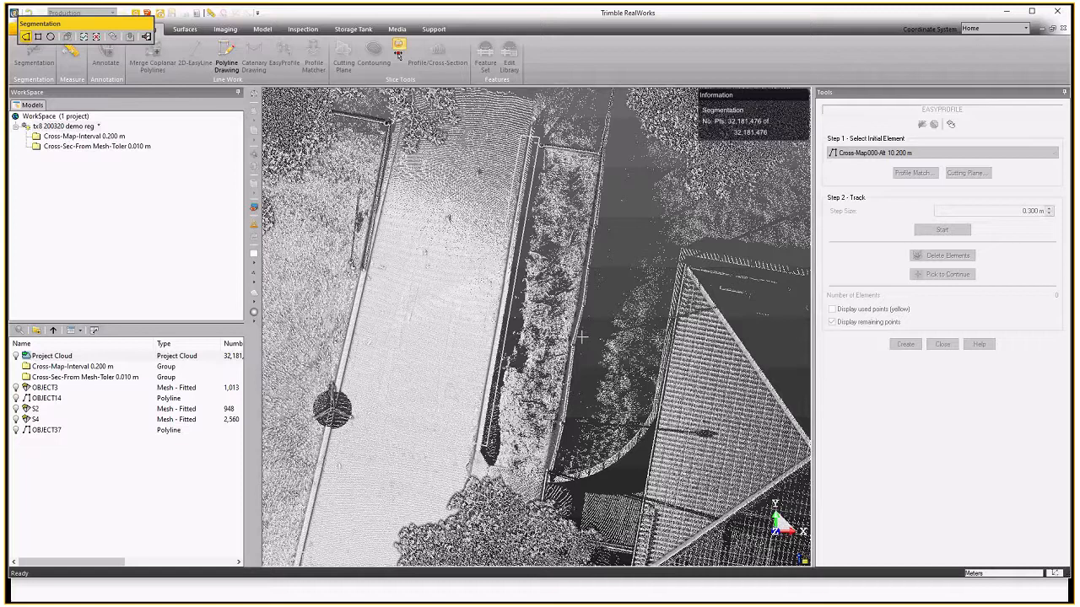
pyautogui.click(83, 37)
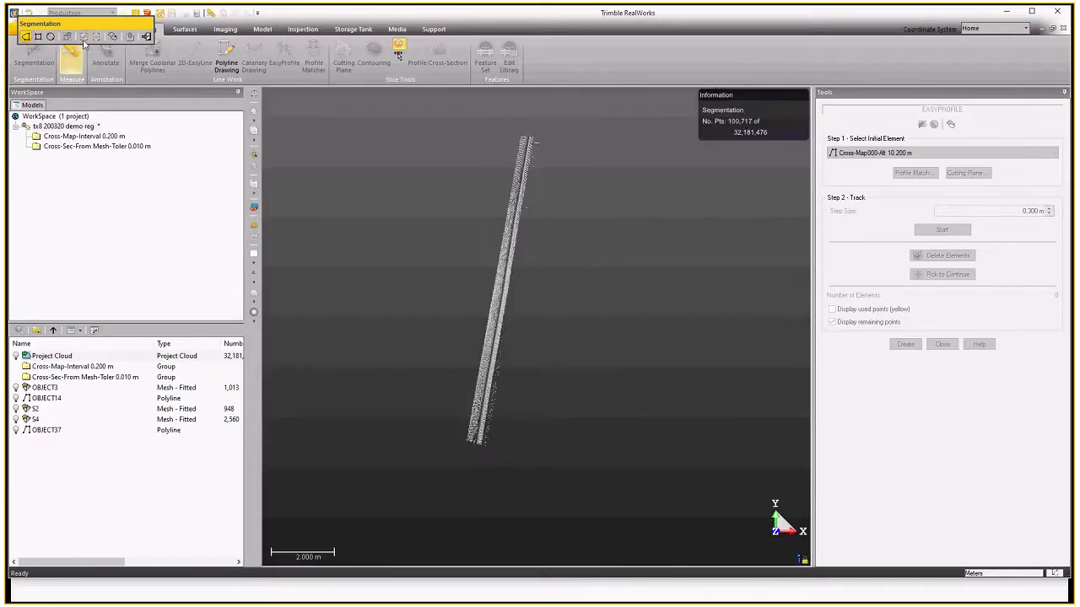
pyautogui.click(146, 37)
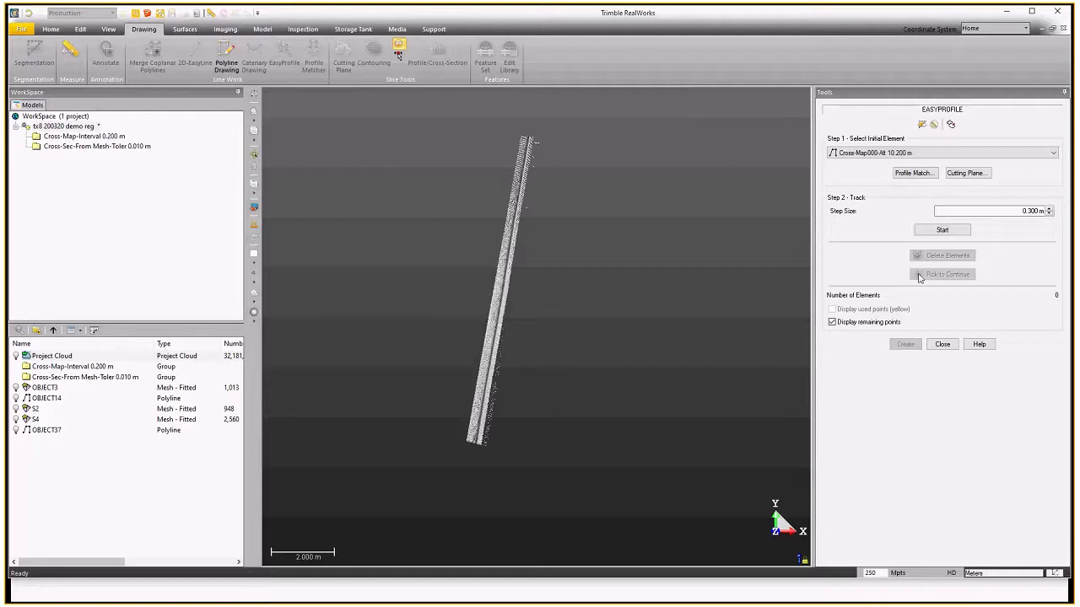
# - Open the Cutting Plane tool from EasyProfile and isolate a short rectangular piece of the kerb with a polygon segmentation
pyautogui.click(976, 177)
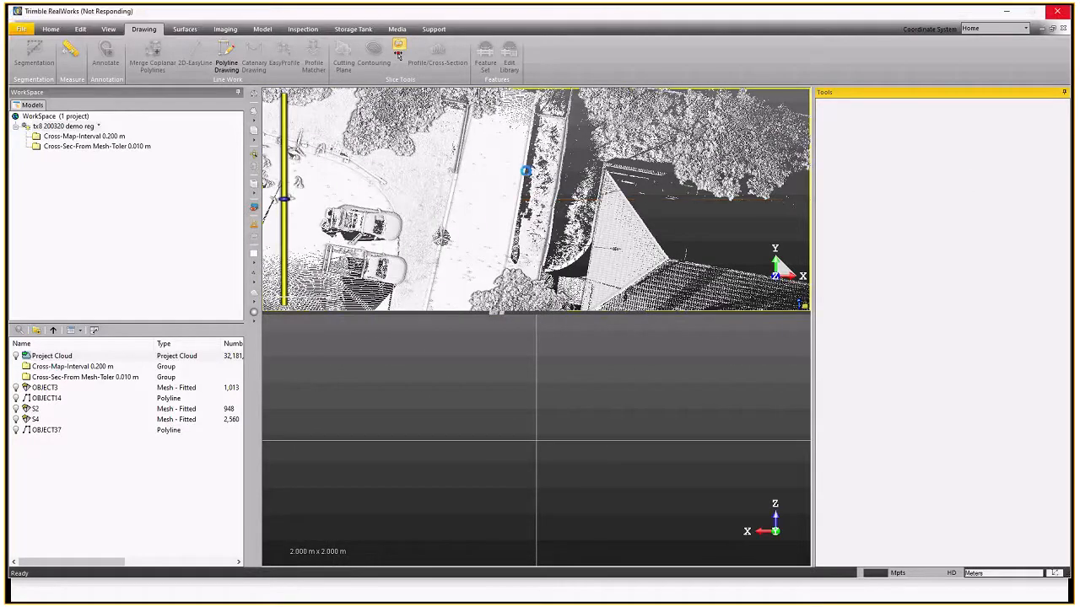
pyautogui.scroll(5, 527, 175)
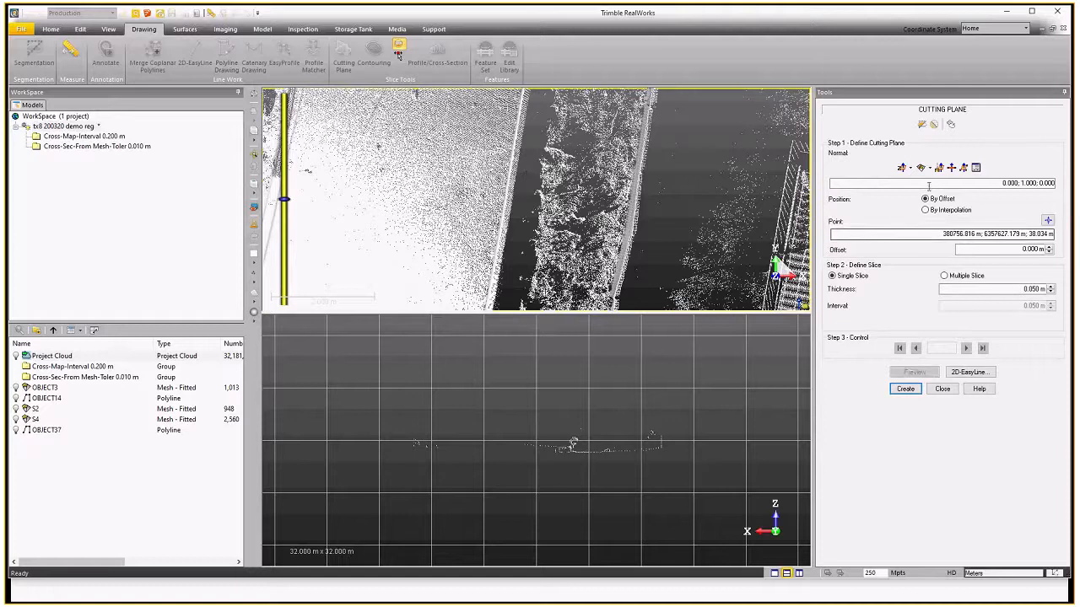
pyautogui.click(922, 124)
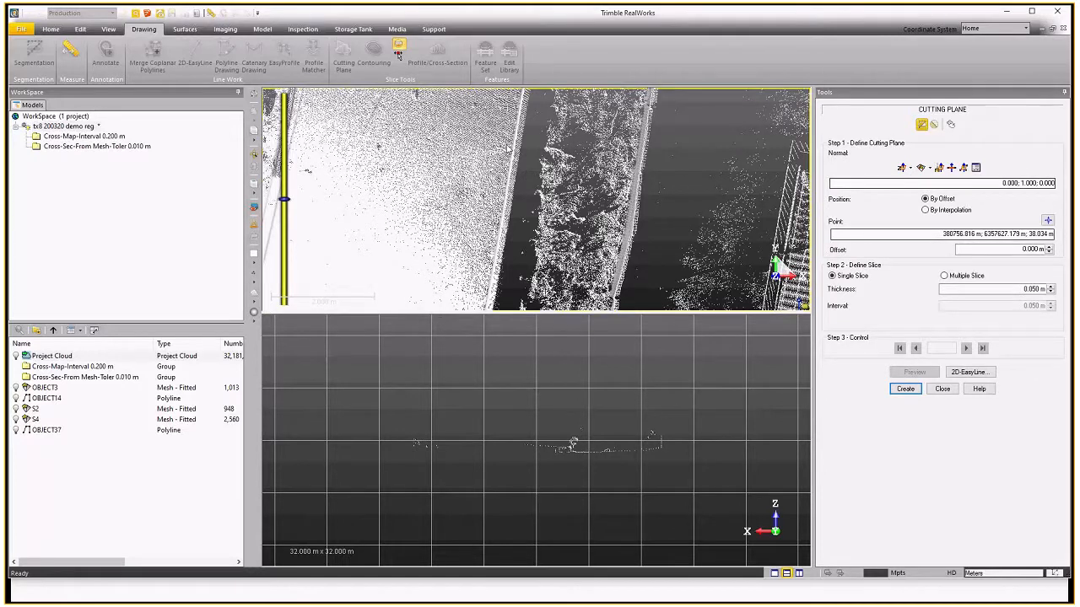
pyautogui.click(399, 54)
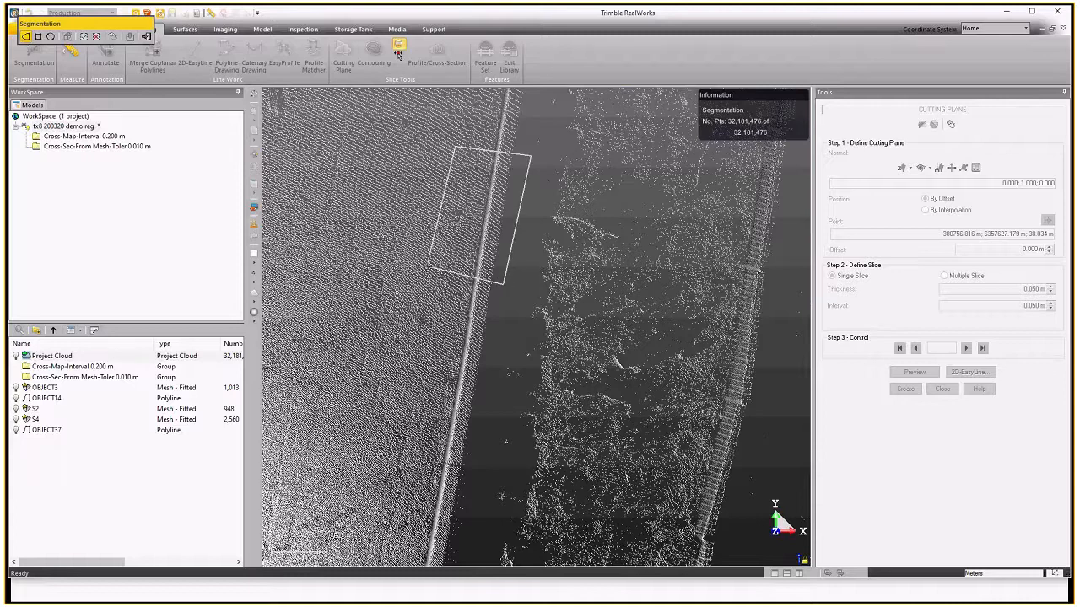
pyautogui.click(83, 37)
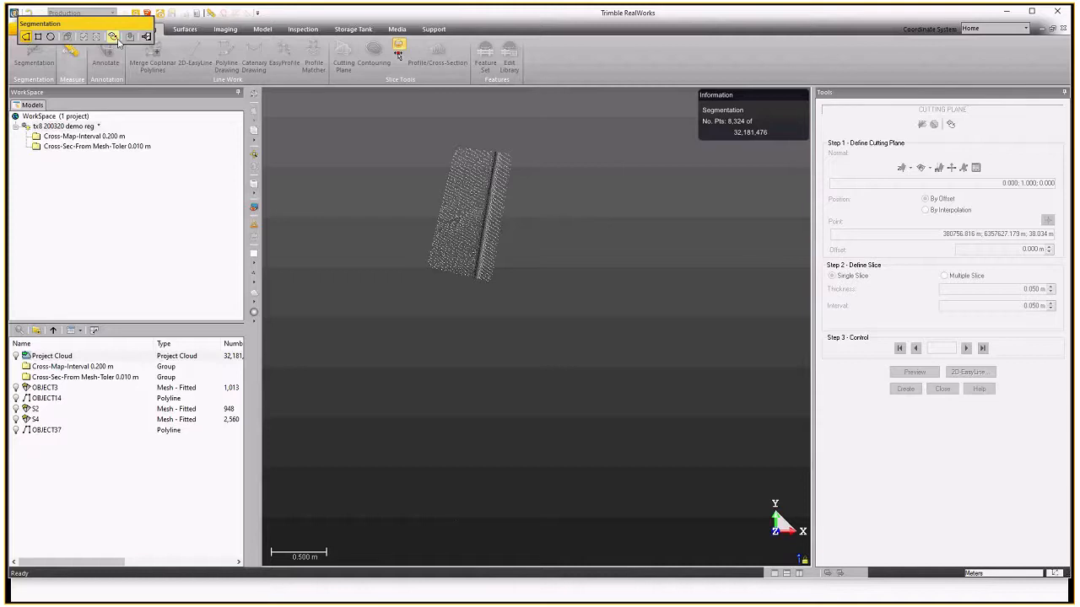
pyautogui.click(112, 36)
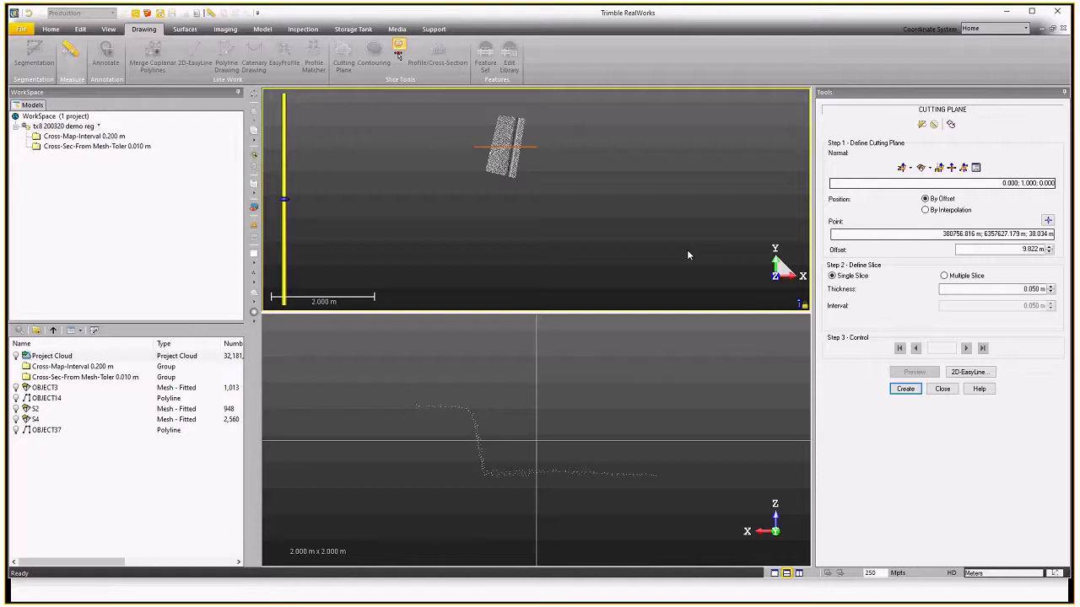
# - Define the cutting plane across the kerb by fitting its normal to the isolated kerb points
pyautogui.click(922, 167)
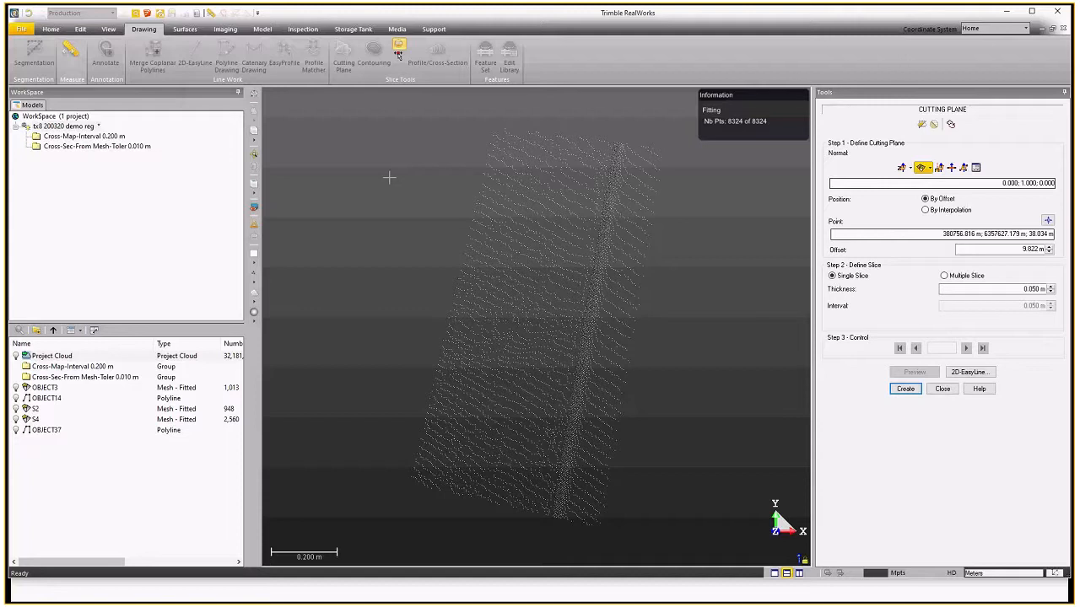
pyautogui.click(592, 191)
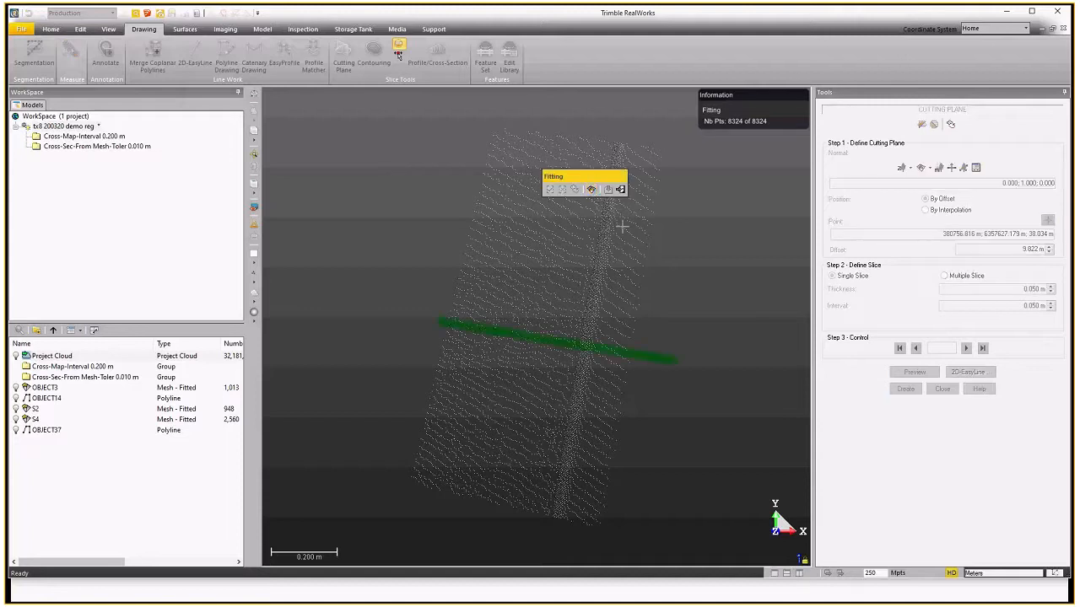
pyautogui.click(620, 189)
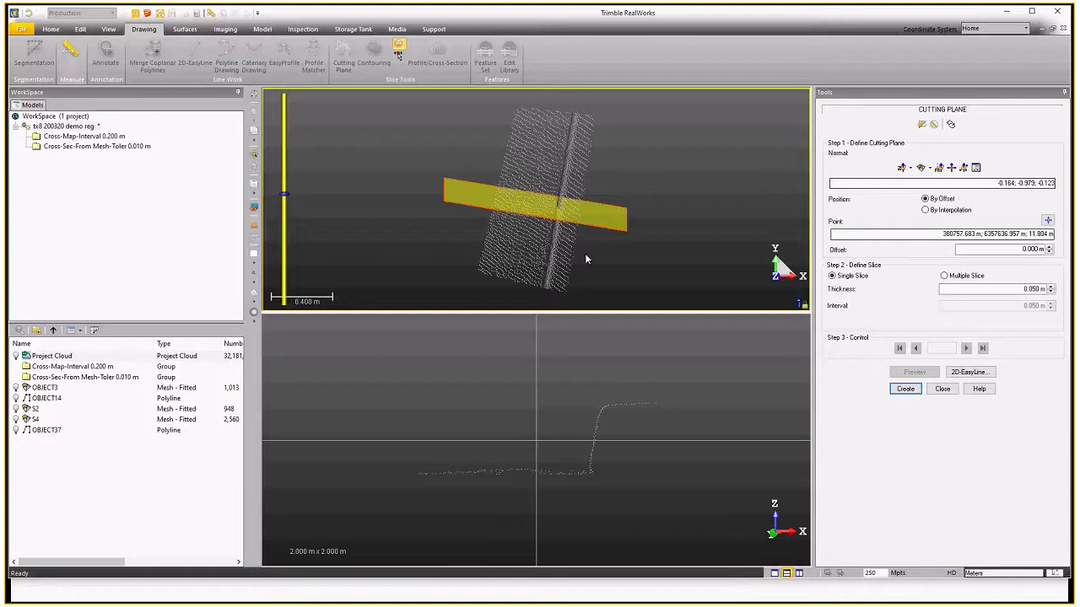
pyautogui.moveTo(584, 254); pyautogui.dragTo(599, 245)
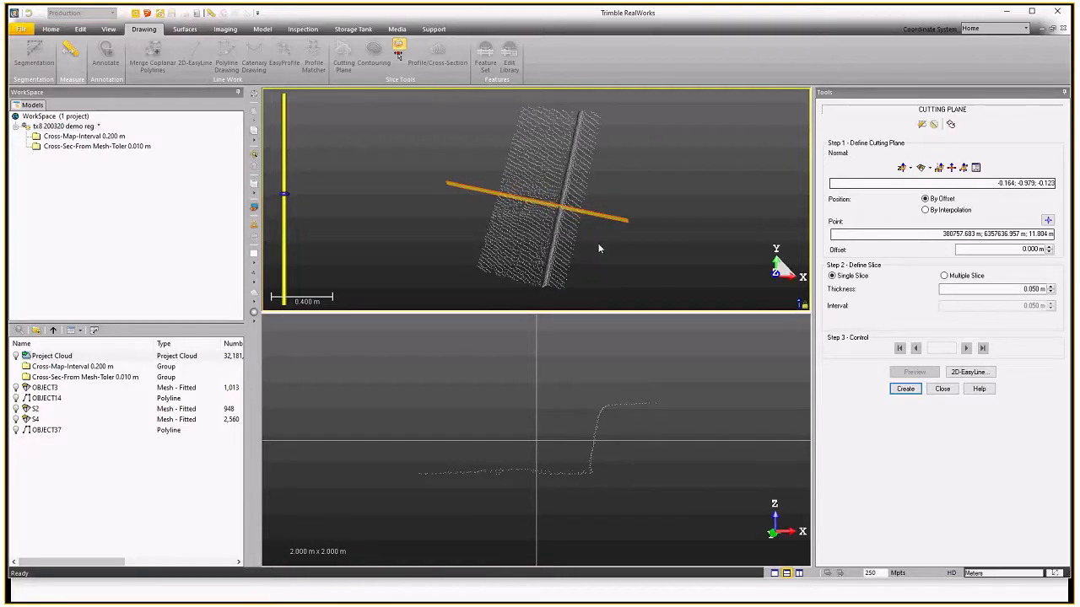
pyautogui.scroll(1, 609, 493)
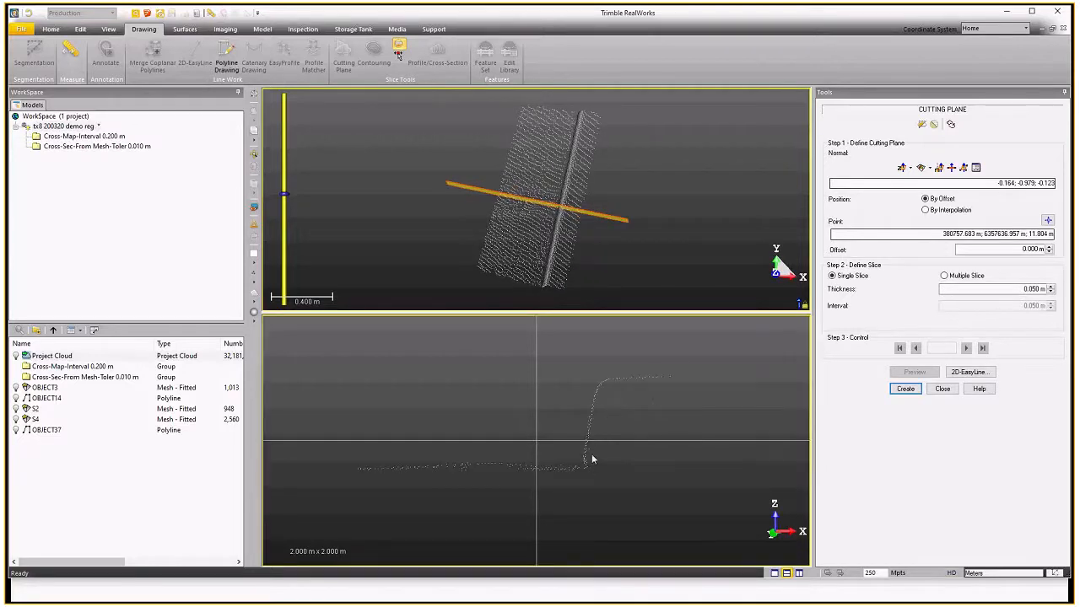
# - Draw a four-segment polyline over the kerb section in 2D-EasyLine, from the kerb top down to the road, and create the cross-section from it
pyautogui.click(963, 372)
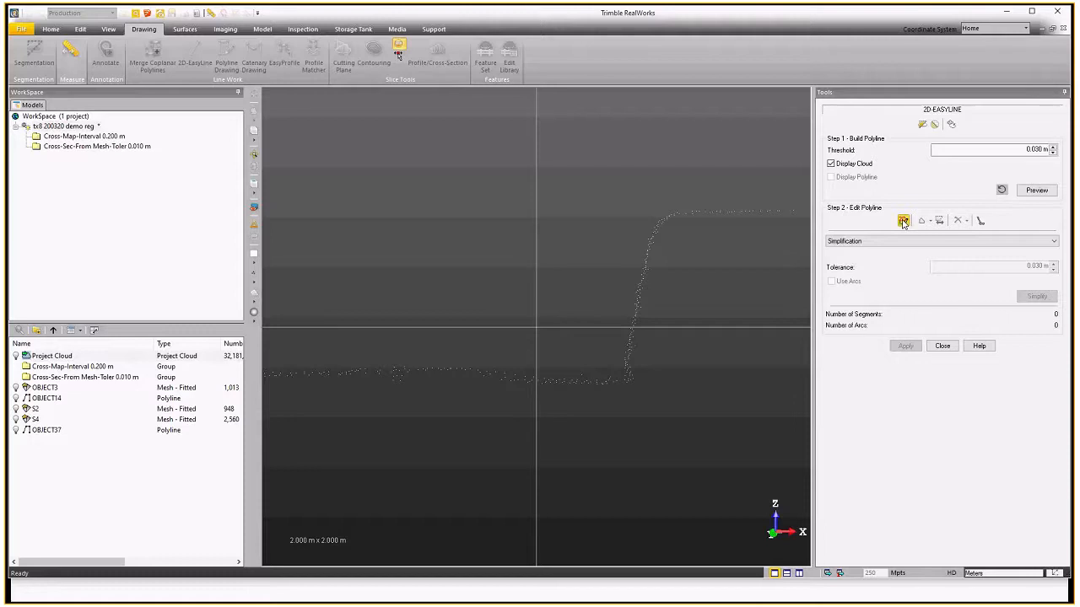
pyautogui.click(903, 221)
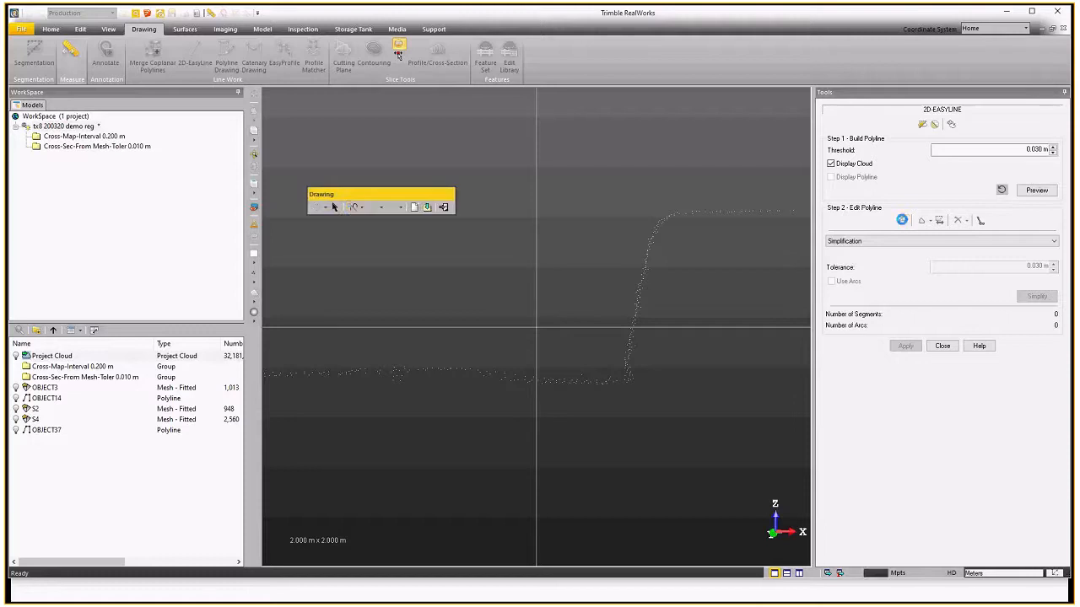
pyautogui.click(791, 210)
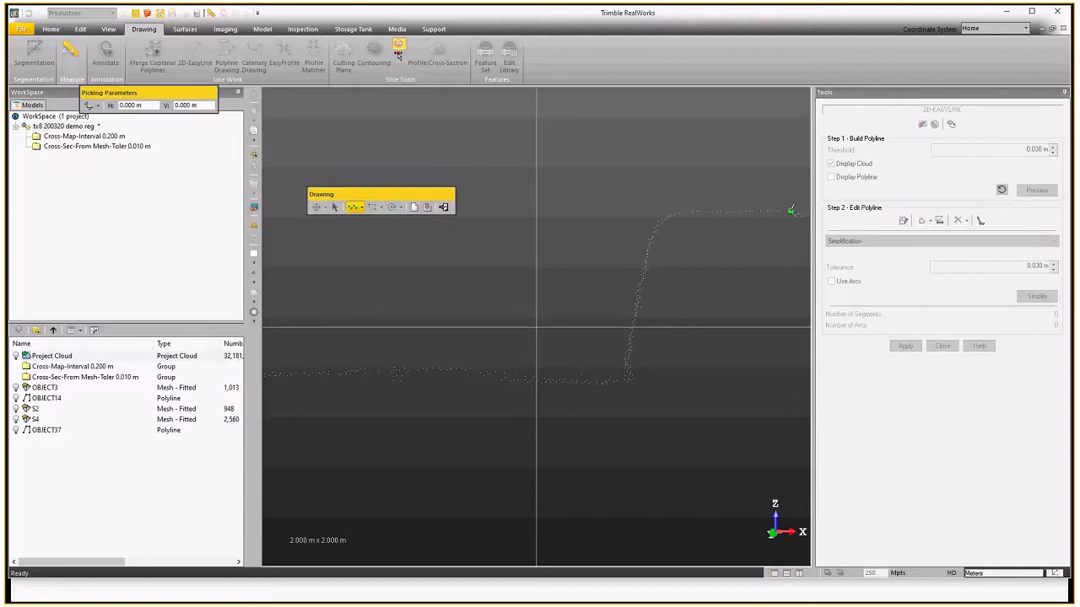
pyautogui.click(673, 210)
pyautogui.click(627, 379)
pyautogui.click(438, 370)
pyautogui.rightClick(453, 338)
pyautogui.click(477, 361)
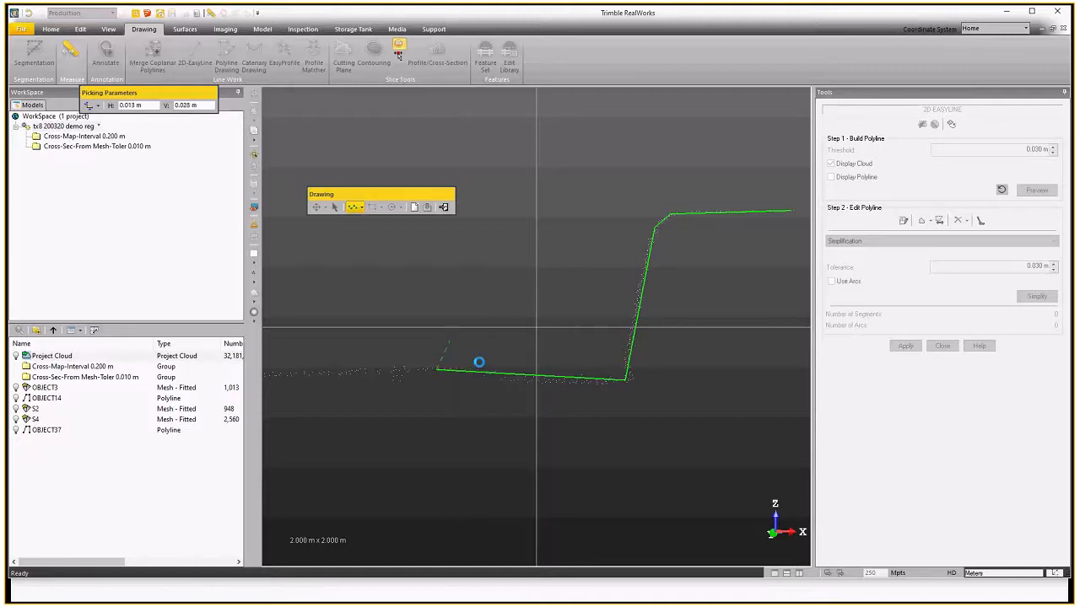
pyautogui.click(443, 207)
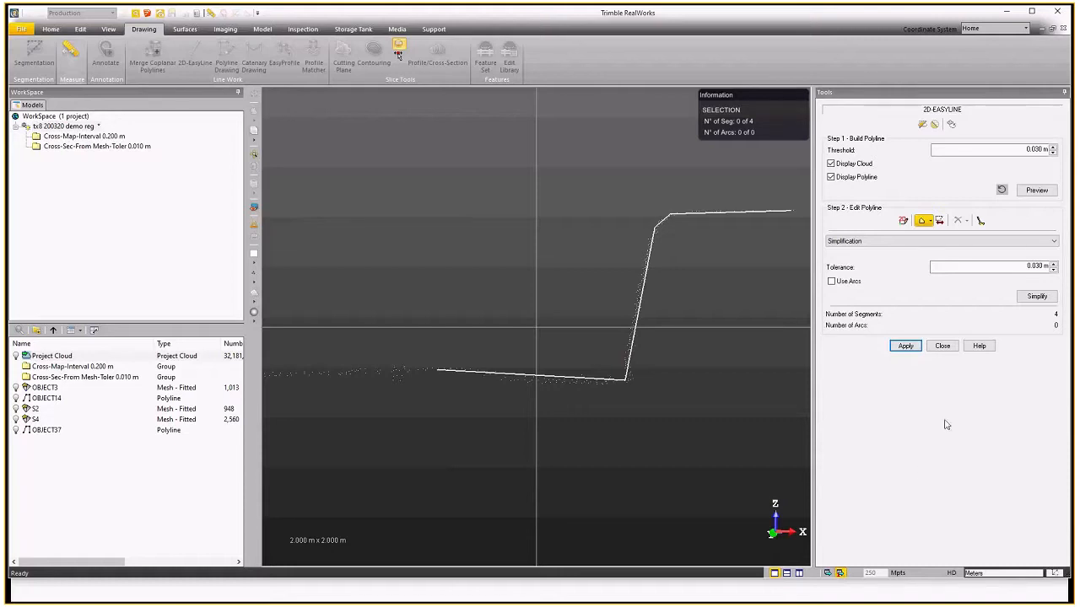
pyautogui.click(904, 347)
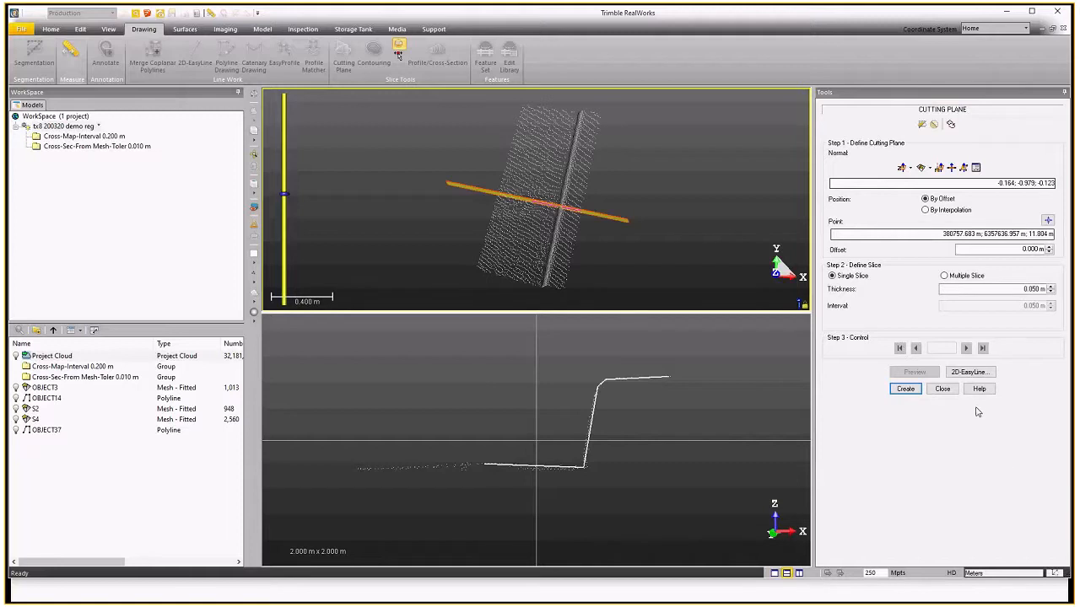
pyautogui.click(905, 389)
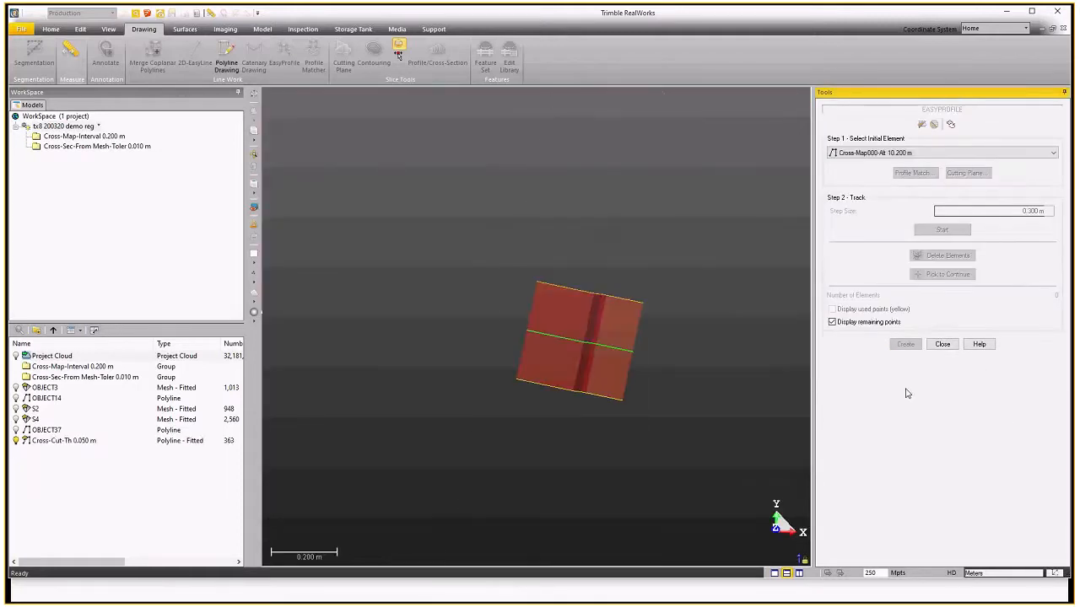
# - Track the kerb cross-section along the whole segmented strip with a 0.300 m step size
pyautogui.scroll(-3, 618, 363)
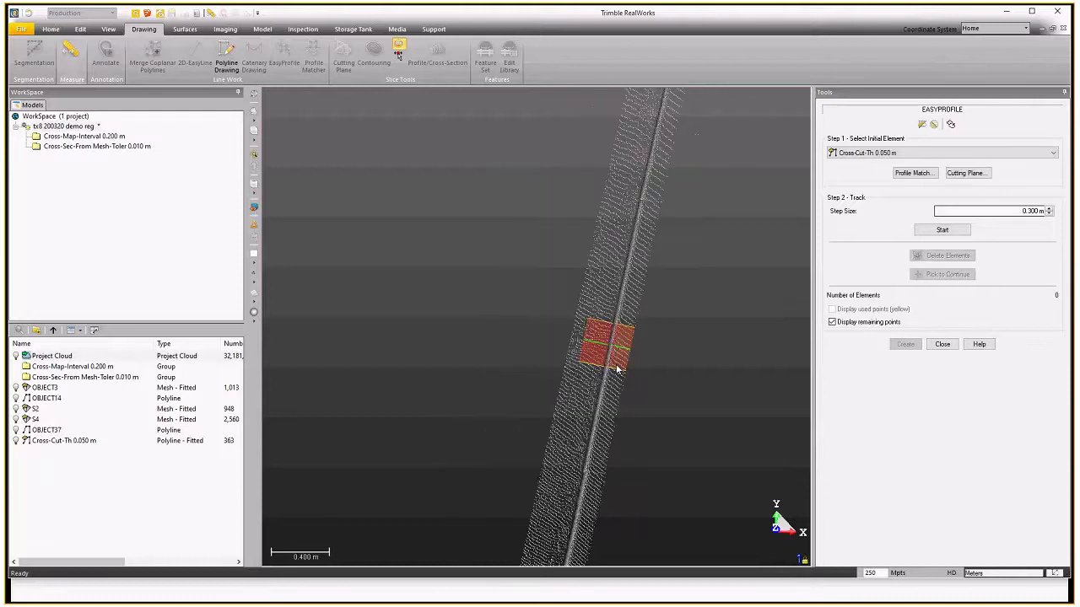
pyautogui.scroll(-3, 618, 369)
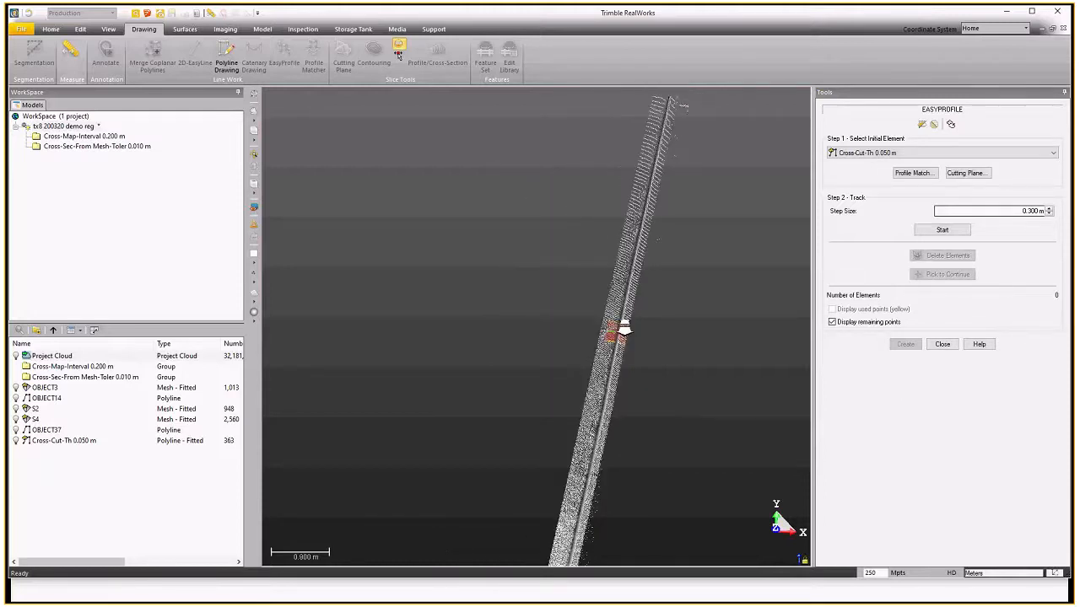
pyautogui.scroll(-3, 625, 331)
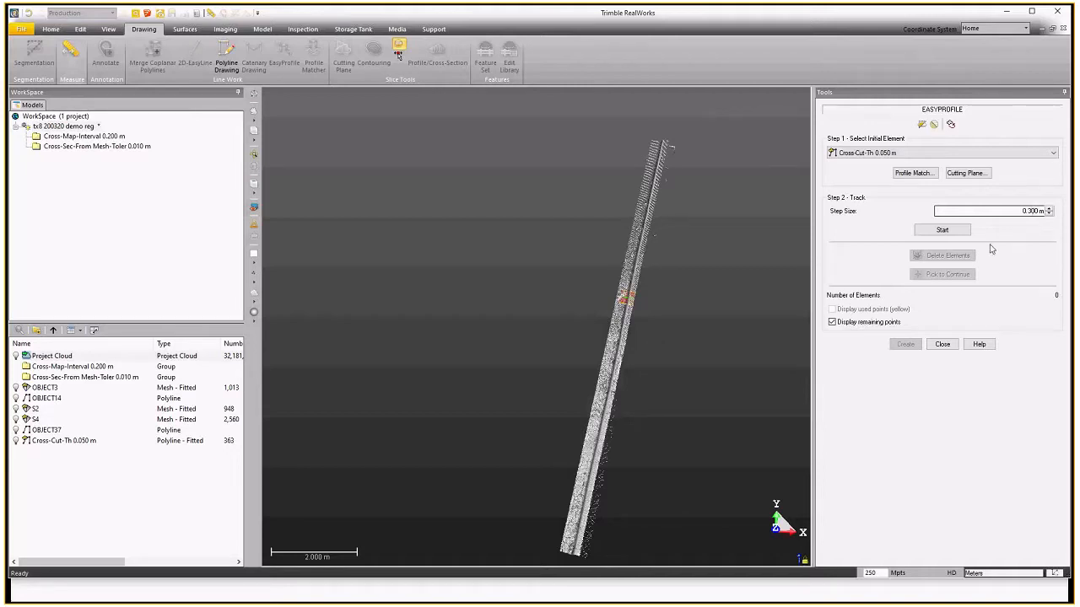
pyautogui.click(943, 230)
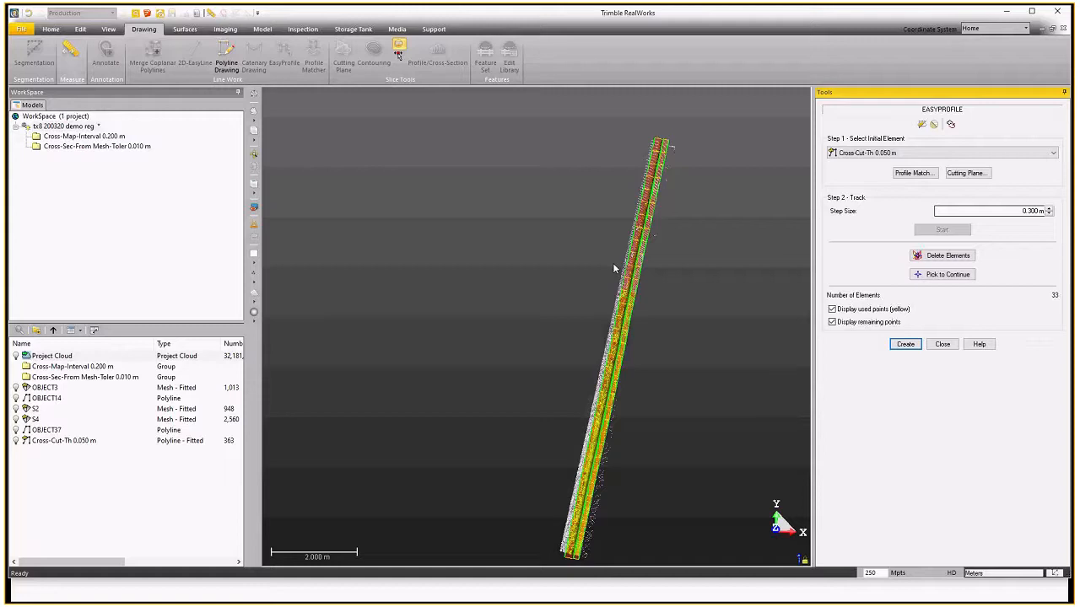
# - Examine the fit of the tracked kerb profile in an oblique 3D view, at both ends and along its length
pyautogui.moveTo(629, 414); pyautogui.dragTo(680, 334)
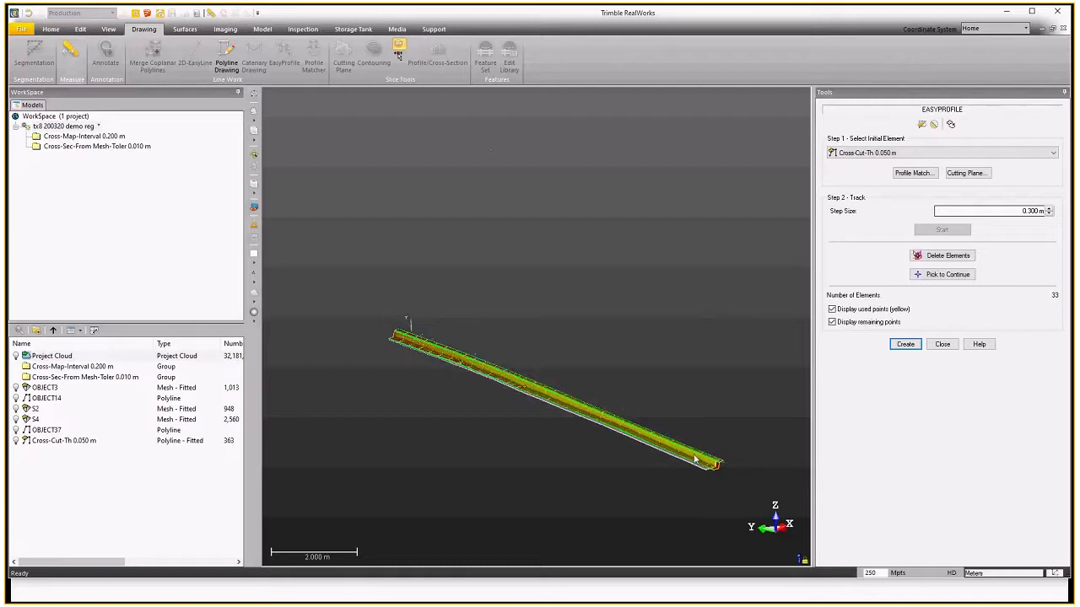
pyautogui.scroll(3, 736, 469)
pyautogui.scroll(3, 713, 464)
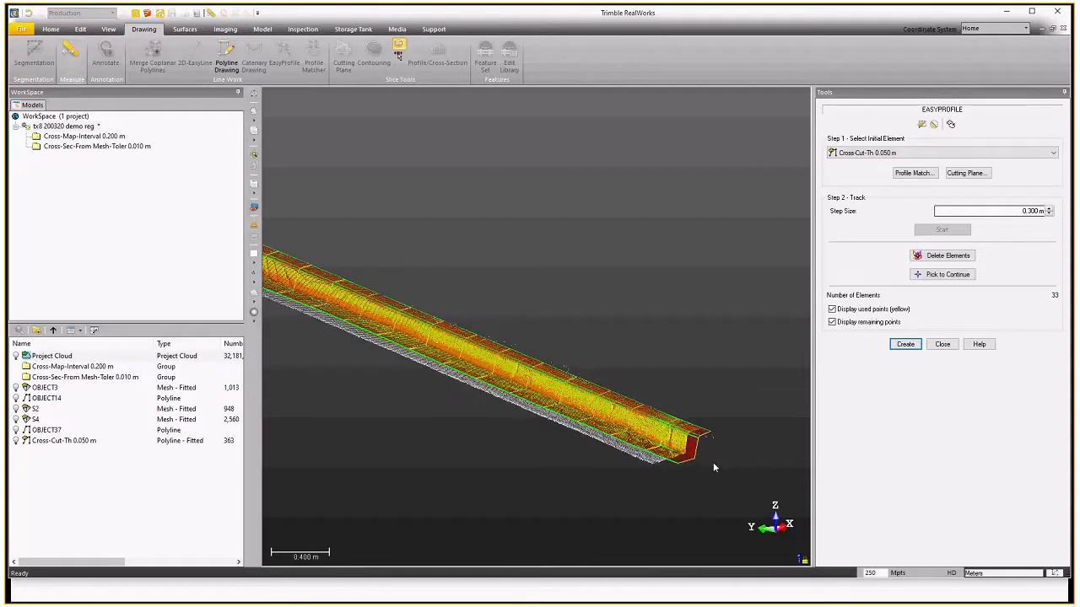
pyautogui.scroll(-3, 740, 427)
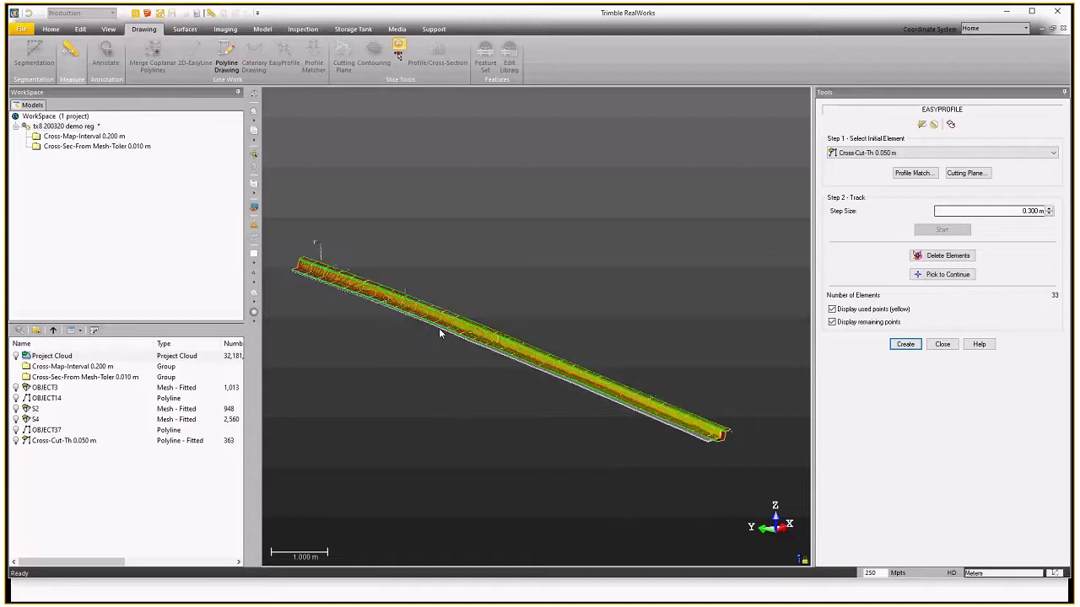
pyautogui.scroll(3, 441, 335)
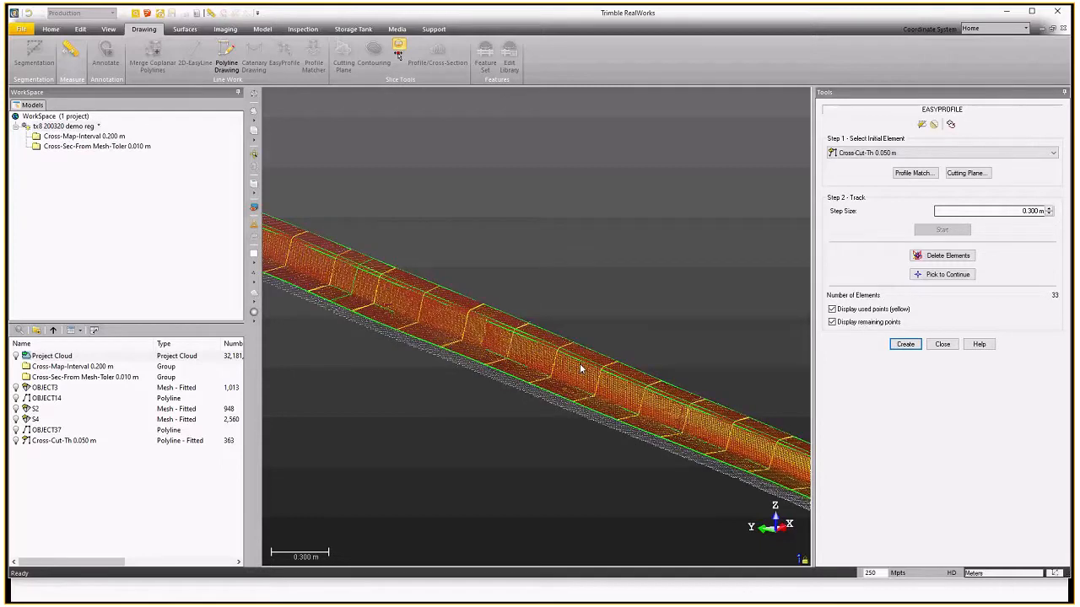
pyautogui.scroll(-3, 680, 411)
pyautogui.scroll(3, 405, 299)
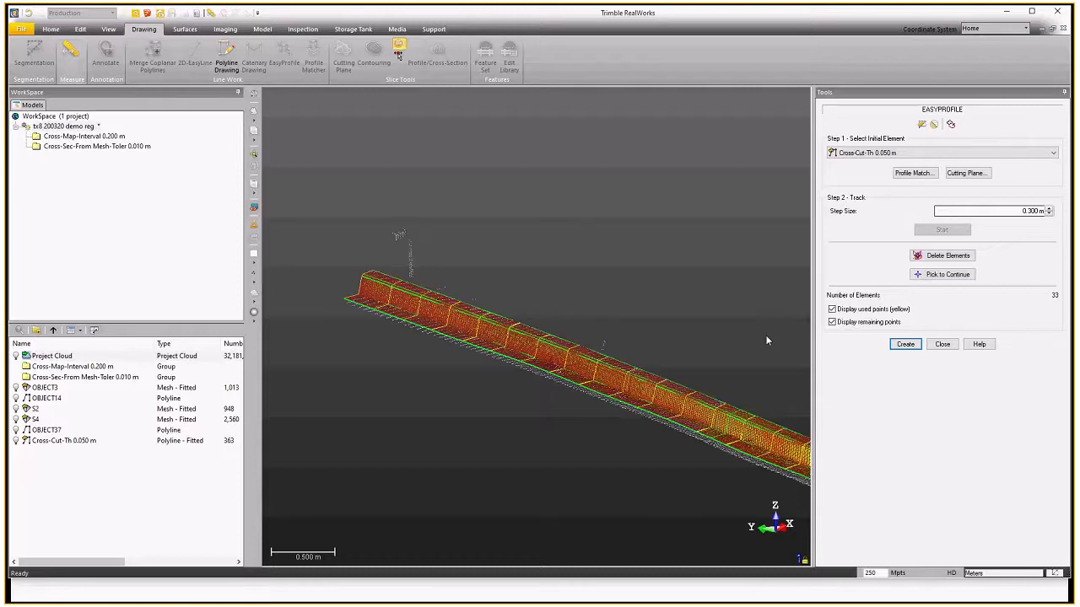
# - Create the tracked EasyProfile kerb lines, close the tool and display the project cloud around them
pyautogui.click(905, 345)
pyautogui.click(942, 344)
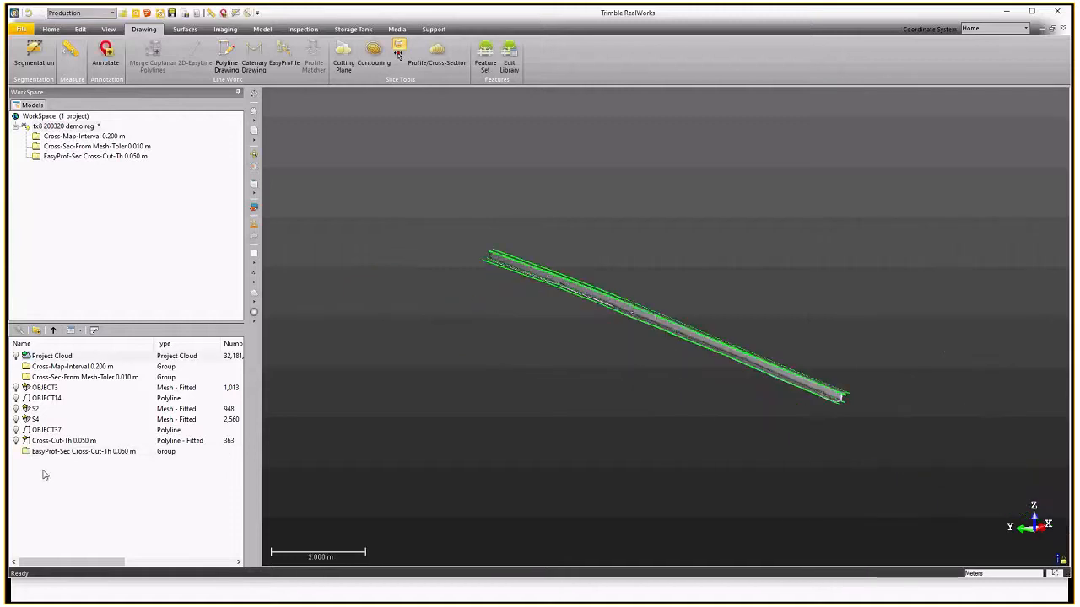
pyautogui.click(16, 355)
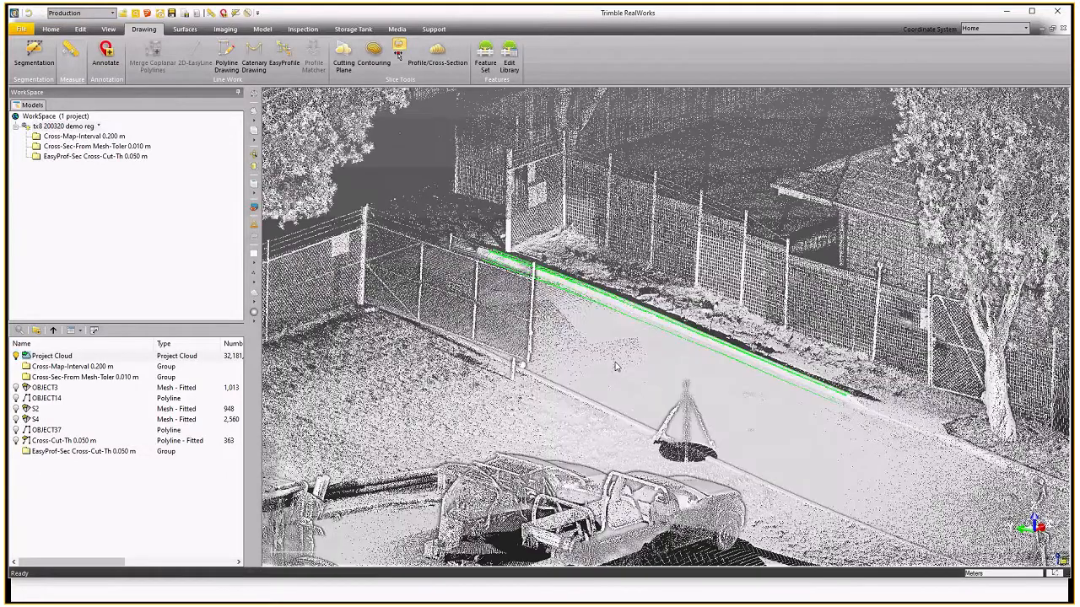
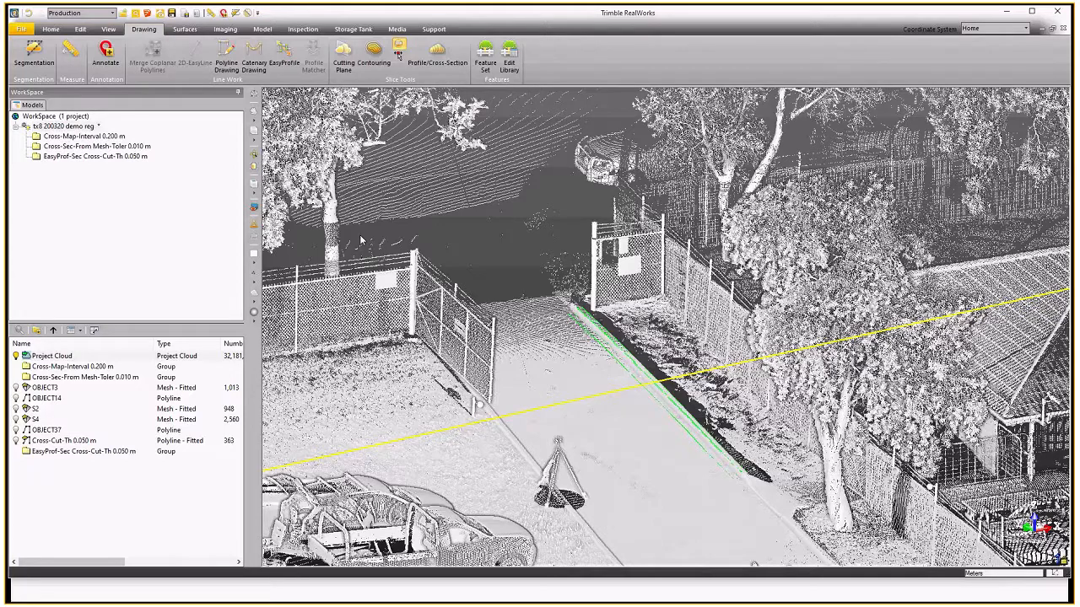
# - Open the recent ALS powerstation project and view its Merge (2) cloud in station-based navigation from Station 001
pyautogui.hotkey('alt', 'f')
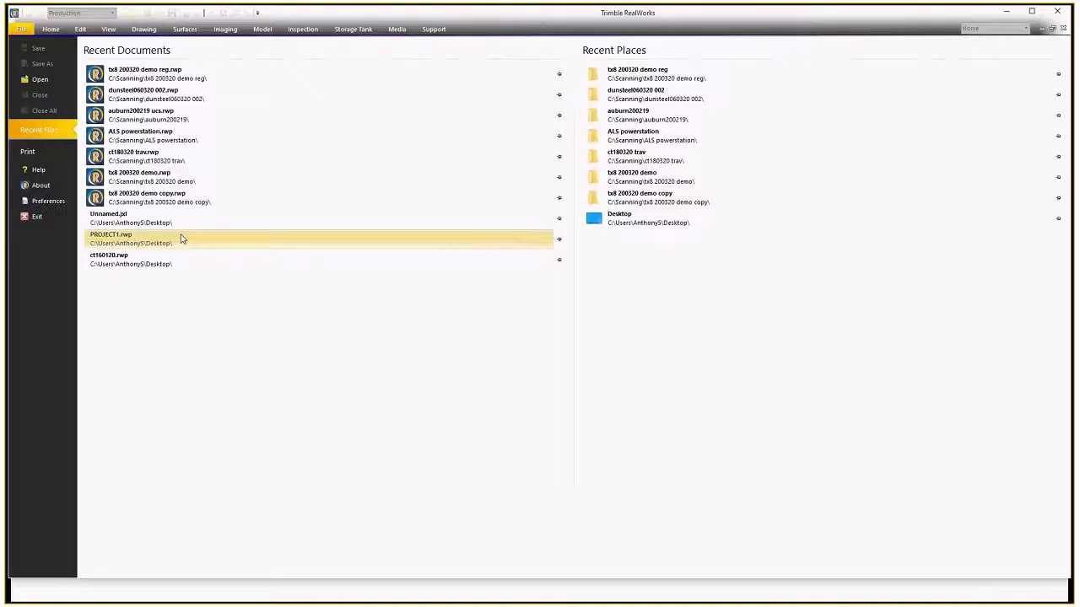
pyautogui.click(140, 134)
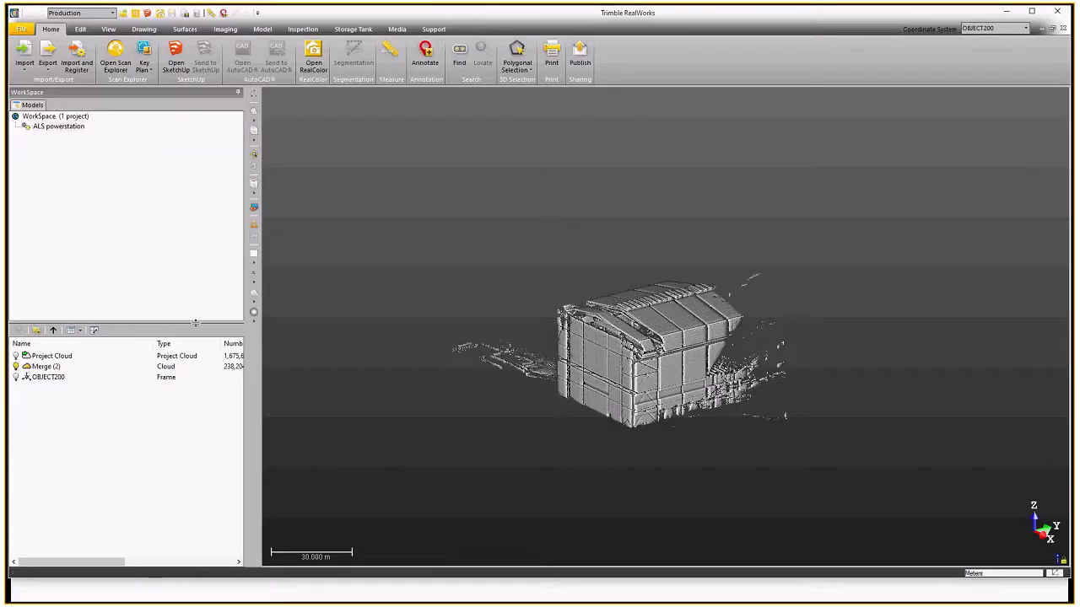
pyautogui.click(472, 394)
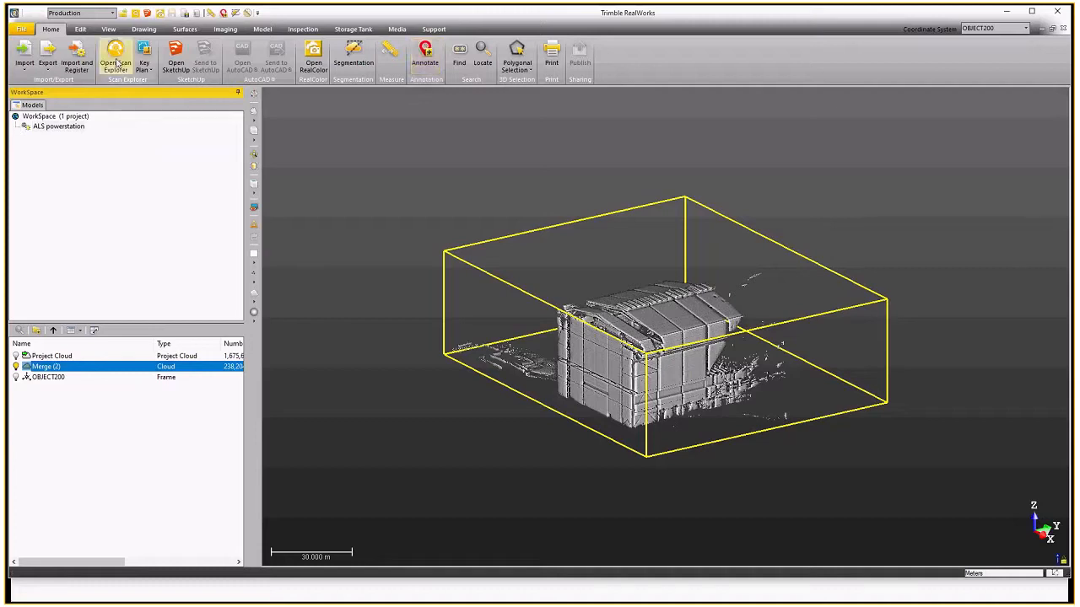
pyautogui.click(108, 29)
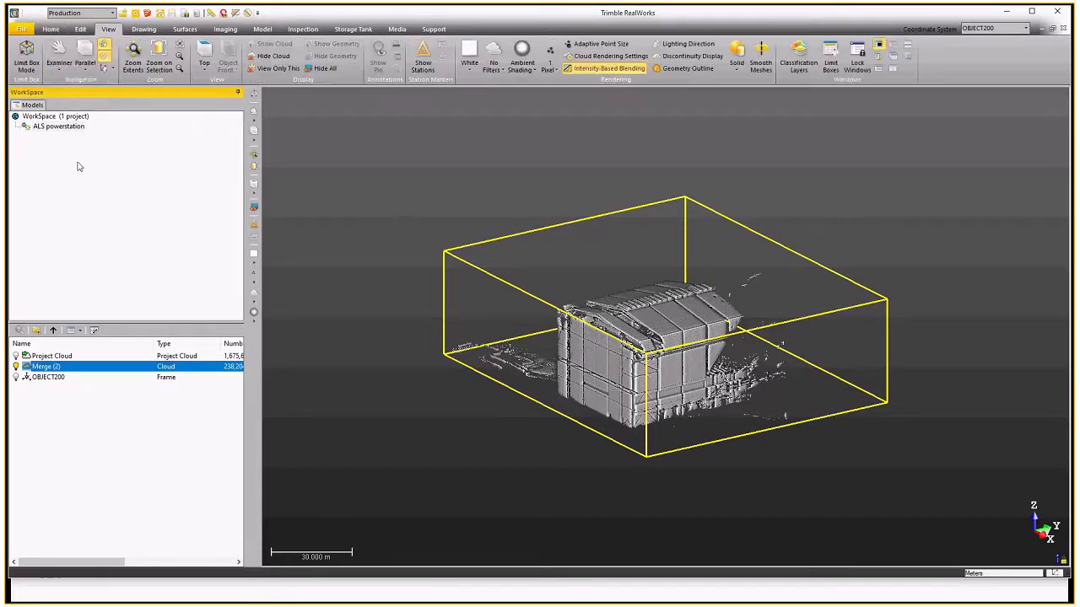
pyautogui.click(103, 59)
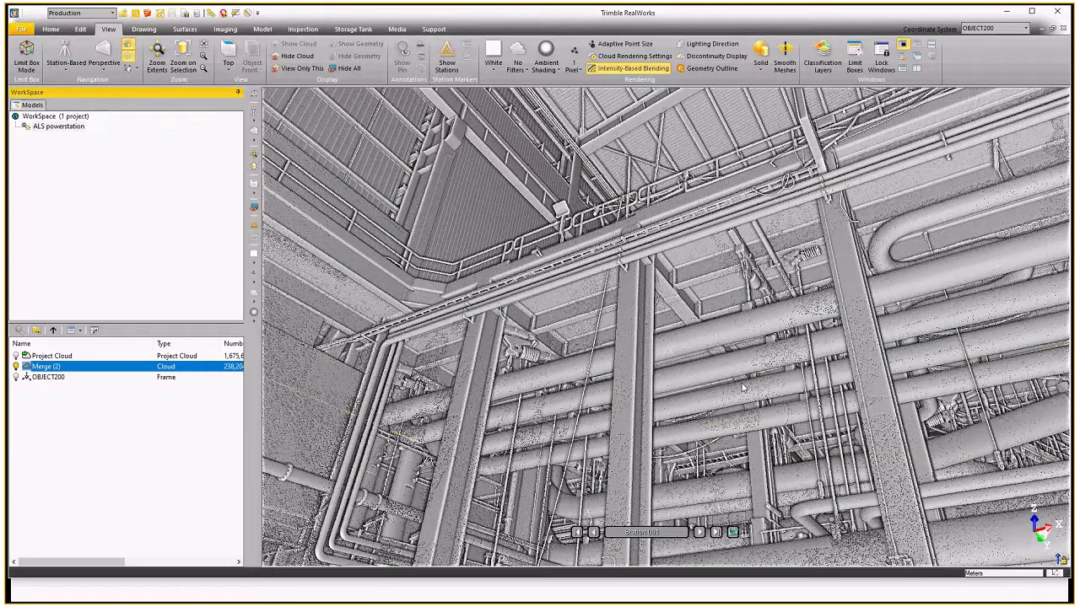
# - Start EasyPipe and extract the initial cylinder from the horizontal pipe crossing above the large doorway
pyautogui.click(262, 28)
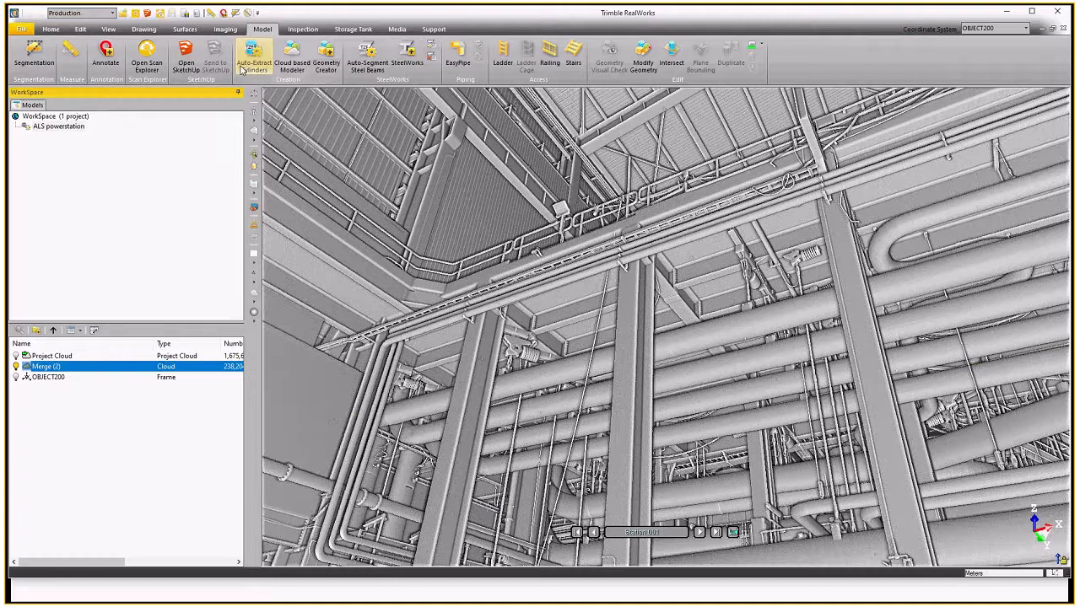
pyautogui.moveTo(573, 361); pyautogui.dragTo(546, 128)
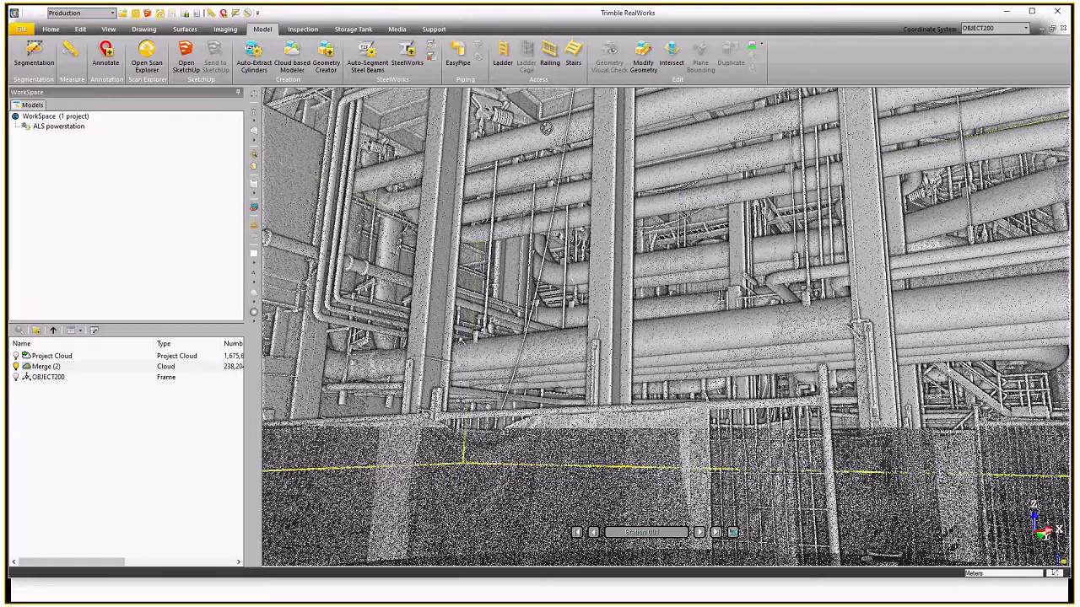
pyautogui.moveTo(546, 127); pyautogui.dragTo(557, 261)
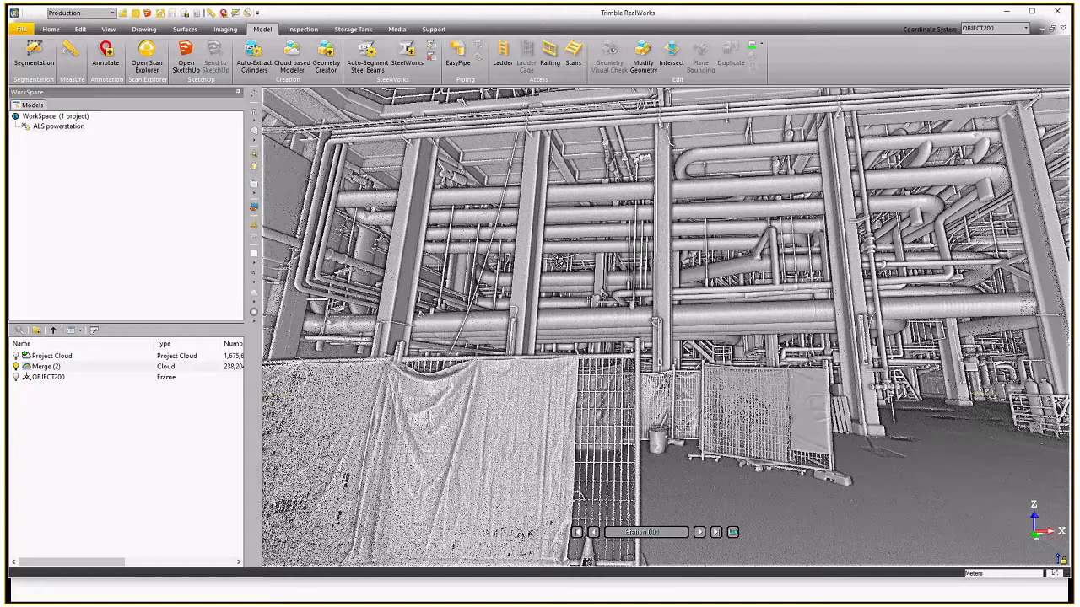
pyautogui.moveTo(556, 261); pyautogui.dragTo(966, 235)
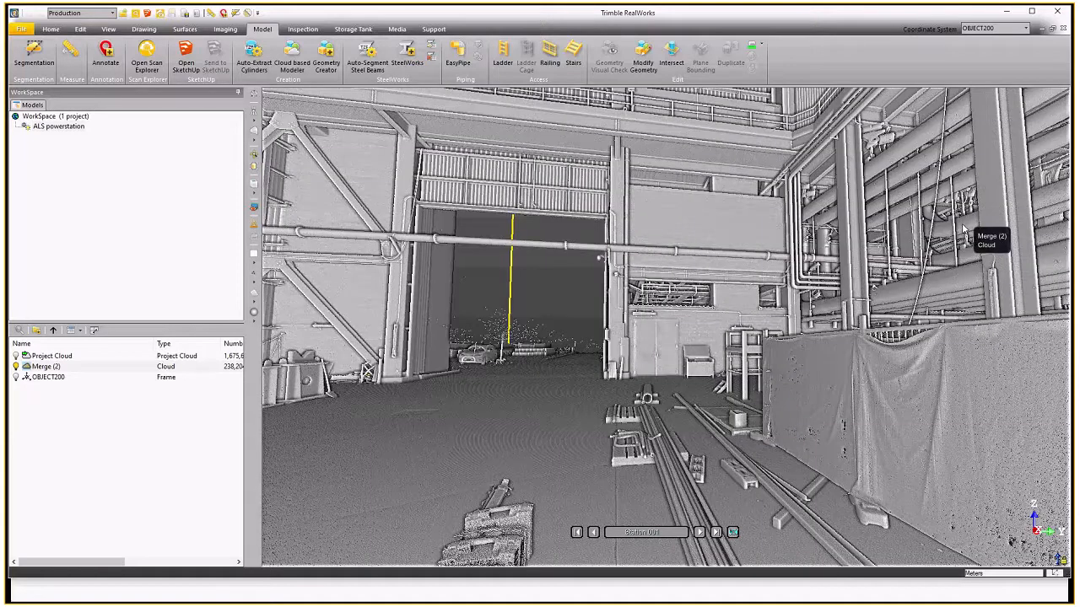
pyautogui.scroll(3, 929, 331)
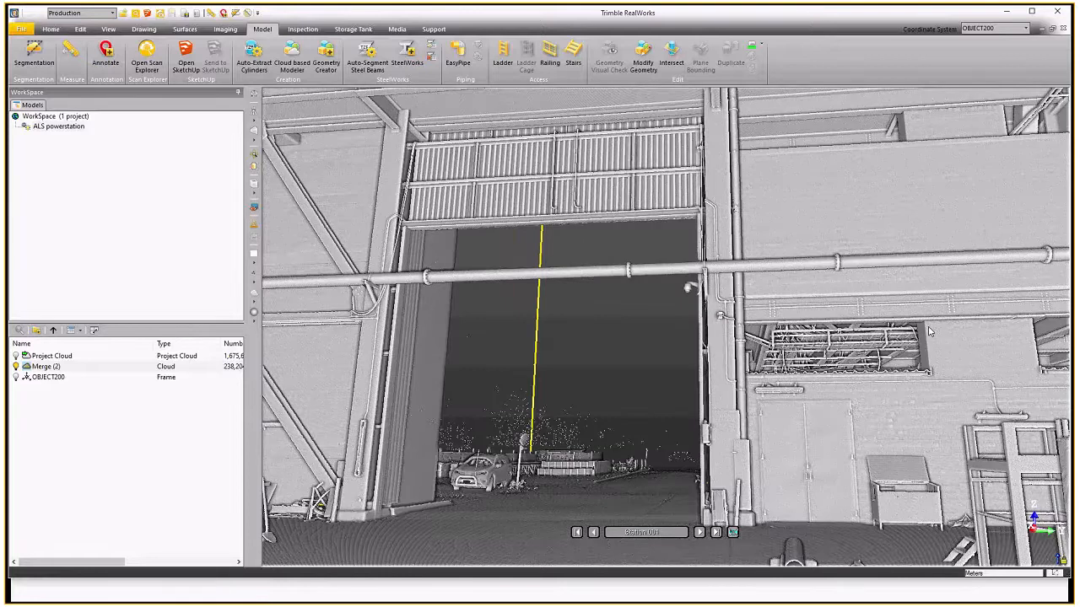
pyautogui.scroll(1, 545, 337)
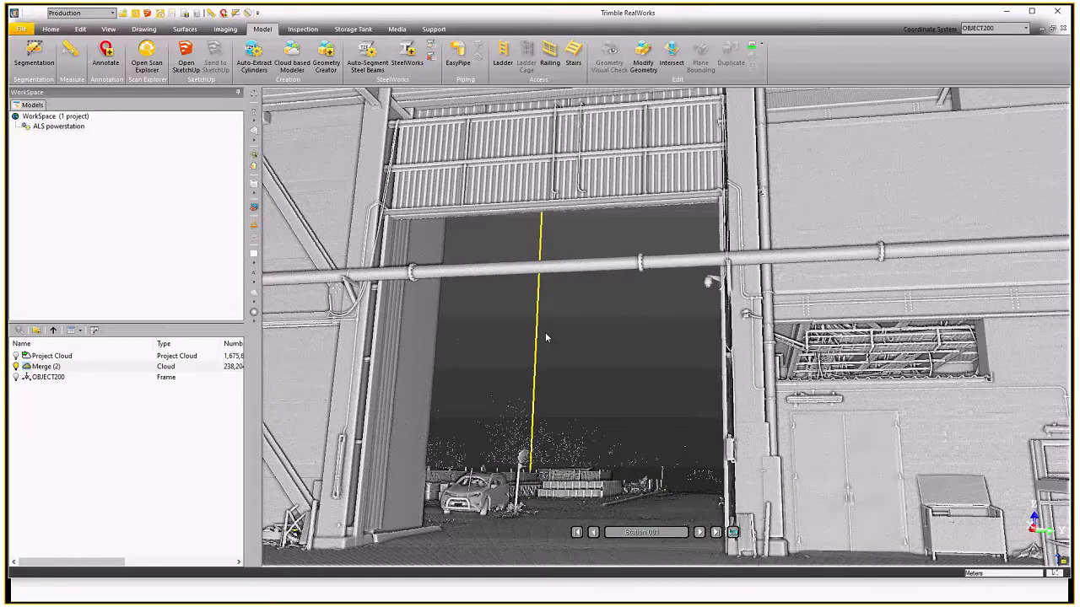
pyautogui.click(461, 50)
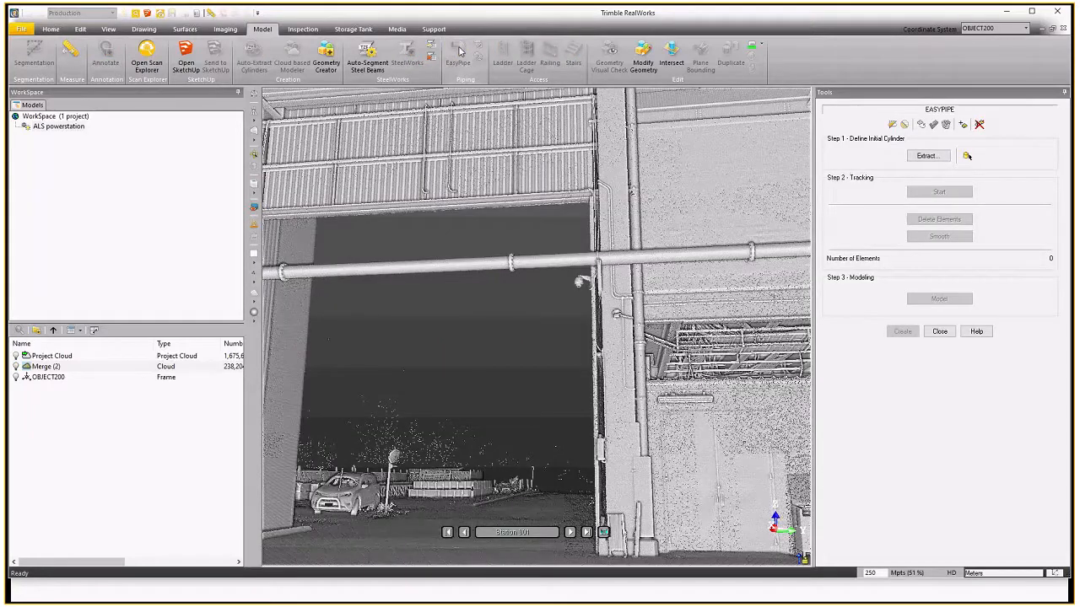
pyautogui.click(930, 157)
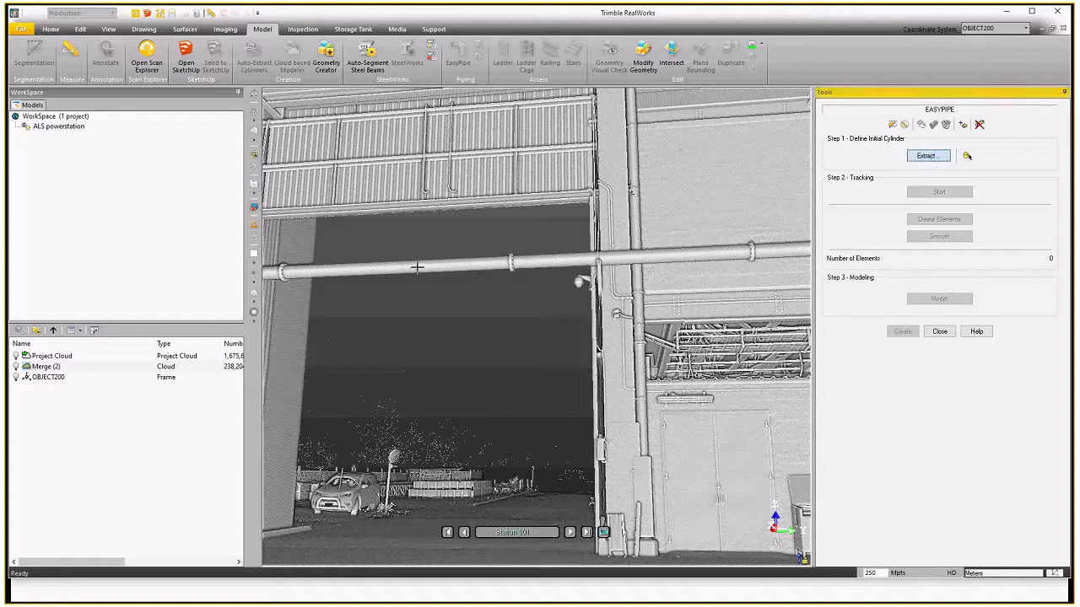
pyautogui.click(417, 267)
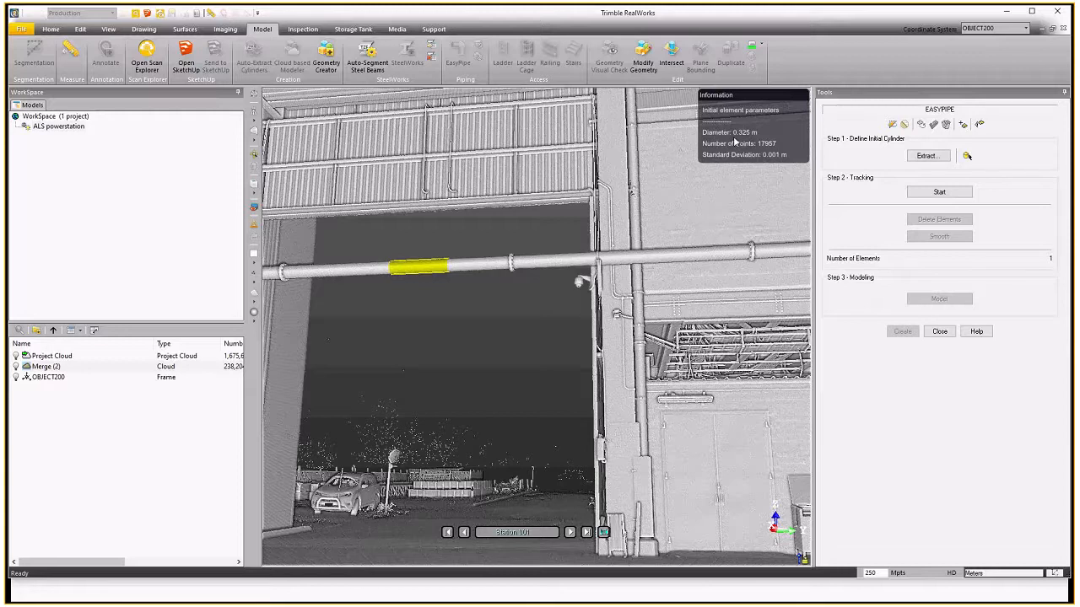
# - Track the pipe from the initial cylinder and continue it past the doorway along the wall towards the pipe racks
pyautogui.moveTo(574, 230)
pyautogui.mouseDown()
pyautogui.moveTo(558, 192)
pyautogui.moveTo(594, 233)
pyautogui.mouseUp()
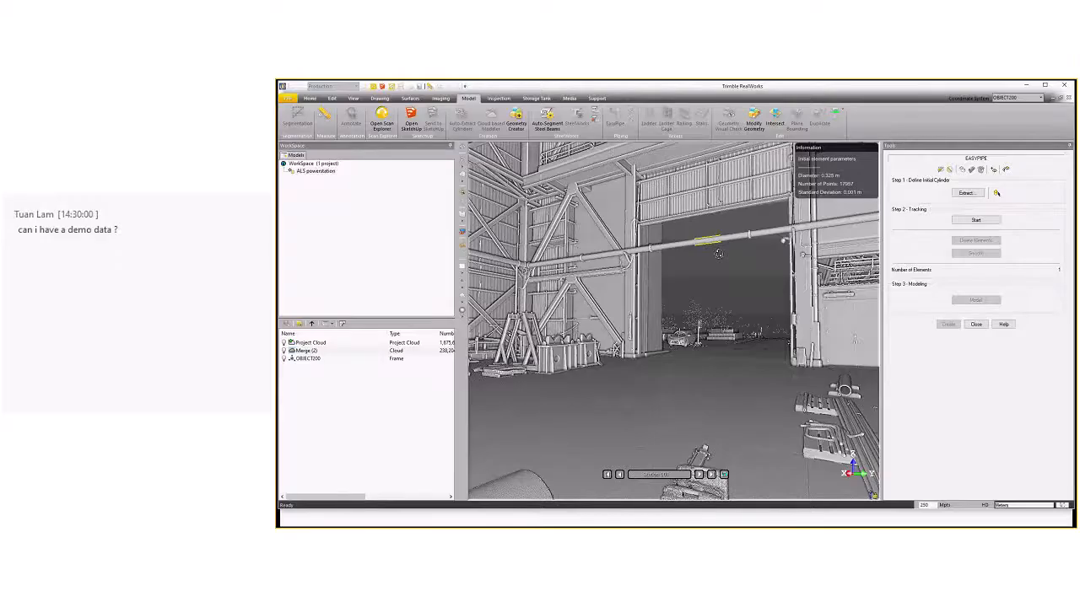
pyautogui.moveTo(718, 253); pyautogui.dragTo(693, 253)
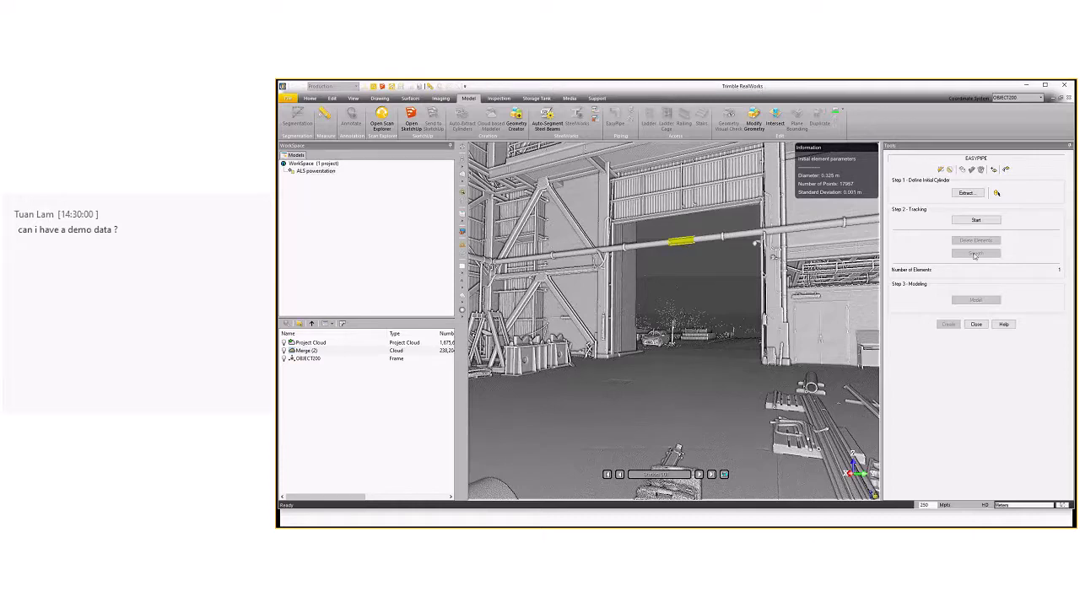
pyautogui.click(975, 219)
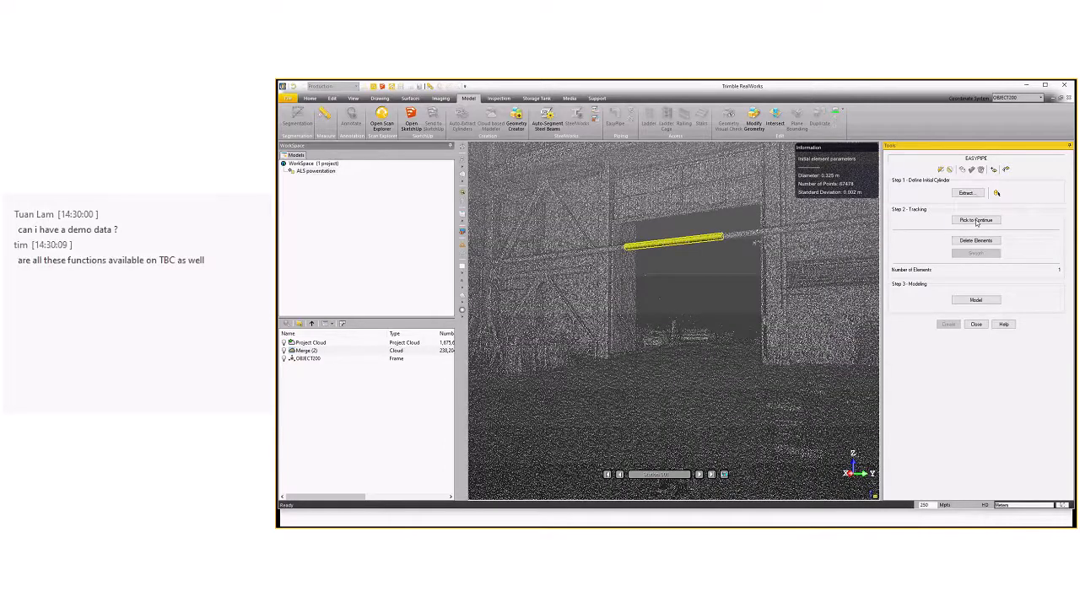
pyautogui.moveTo(757, 259); pyautogui.dragTo(585, 227)
pyautogui.click(975, 219)
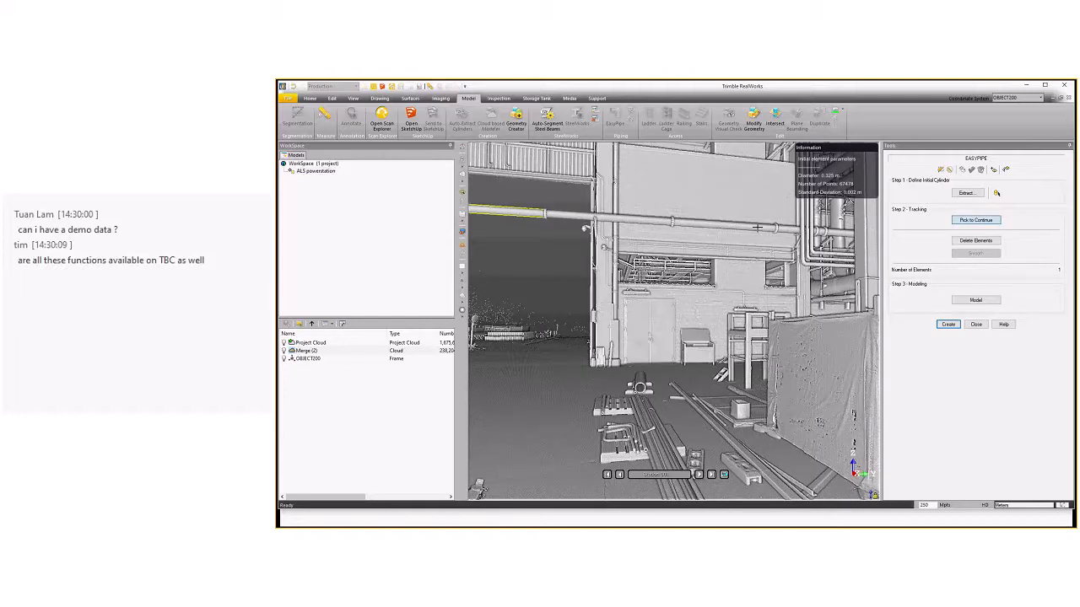
pyautogui.scroll(-2, 758, 228)
pyautogui.click(758, 227)
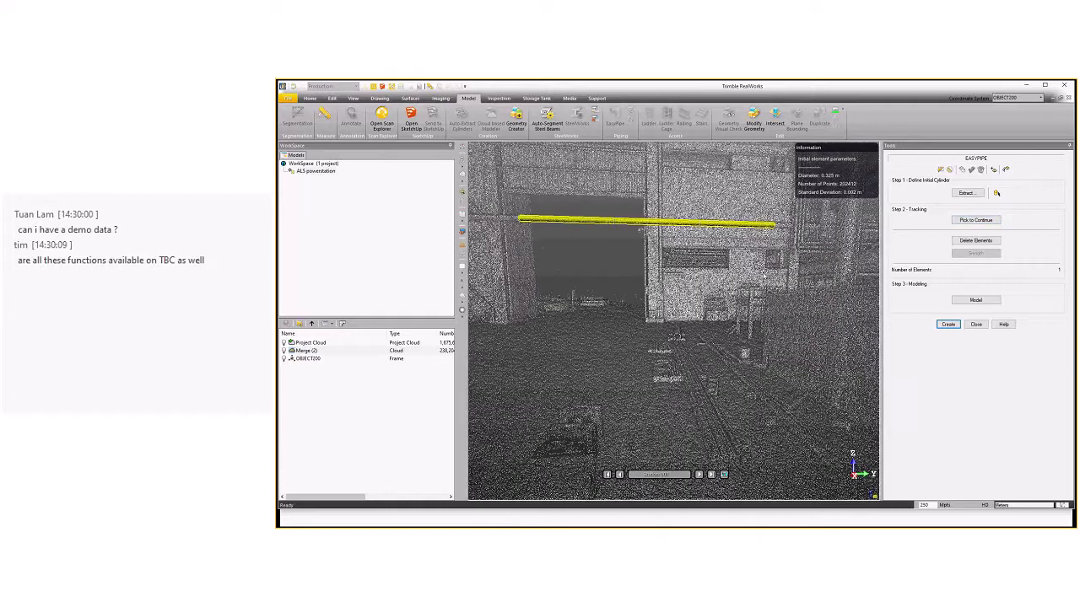
pyautogui.click(640, 228)
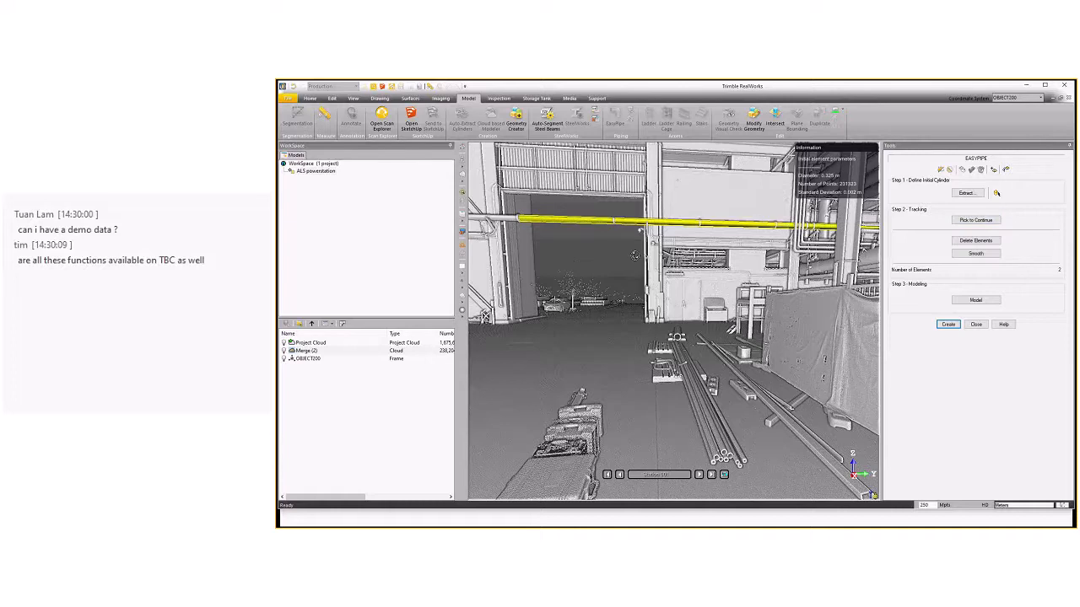
# - Continue tracking the pipe from its other end, around the building corner and along the adjoining wall
pyautogui.click(969, 221)
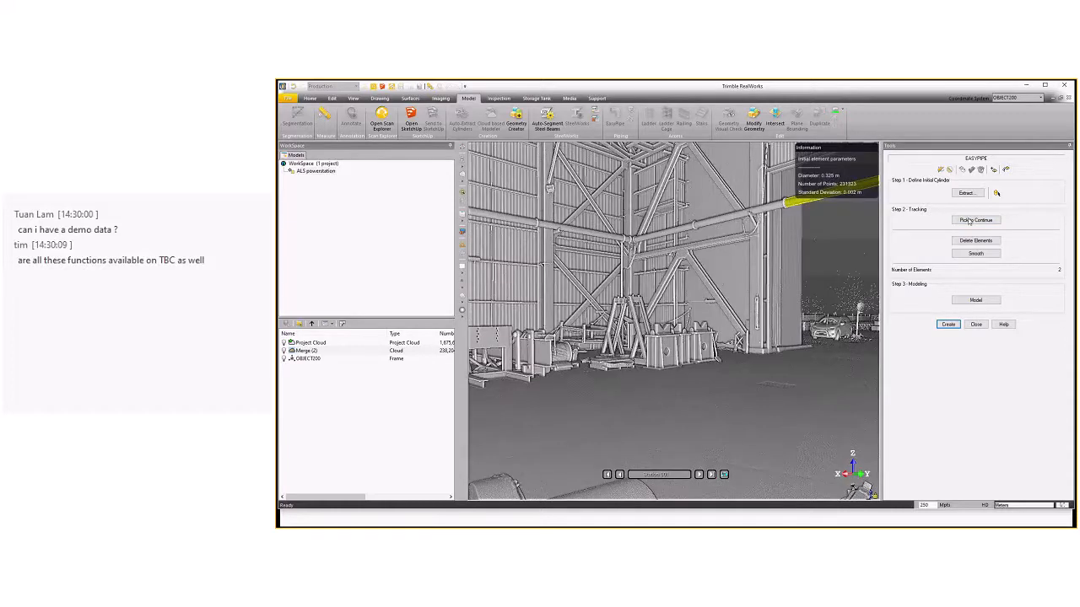
pyautogui.click(969, 221)
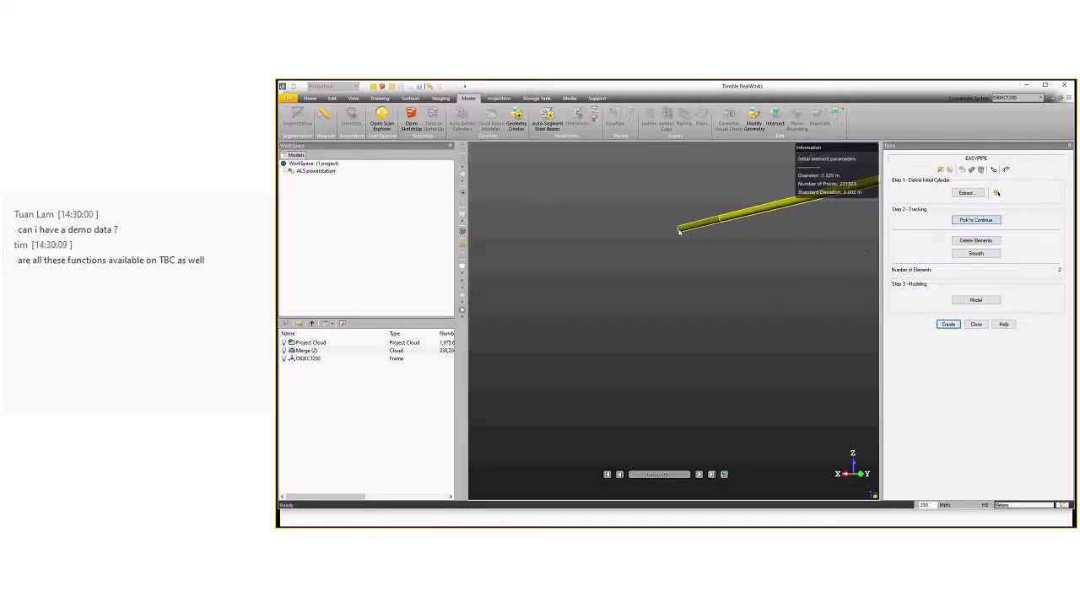
pyautogui.click(679, 231)
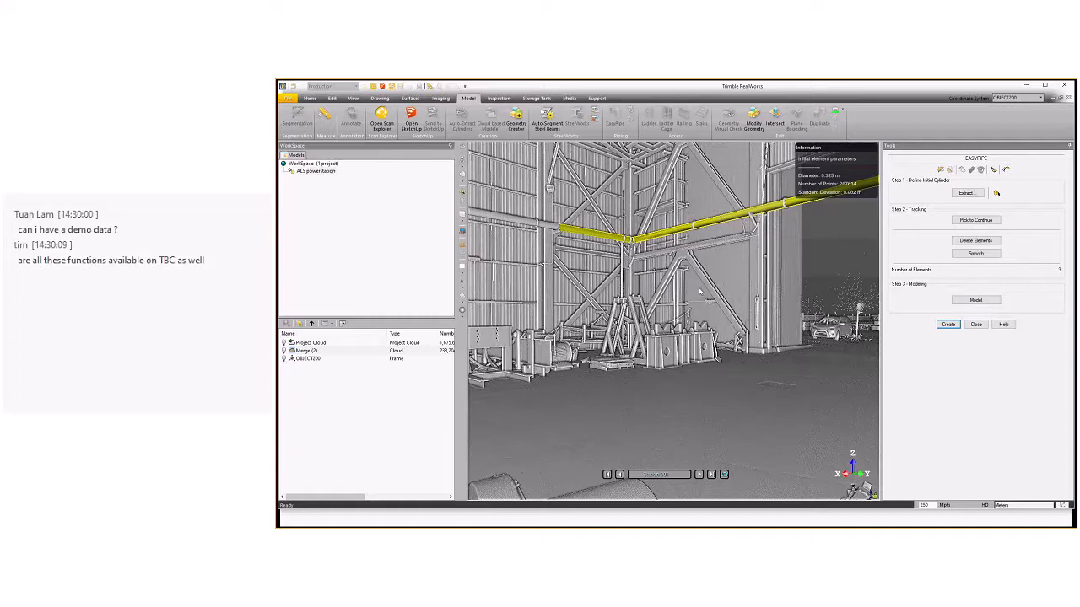
# - Smooth the junction between the tracked pipe segments at the building corner
pyautogui.scroll(3, 631, 239)
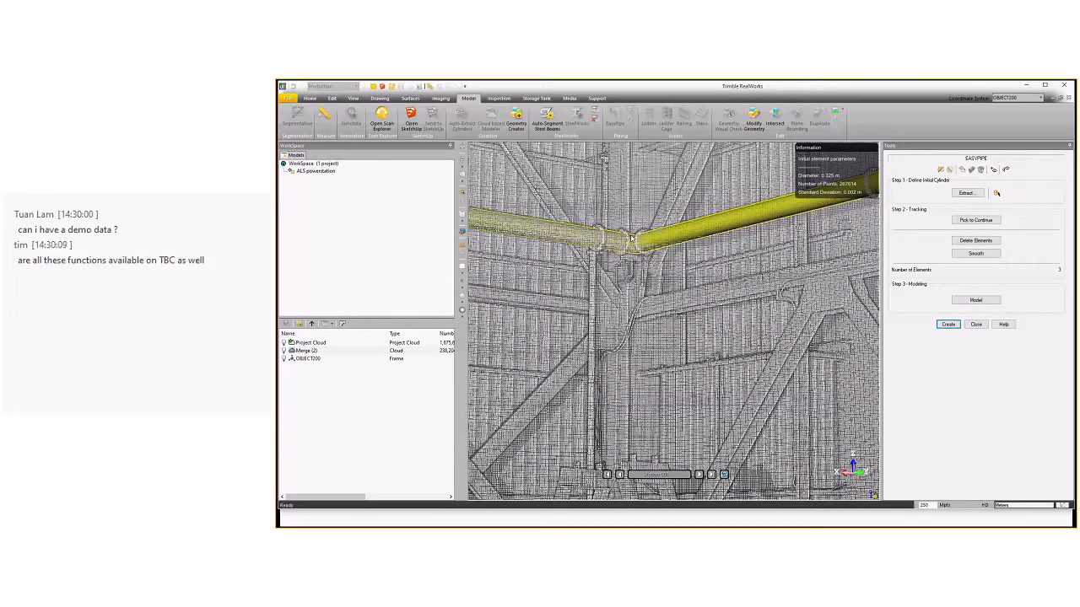
pyautogui.scroll(5, 631, 238)
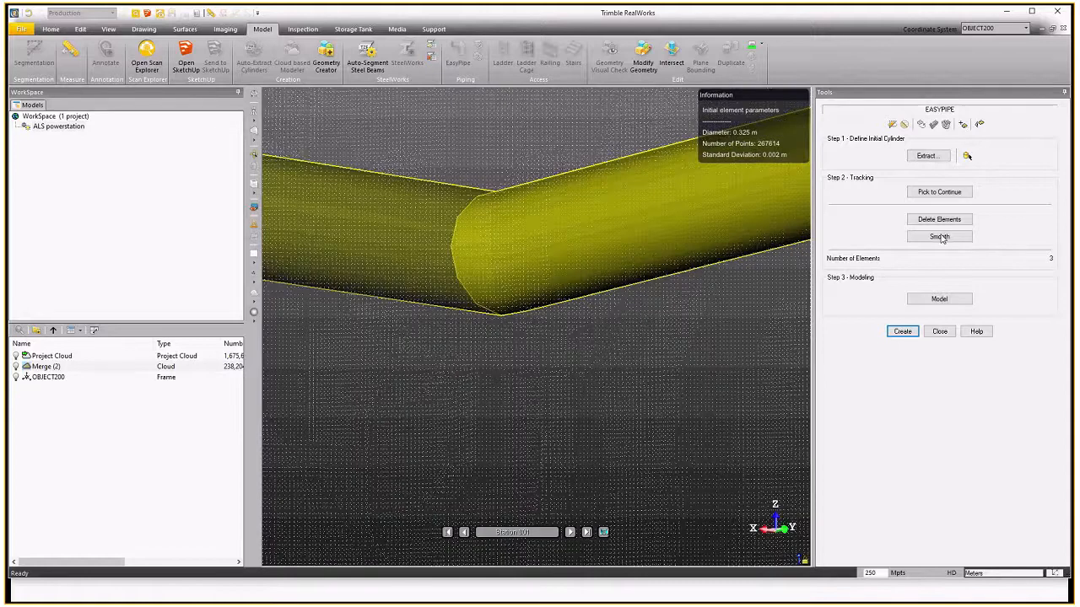
pyautogui.click(940, 237)
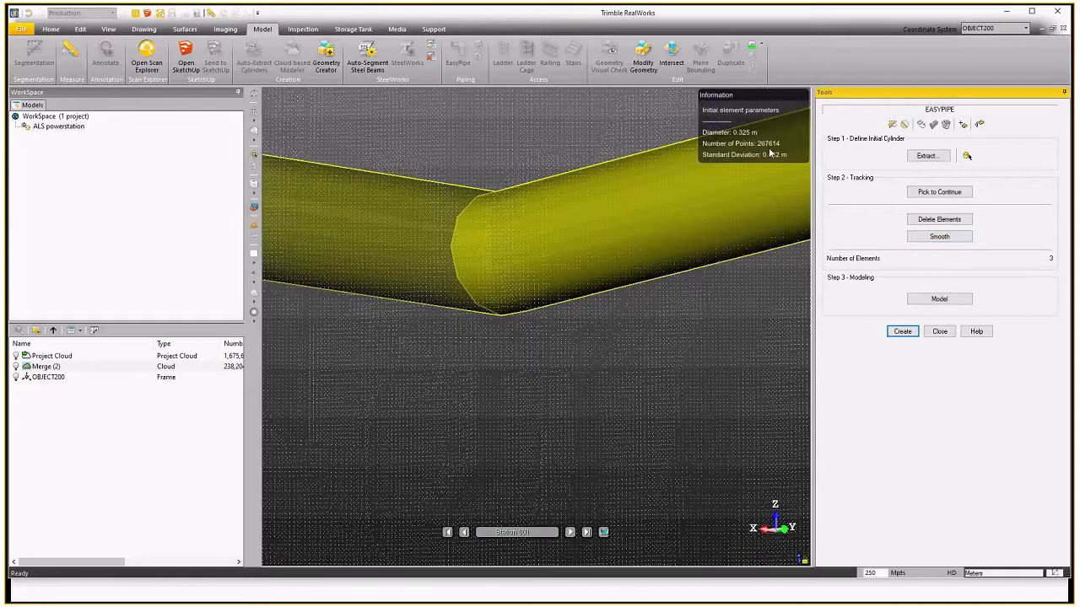
# - Model the tracked pipe elements, create the pipe run and close EasyPipe
pyautogui.click(943, 299)
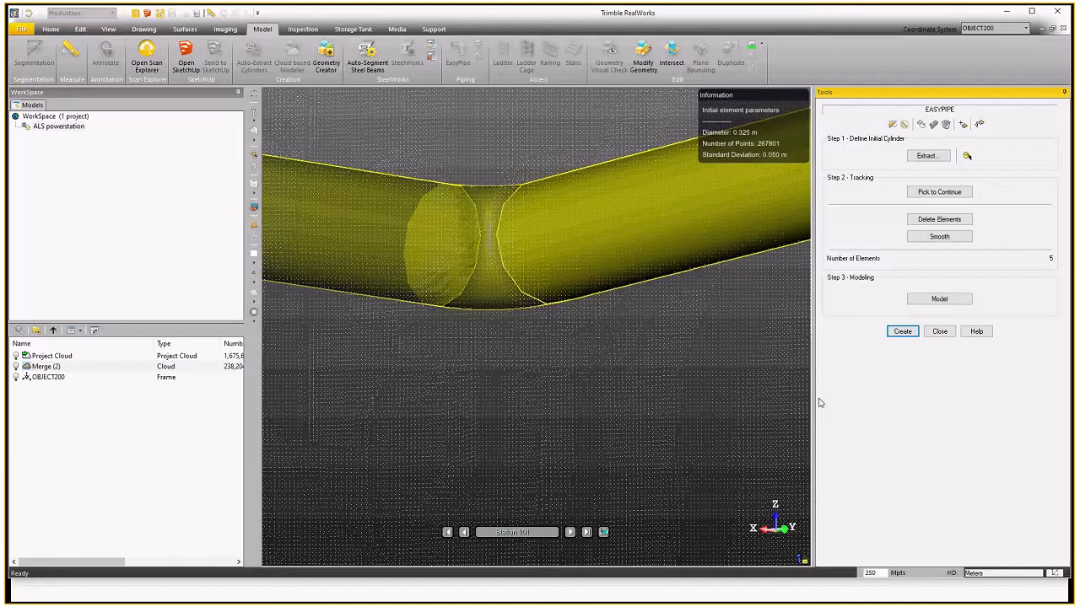
pyautogui.click(901, 332)
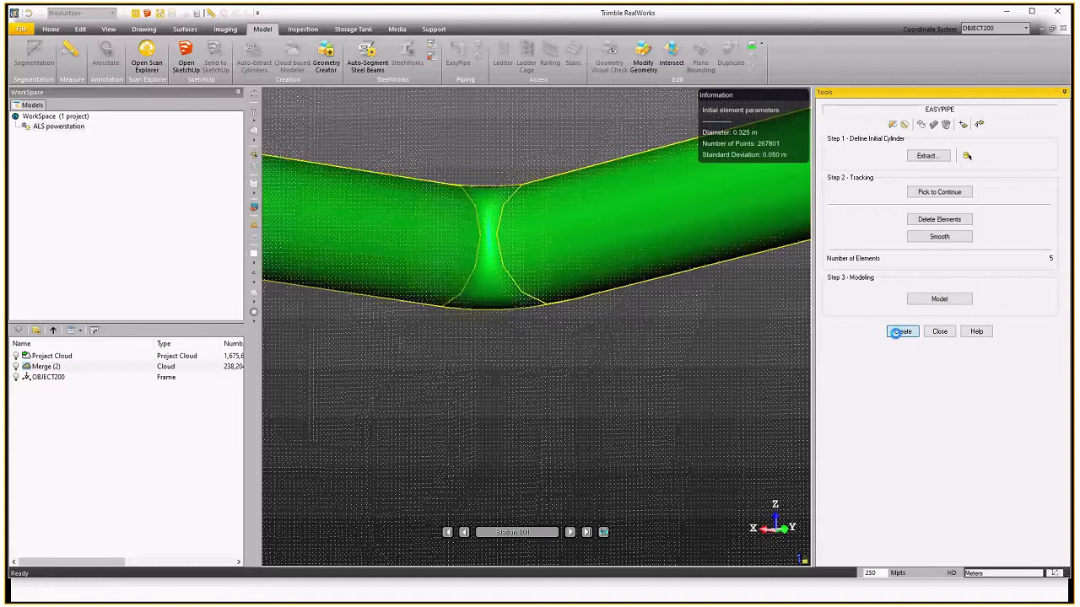
pyautogui.click(939, 331)
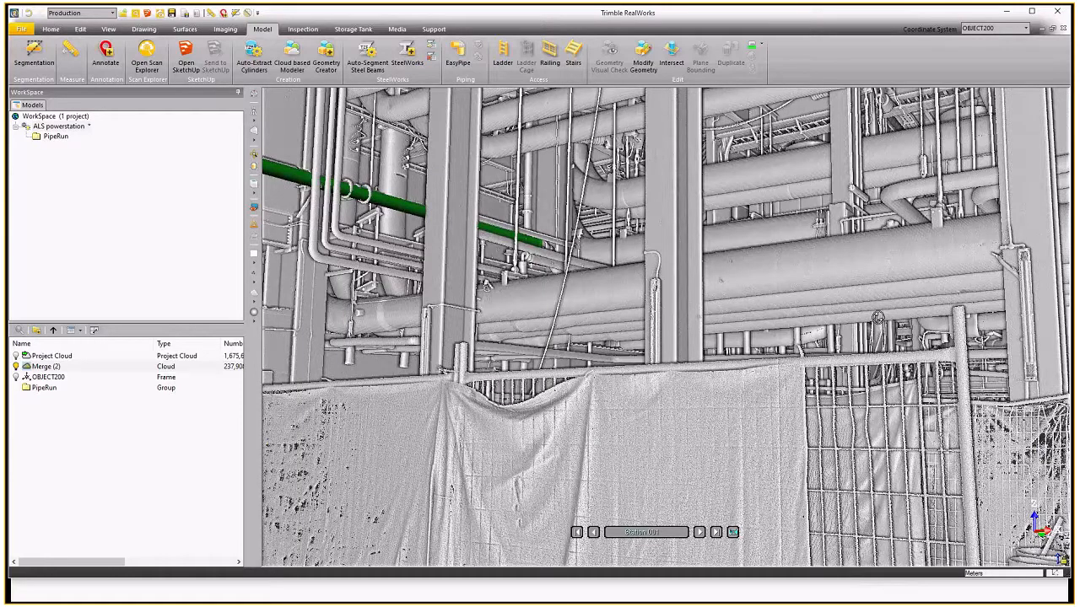
pyautogui.moveTo(877, 318); pyautogui.dragTo(907, 314)
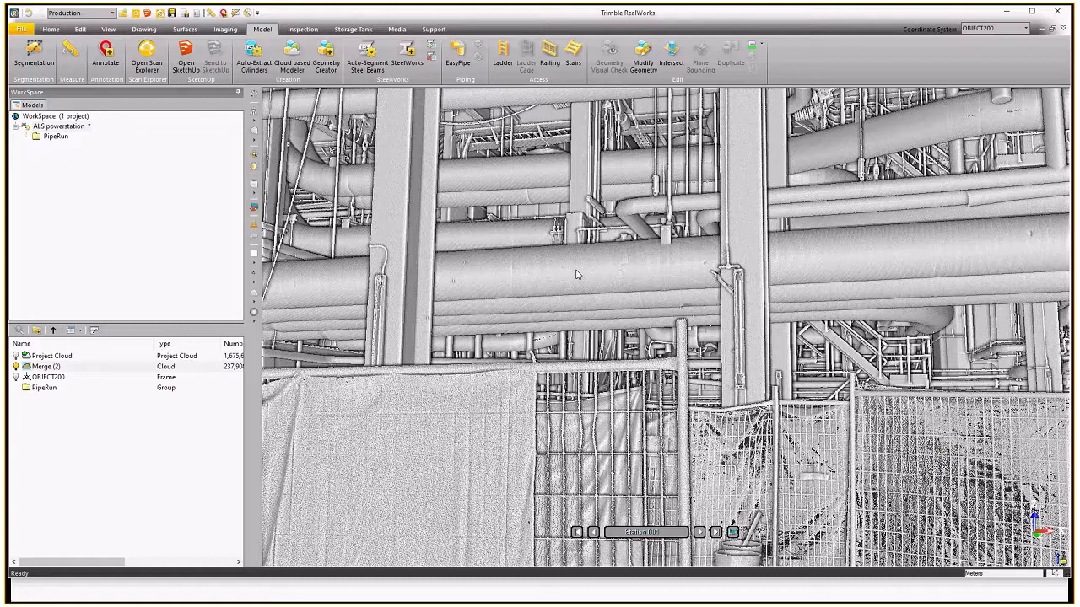
pyautogui.moveTo(535, 291); pyautogui.dragTo(587, 286)
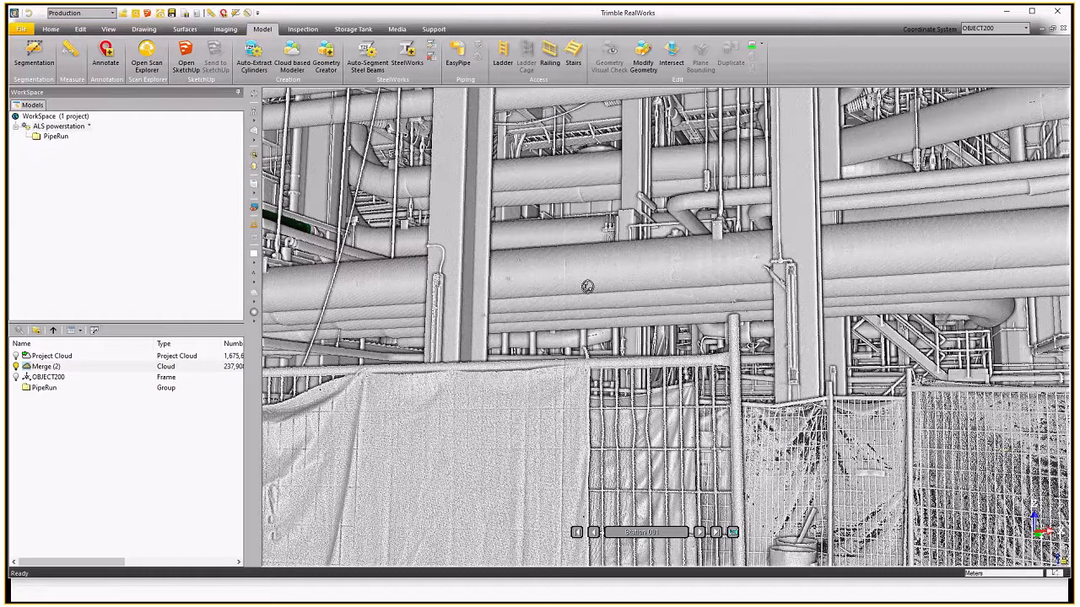
pyautogui.moveTo(587, 287); pyautogui.dragTo(535, 329)
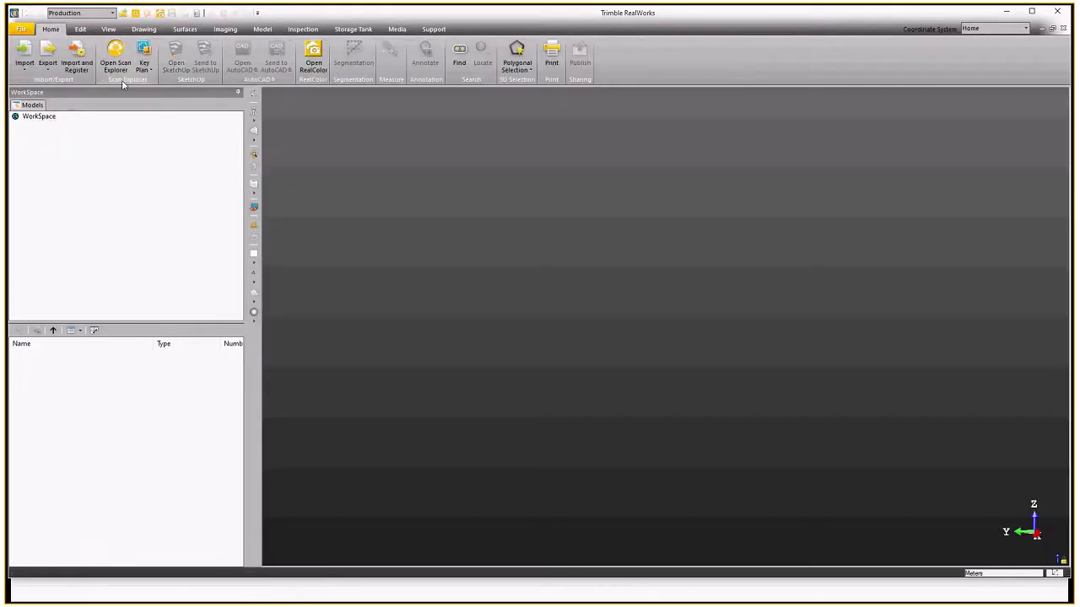
# - Open the recent auburn200219 ucs project and view its scan from Station 001
pyautogui.click(21, 28)
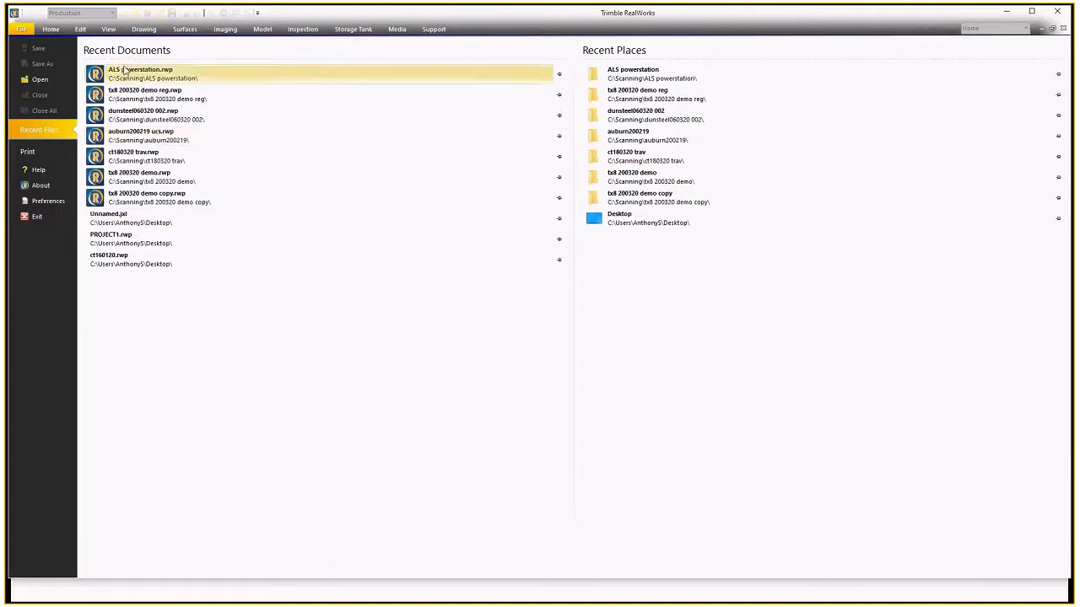
pyautogui.click(139, 135)
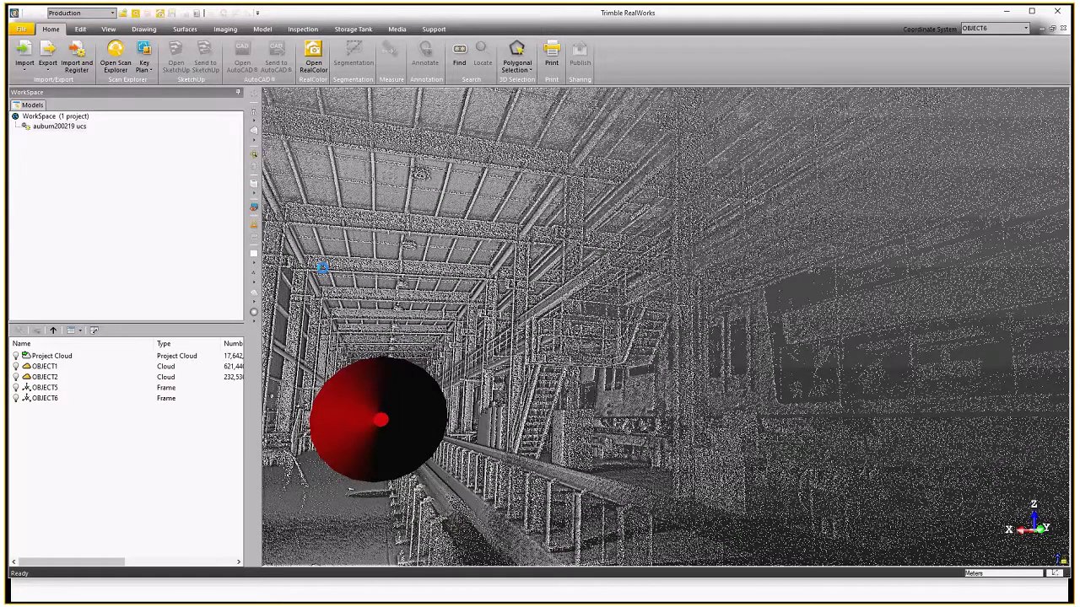
pyautogui.doubleClick(380, 419)
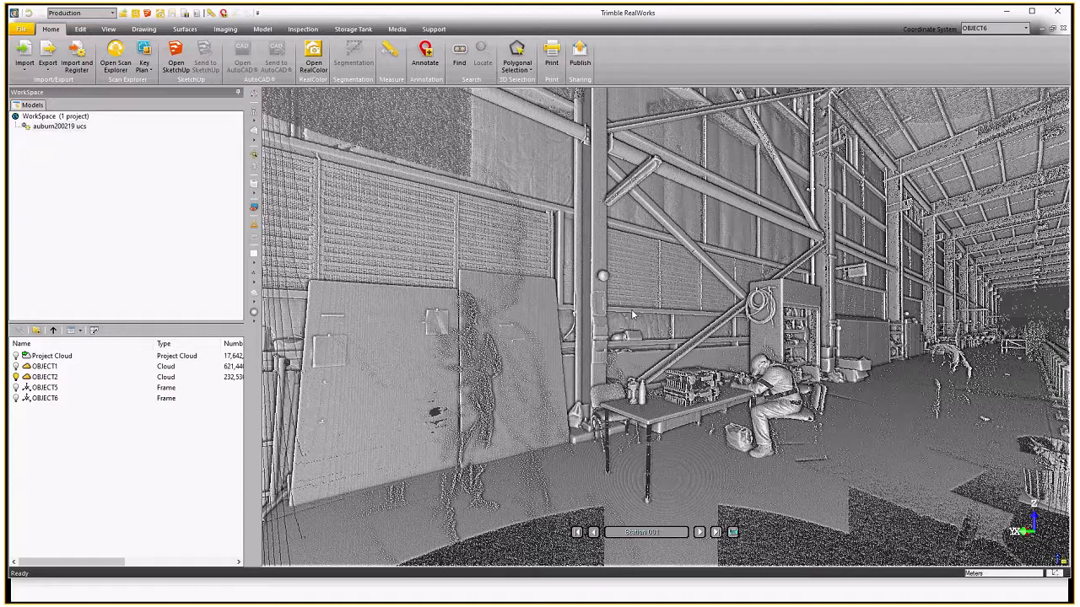
# - Fence the upright steel column beside the work table and keep only the points inside the fence for SteelWorks modelling
pyautogui.moveTo(632, 314); pyautogui.dragTo(598, 324)
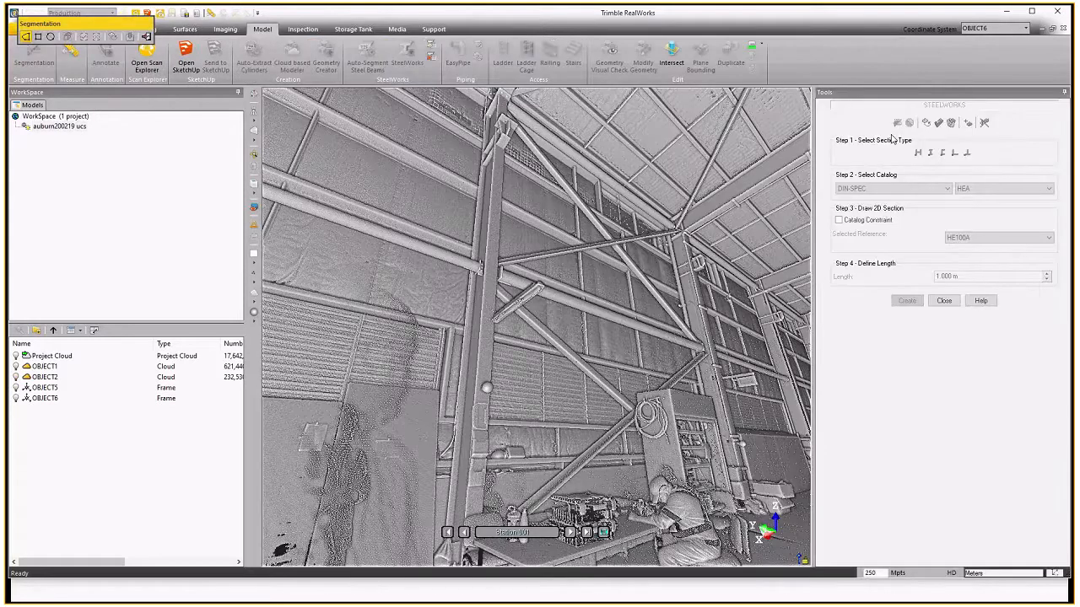
pyautogui.click(469, 170)
pyautogui.click(507, 151)
pyautogui.click(493, 376)
pyautogui.doubleClick(454, 375)
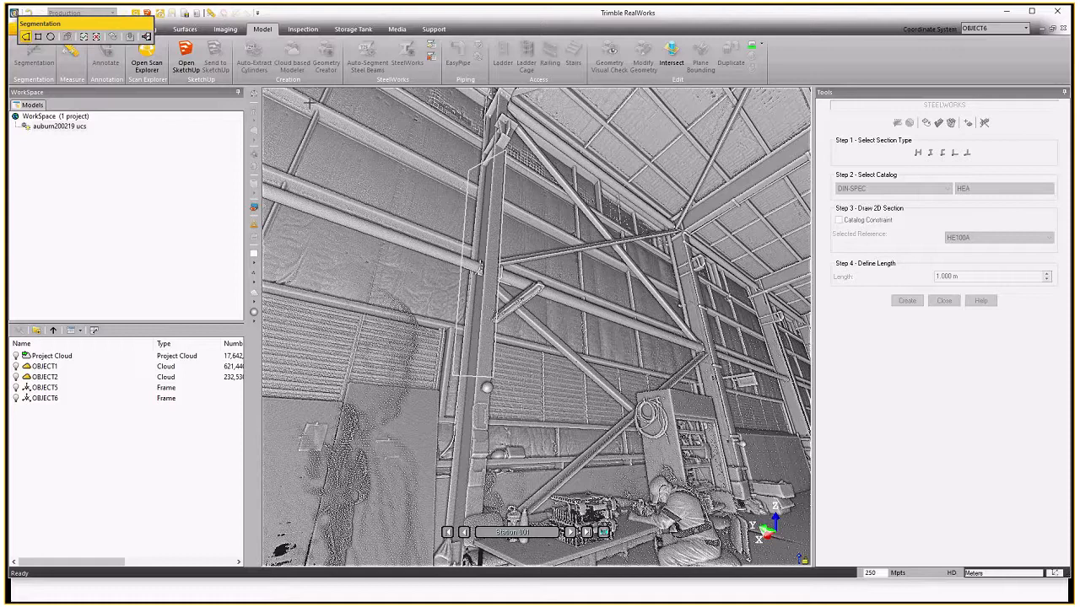
pyautogui.click(82, 36)
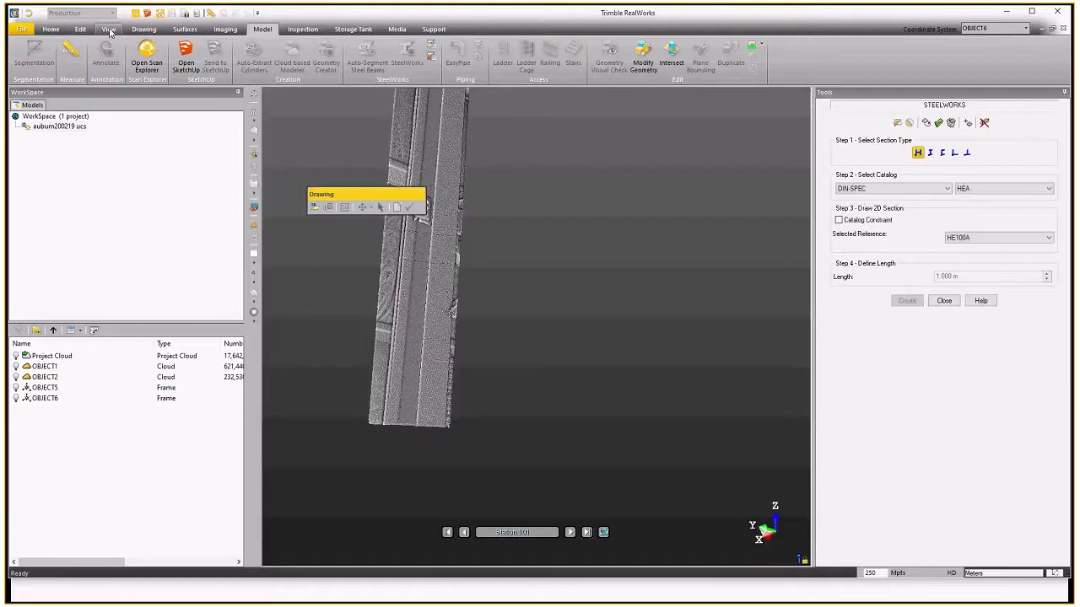
# - Show the segmented column in Examiner mode from the top and fit it in the view
pyautogui.click(109, 29)
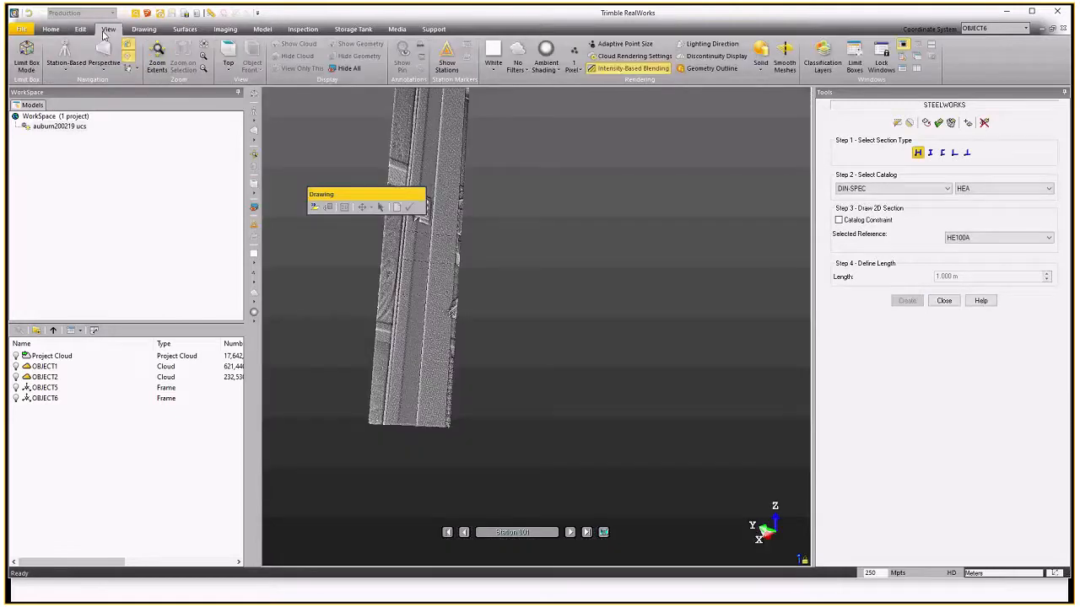
pyautogui.click(66, 70)
pyautogui.click(75, 82)
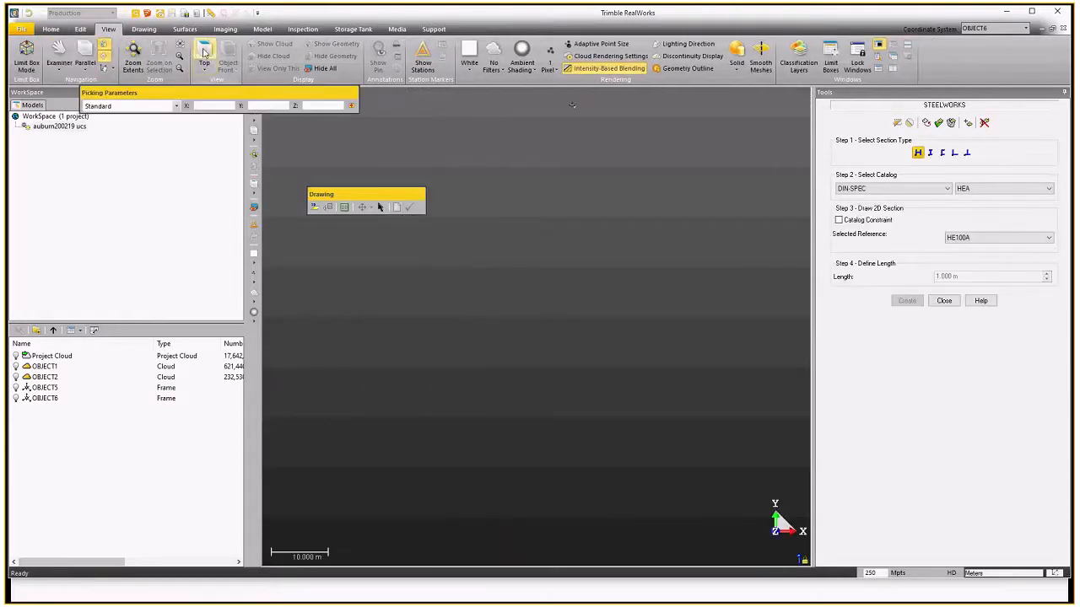
pyautogui.click(143, 53)
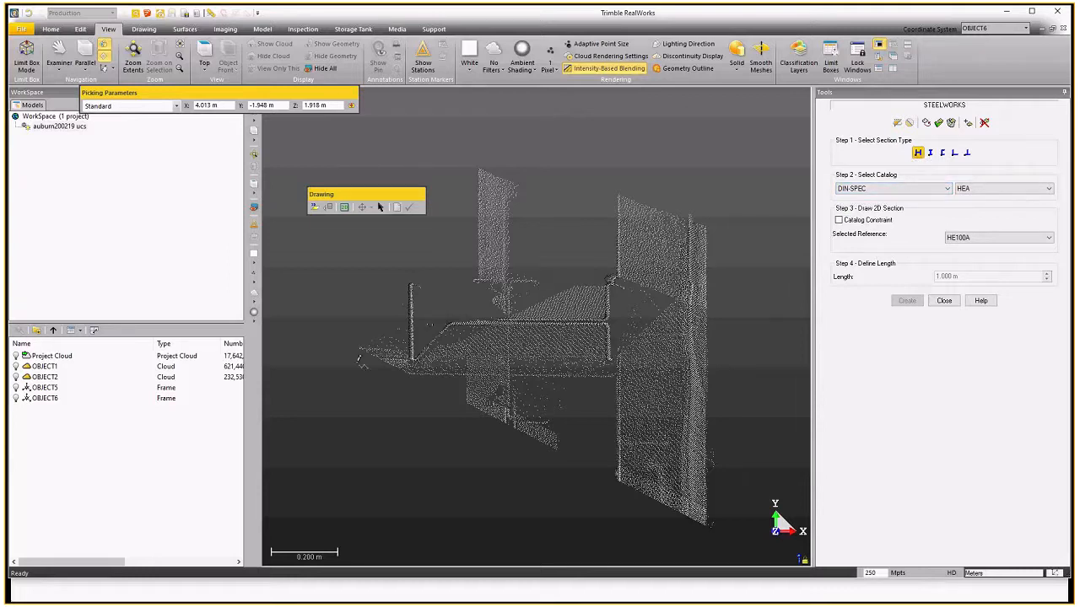
# - Set the steel catalog to AISC-SPEC and draw a W24x68 H section over the column's scanned profile
pyautogui.click(947, 188)
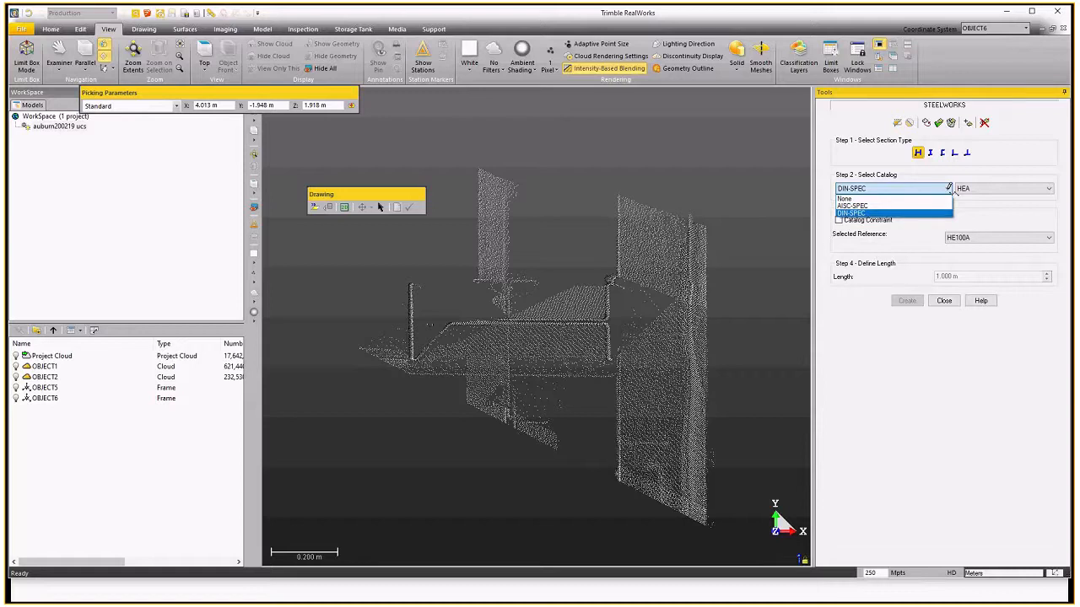
pyautogui.click(862, 205)
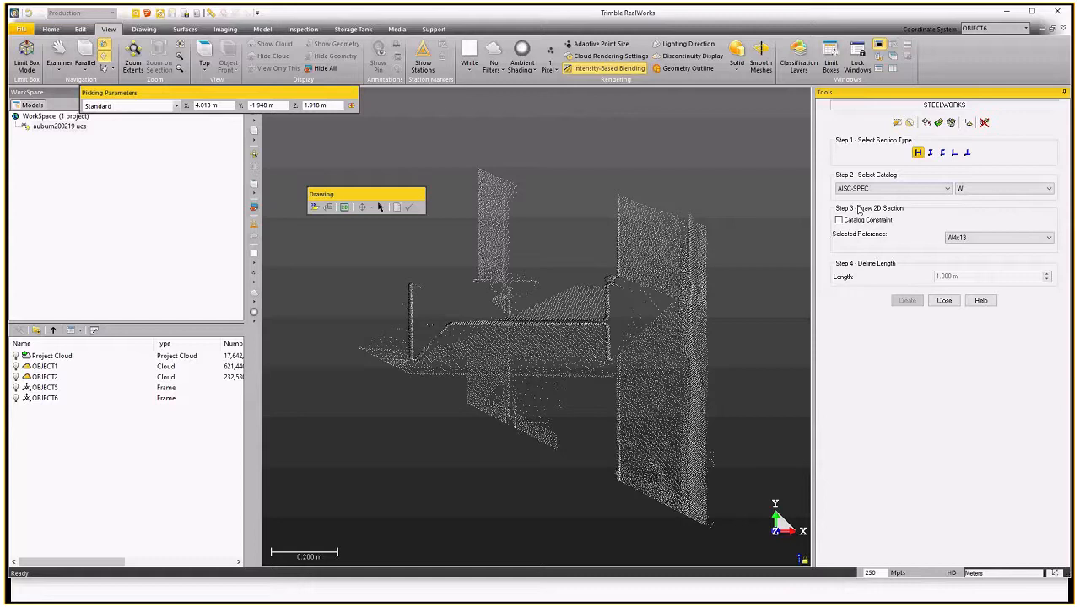
pyautogui.click(344, 206)
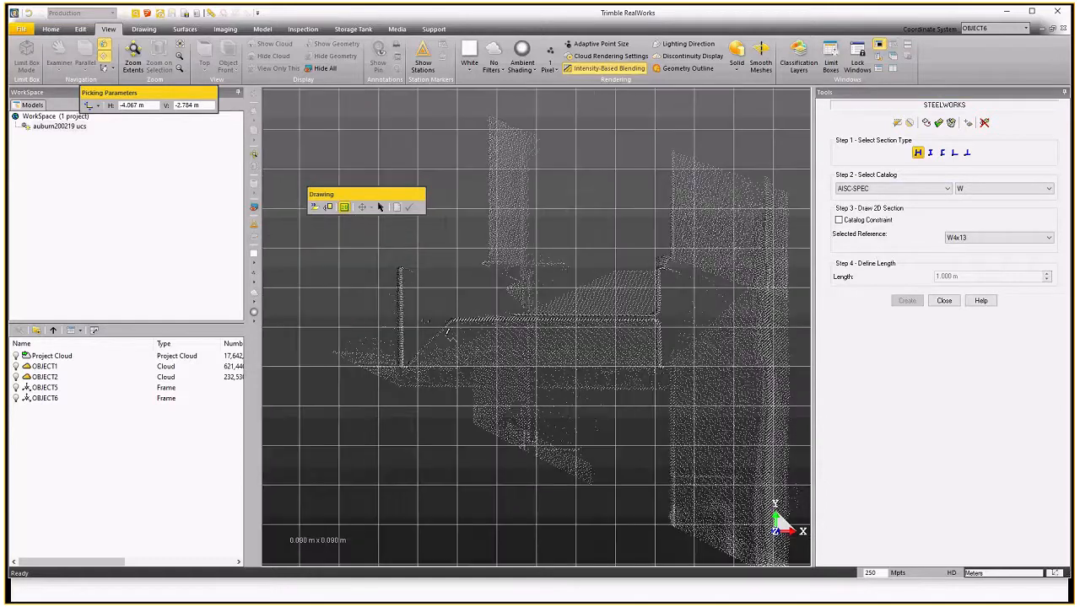
pyautogui.scroll(2, 422, 295)
pyautogui.click(394, 274)
pyautogui.moveTo(402, 288); pyautogui.dragTo(408, 336)
pyautogui.scroll(-1, 409, 335)
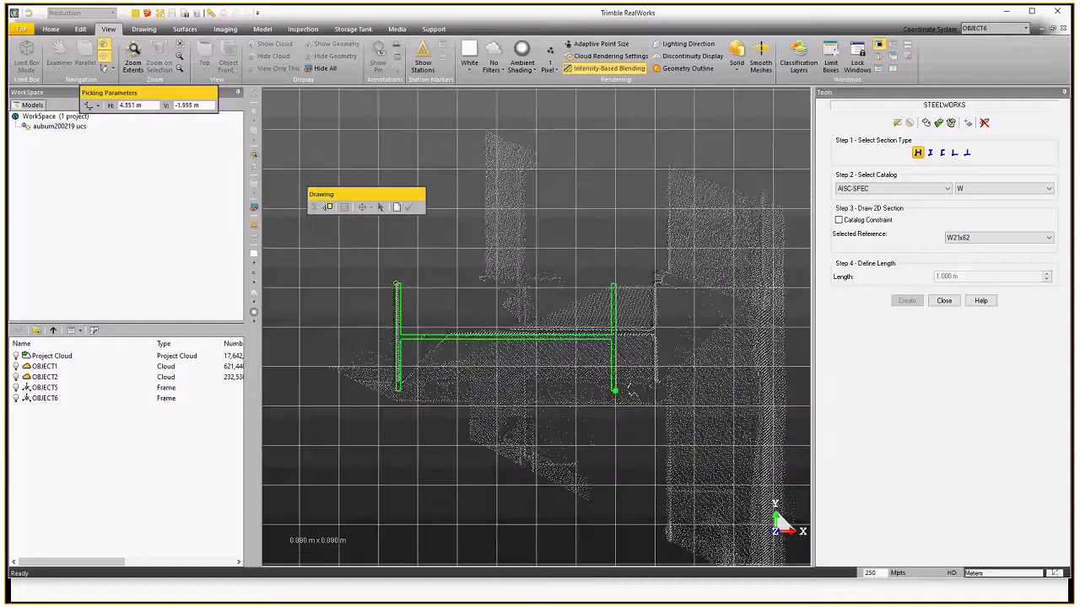
pyautogui.click(659, 380)
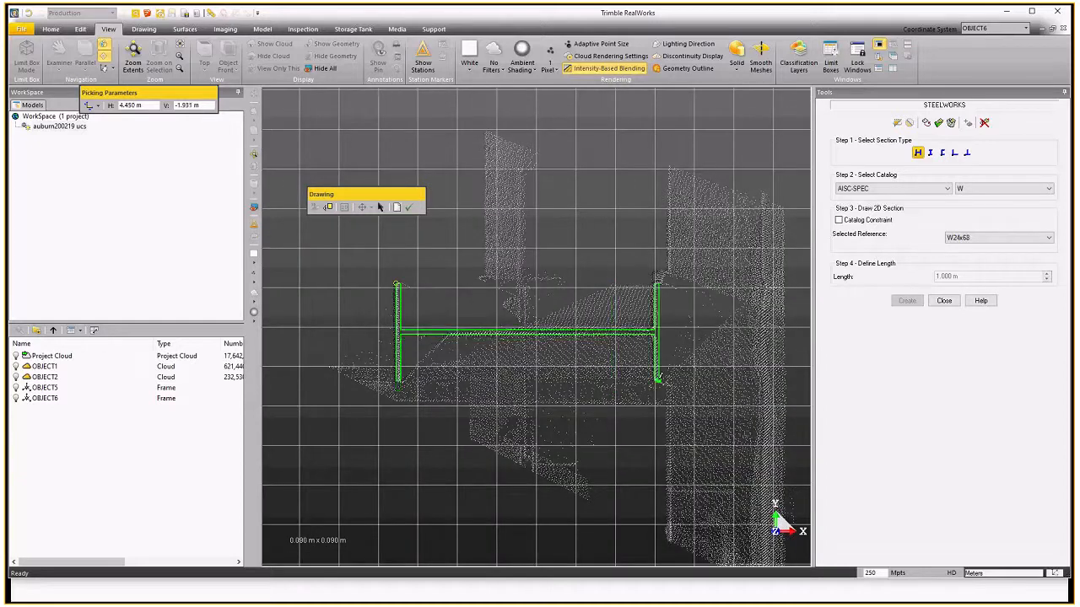
# - Validate the drawn section, create the steel column from it and close SteelWorks
pyautogui.click(409, 207)
pyautogui.click(904, 299)
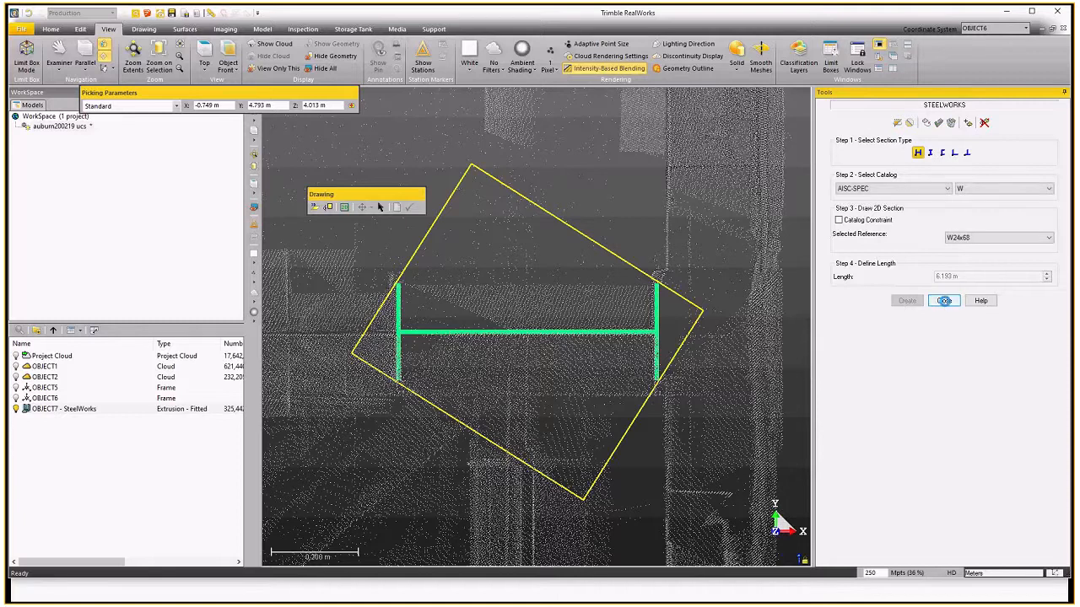
pyautogui.click(943, 302)
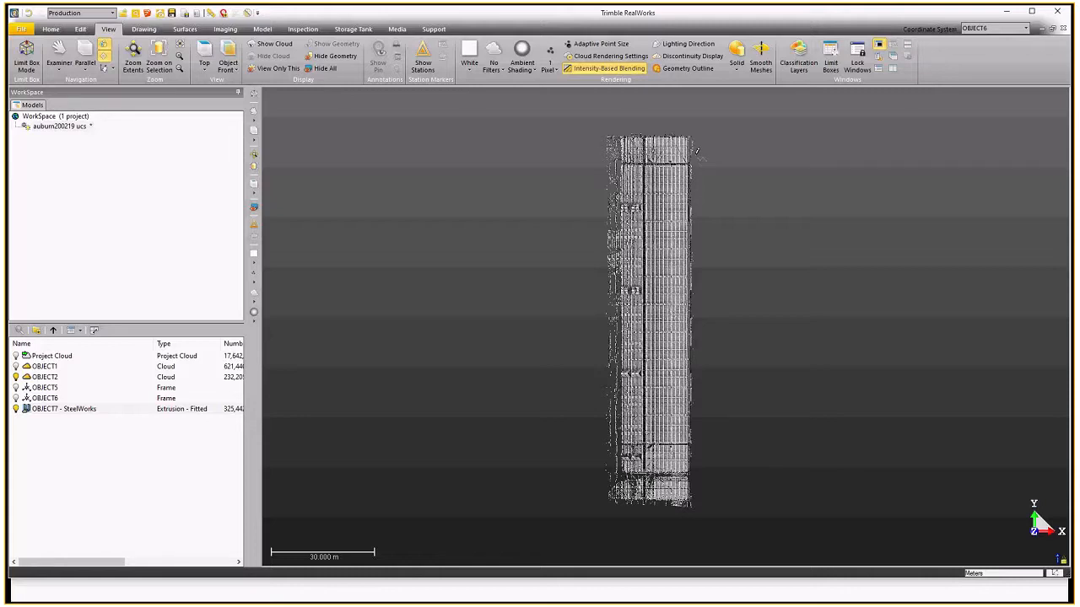
# - Return to the Station 001 view and define a 3D direction line for duplicating the modelled column
pyautogui.click(59, 65)
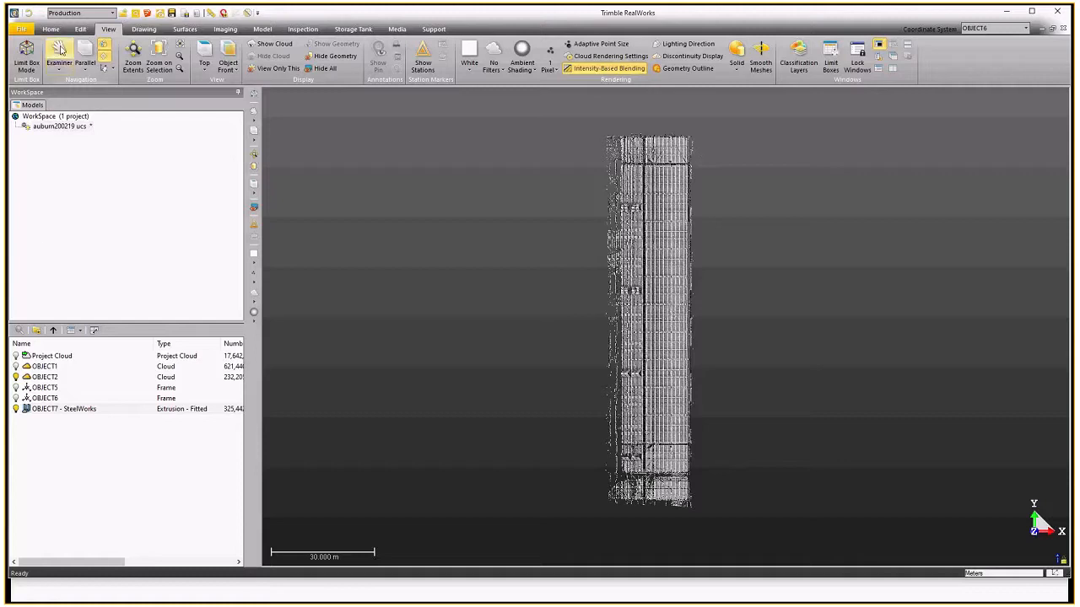
pyautogui.click(78, 124)
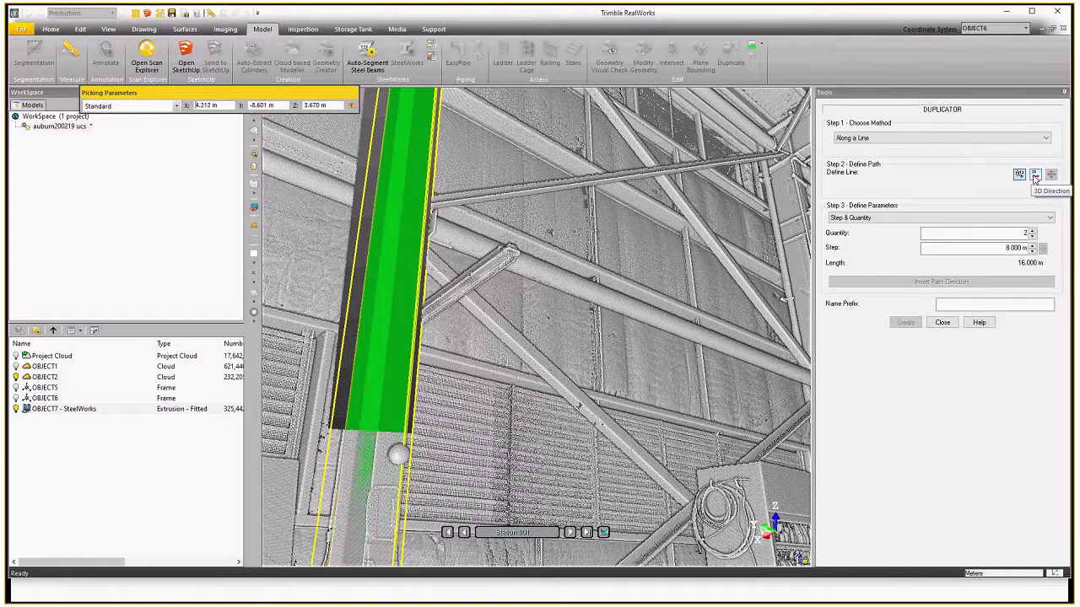
pyautogui.click(1035, 175)
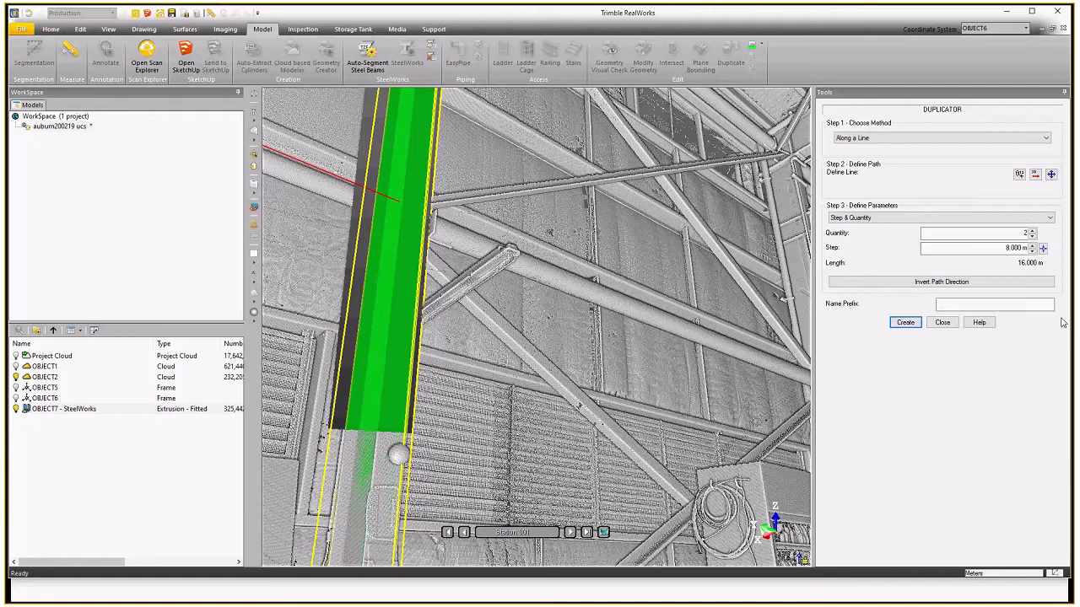
# - Set the duplication quantity to 11 with an 8 m step, invert the path direction and create the column copies
pyautogui.click(1032, 230)
pyautogui.click(1032, 231)
pyautogui.click(1032, 230)
pyautogui.click(1032, 230)
pyautogui.click(1033, 230)
pyautogui.click(1032, 230)
pyautogui.click(1033, 230)
pyautogui.click(1032, 230)
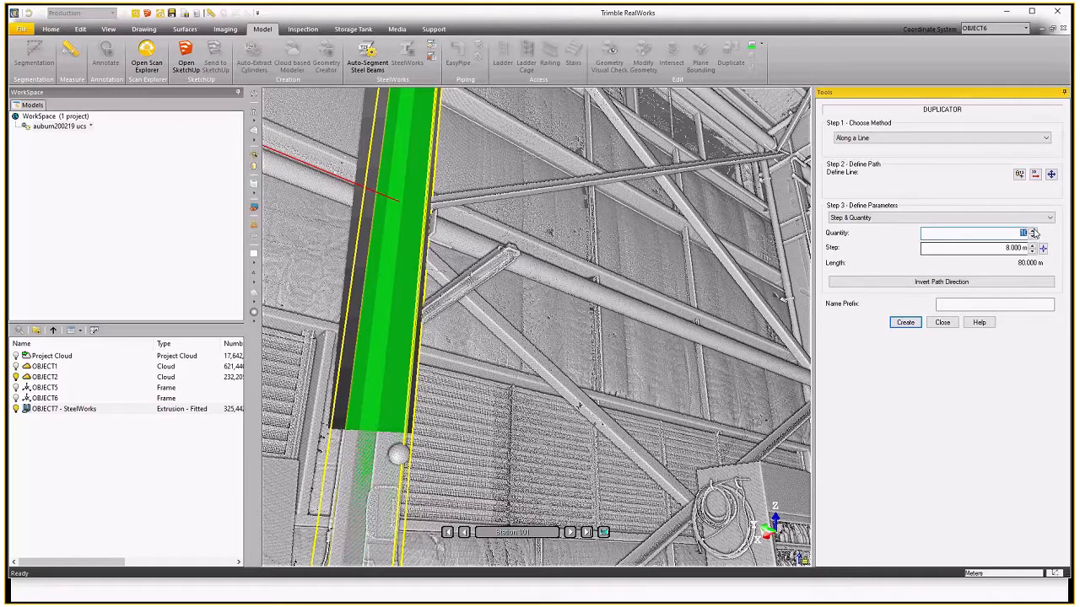
pyautogui.click(1032, 230)
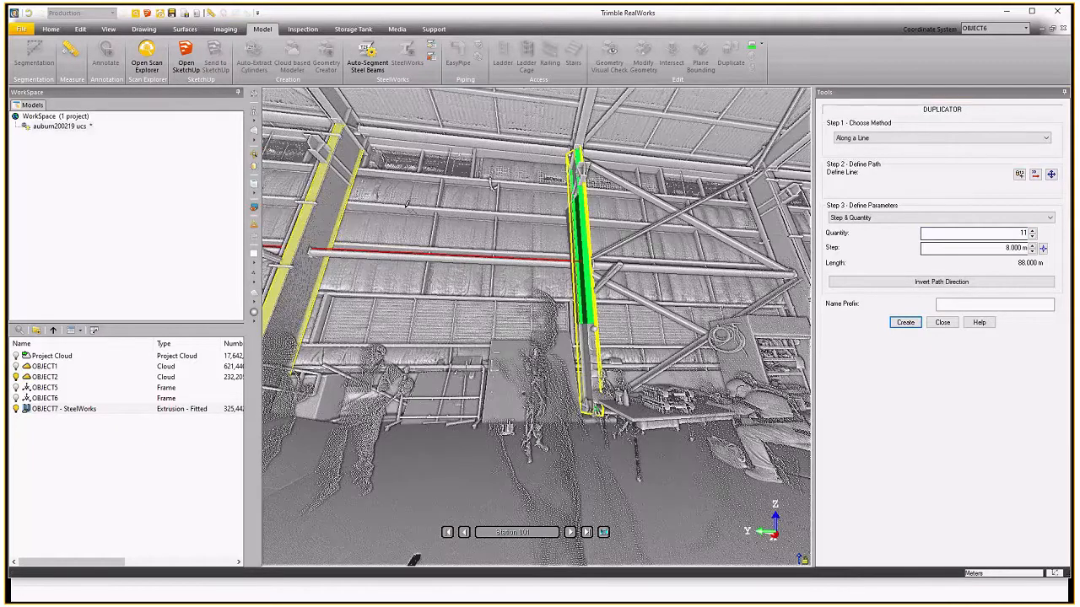
pyautogui.click(941, 282)
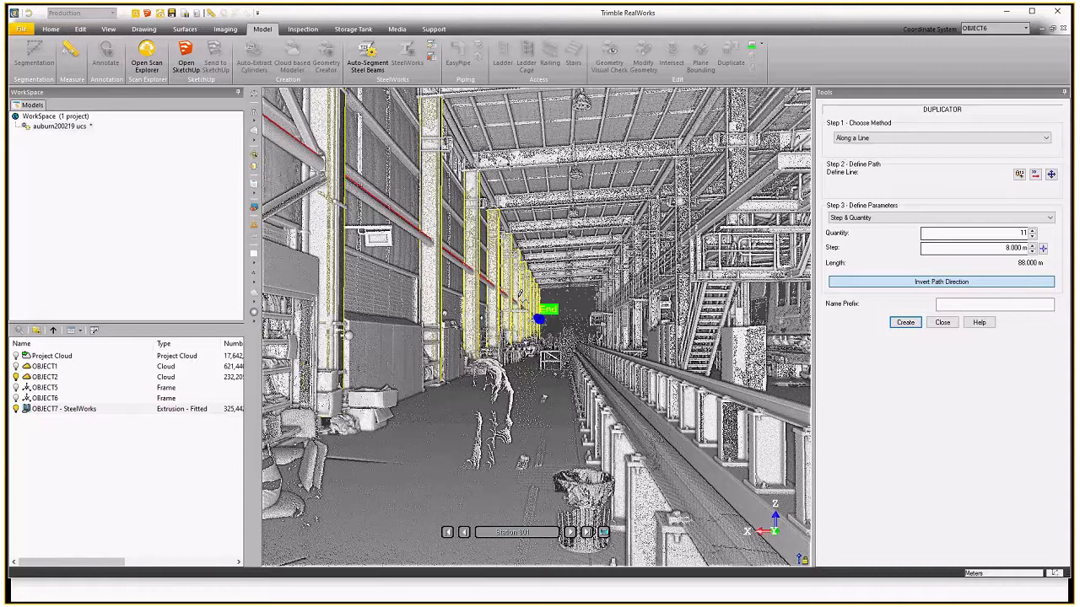
pyautogui.click(905, 323)
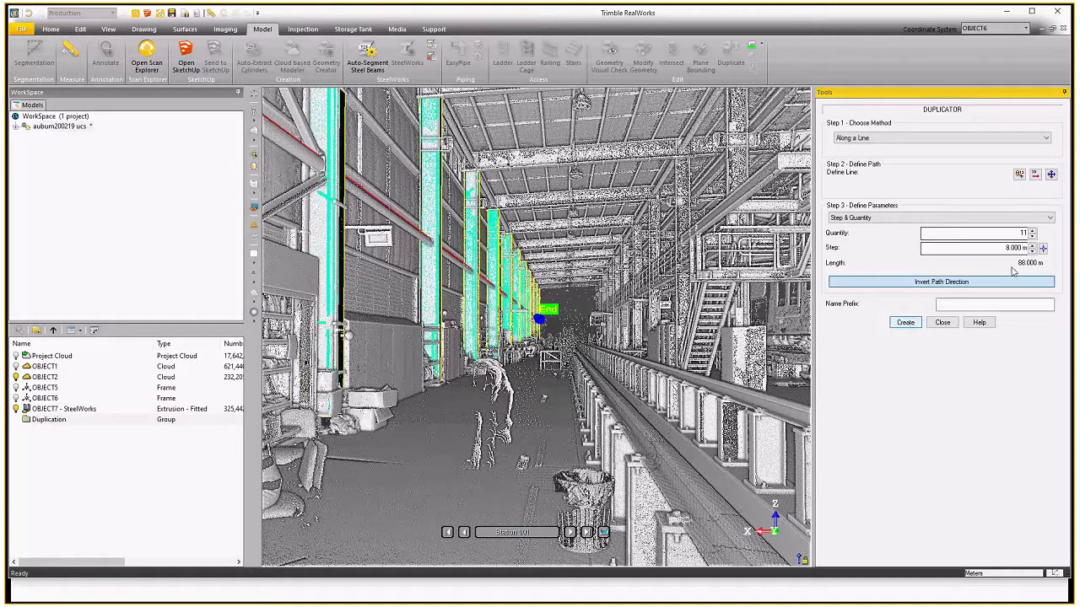
# - Create 2 more column copies at 8 m steps in the opposite direction and close the Duplicator
pyautogui.click(1031, 237)
pyautogui.click(1032, 237)
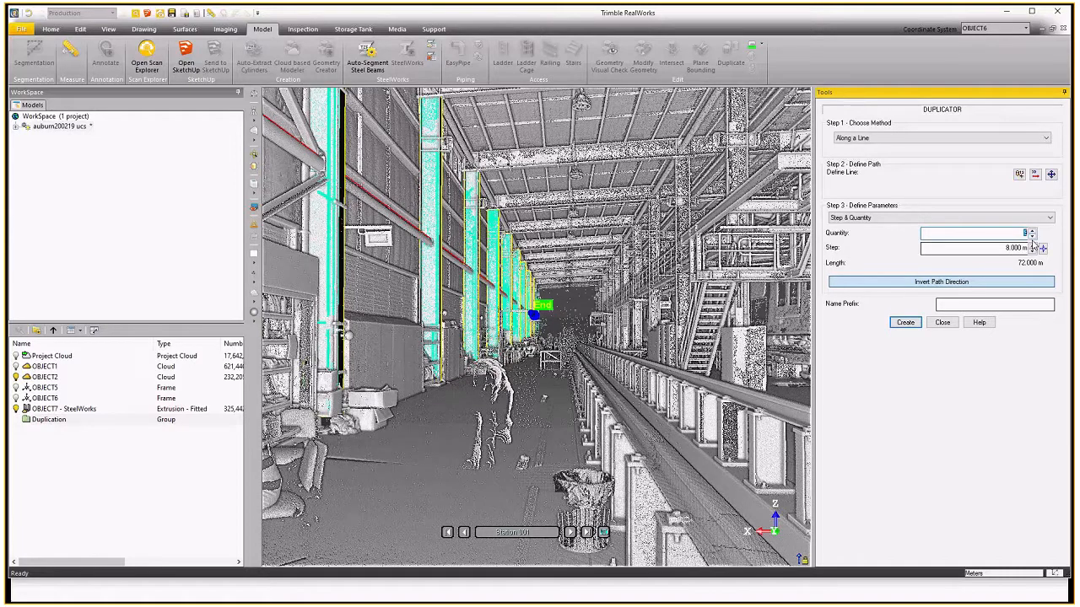
pyautogui.write('2')
pyautogui.click(943, 288)
pyautogui.moveTo(439, 308); pyautogui.dragTo(804, 312)
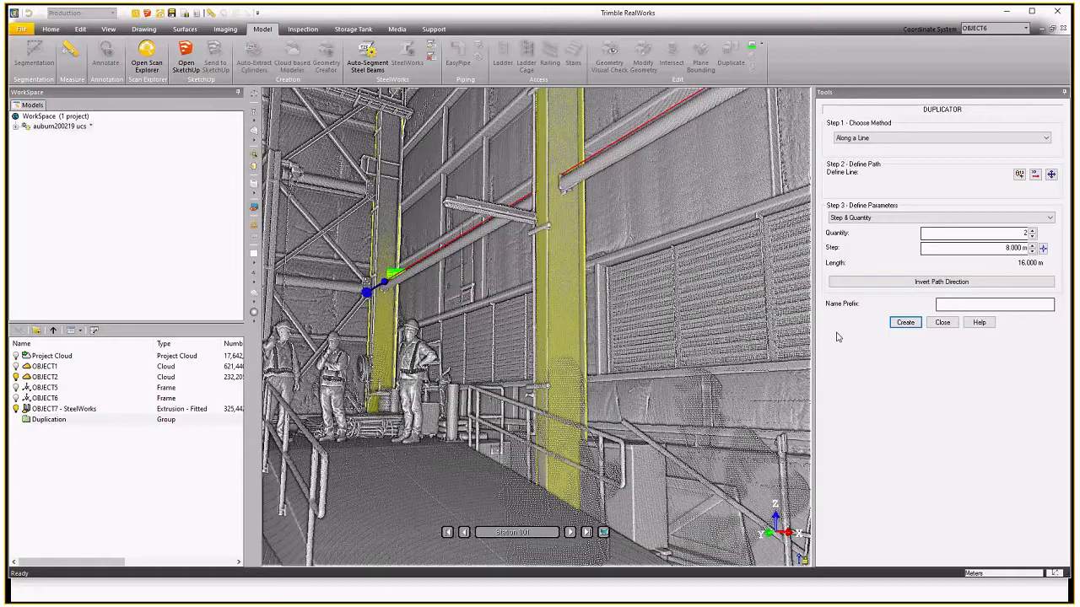
pyautogui.click(905, 322)
pyautogui.click(942, 323)
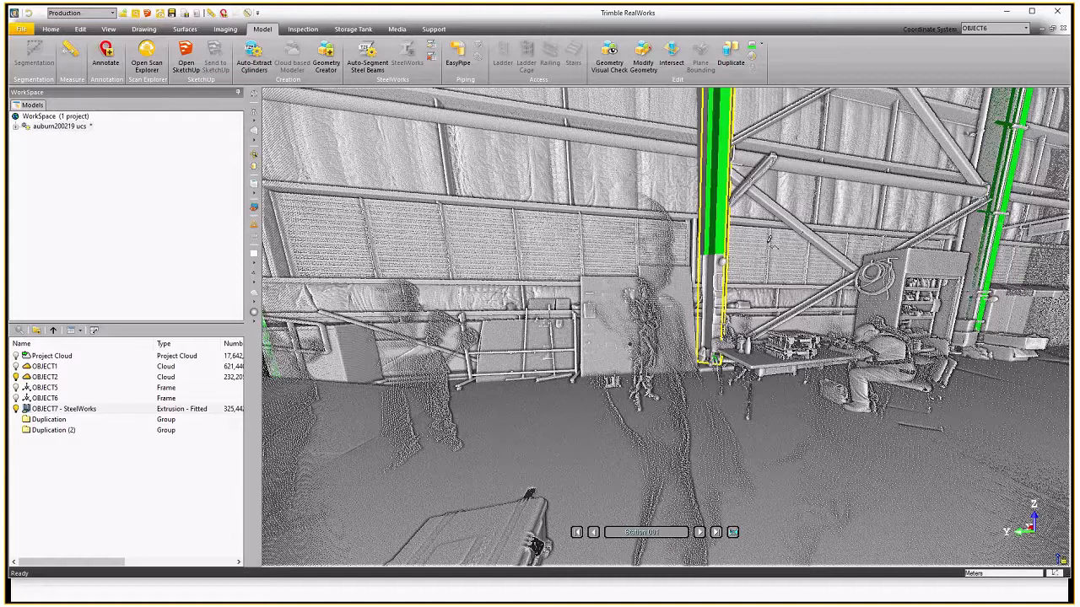
pyautogui.moveTo(769, 240); pyautogui.dragTo(582, 285)
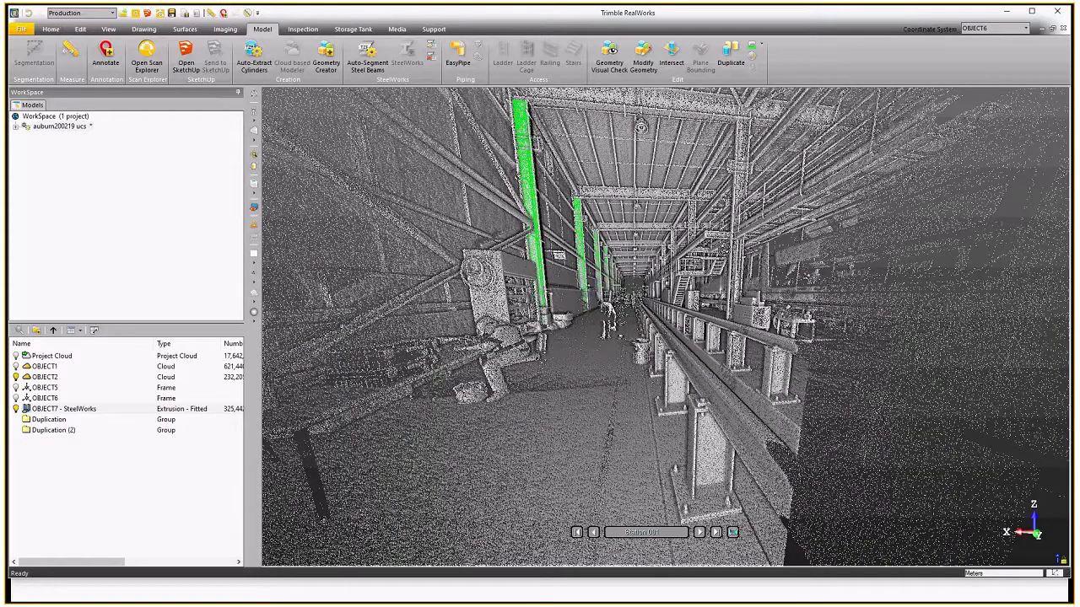
pyautogui.moveTo(725, 251); pyautogui.dragTo(714, 240)
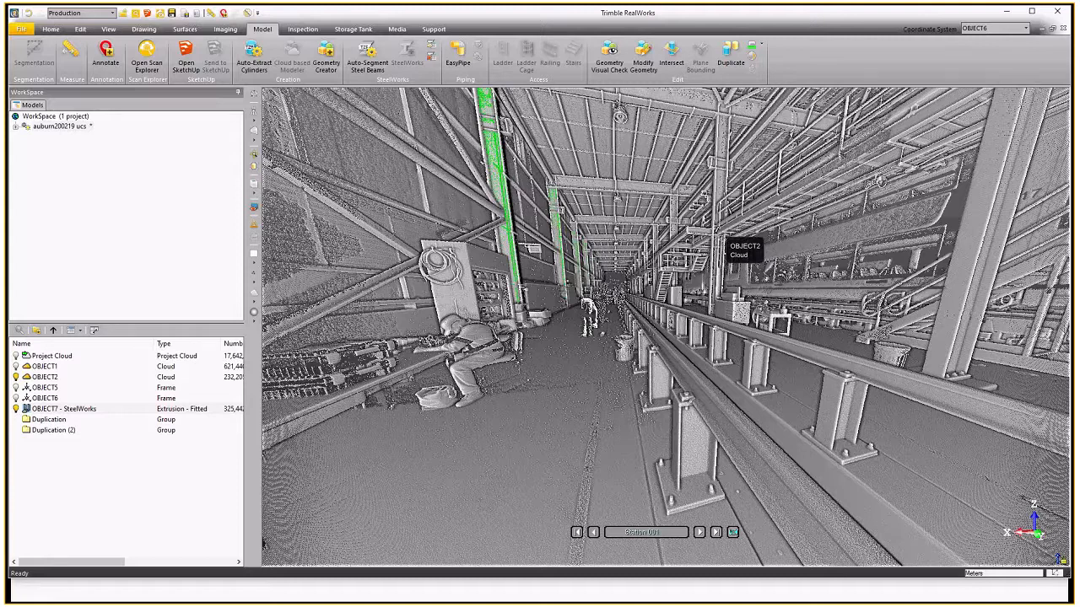
# - Read the chat messages in the Skype for Business meeting and return to RealWorks
pyautogui.hotkey('alt', 'Tab')
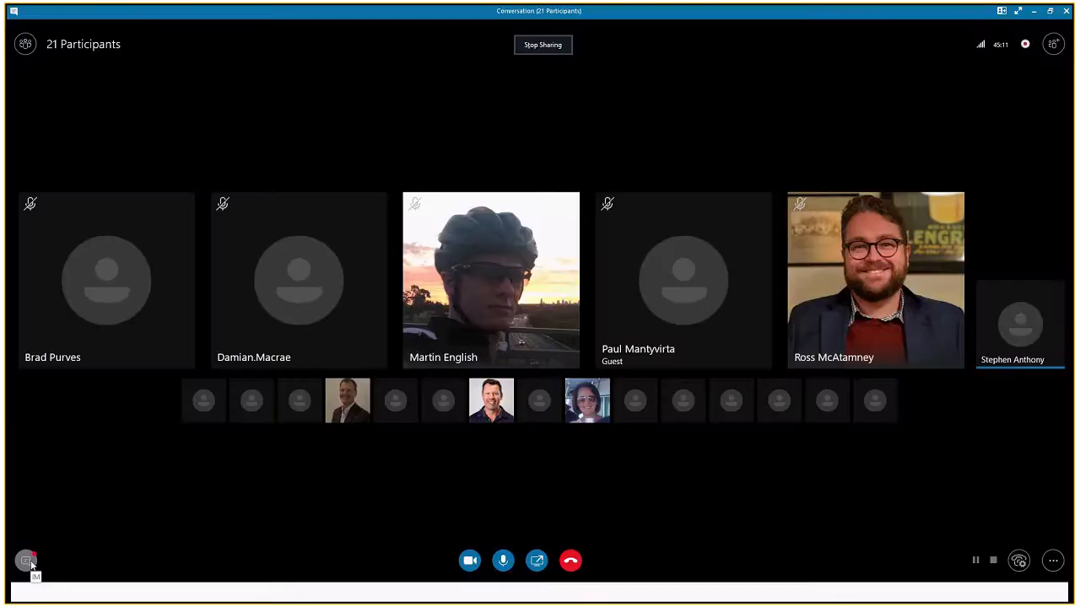
pyautogui.click(27, 561)
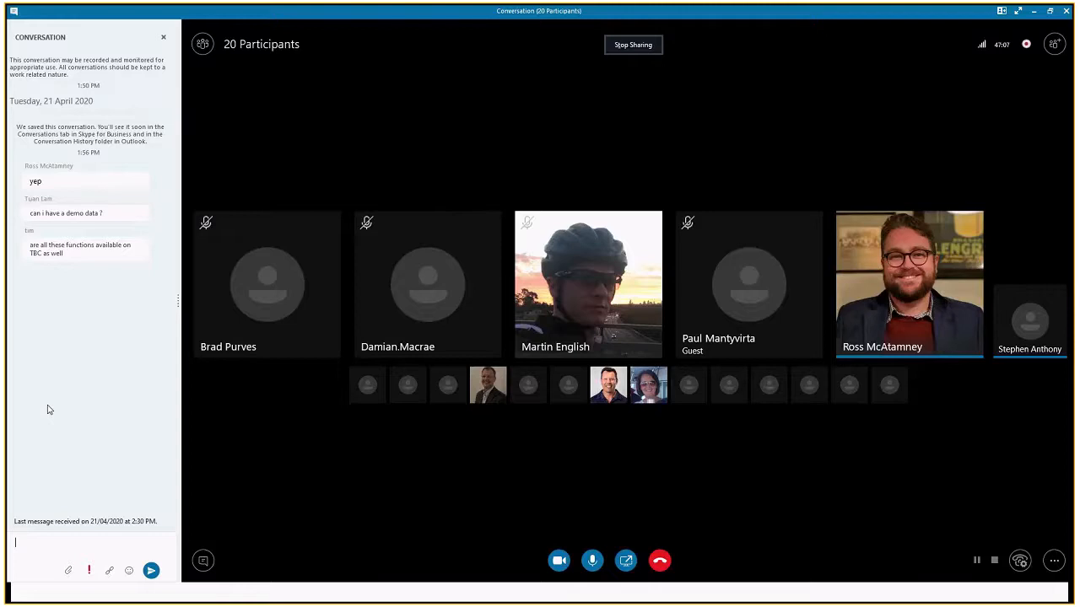
pyautogui.hotkey('alt', 'Tab')
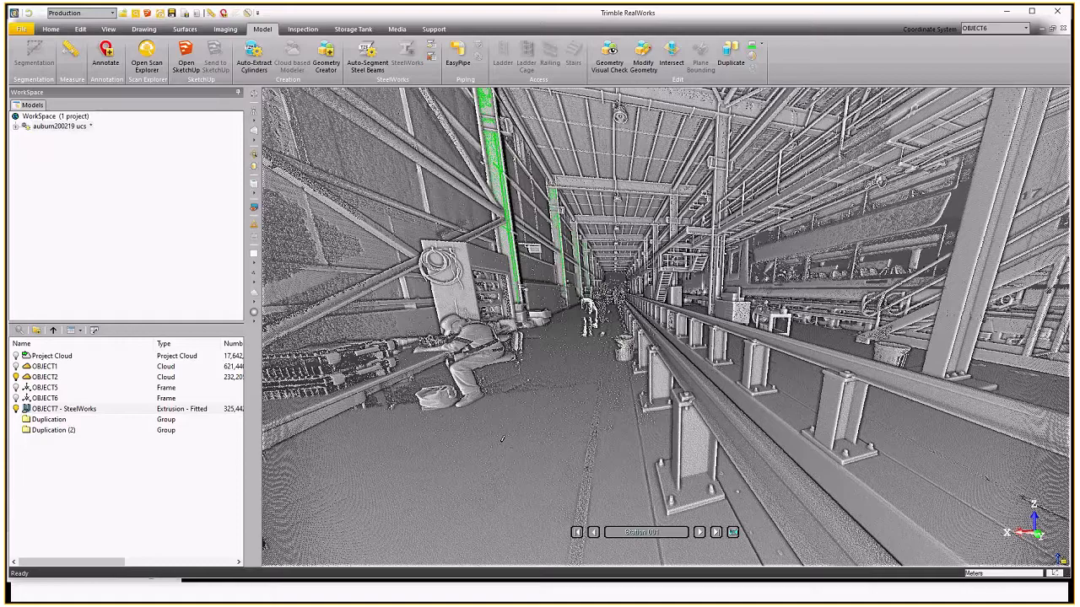
# - Switch back to the Skype for Business meeting and close its conversation window
pyautogui.hotkey('alt', 'Tab')
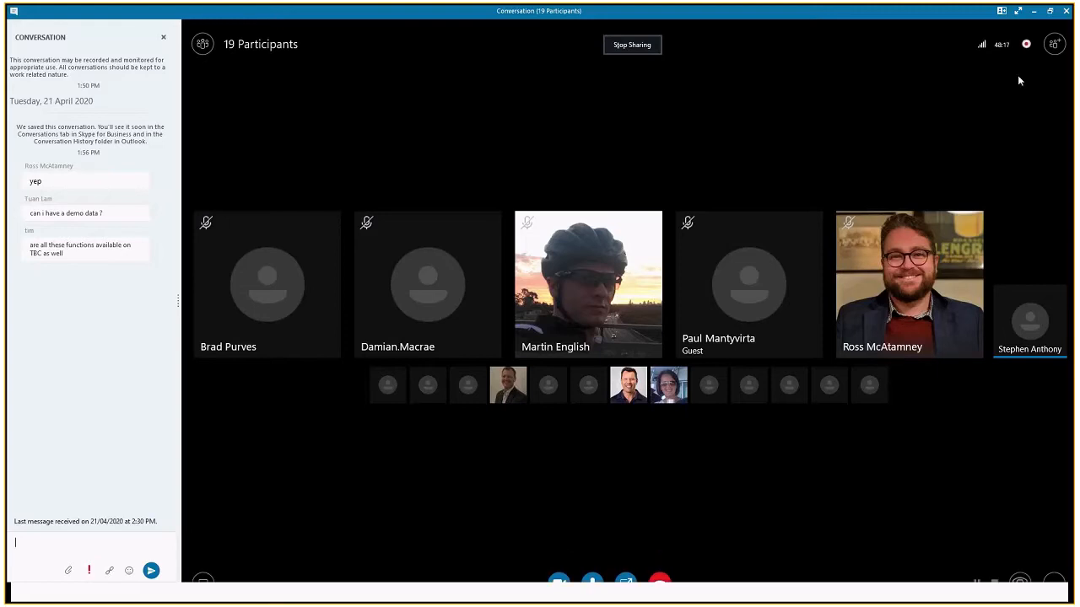
pyautogui.click(1067, 11)
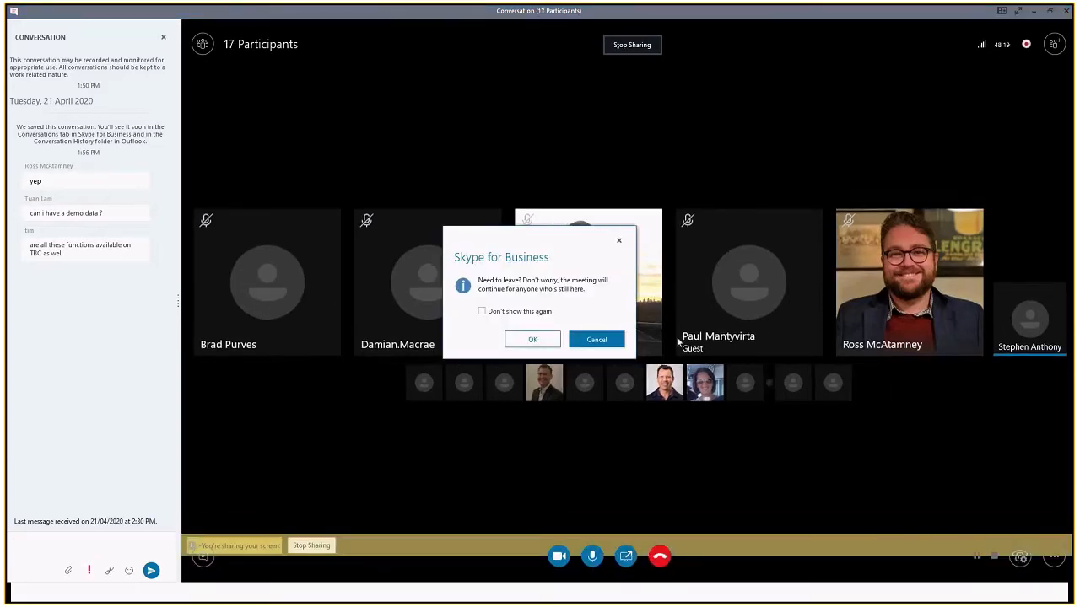